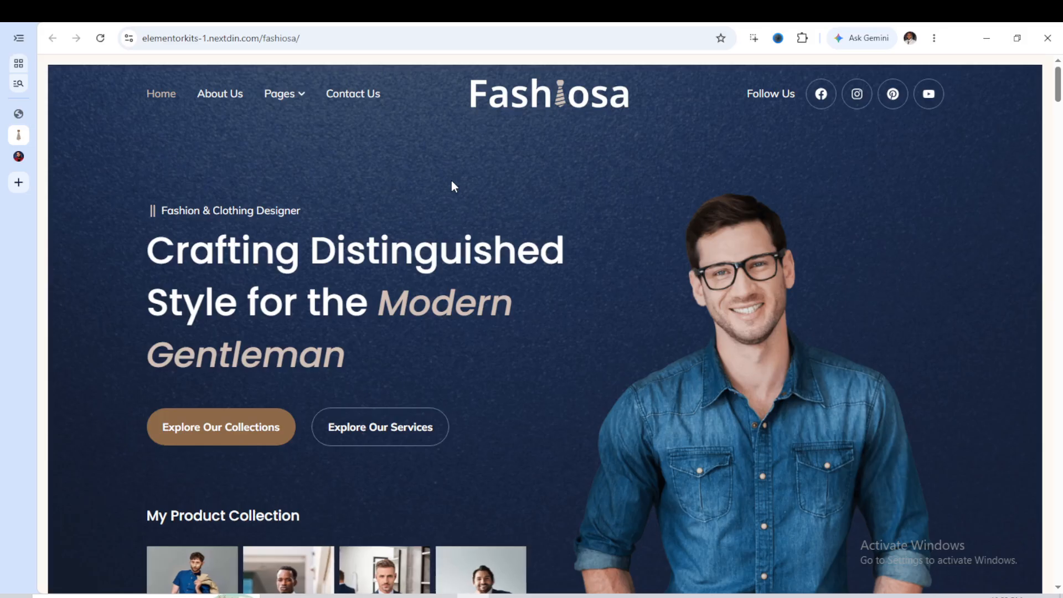
Review the Fashiosa home page from the hero banner through the About Introduction section.
scroll(583, 228, down, 3)
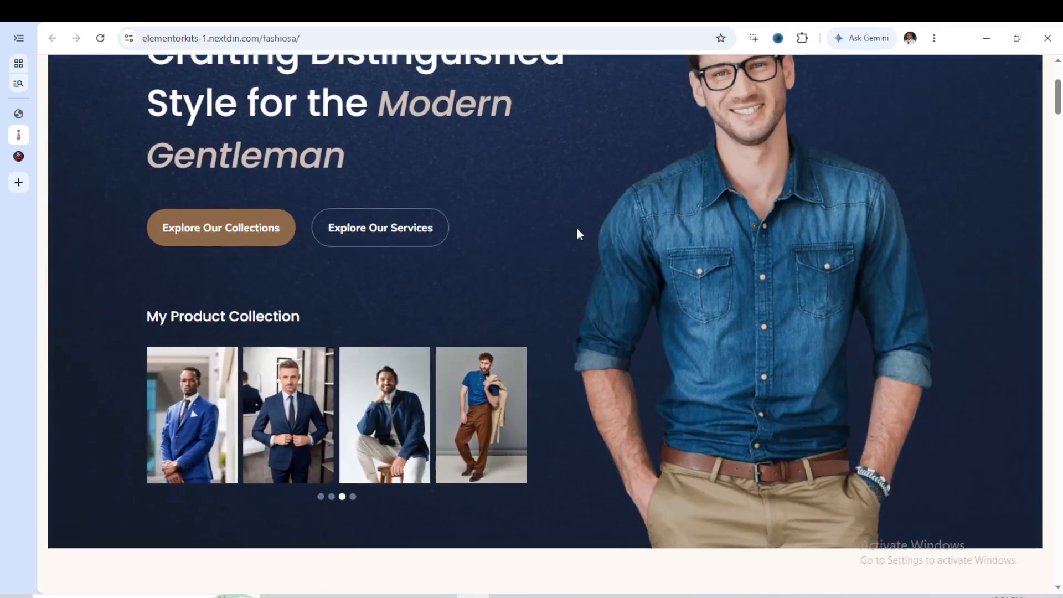
scroll(577, 230, down, 2)
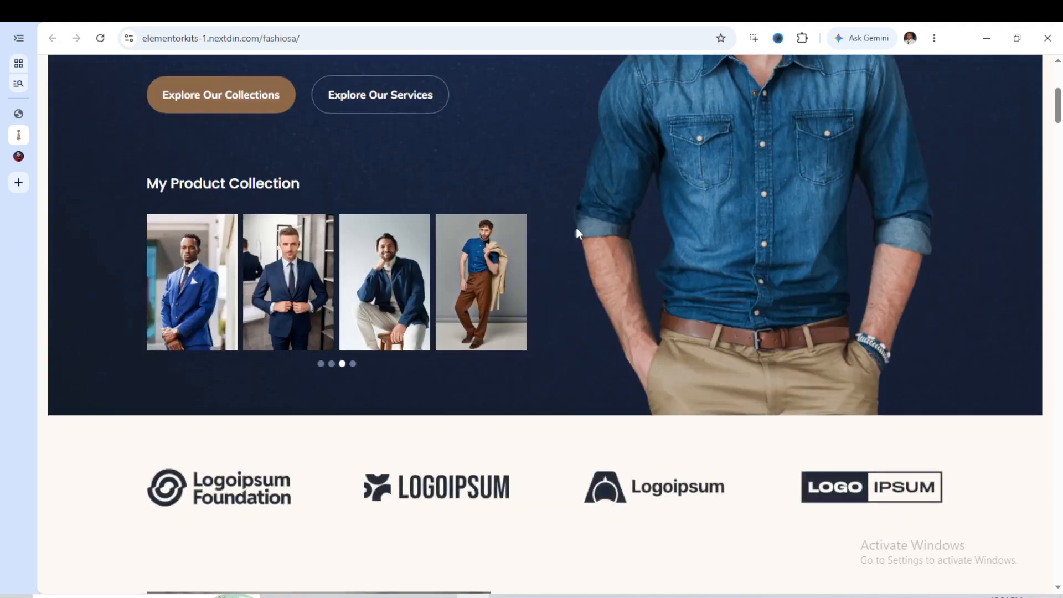
scroll(577, 231, down, 2)
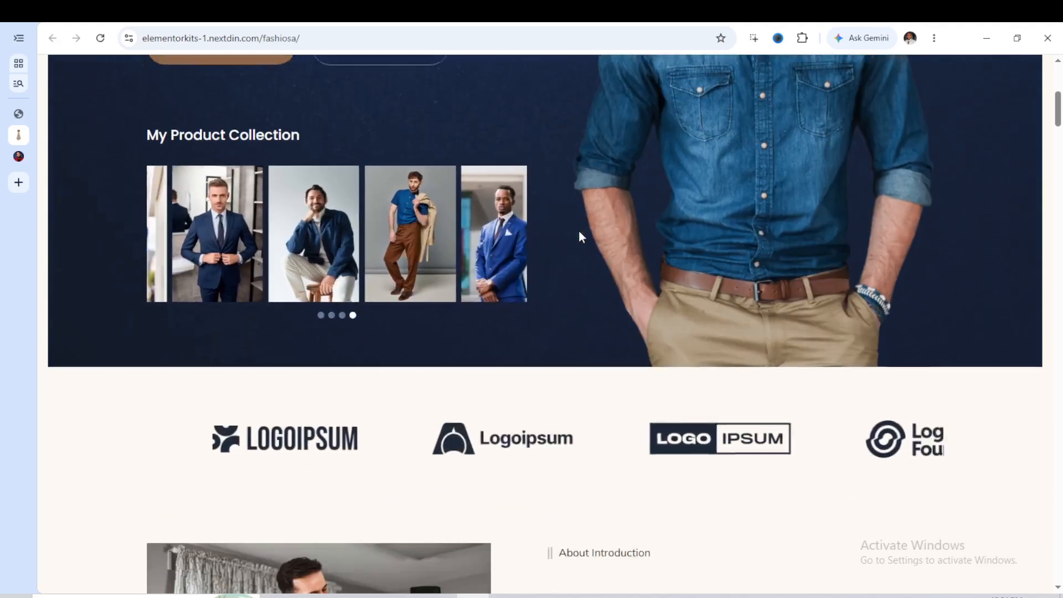
scroll(577, 232, down, 3)
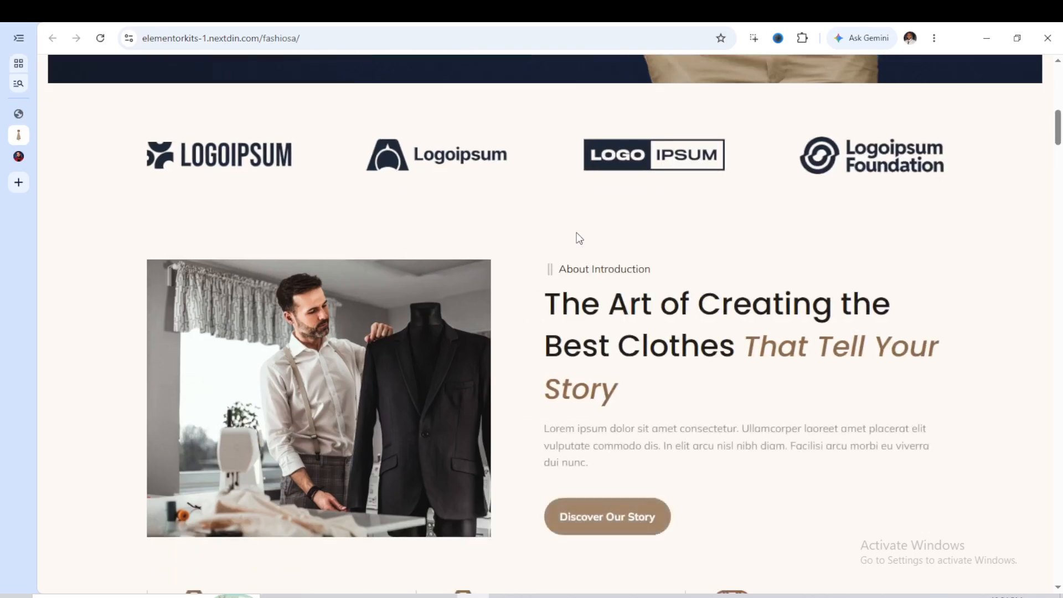
scroll(577, 232, down, 2)
scroll(577, 232, down, 1)
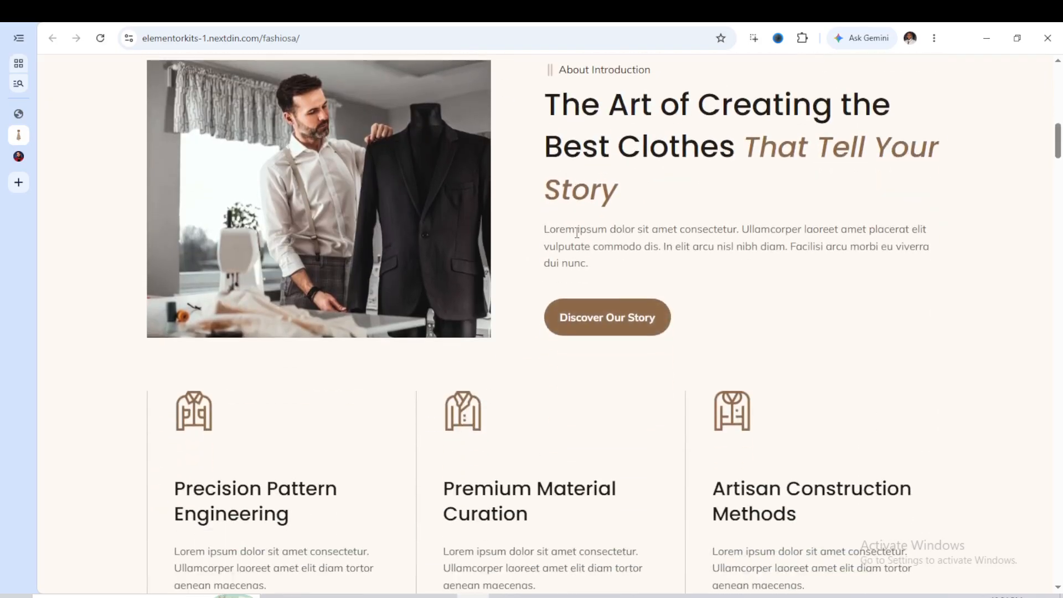
scroll(577, 232, down, 1)
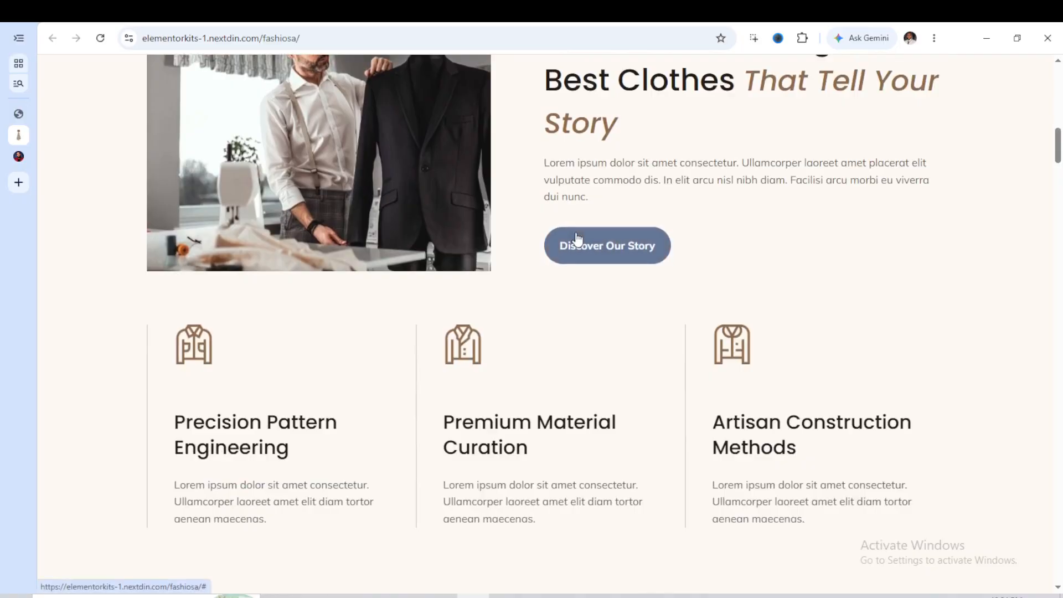
scroll(577, 238, down, 4)
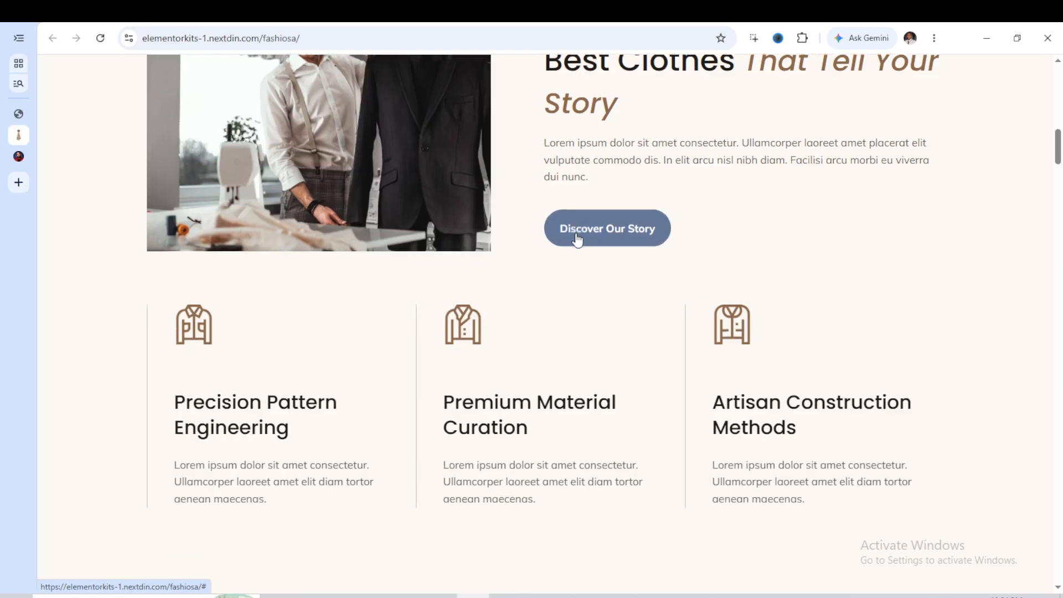
scroll(577, 240, down, 1)
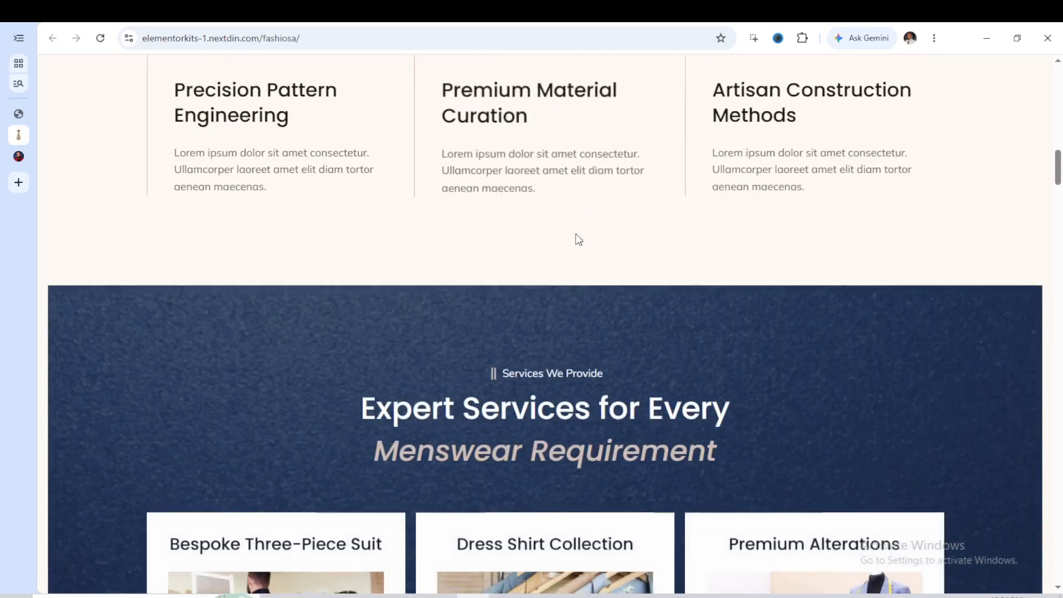
Examine the service cards and their layout in the Services We Provide section.
scroll(577, 235, down, 4)
scroll(577, 236, down, 3)
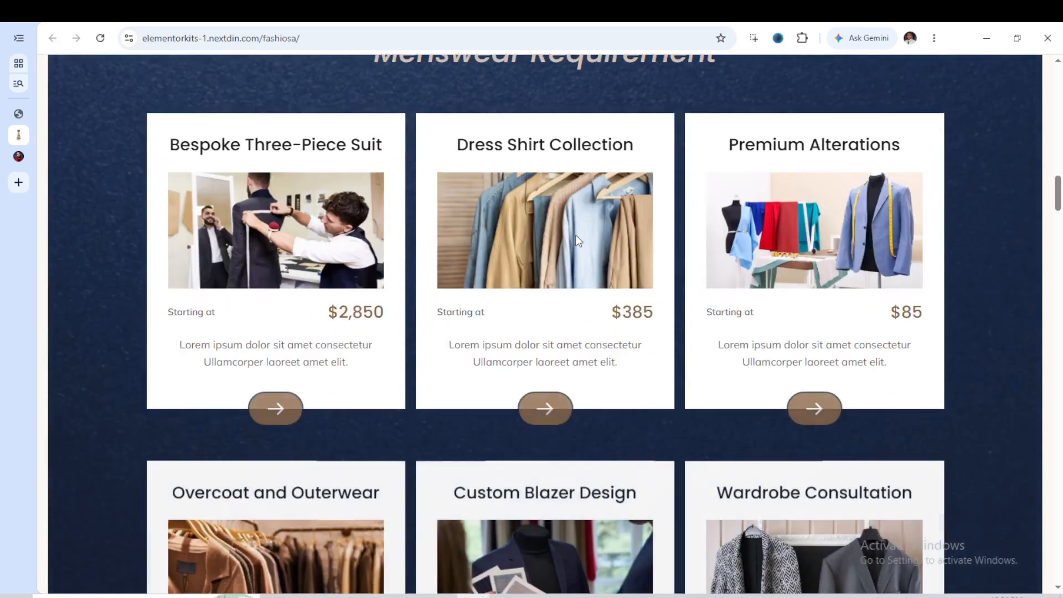
scroll(577, 236, down, 1)
scroll(579, 240, down, 5)
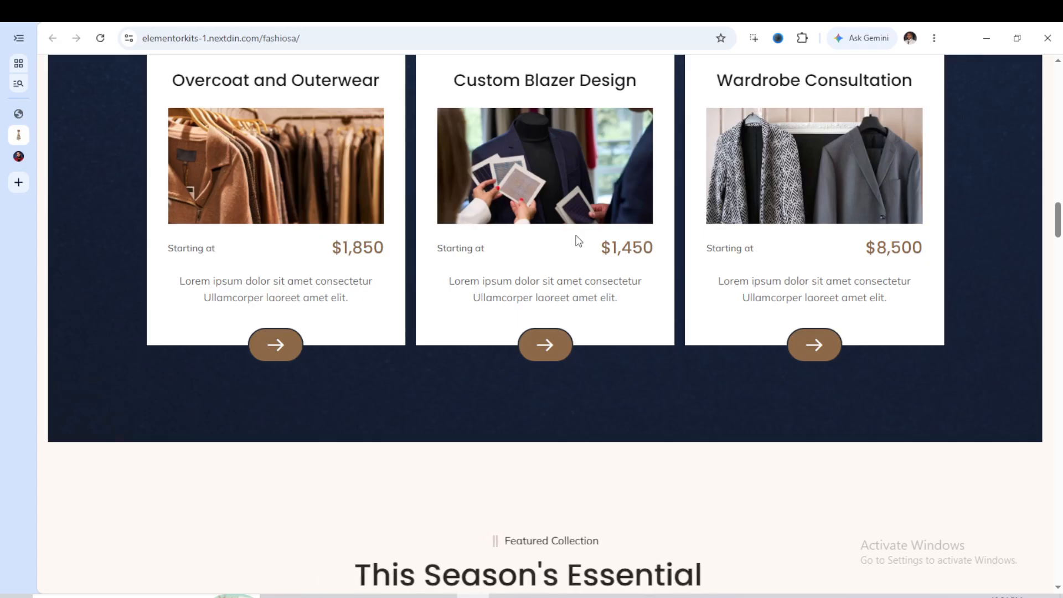
scroll(577, 235, down, 1)
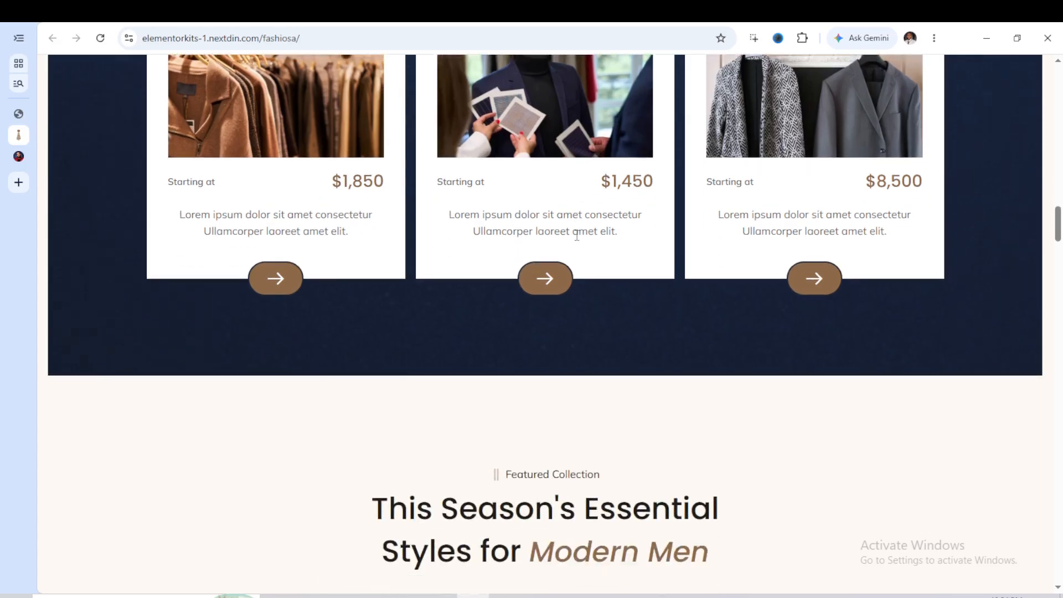
scroll(577, 235, down, 4)
scroll(578, 239, up, 4)
scroll(579, 239, up, 6)
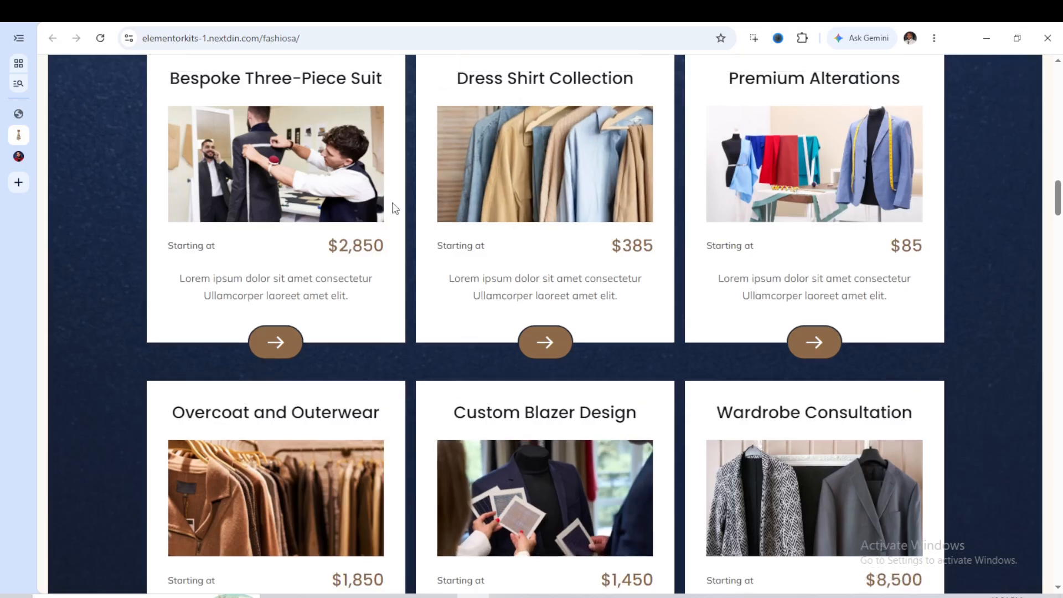
scroll(421, 191, up, 2)
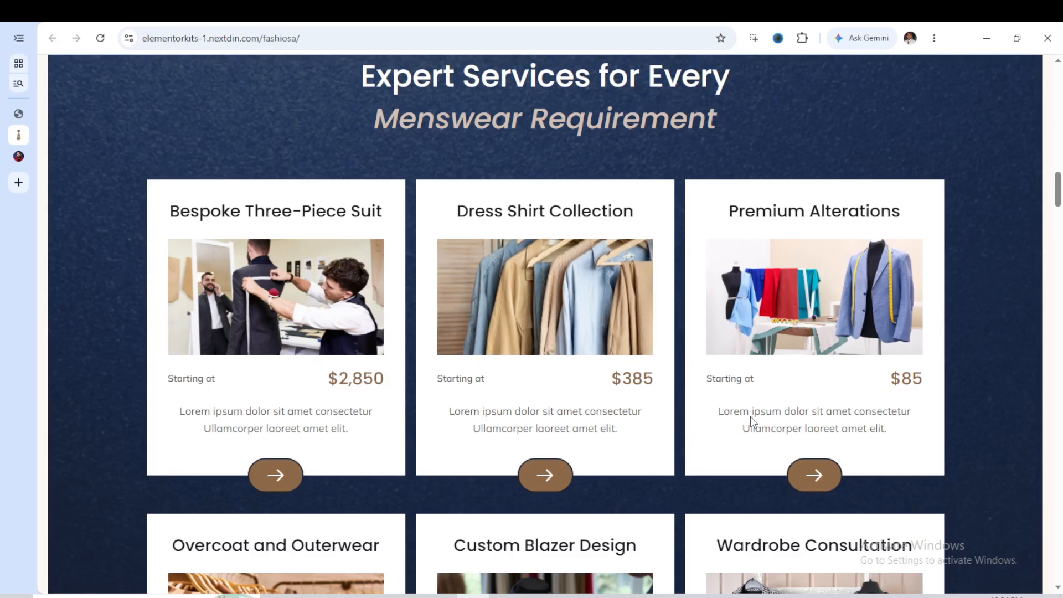
scroll(587, 415, down, 2)
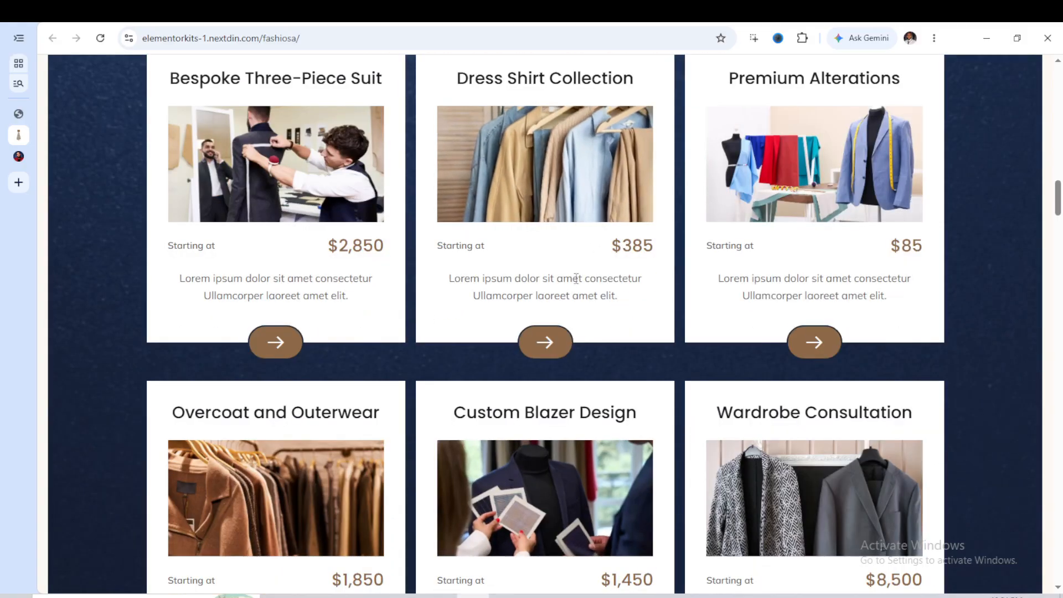
Examine the product grid and large product banner in the Featured Collection section.
scroll(576, 277, down, 8)
scroll(581, 285, down, 6)
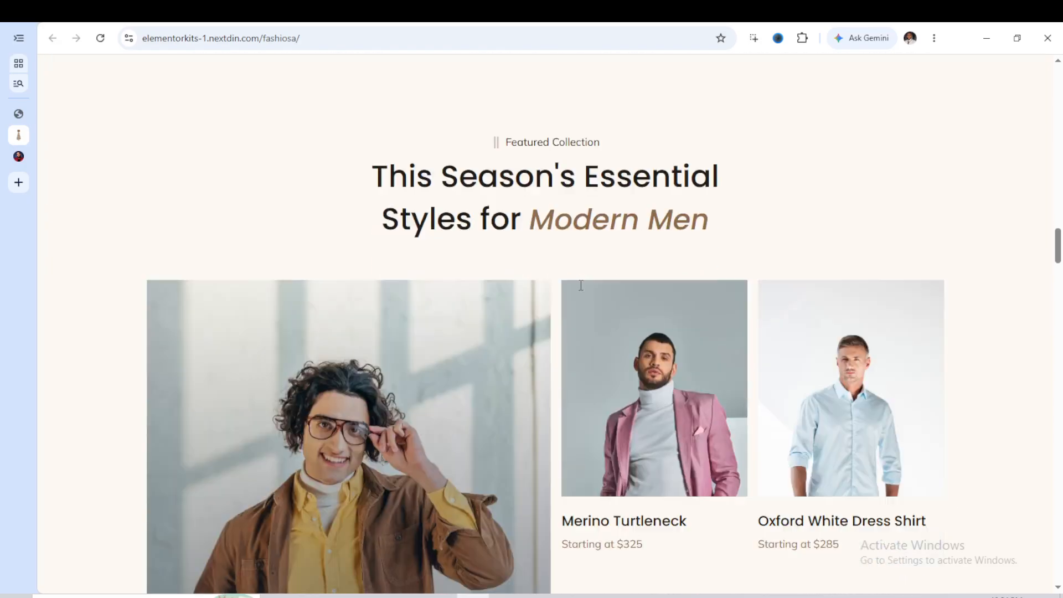
scroll(579, 288, up, 3)
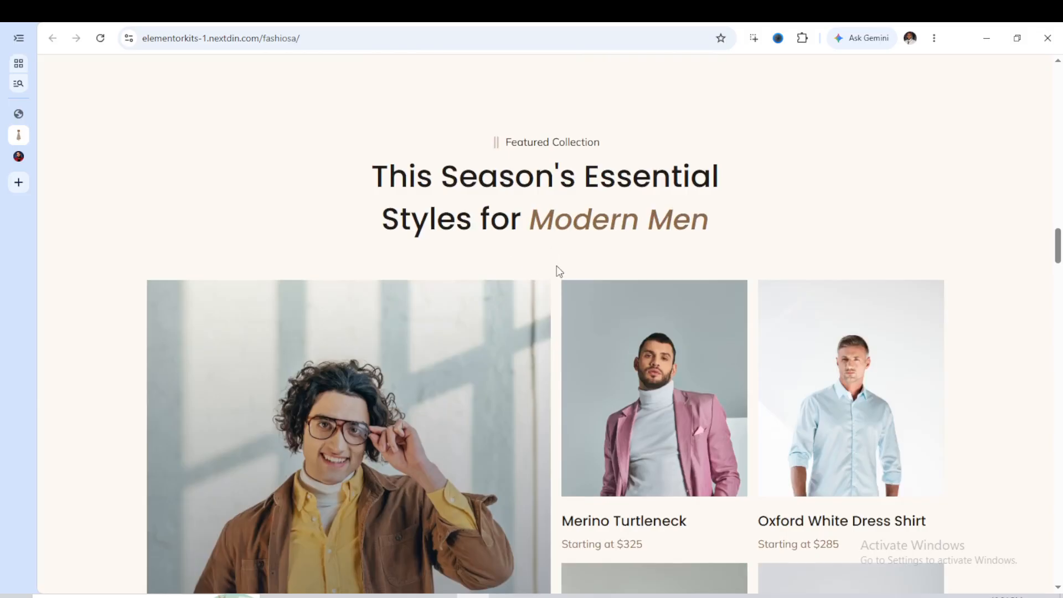
scroll(557, 267, down, 5)
scroll(388, 289, up, 1)
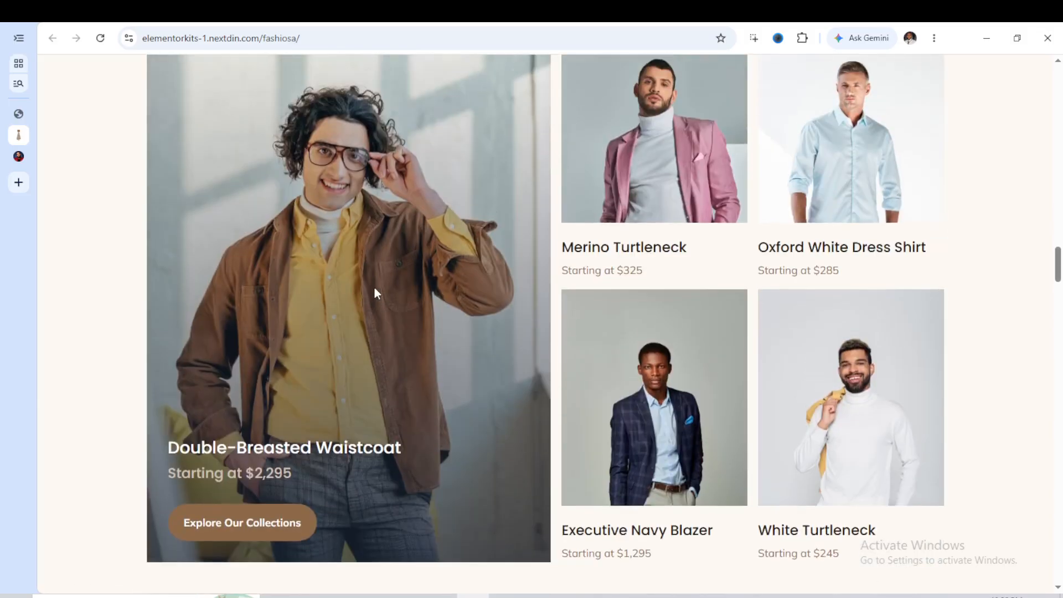
scroll(774, 314, down, 4)
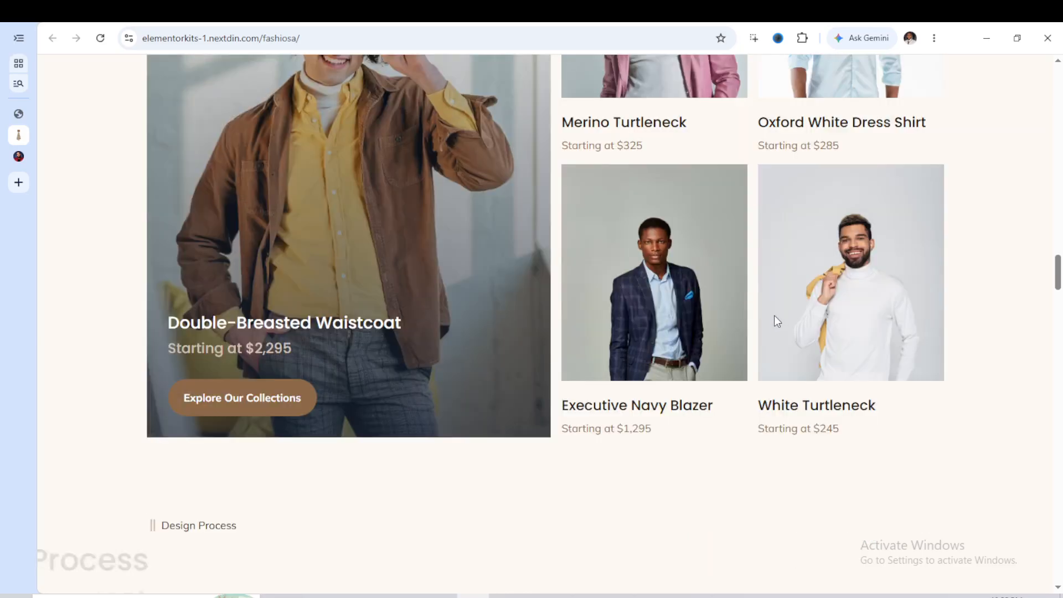
scroll(692, 315, up, 1)
scroll(450, 263, up, 2)
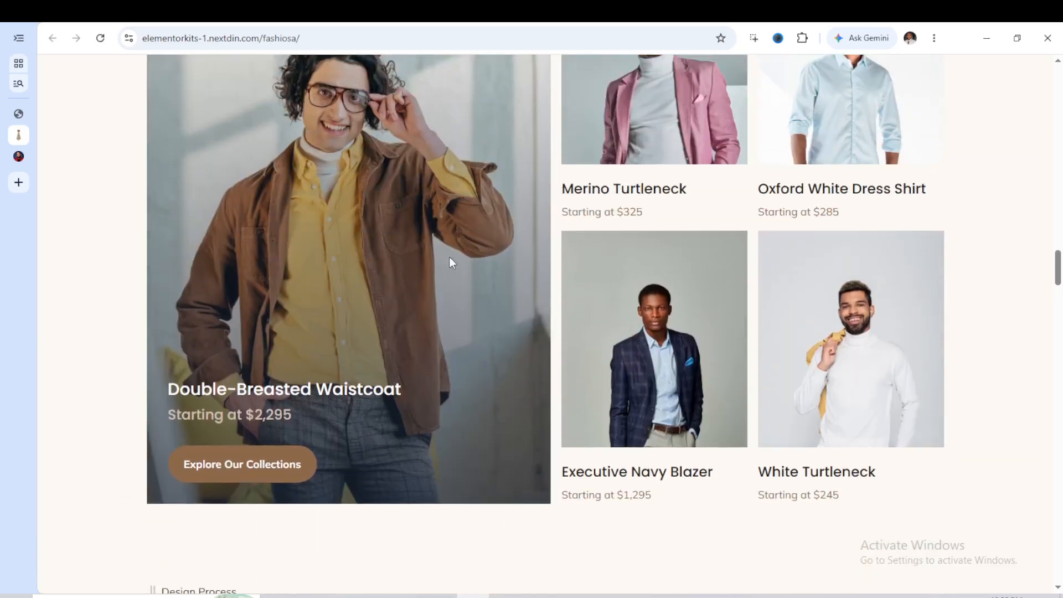
scroll(745, 205, down, 3)
scroll(720, 230, down, 1)
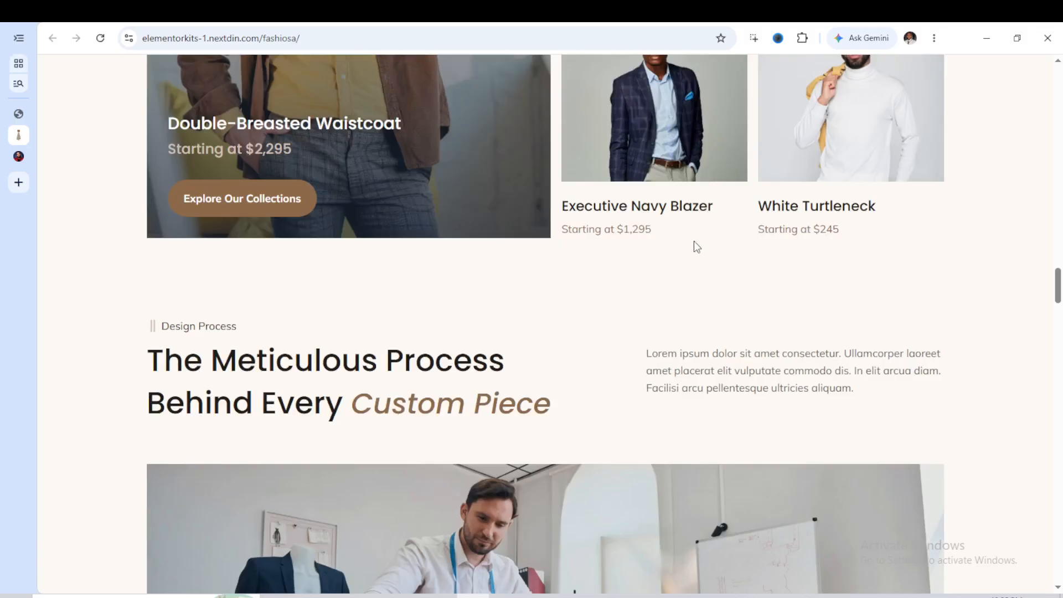
scroll(629, 220, up, 6)
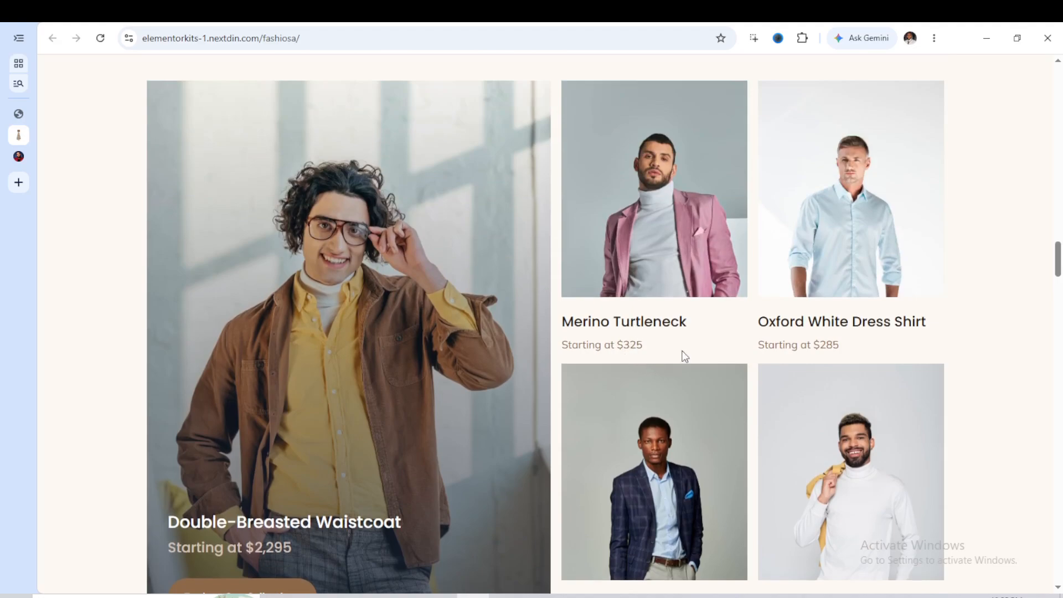
Examine the Design Process section with its video banner and numbered process steps.
scroll(705, 316, down, 8)
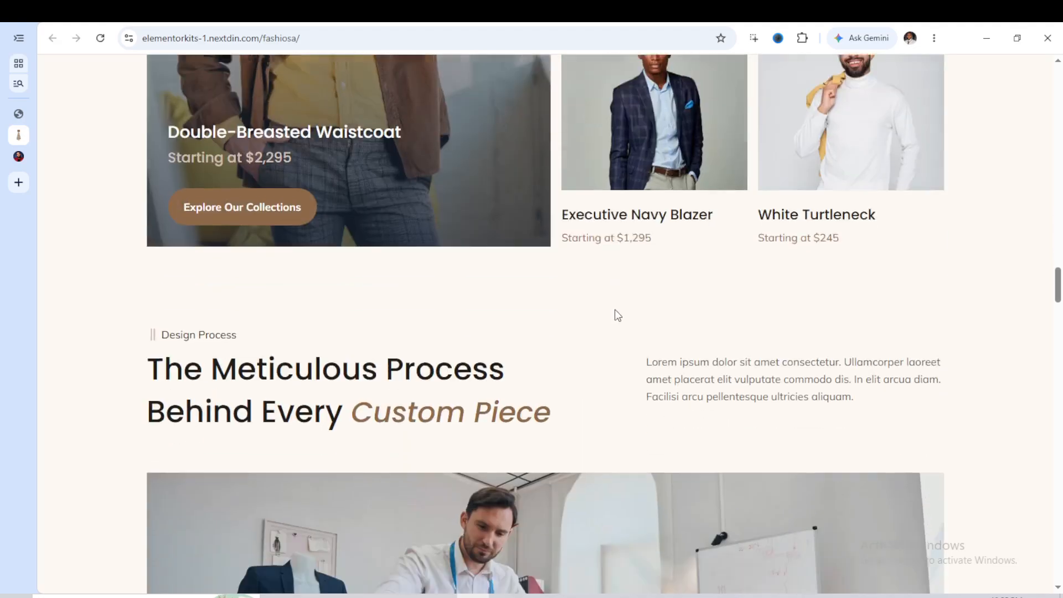
scroll(615, 309, down, 5)
scroll(615, 309, up, 3)
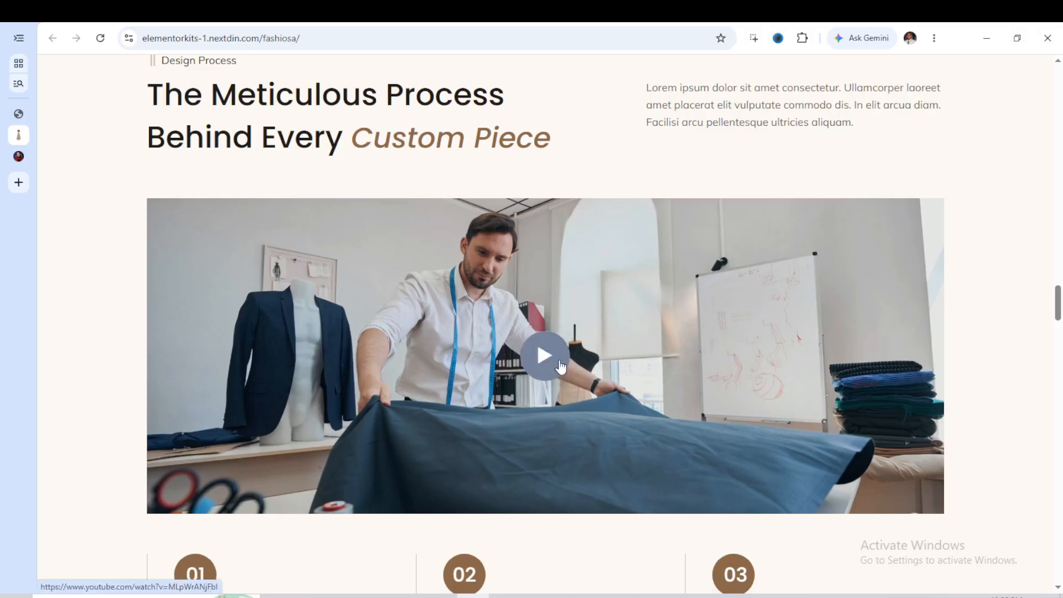
scroll(557, 366, down, 2)
scroll(559, 363, down, 1)
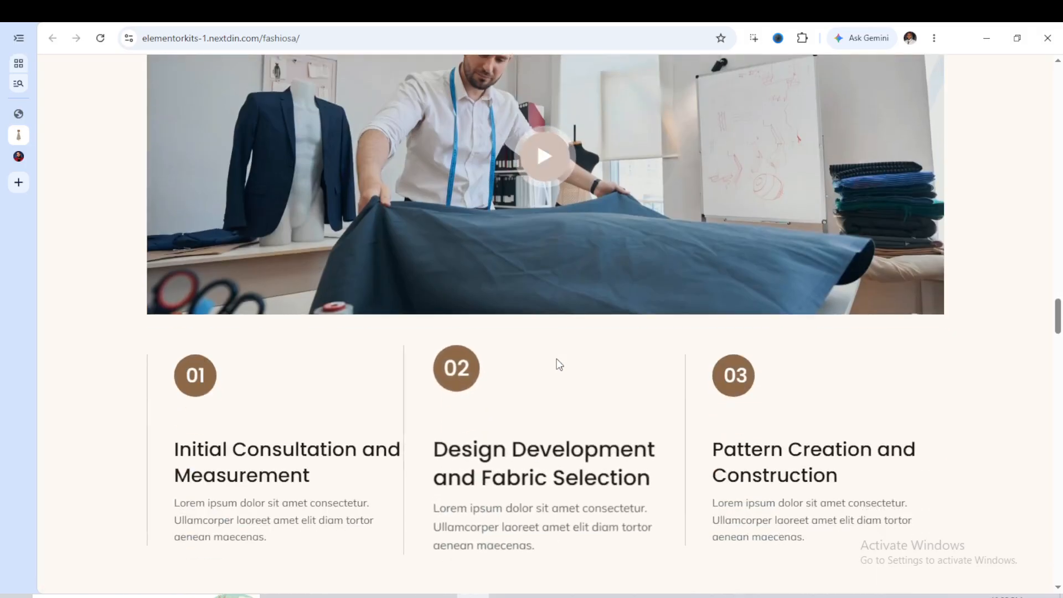
scroll(559, 358, down, 2)
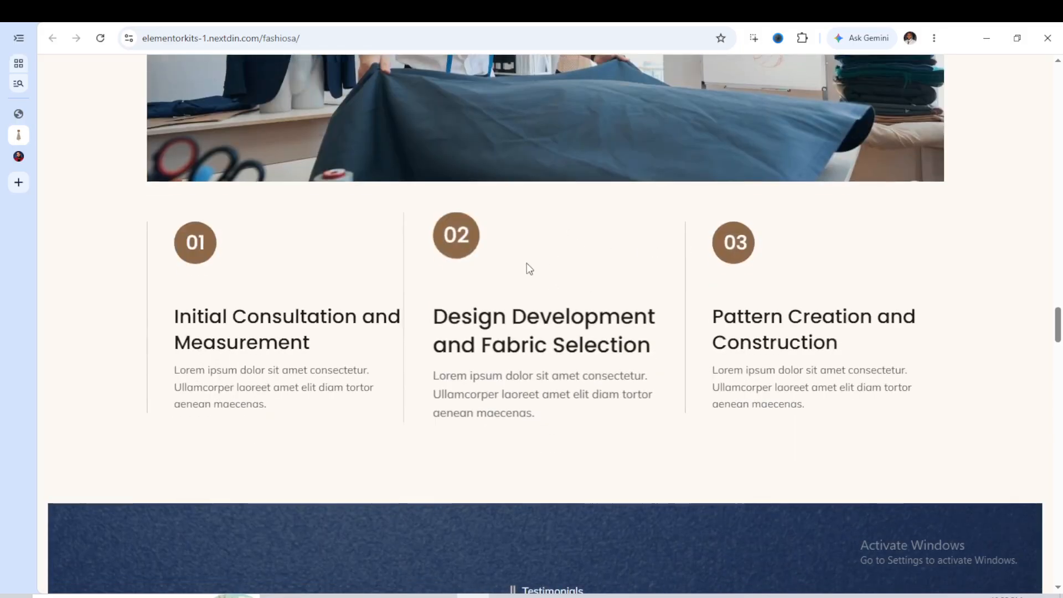
Examine the layout of the client review cards in the Testimonials section.
scroll(531, 266, down, 2)
scroll(556, 258, down, 5)
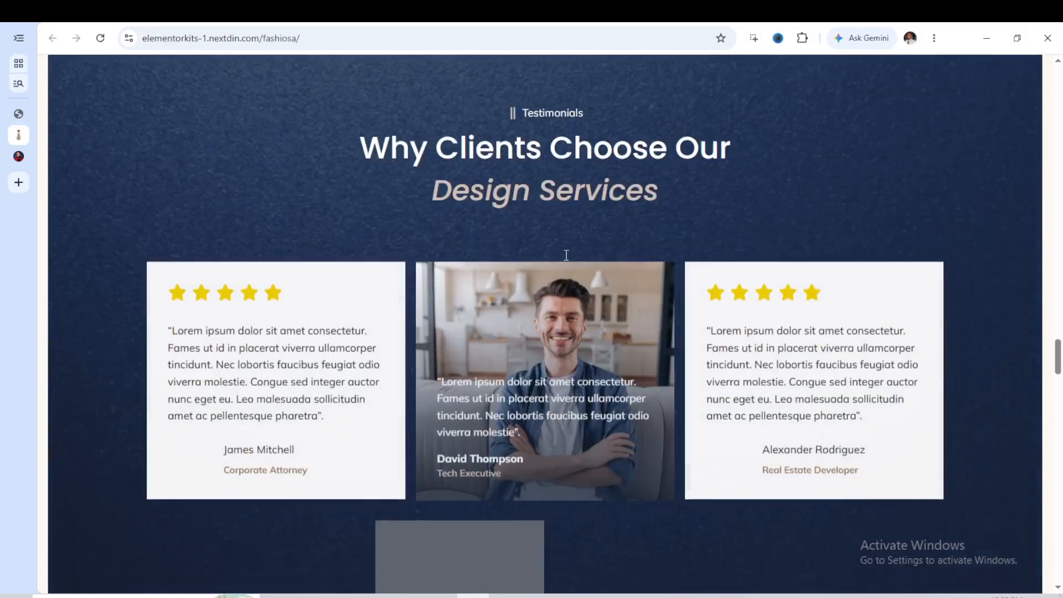
scroll(492, 182, up, 2)
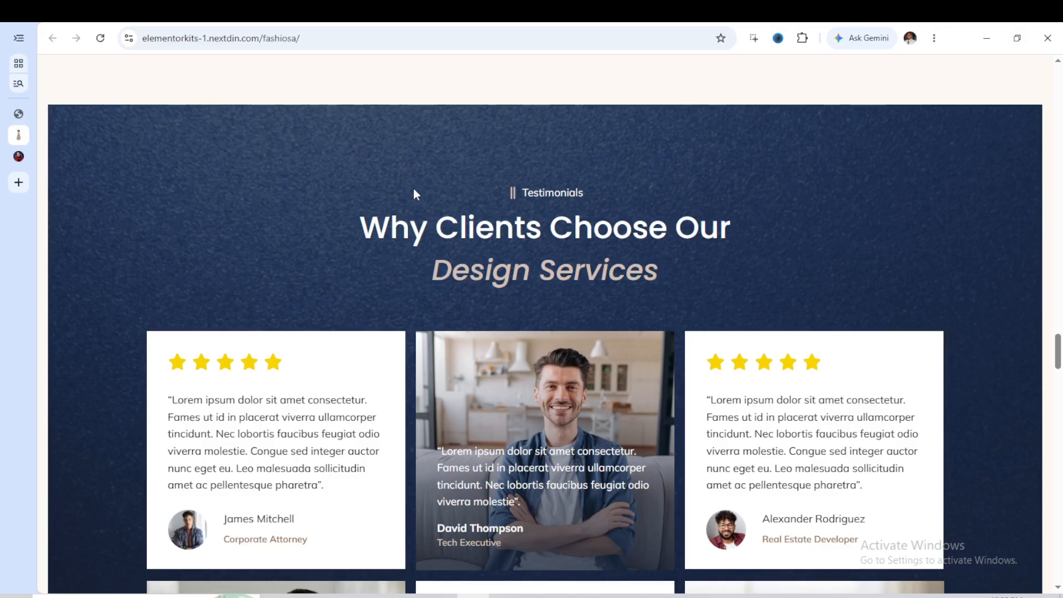
scroll(406, 224, down, 2)
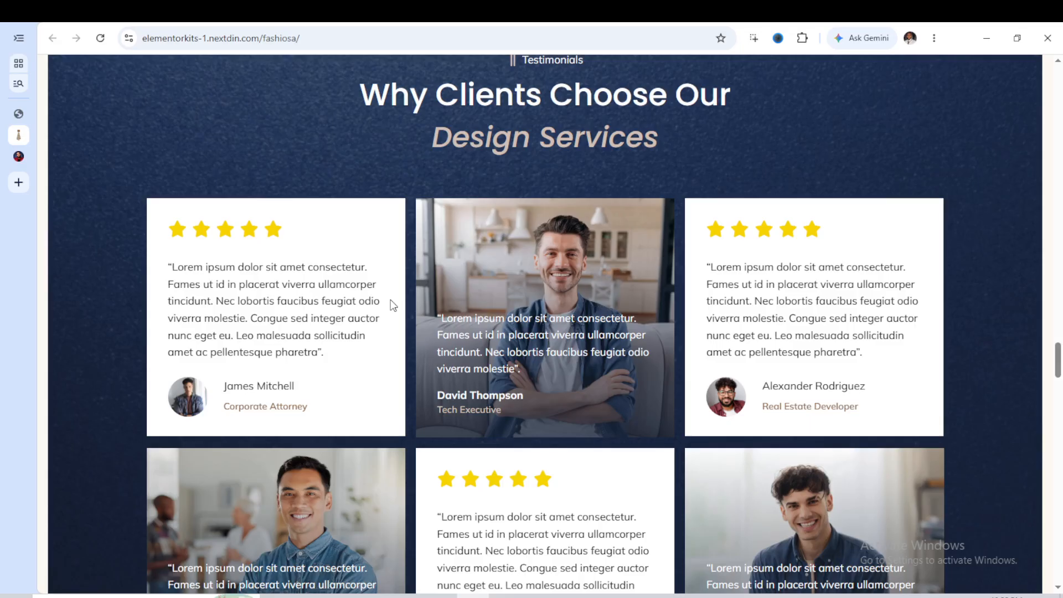
scroll(396, 308, down, 6)
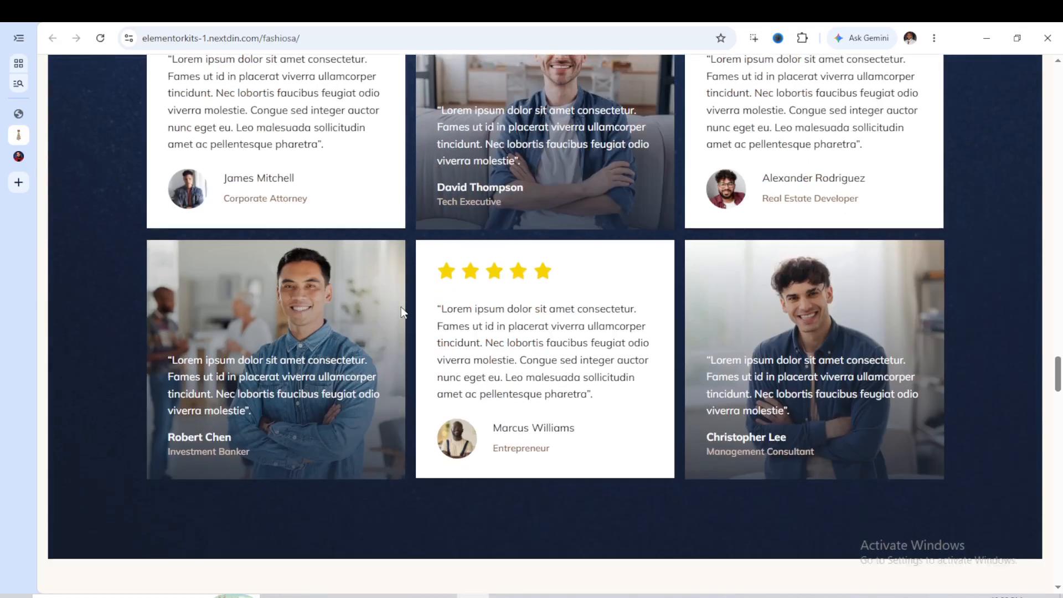
Examine the numbered project panels and their reveal effects in the Recent Project section.
scroll(403, 309, down, 5)
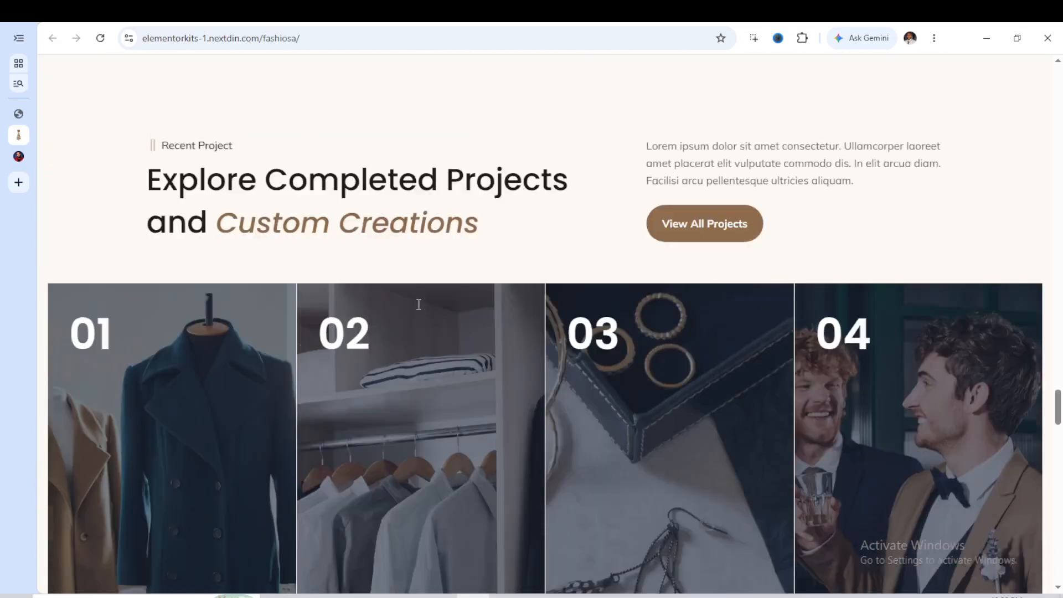
scroll(418, 304, down, 1)
scroll(417, 304, up, 1)
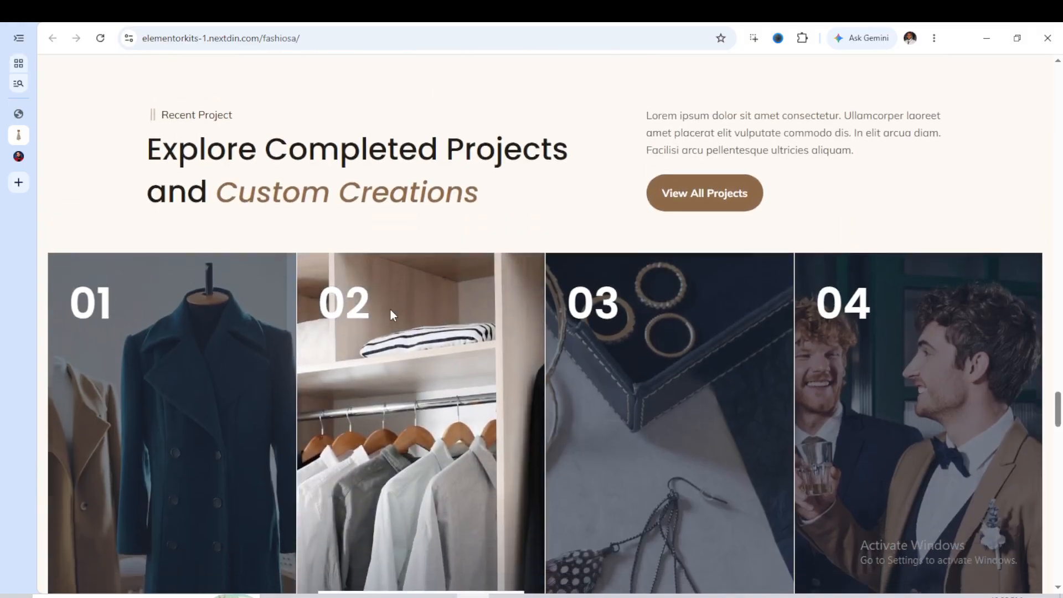
scroll(390, 310, down, 2)
scroll(391, 310, down, 1)
scroll(391, 310, down, 1)
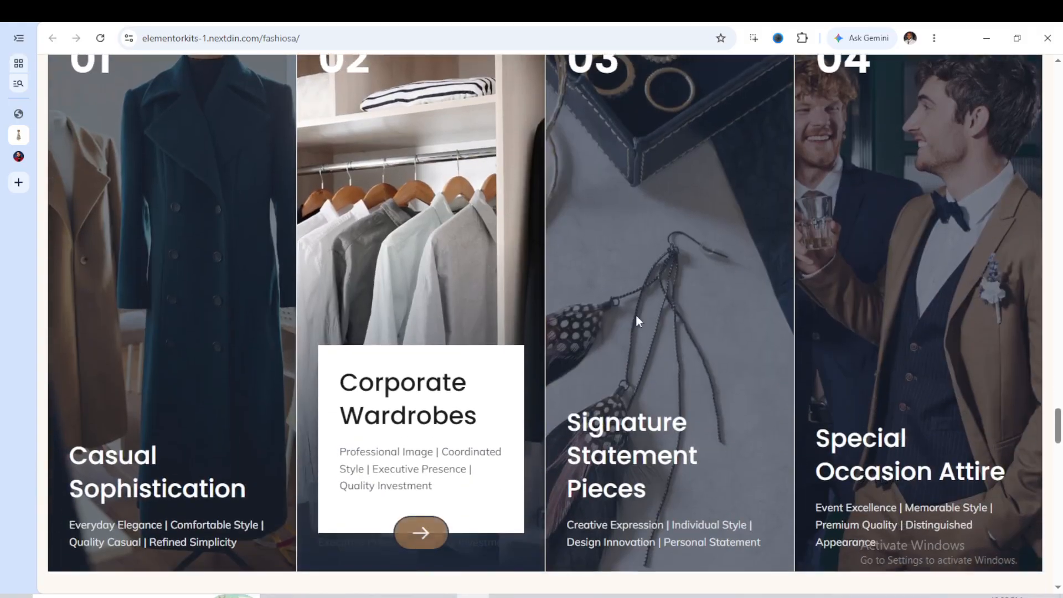
scroll(799, 302, down, 2)
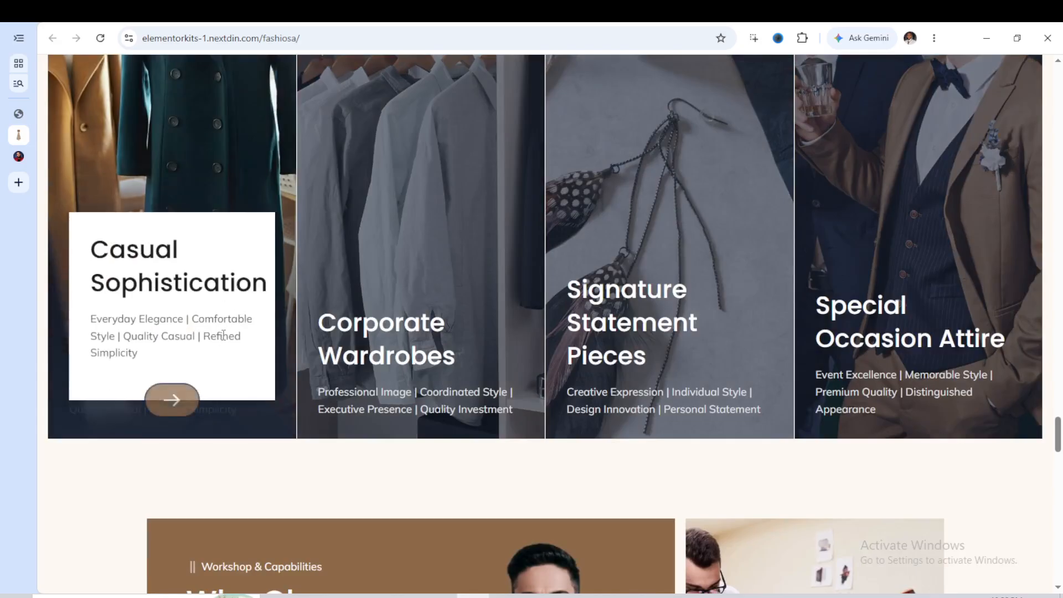
Examine the Why Choose Our Design Services section with its banner and workshop capability image cards.
scroll(521, 321, down, 2)
scroll(521, 321, down, 4)
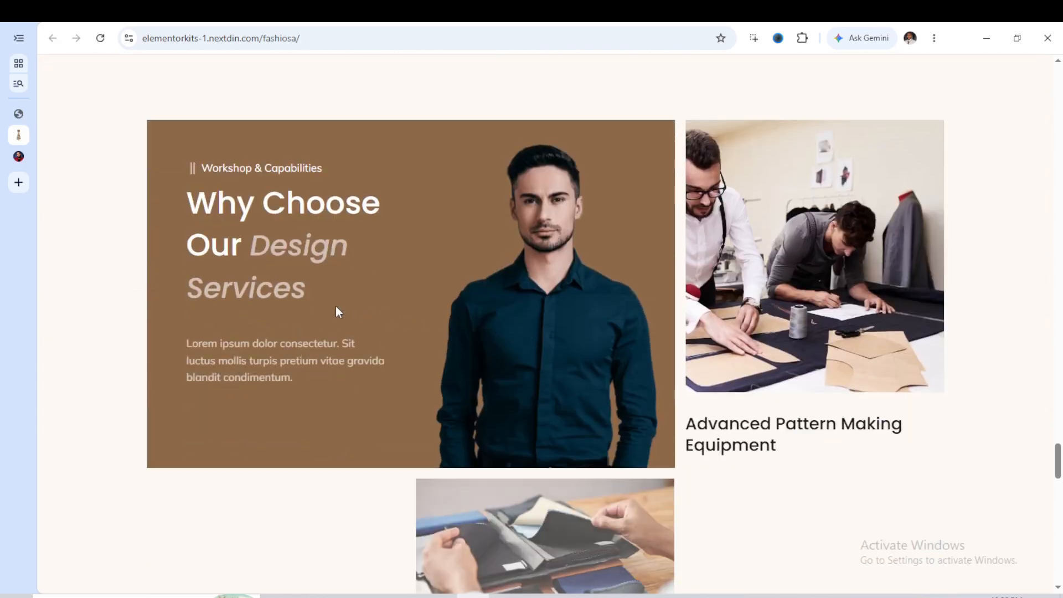
scroll(629, 296, down, 1)
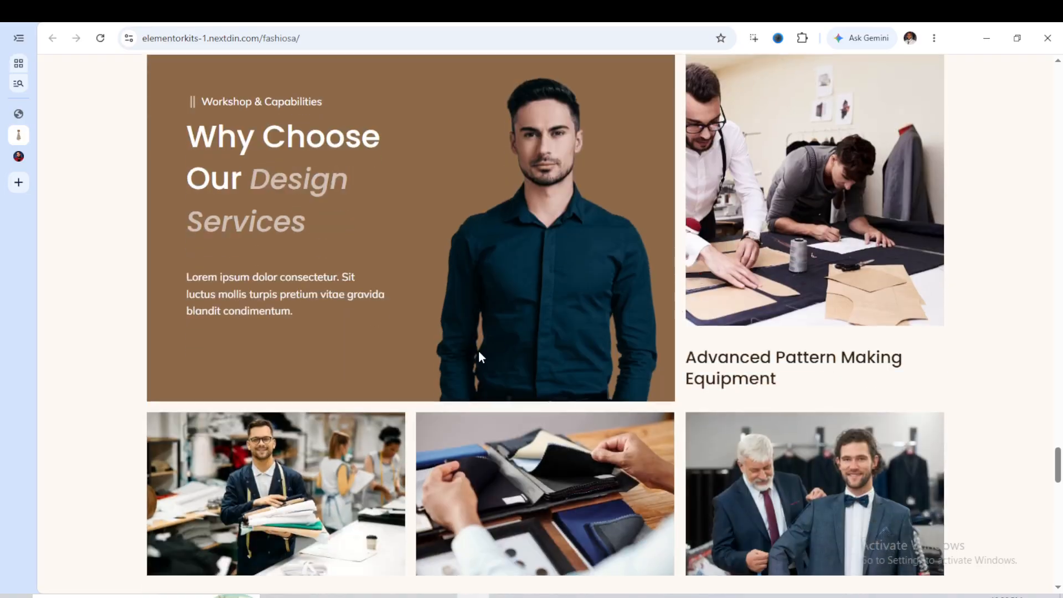
scroll(478, 354, down, 3)
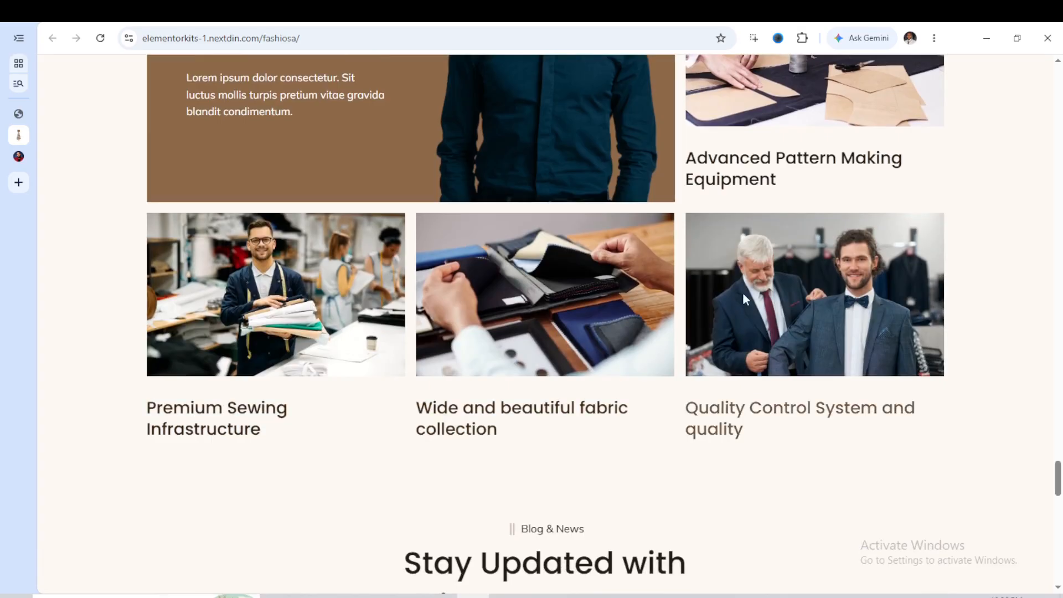
scroll(661, 297, down, 3)
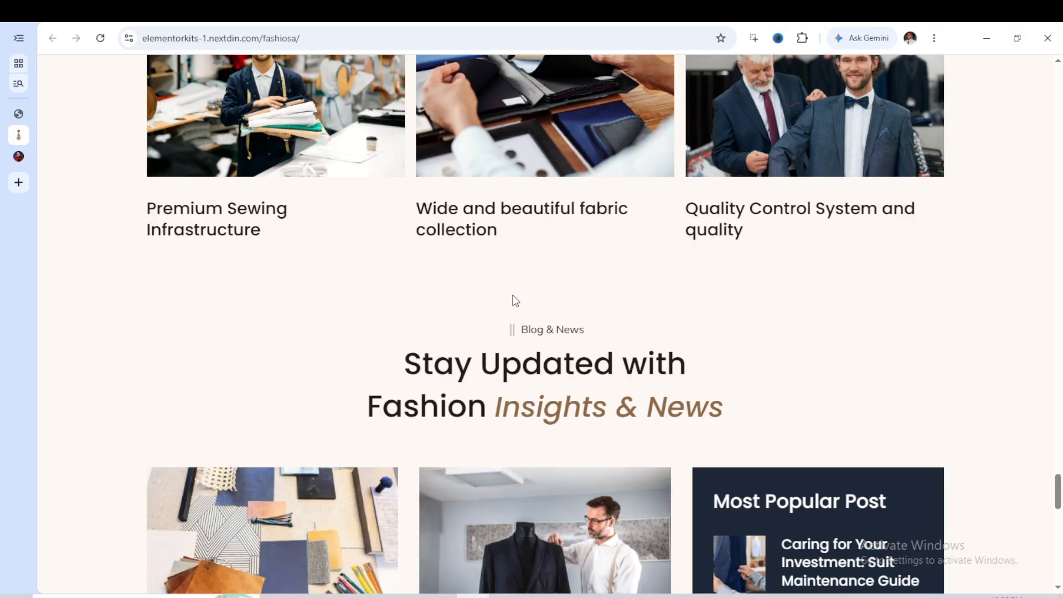
Examine the Blog & News section, the image strip and the page footer down to the end of the page.
scroll(533, 299, down, 2)
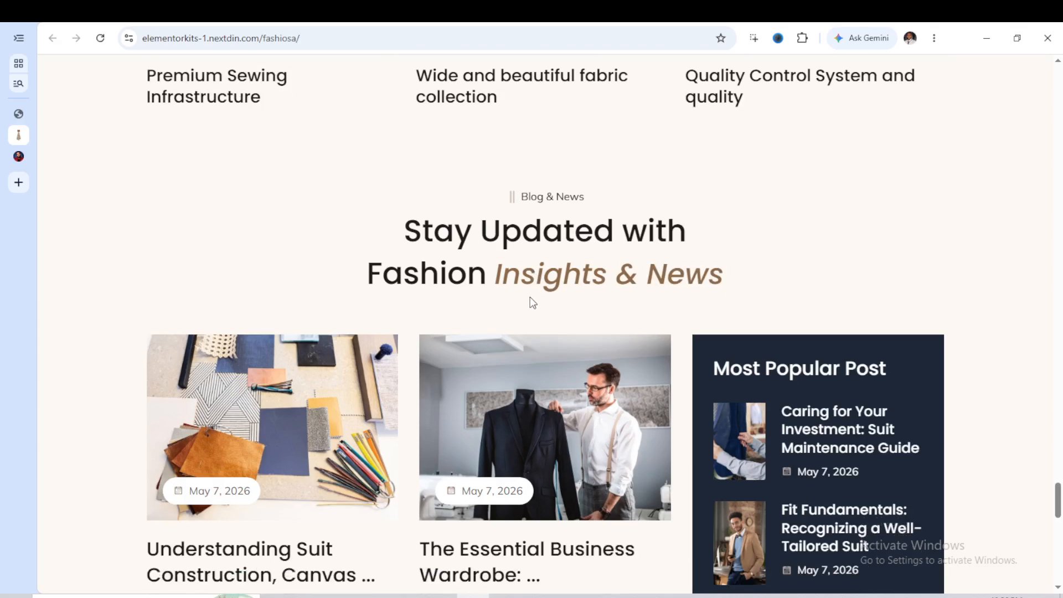
scroll(530, 297, down, 2)
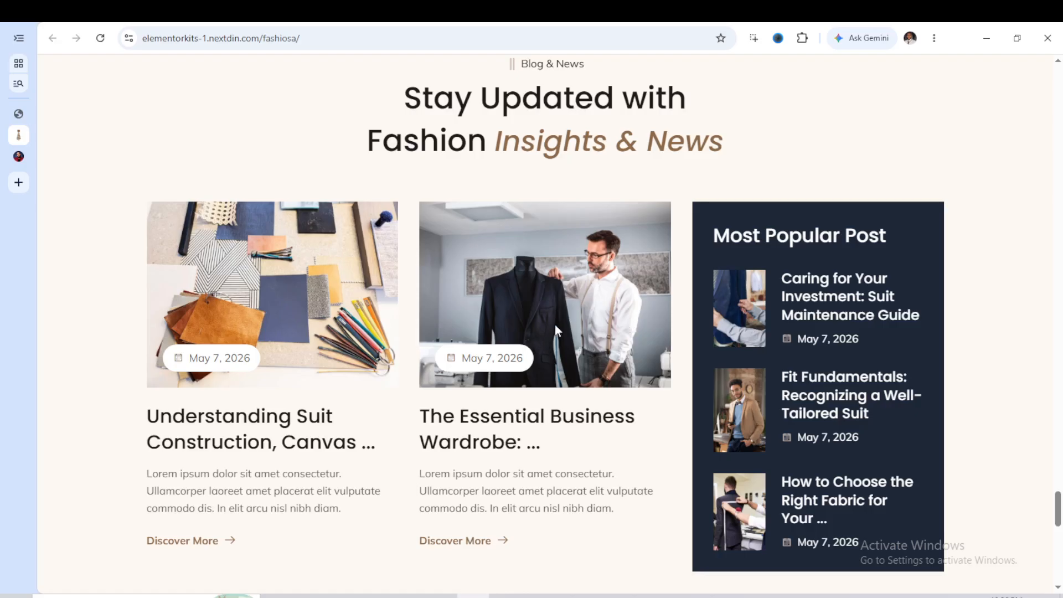
scroll(563, 332, down, 6)
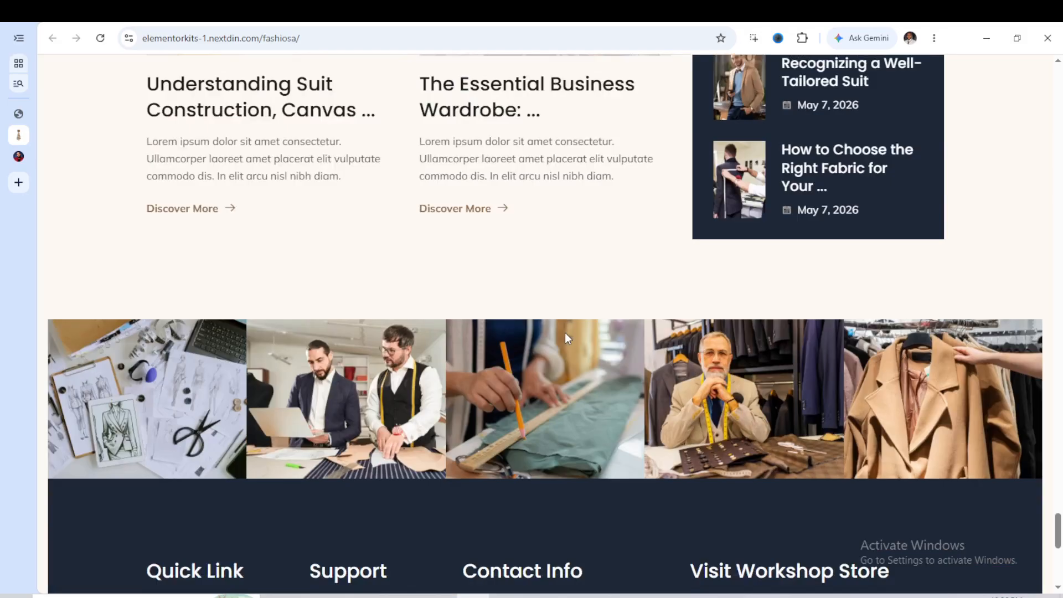
scroll(567, 338, down, 7)
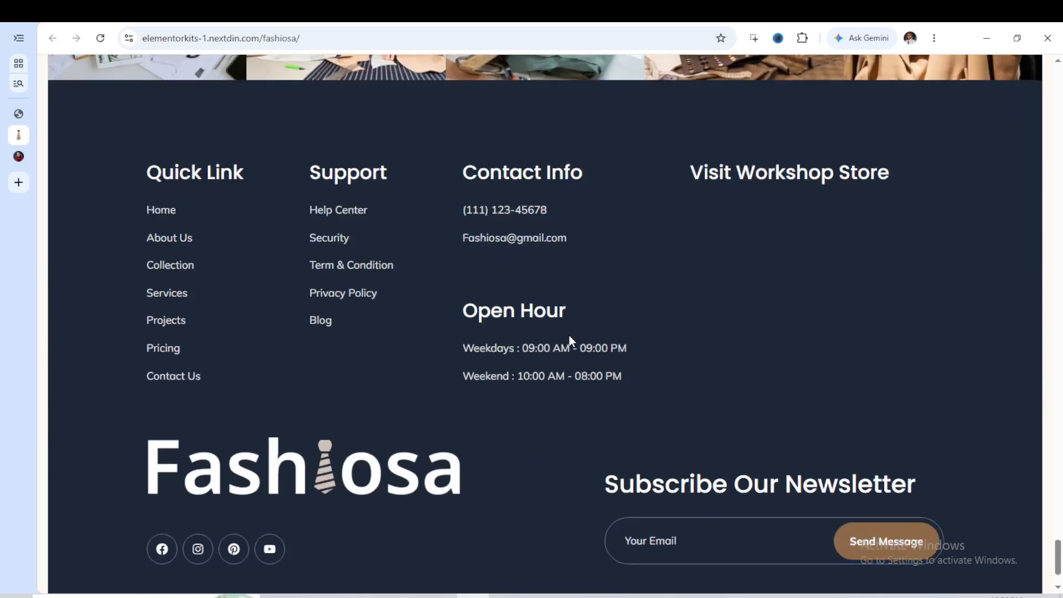
scroll(488, 343, down, 2)
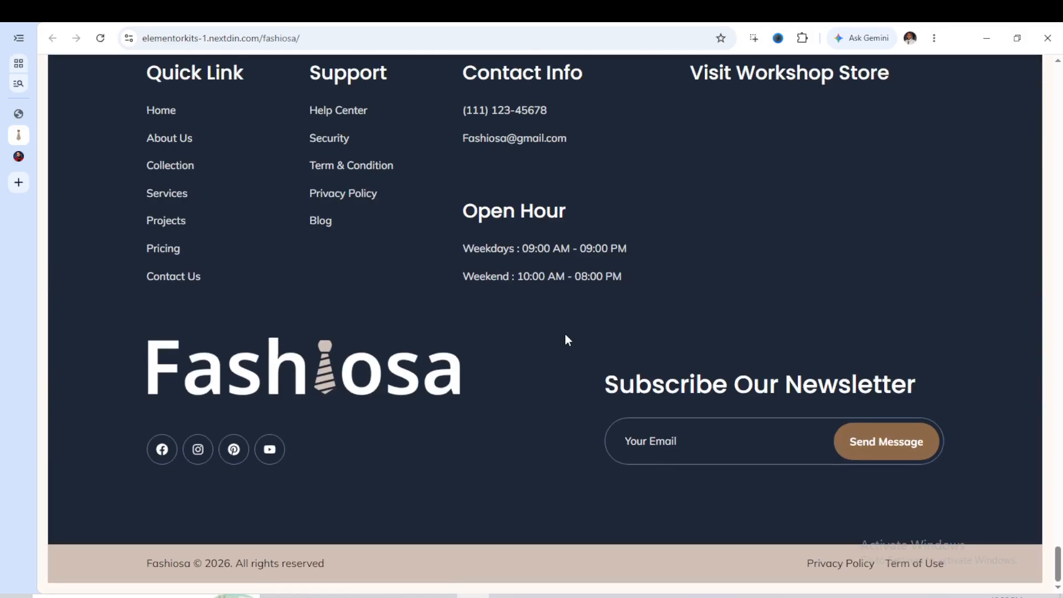
Switch to the WordPress dashboard and open the My Blog site in a new browser tab to look over its front page.
click(19, 114)
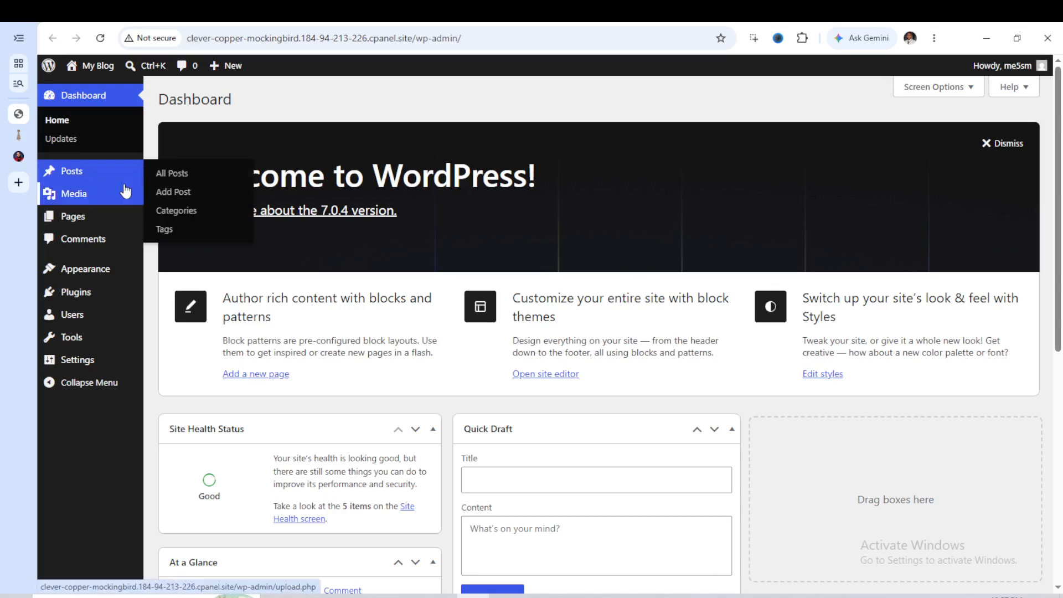
mouse_move(91, 65)
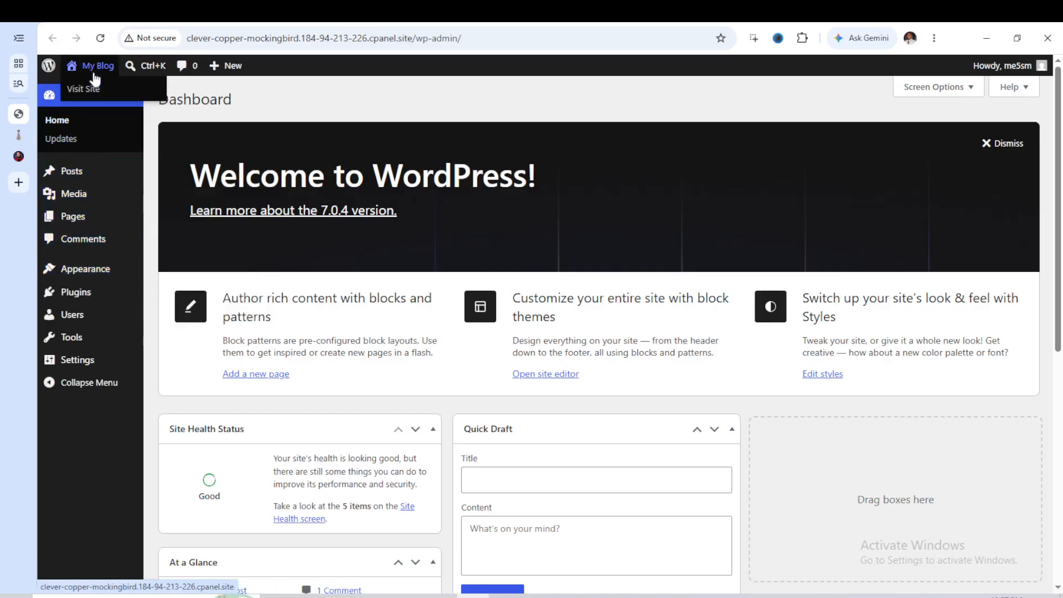
right_click(90, 90)
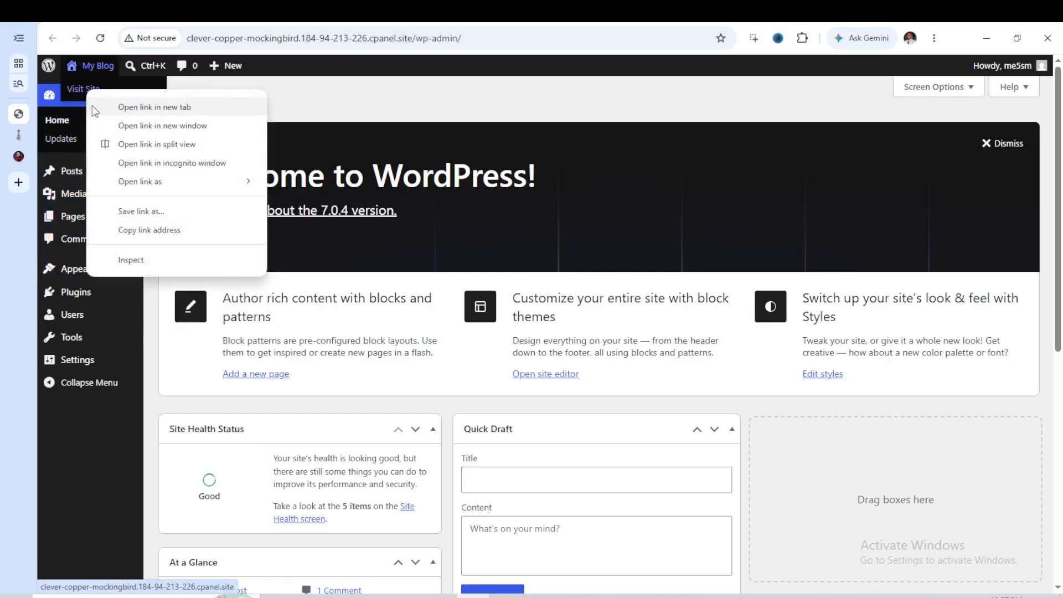
click(153, 108)
click(19, 135)
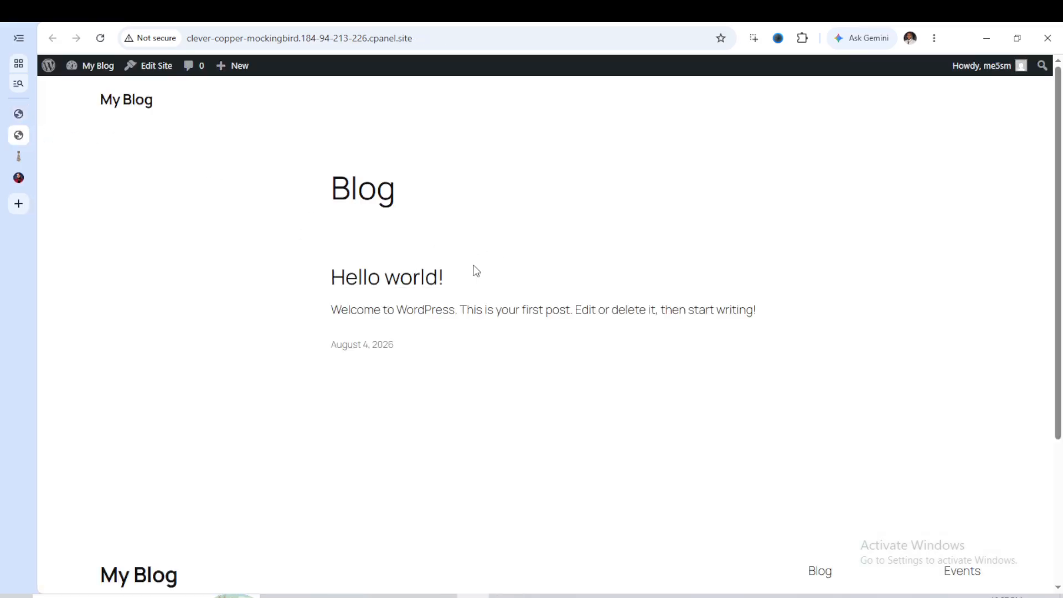
scroll(474, 265, down, 4)
scroll(475, 268, up, 4)
Return to the WordPress dashboard and open the Add Themes page from the installed themes.
click(18, 113)
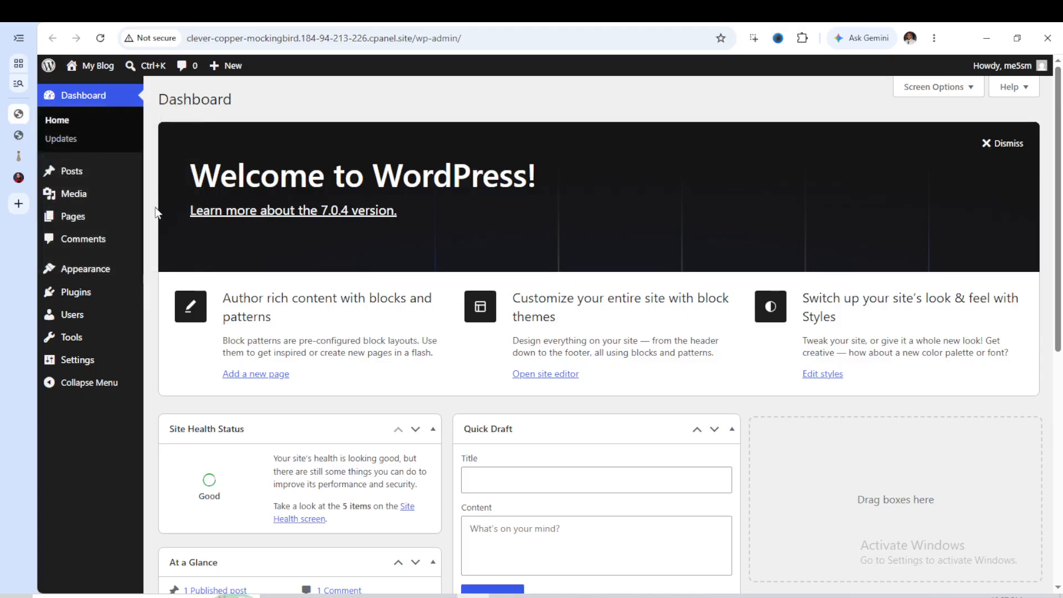
mouse_move(78, 269)
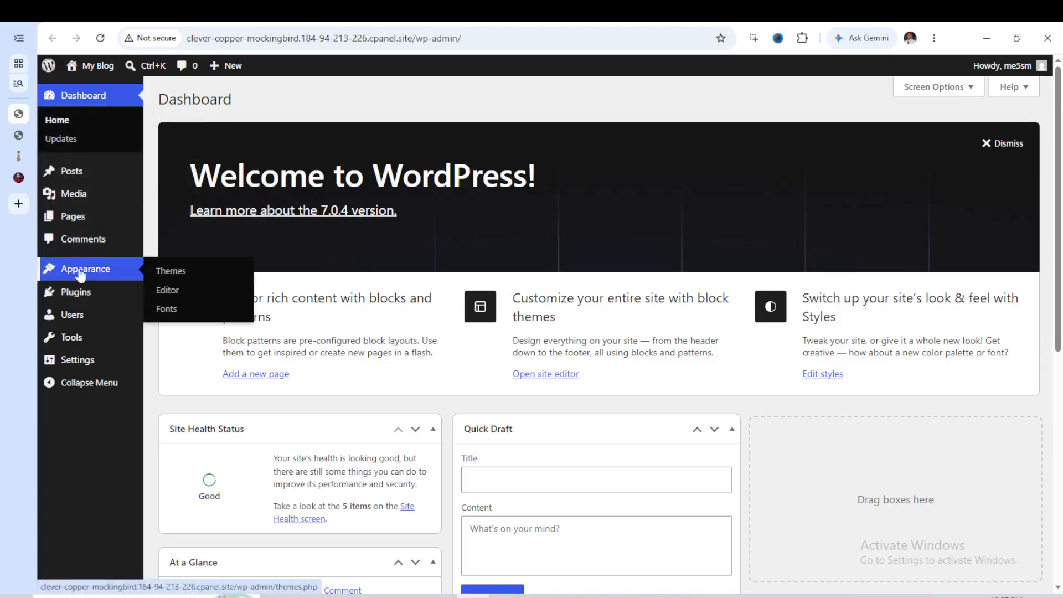
click(176, 274)
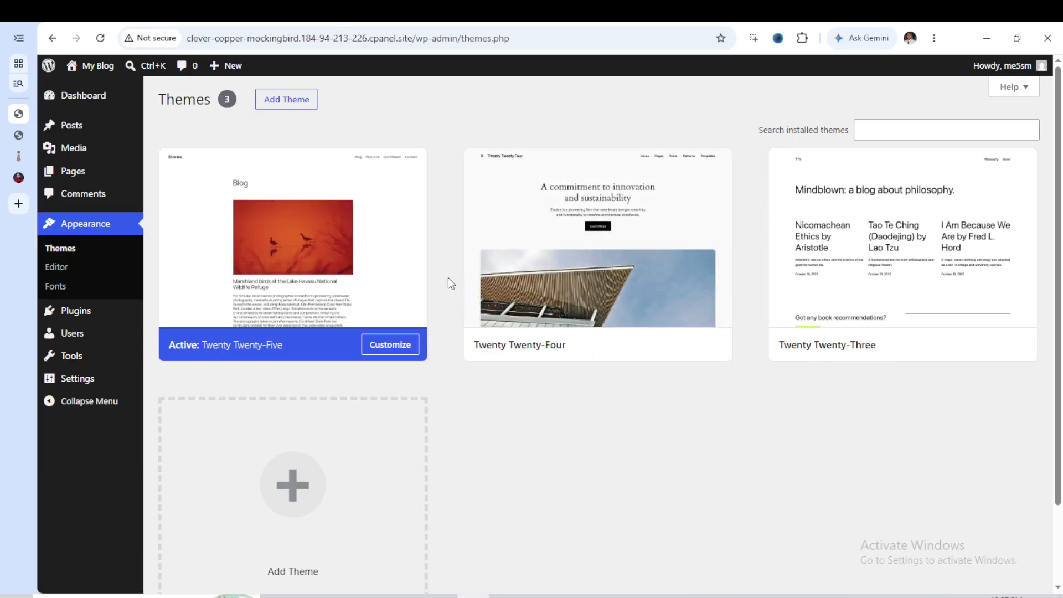
mouse_move(423, 281)
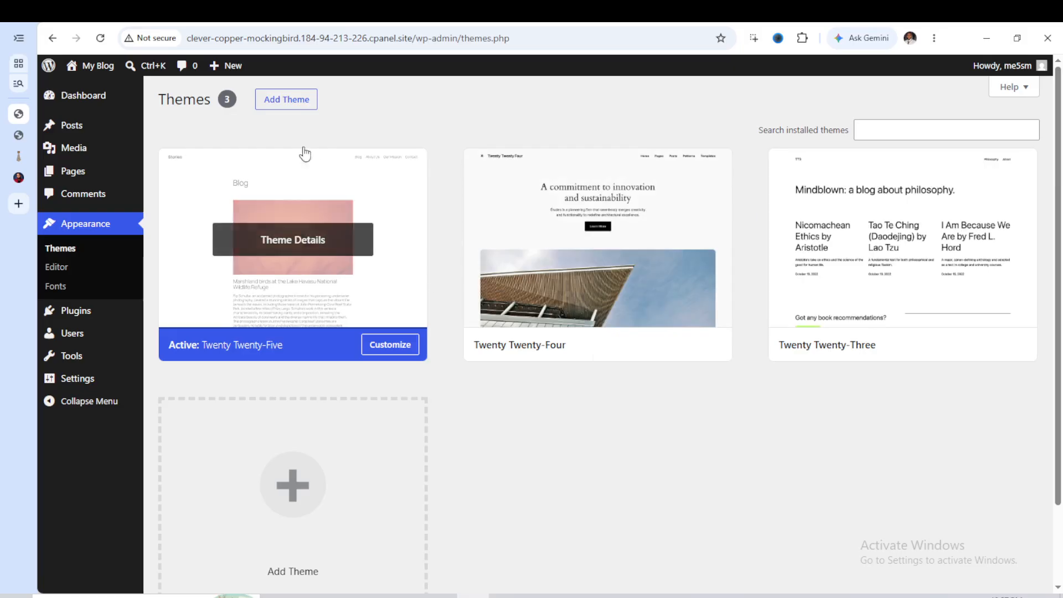
click(286, 104)
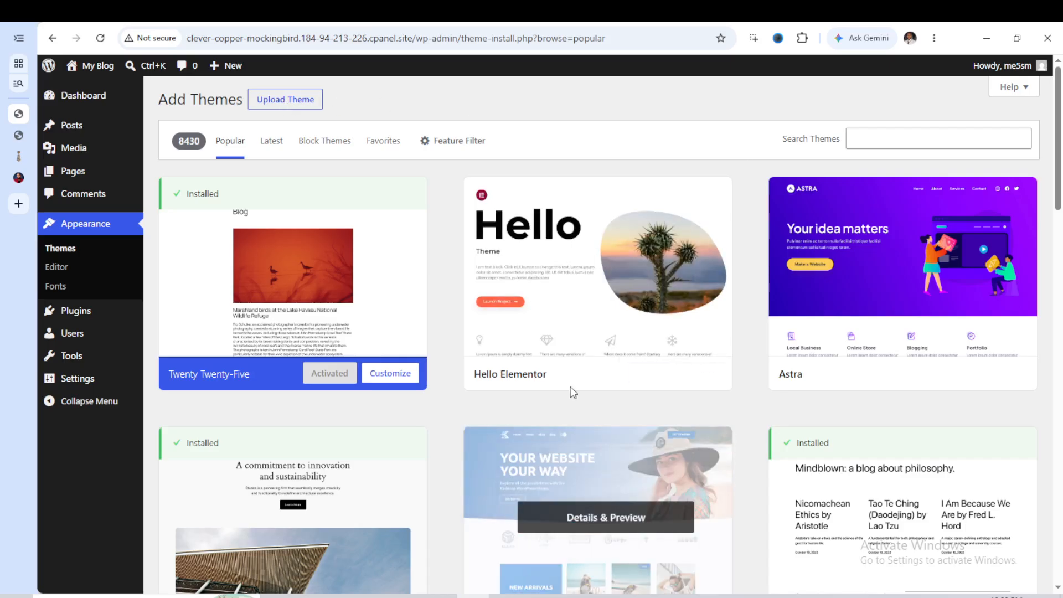
Install and activate the Hello Elementor theme from the popular themes.
mouse_move(606, 363)
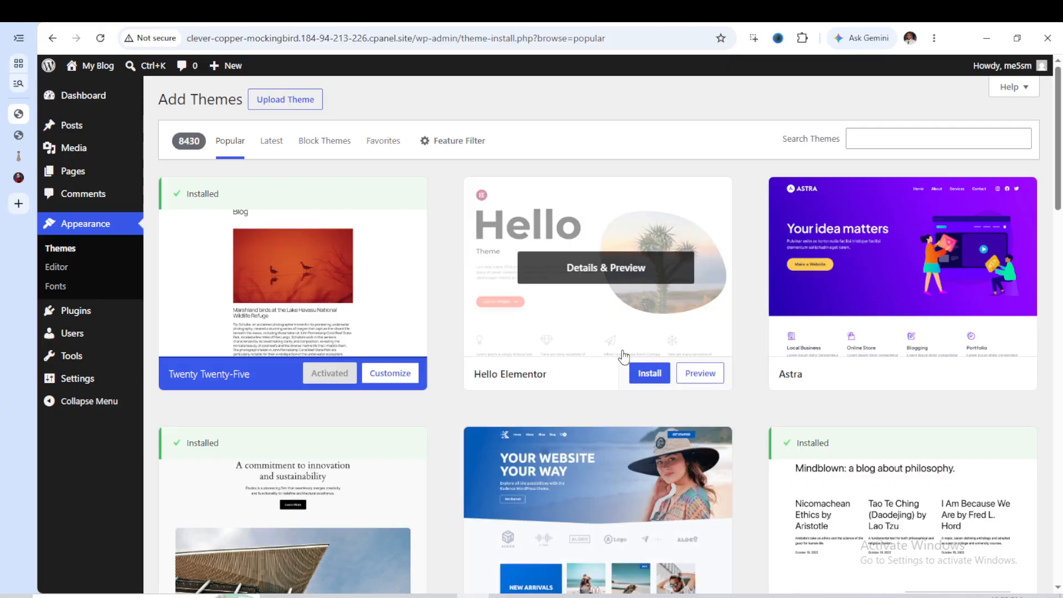
click(891, 139)
mouse_move(559, 360)
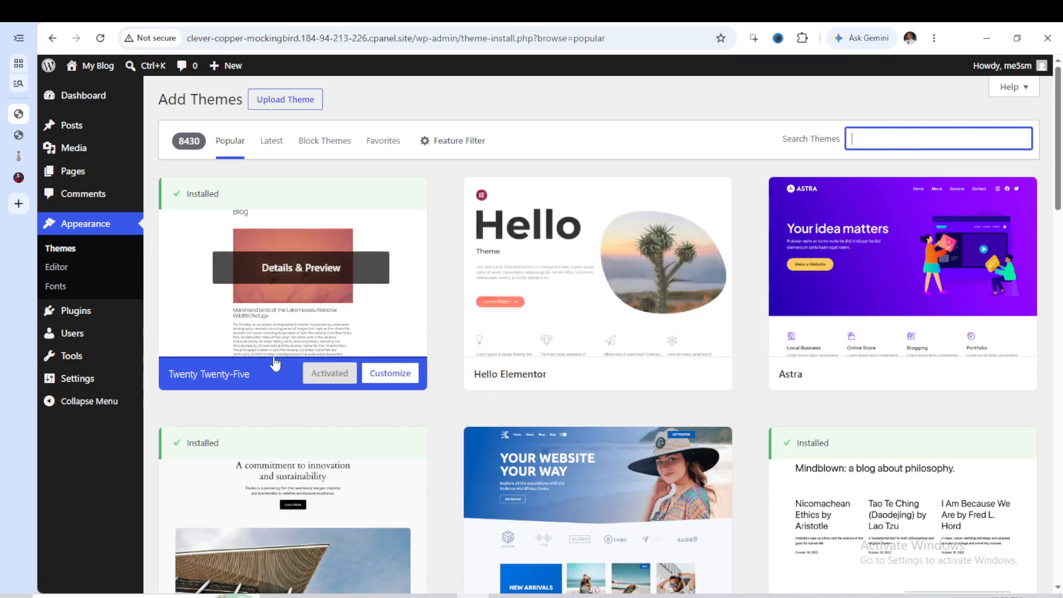
mouse_move(498, 385)
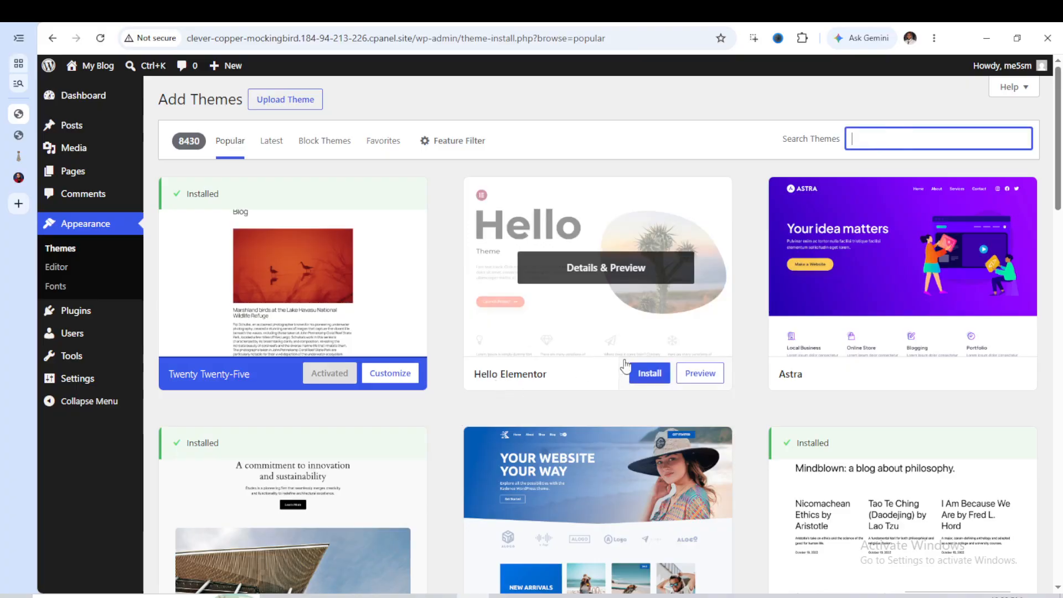
click(648, 379)
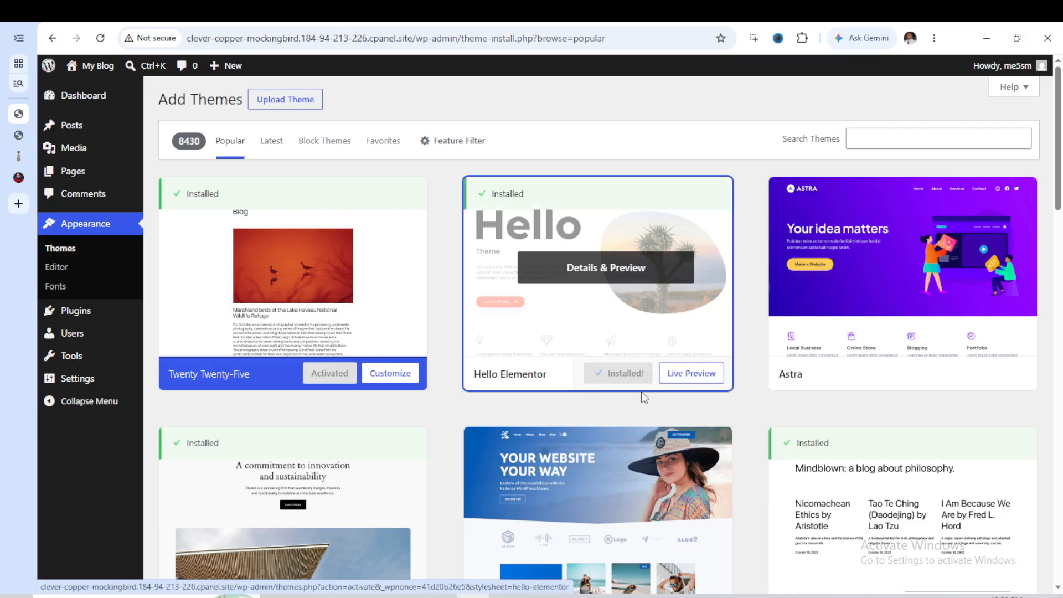
click(625, 376)
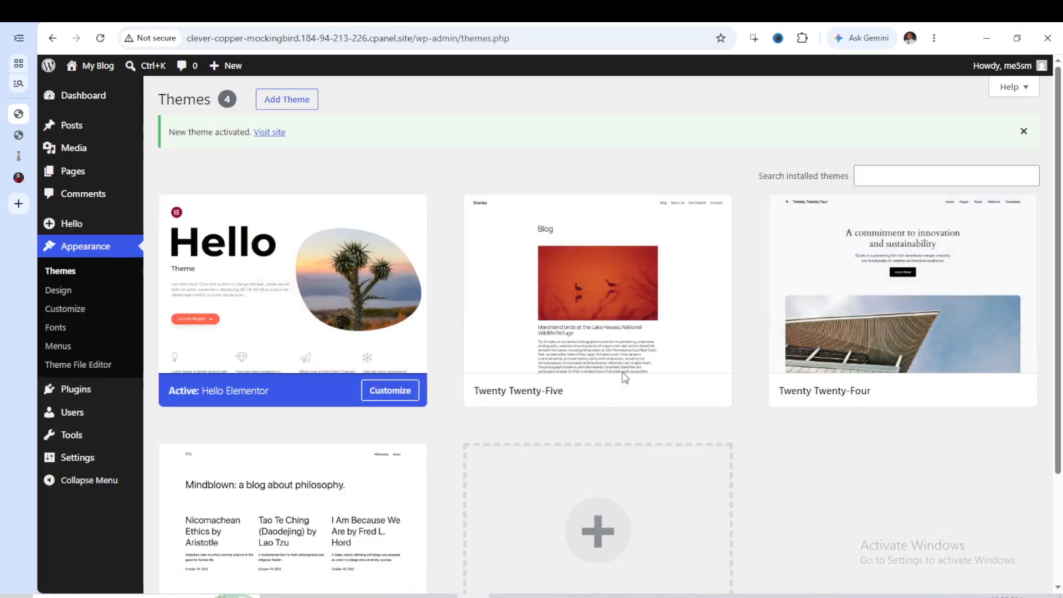
Reload the My Blog front page to view it with the Hello Elementor theme.
mouse_move(624, 378)
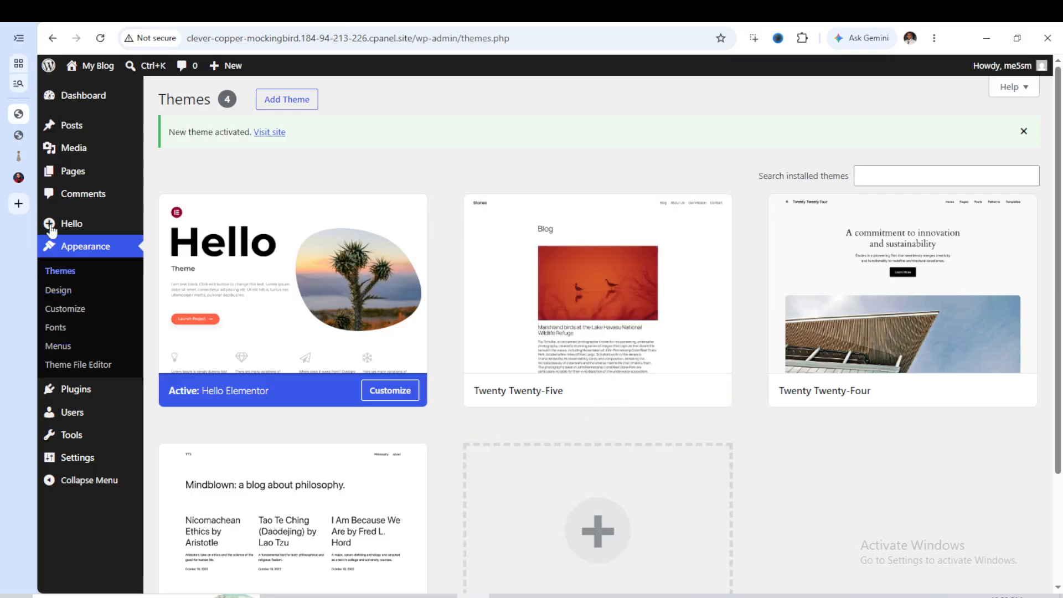
click(22, 135)
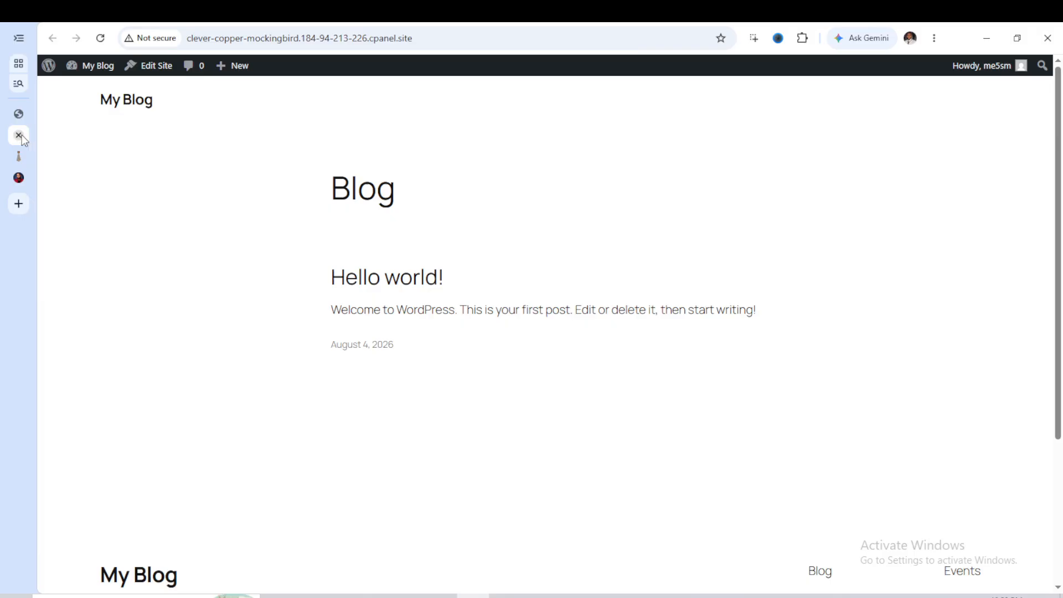
click(102, 39)
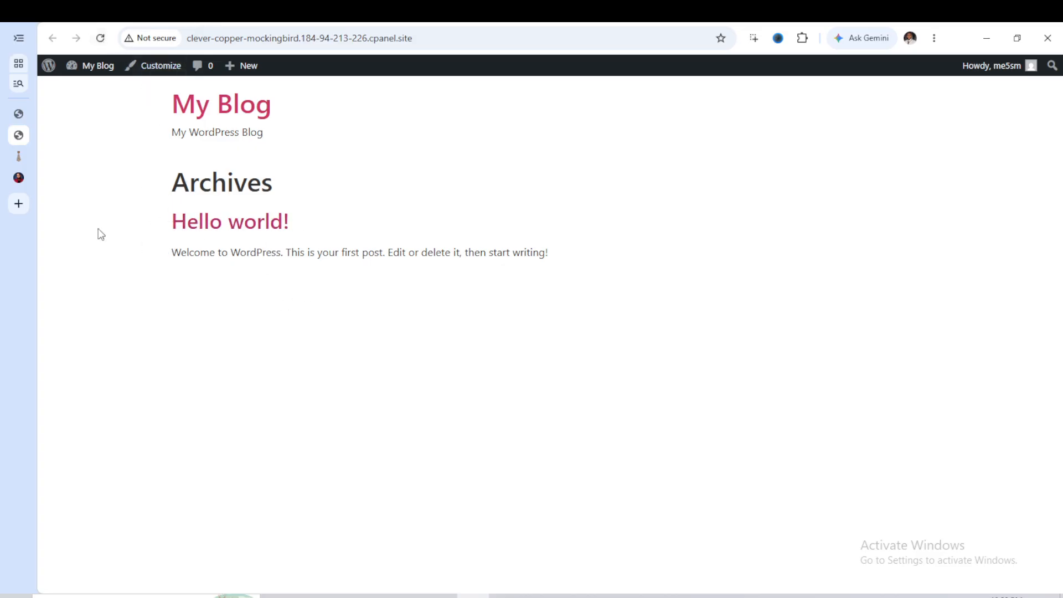
Return to the WordPress dashboard and open the Add Plugins page.
click(22, 117)
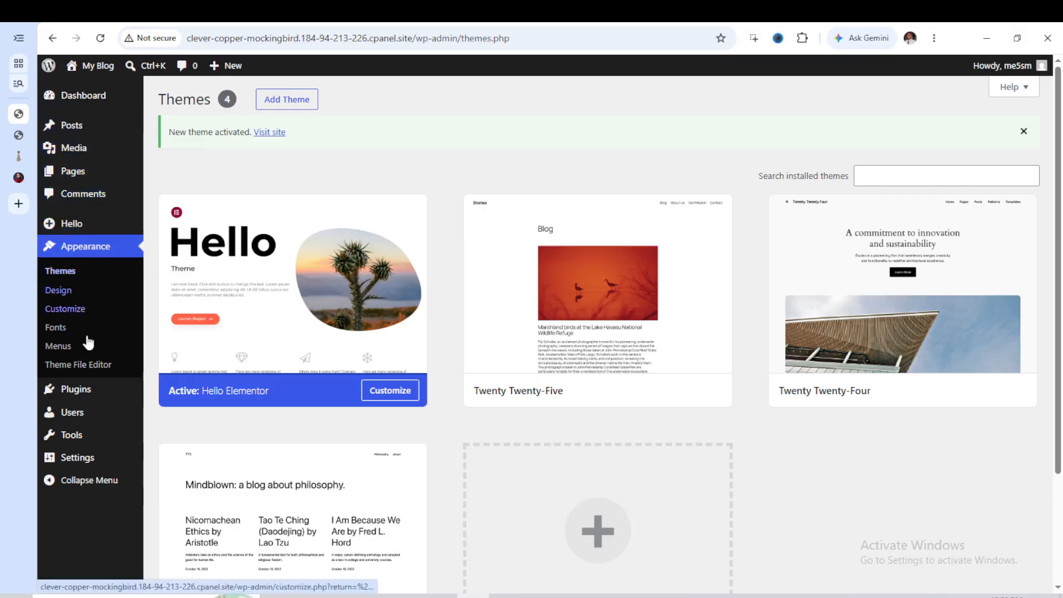
mouse_move(72, 426)
mouse_move(72, 396)
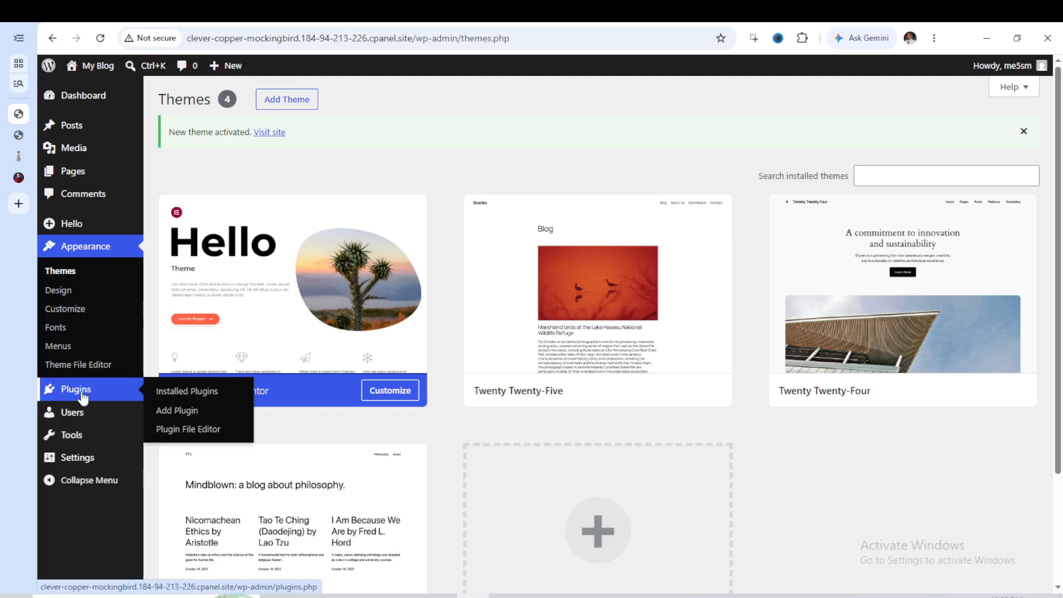
click(185, 416)
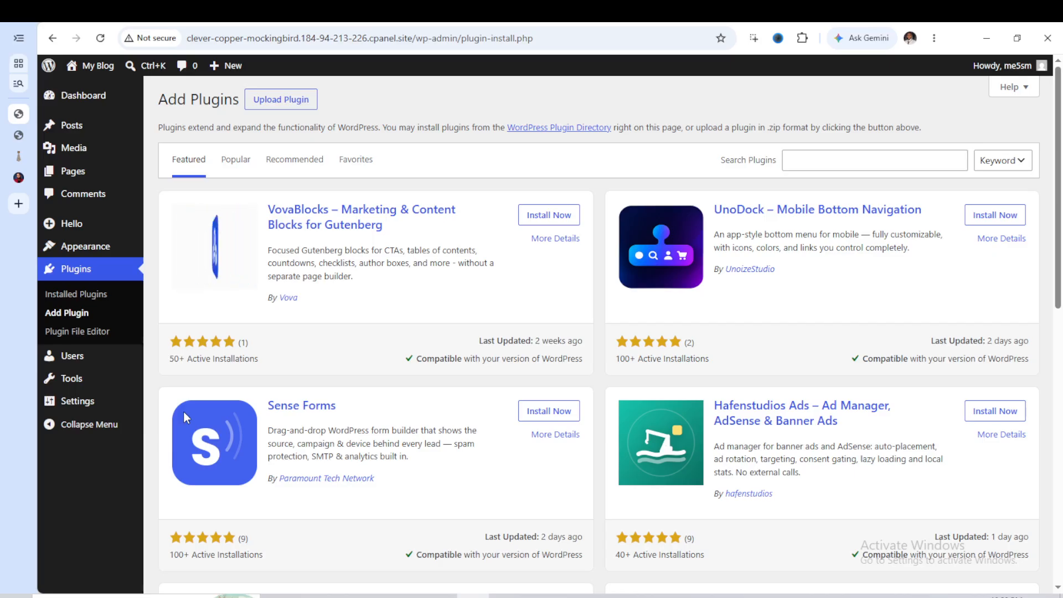
Search the plugin directory for "elementor" and install the Elementor Website Builder plugin.
click(854, 159)
text(eleme)
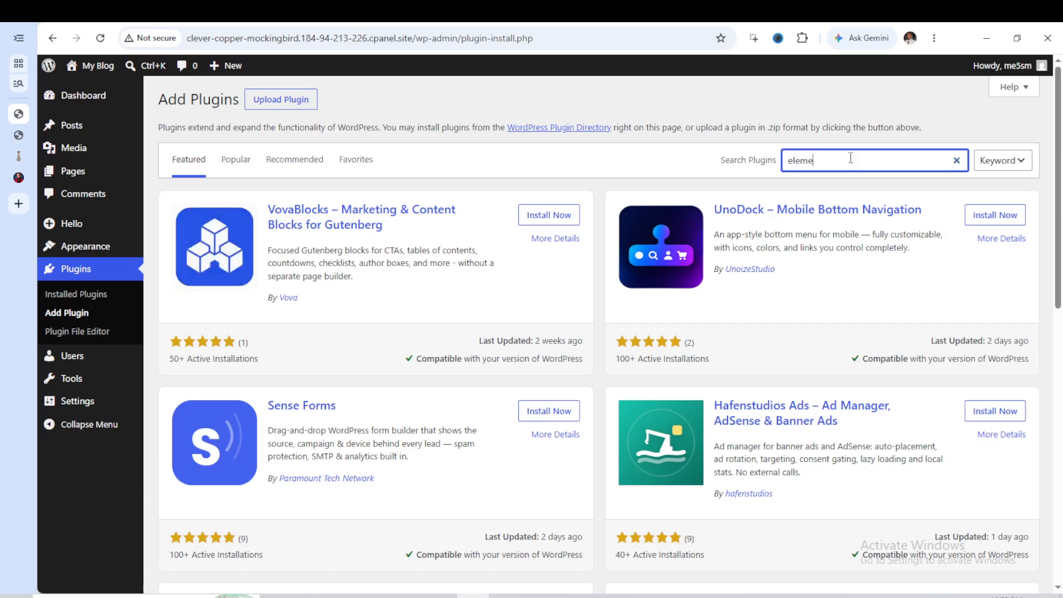
text(nt)
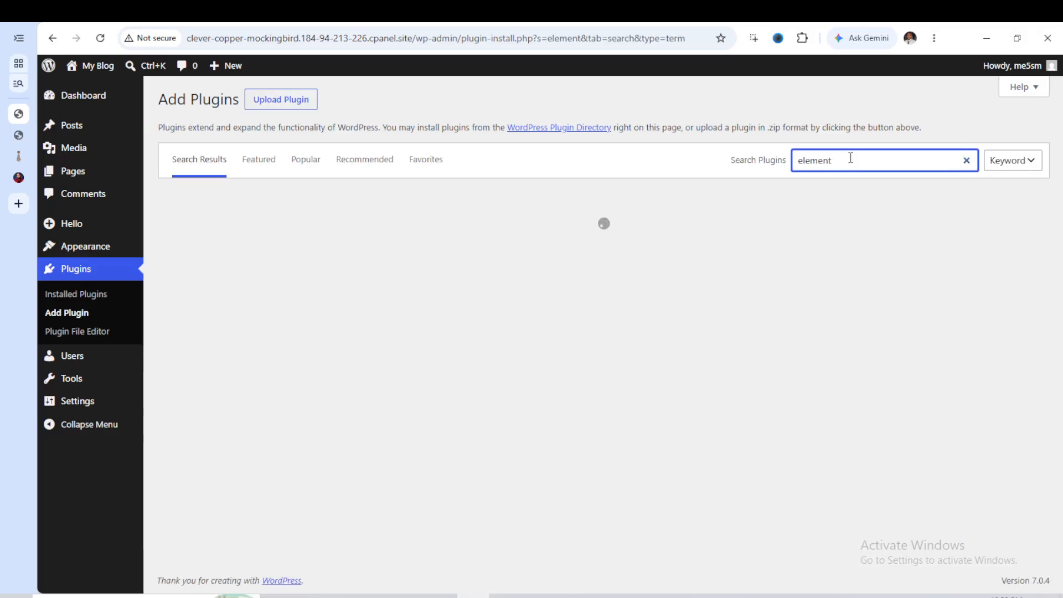
text(or)
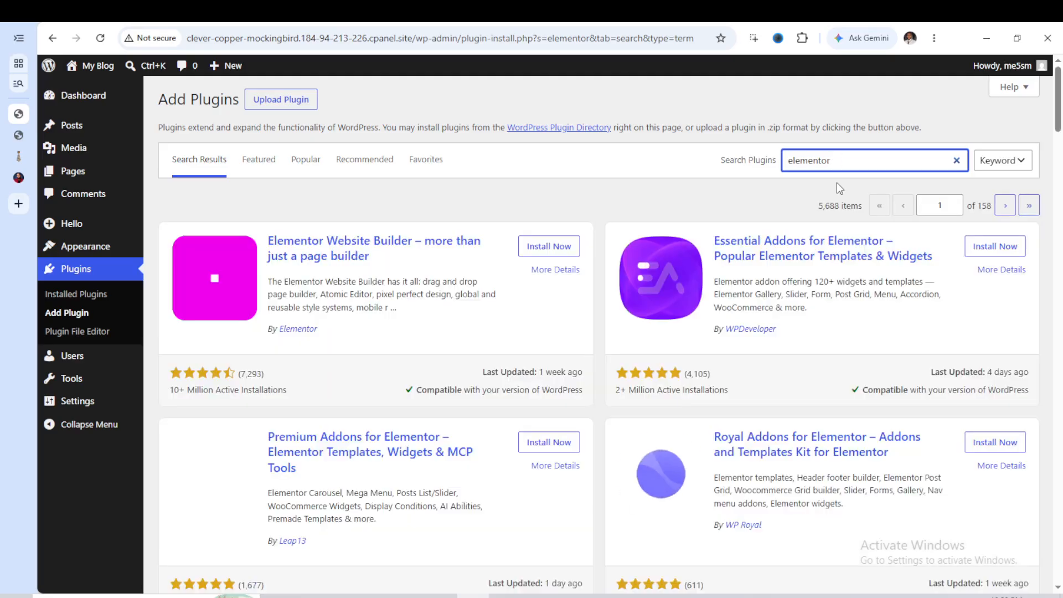
click(555, 248)
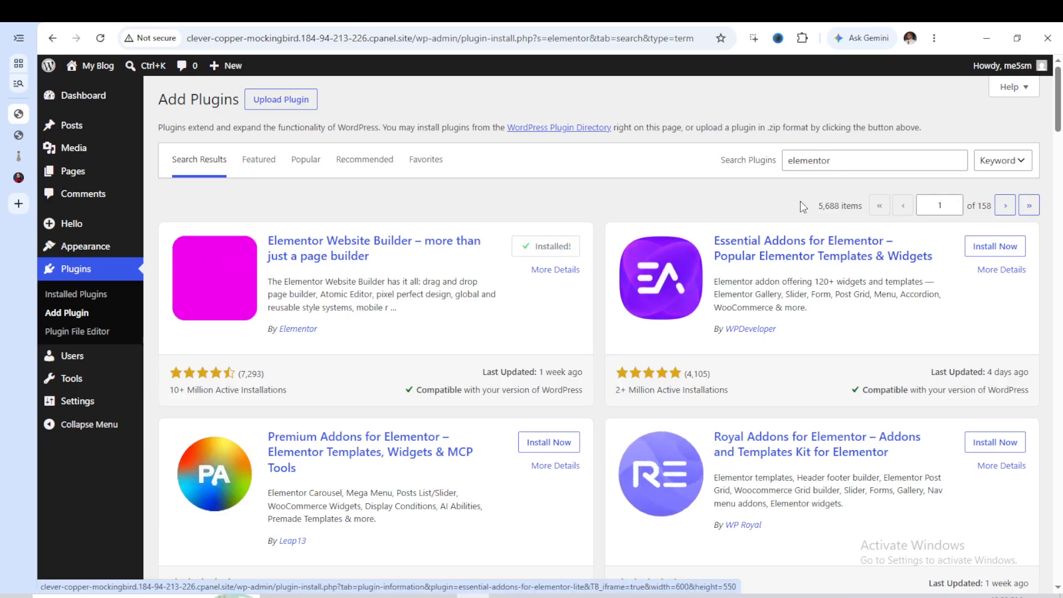
Search the plugin directory for "templat kit import" and look through the results.
click(818, 160)
double_click(818, 160)
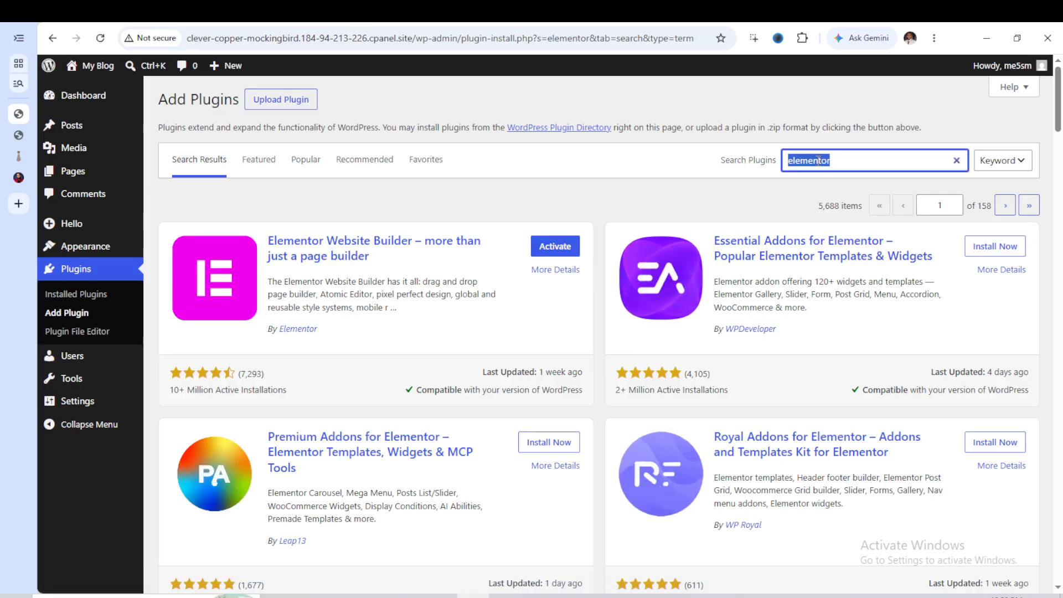
text(te)
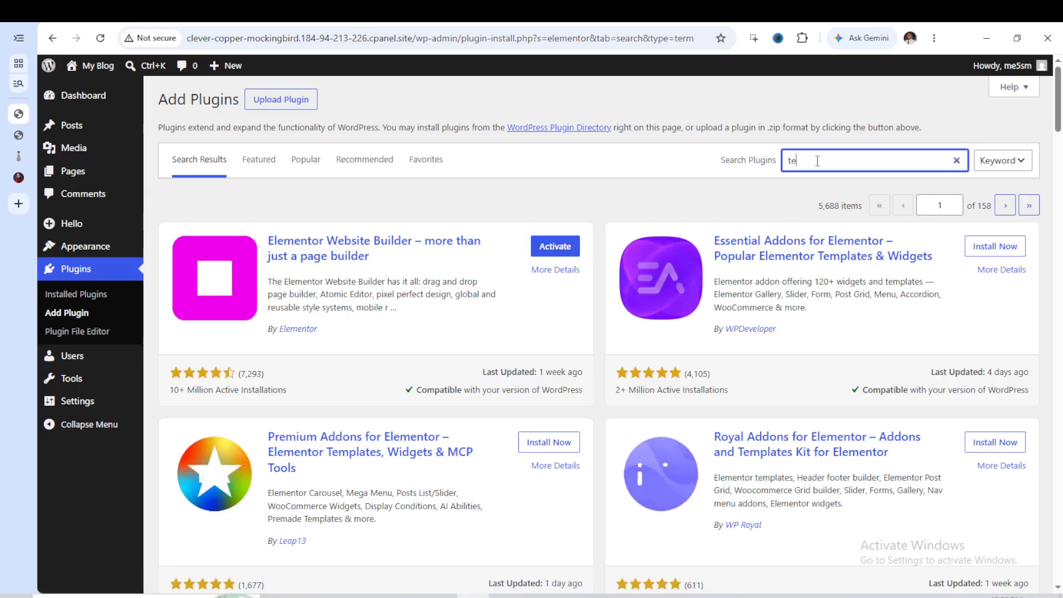
text(mp)
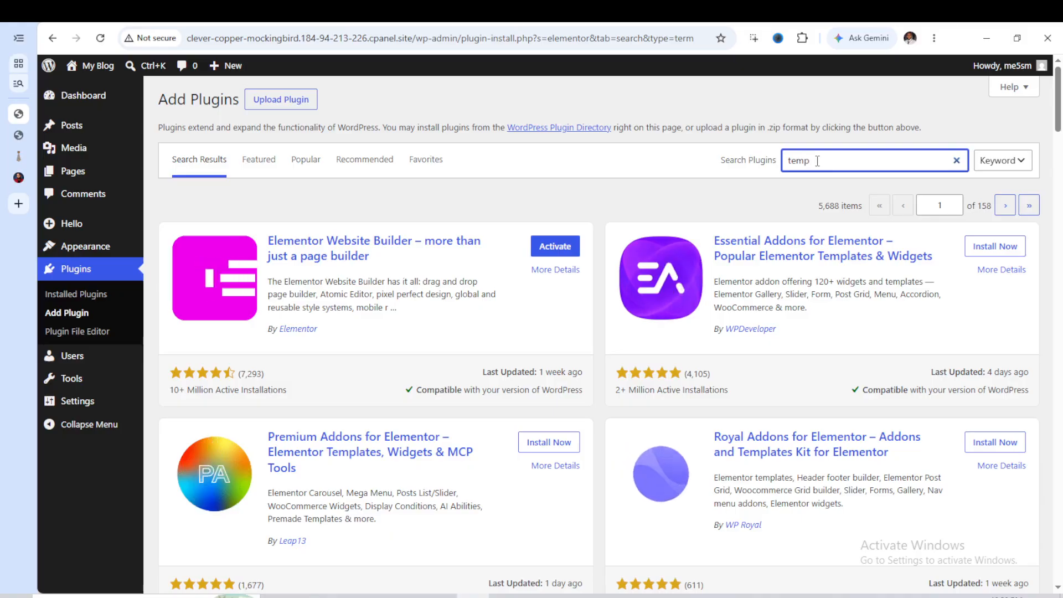
text(lat )
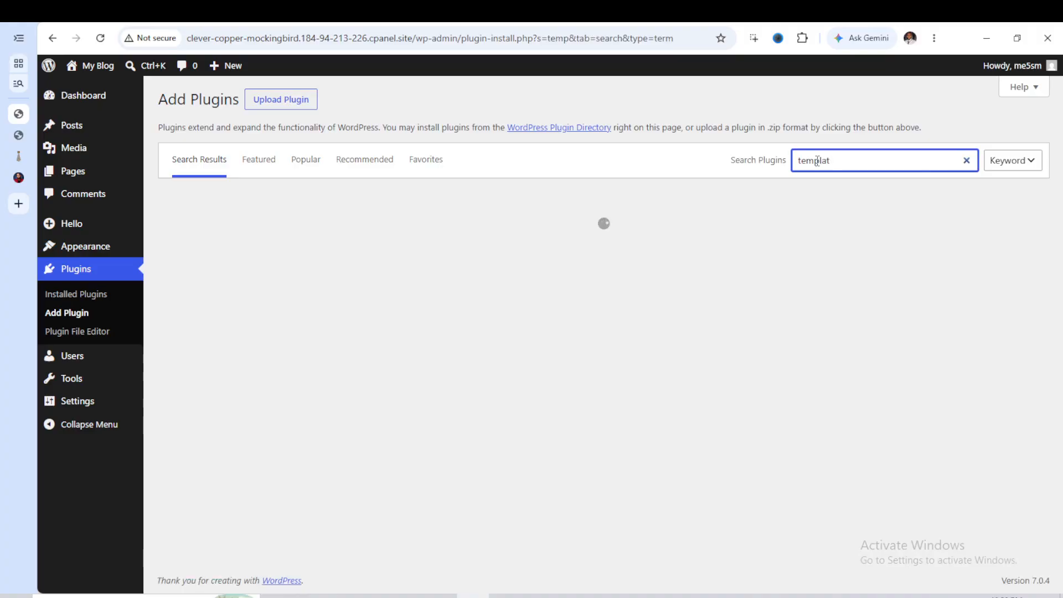
text(k)
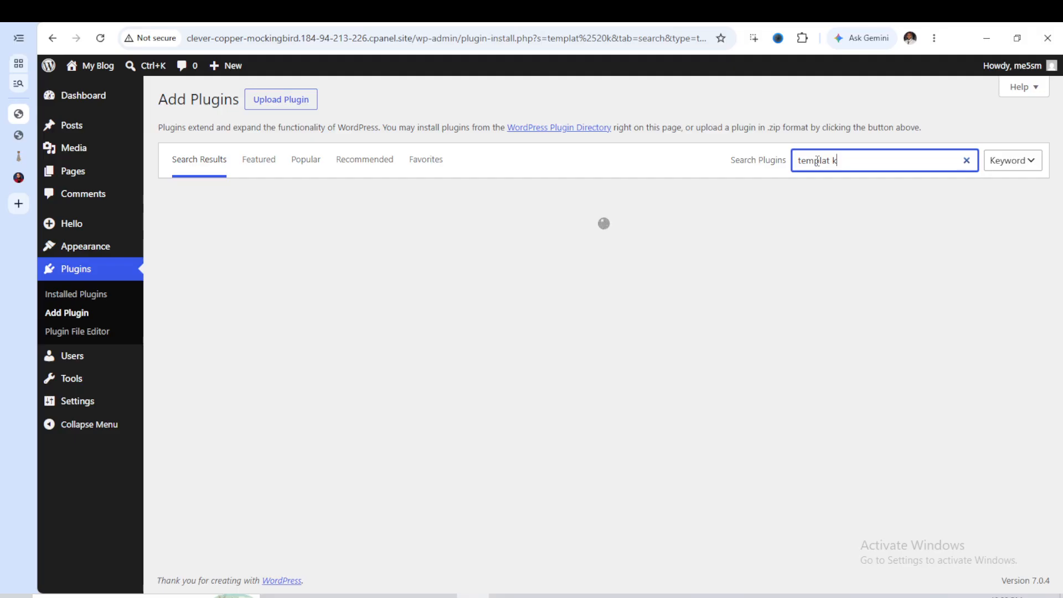
text(j)
key(BackSpace)
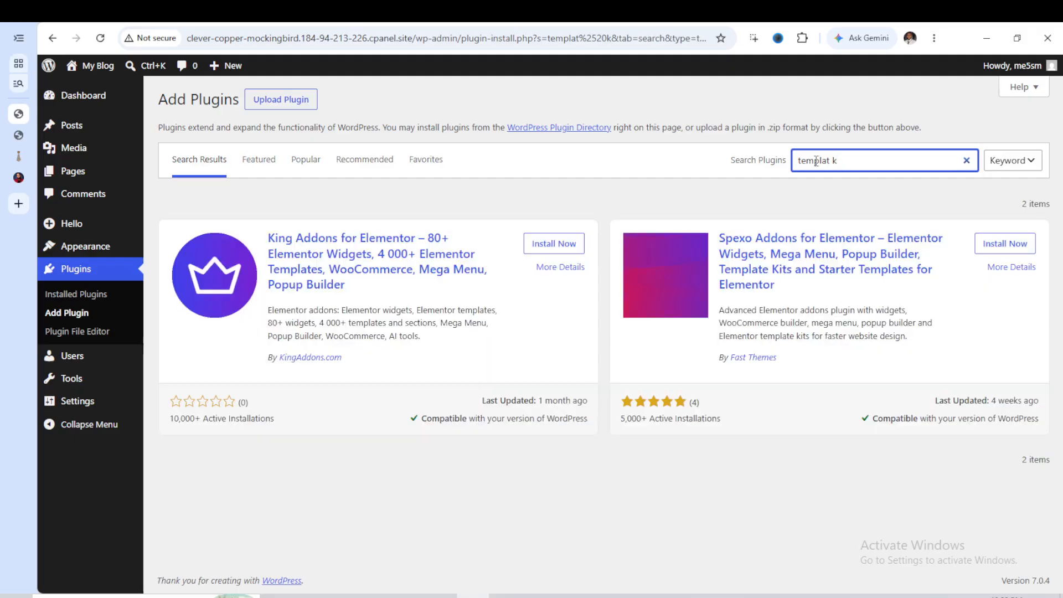
text(i)
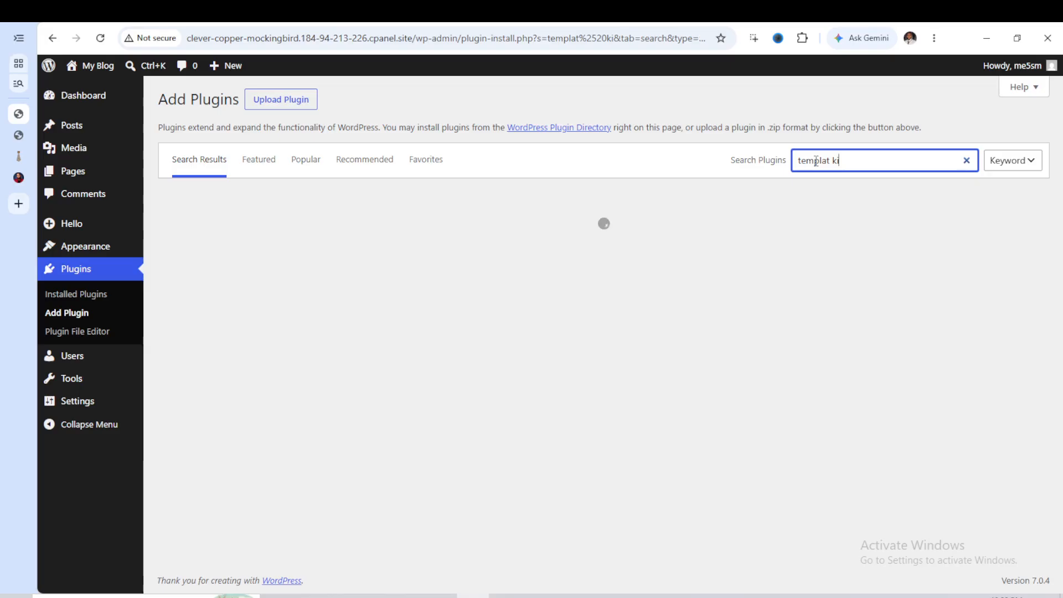
text(t)
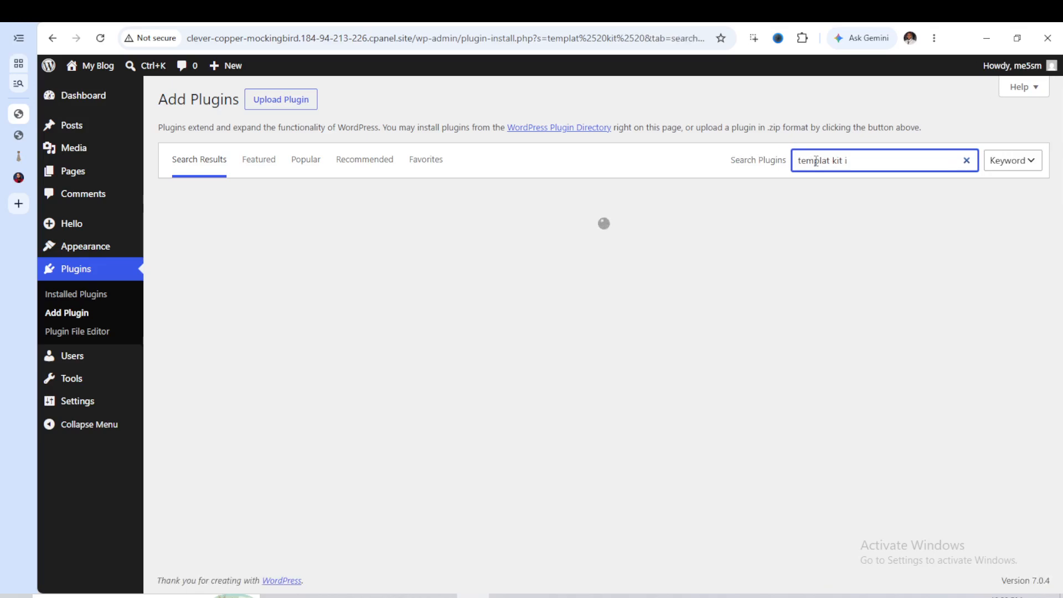
text( impor)
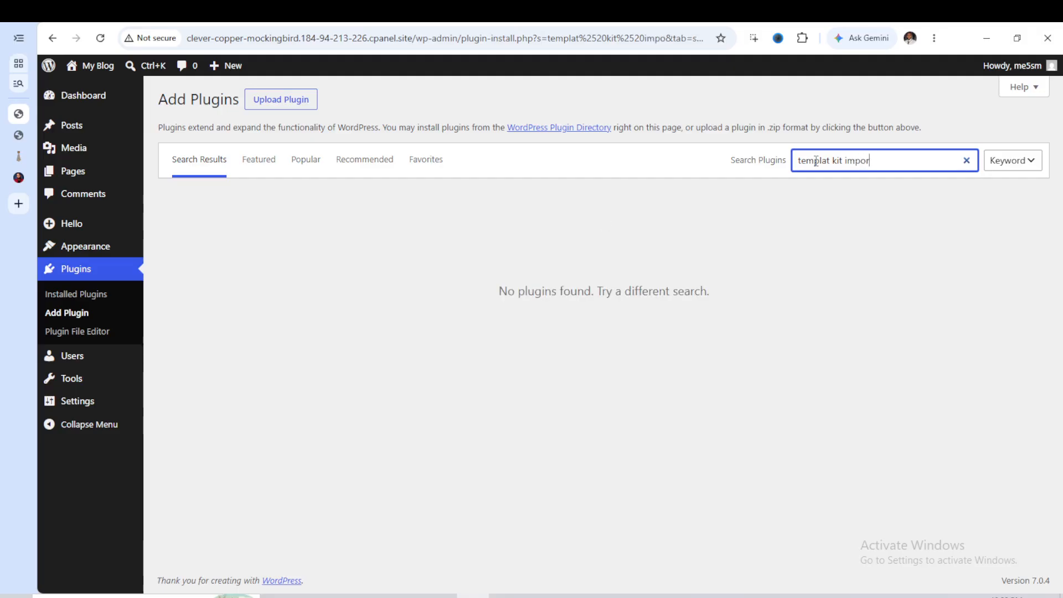
text(t)
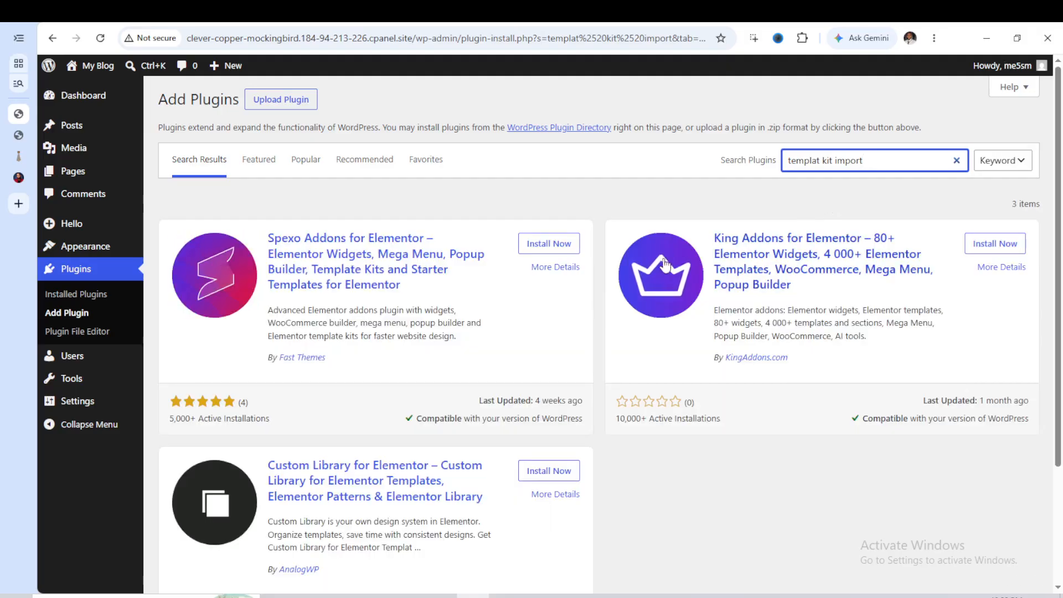
scroll(663, 263, down, 1)
scroll(625, 255, down, 1)
scroll(624, 256, up, 3)
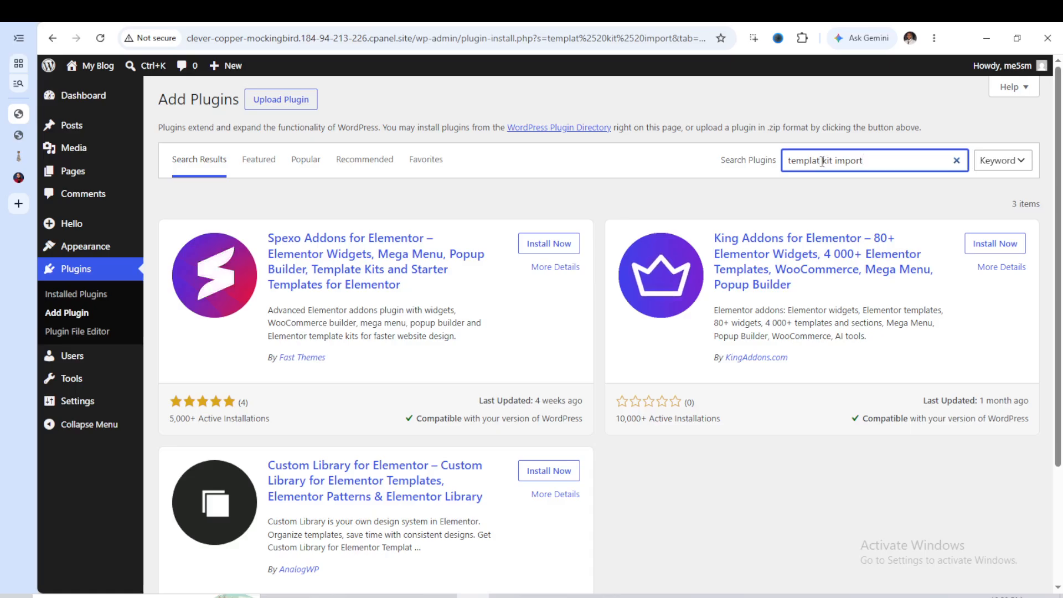
Correct the plugin search to "template kit import" and install Envato's Template Kit – Import plugin.
click(822, 161)
text(w)
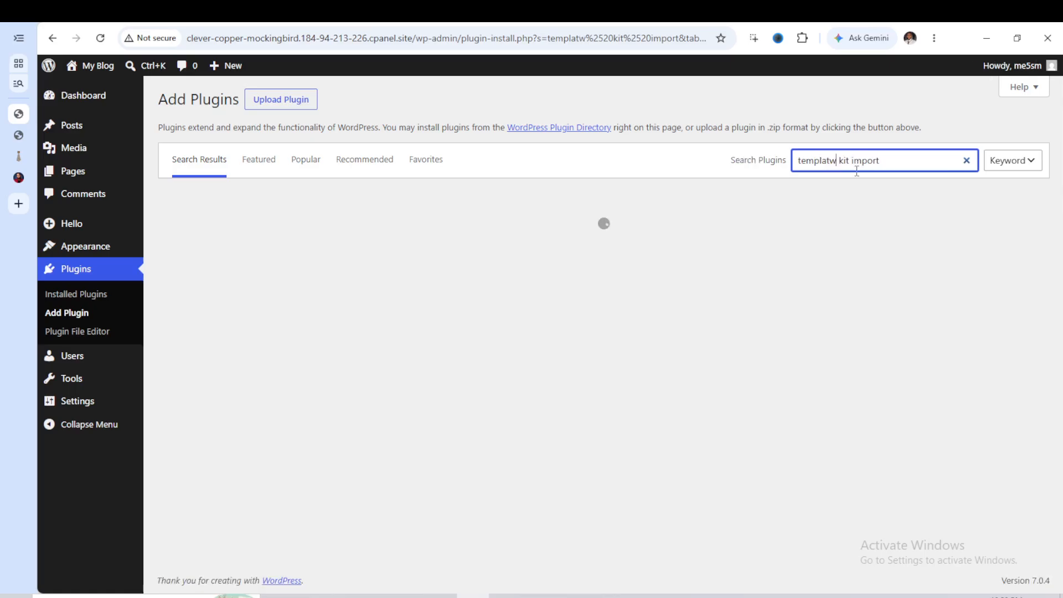
key(BackSpace)
text(e)
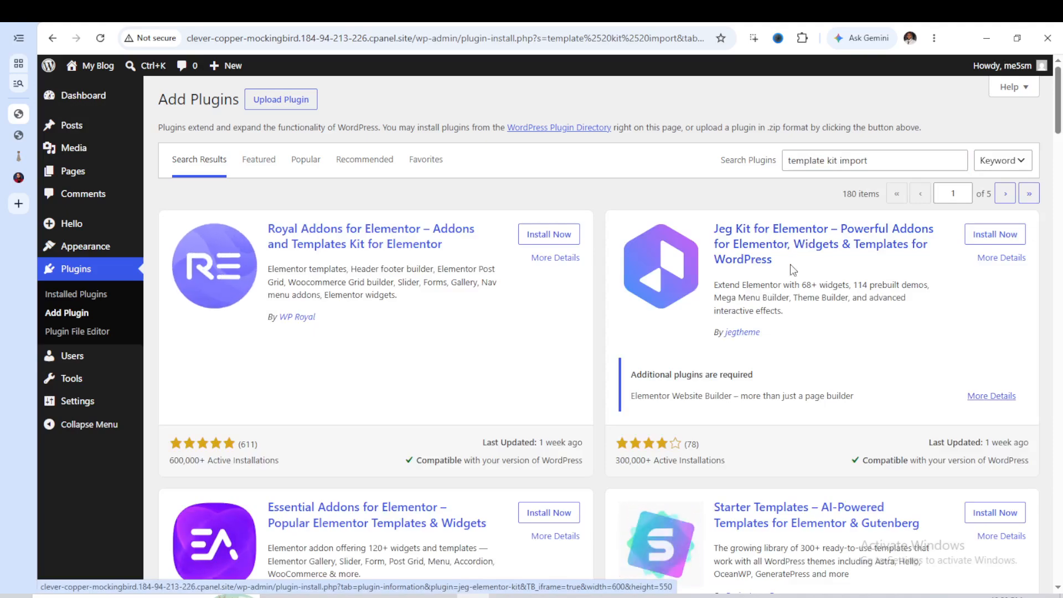
scroll(780, 263, down, 7)
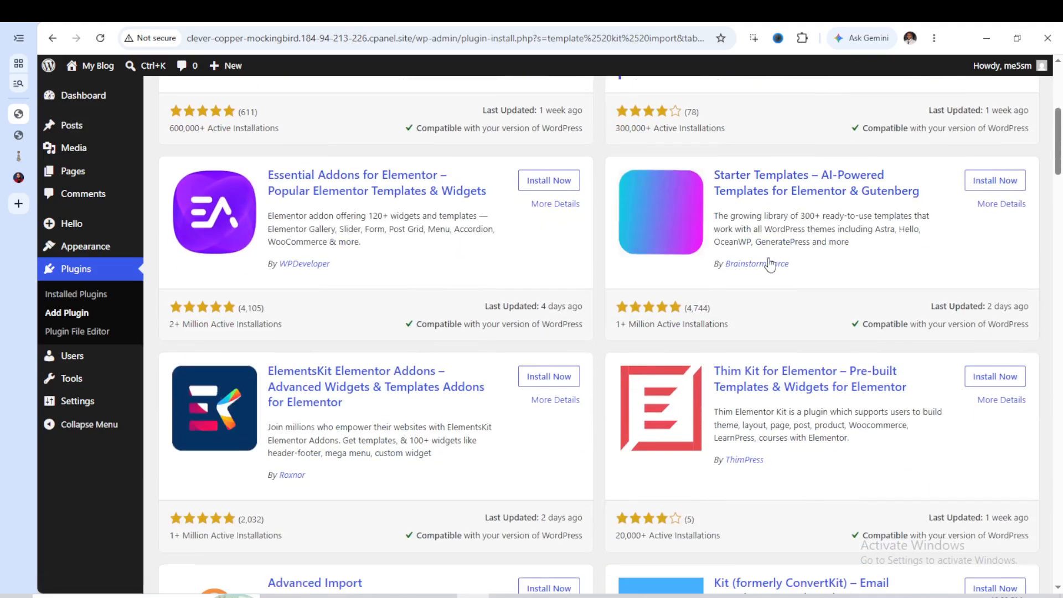
scroll(763, 260, down, 10)
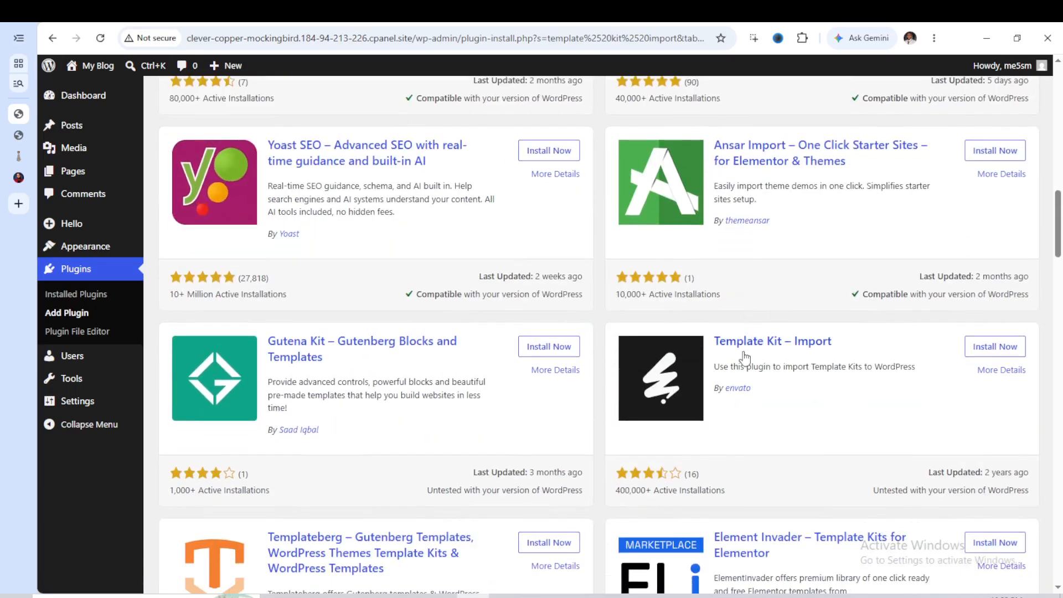
click(983, 349)
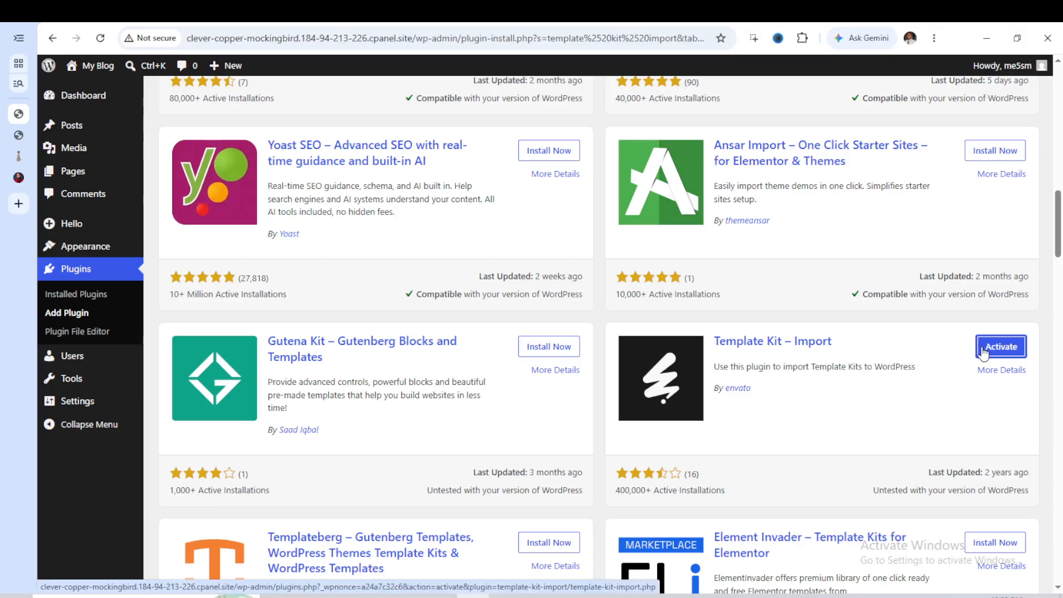
Bulk-activate the Elementor and Template Kit Import plugins from the list of installed plugins.
click(89, 292)
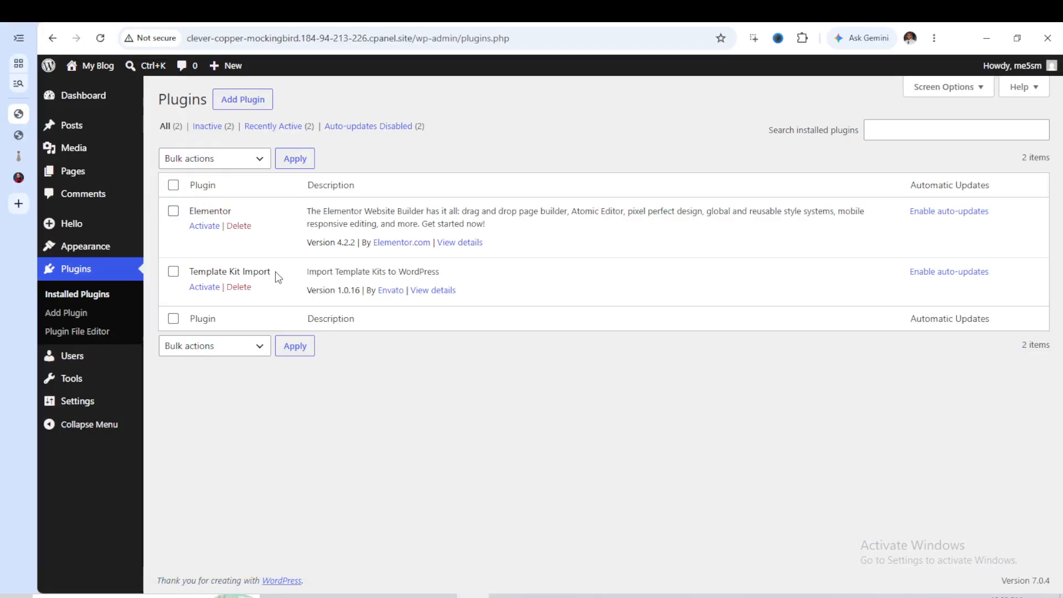
click(174, 186)
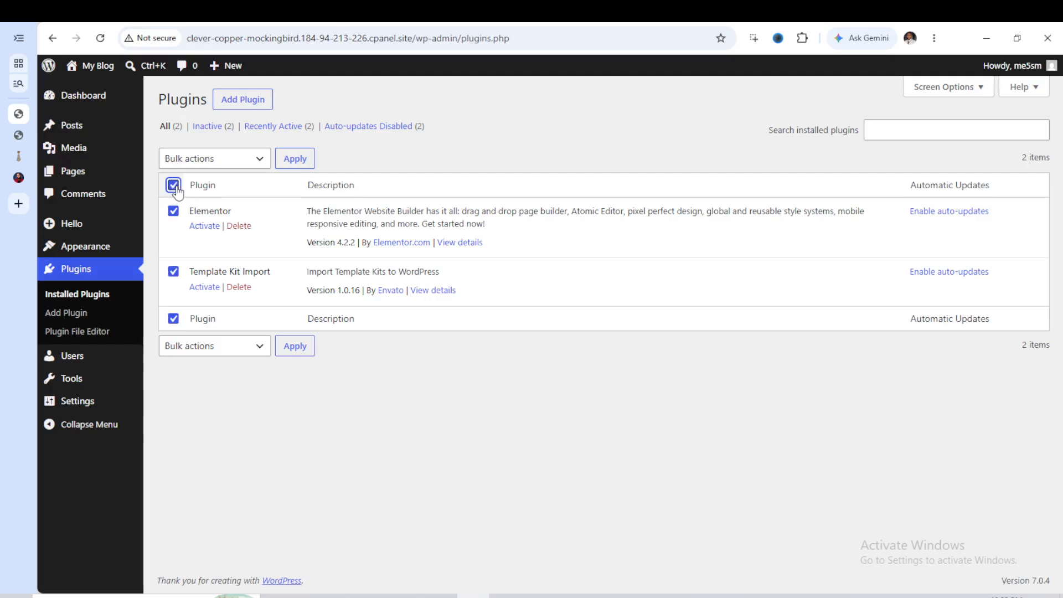
click(231, 160)
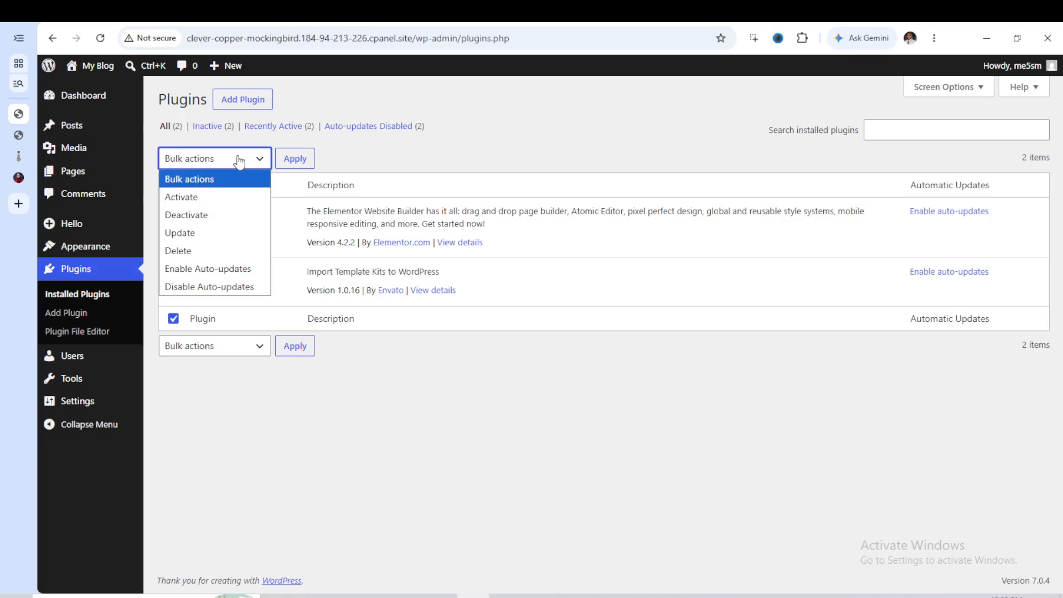
click(220, 198)
click(296, 160)
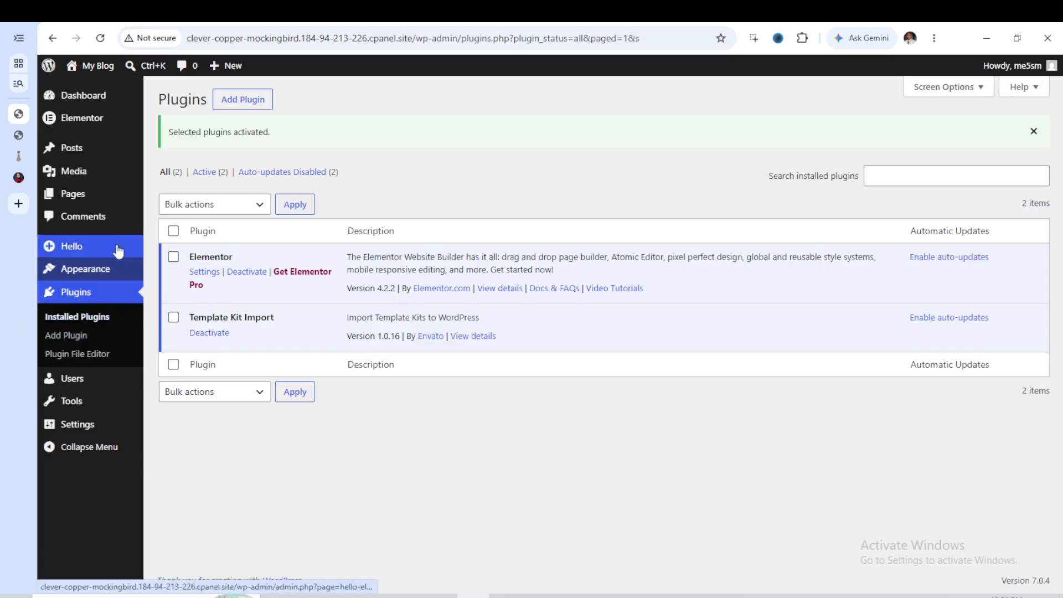
Open the list of all pages and add a new page titled "Home".
mouse_move(83, 195)
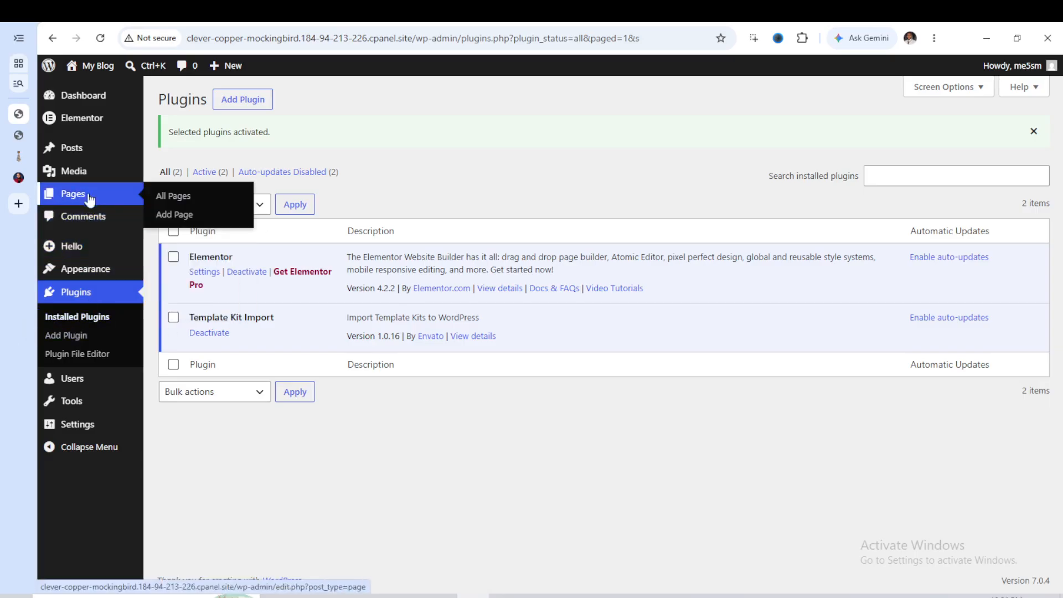
click(168, 197)
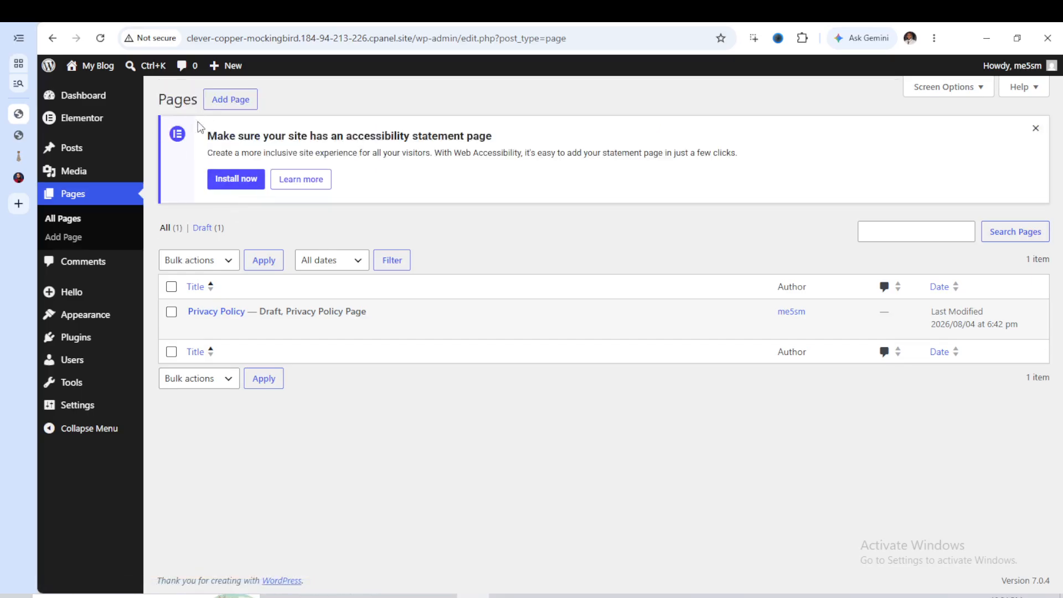
click(231, 109)
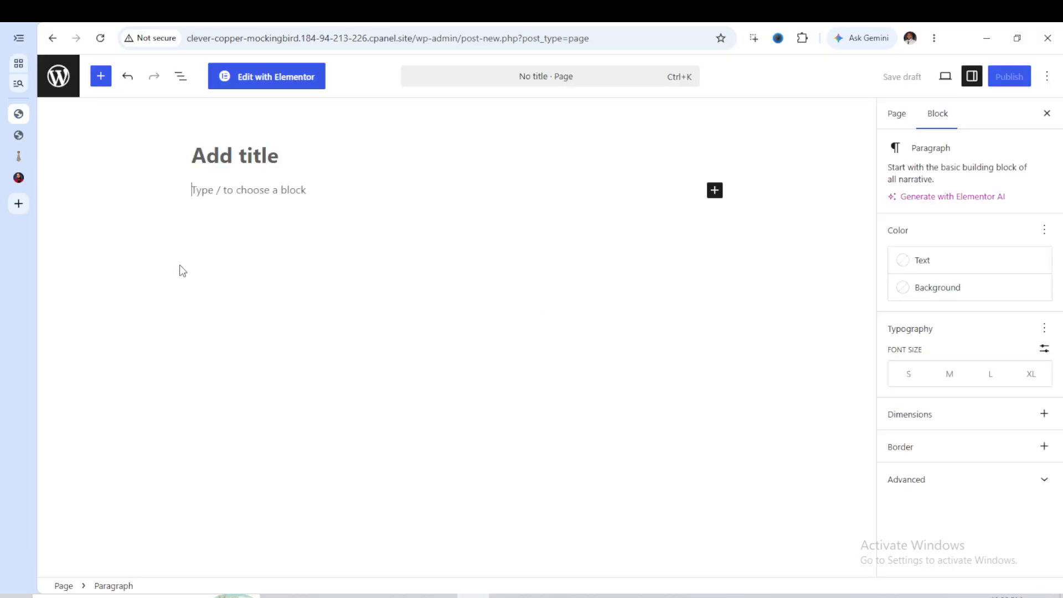
click(263, 150)
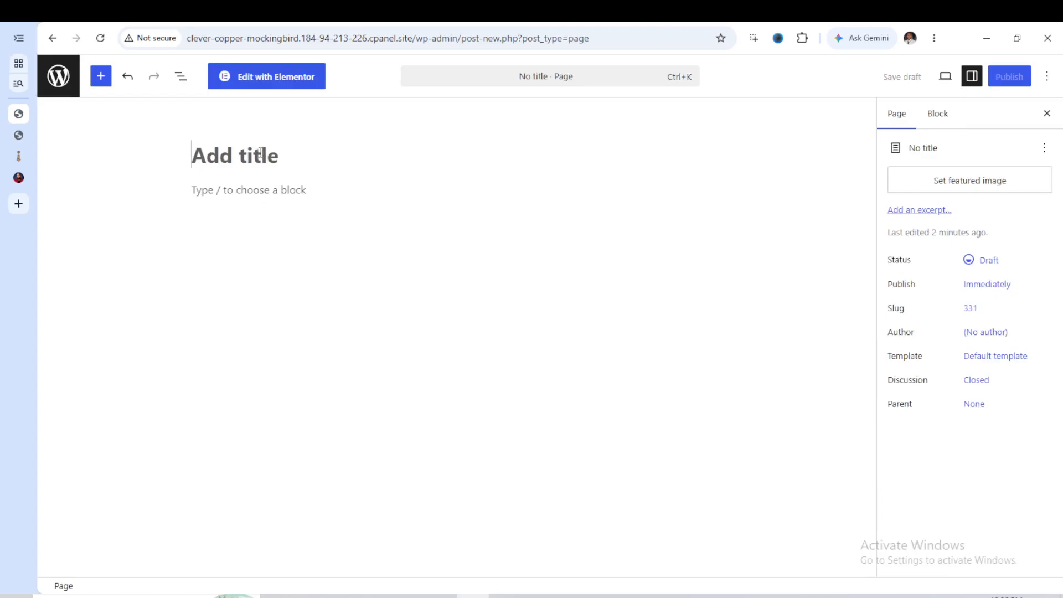
text(Home)
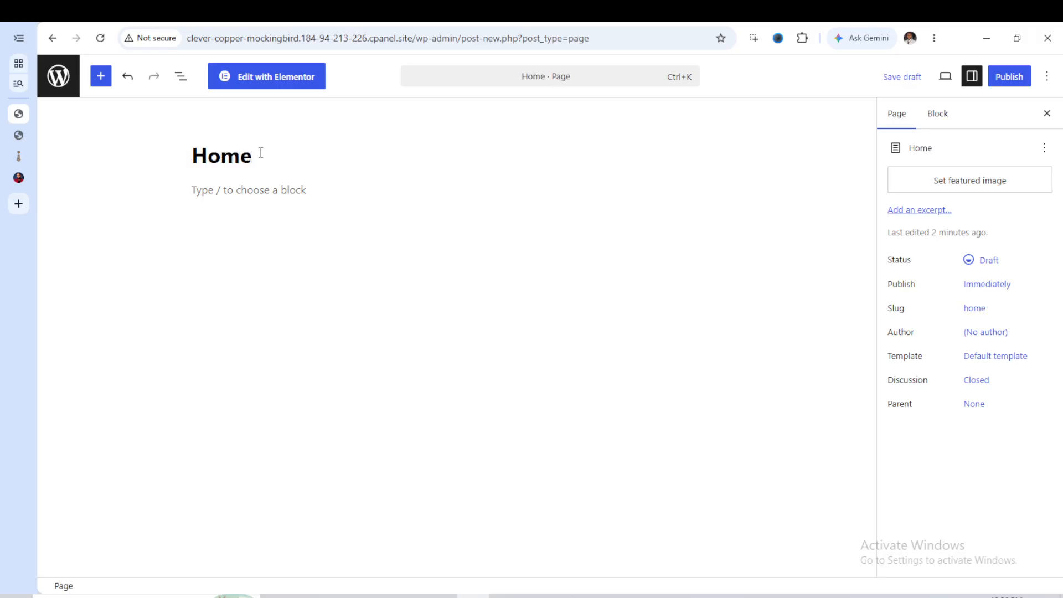
Set the Home page's template to Elementor Full Width.
click(989, 365)
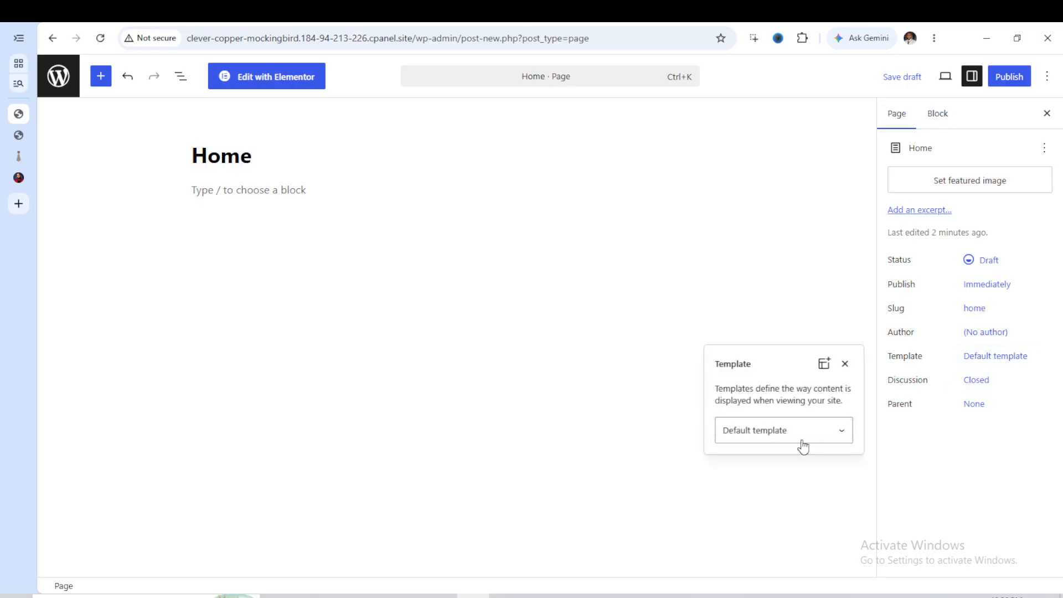
click(805, 445)
click(806, 486)
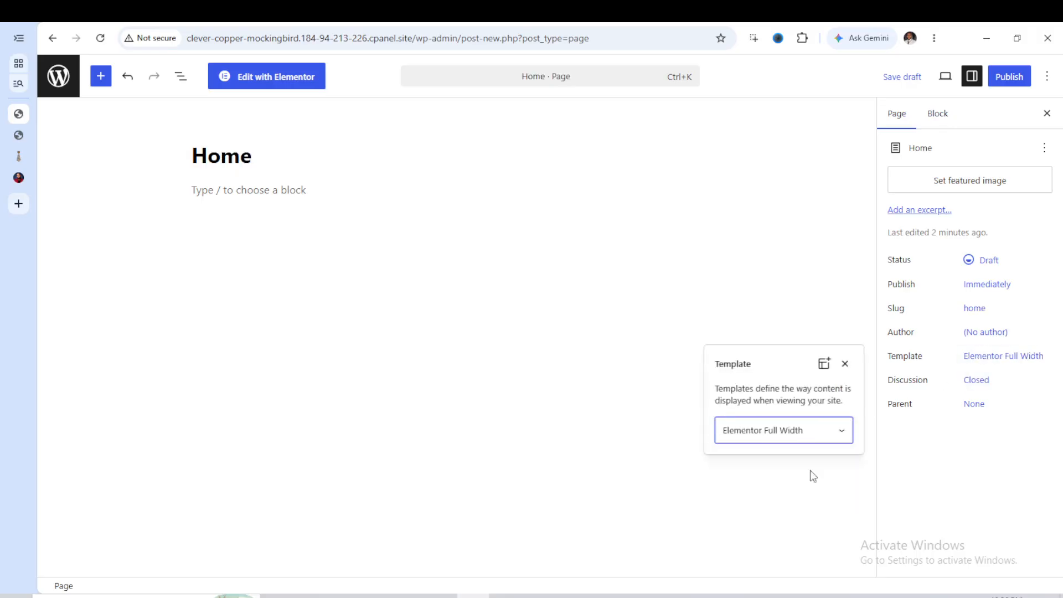
Try to publish the Home page with public visibility and immediate publishing.
click(1009, 77)
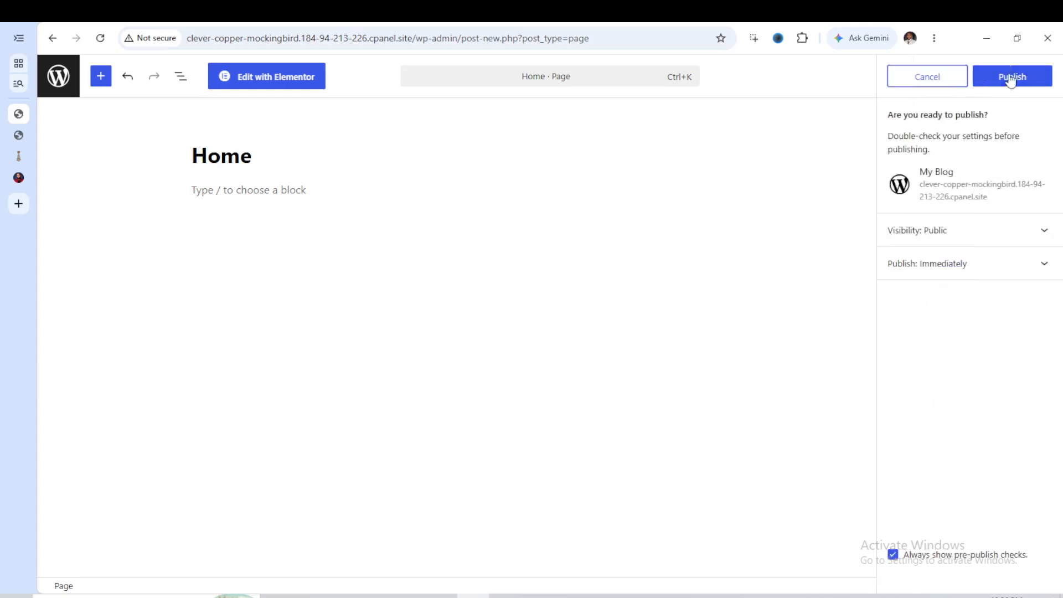
click(1026, 84)
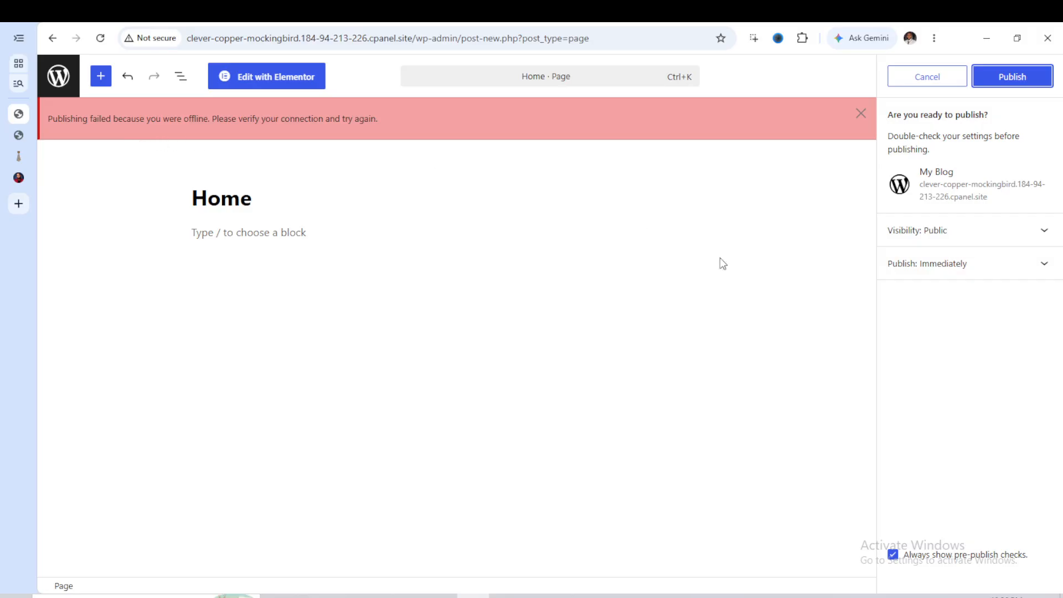
click(1013, 83)
click(1012, 83)
Switch the computer's Wi-Fi off and on, connect to the EFCC network, and retry publishing the Home page.
click(914, 596)
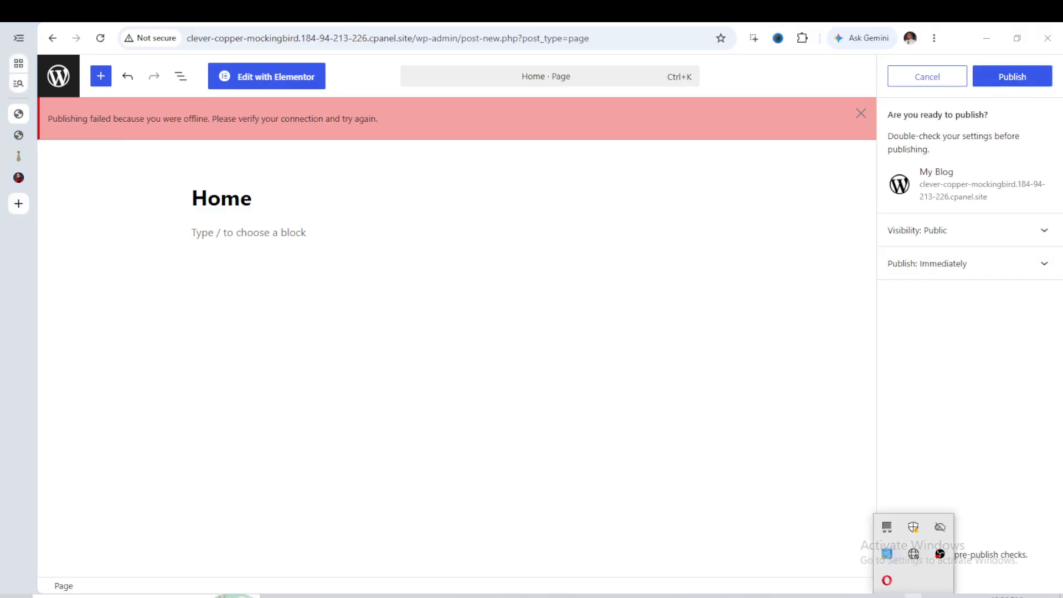
click(913, 554)
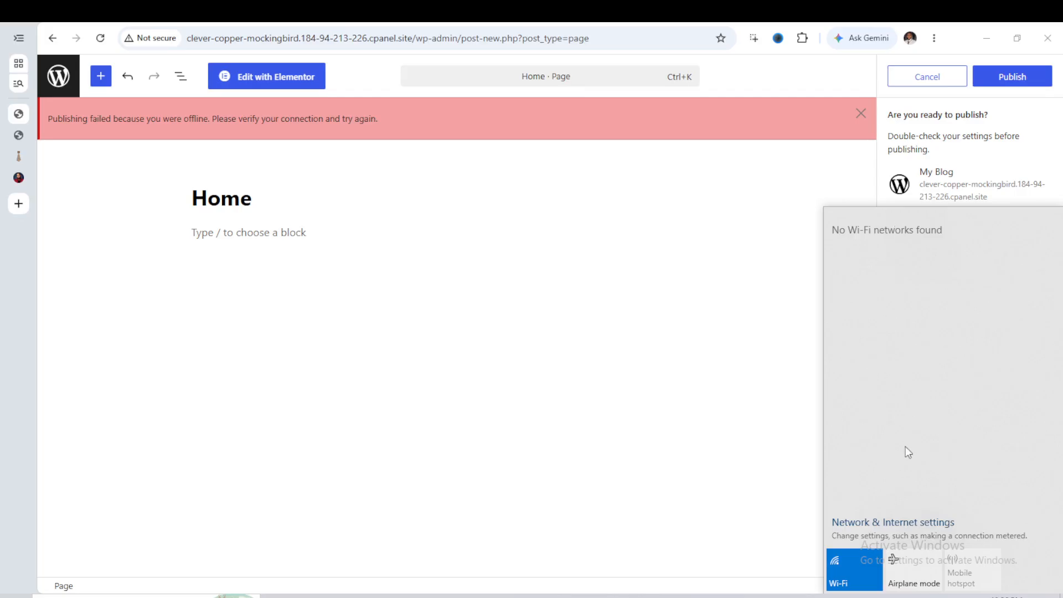
click(856, 563)
click(850, 573)
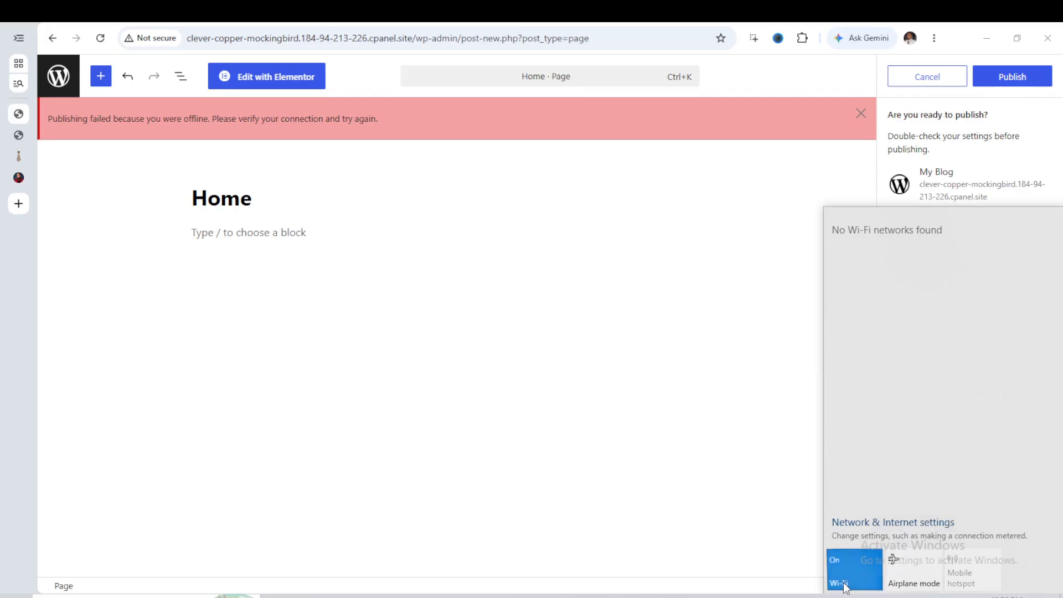
click(838, 243)
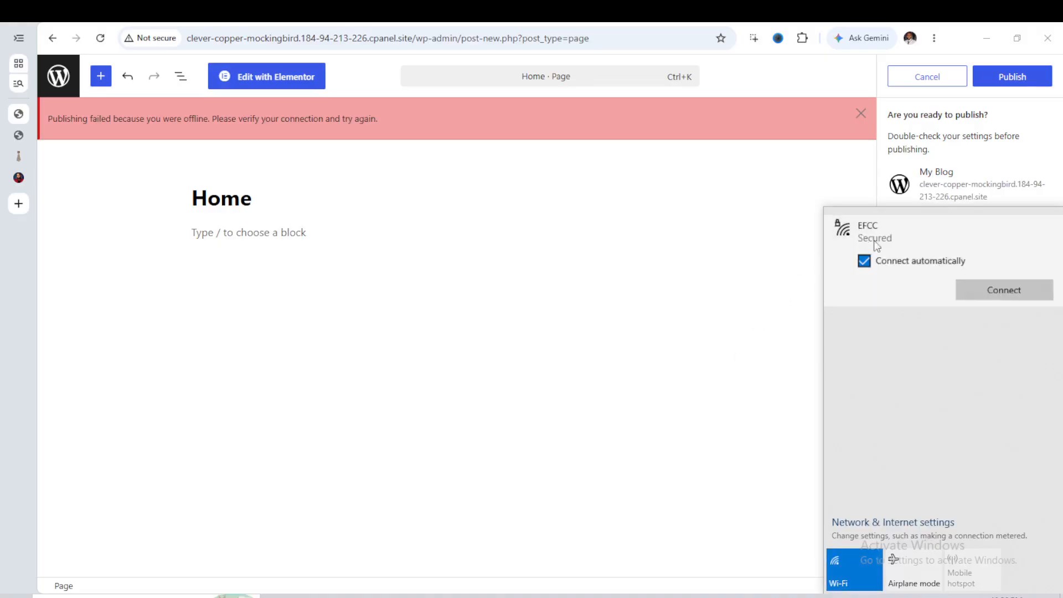
click(1015, 290)
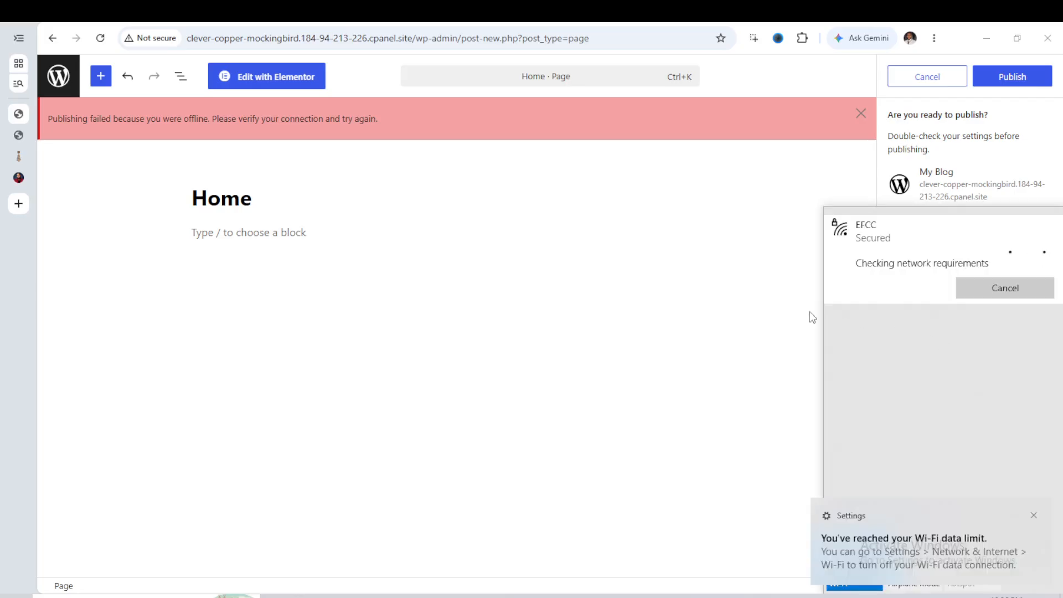
click(1010, 79)
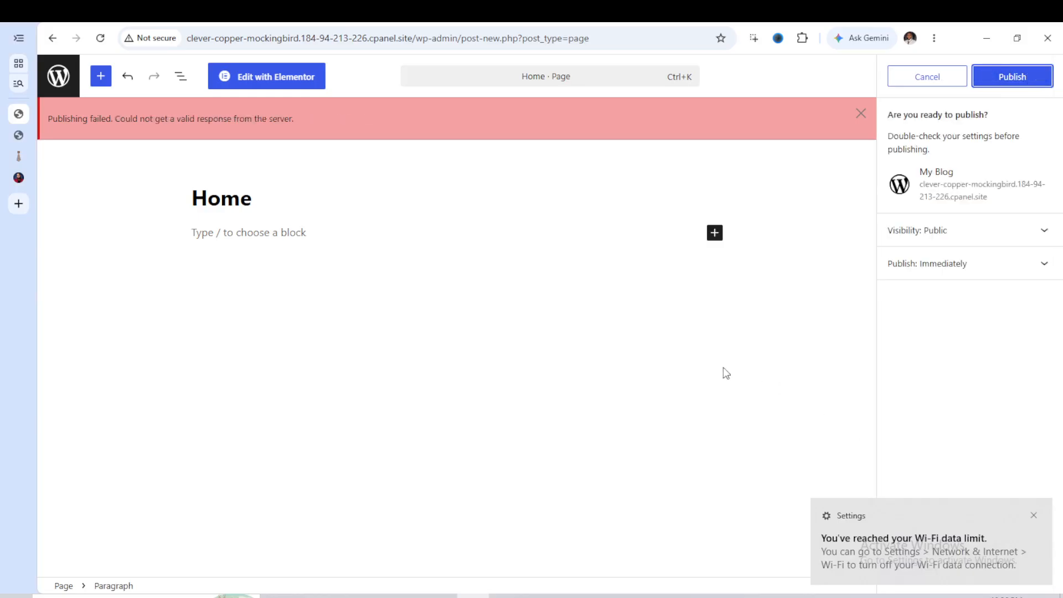
Publish the Home page, repeating the publishing confirmation after the failed attempt.
click(1021, 81)
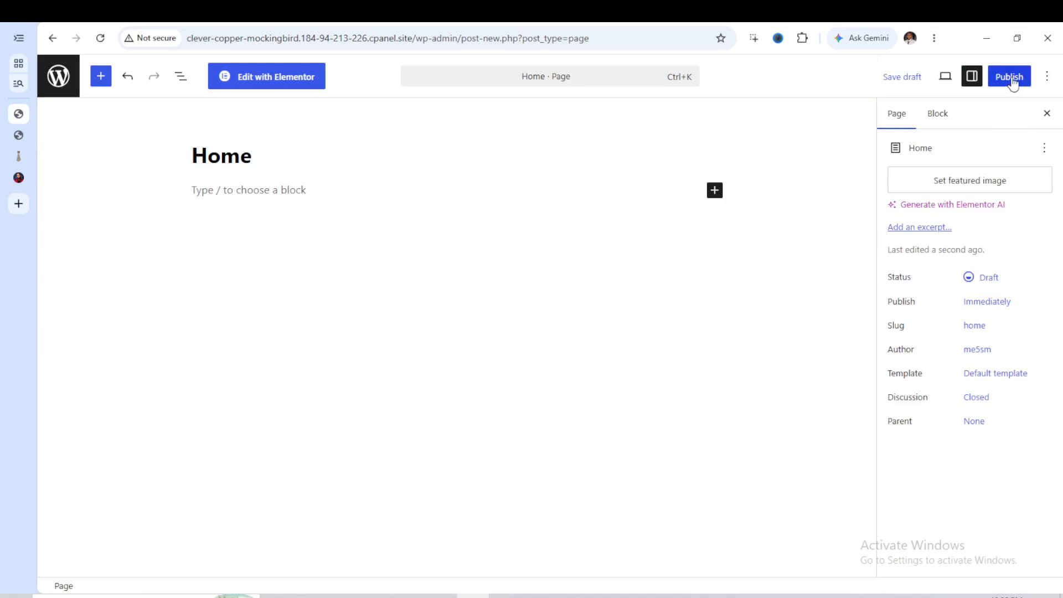
click(1011, 79)
click(1009, 80)
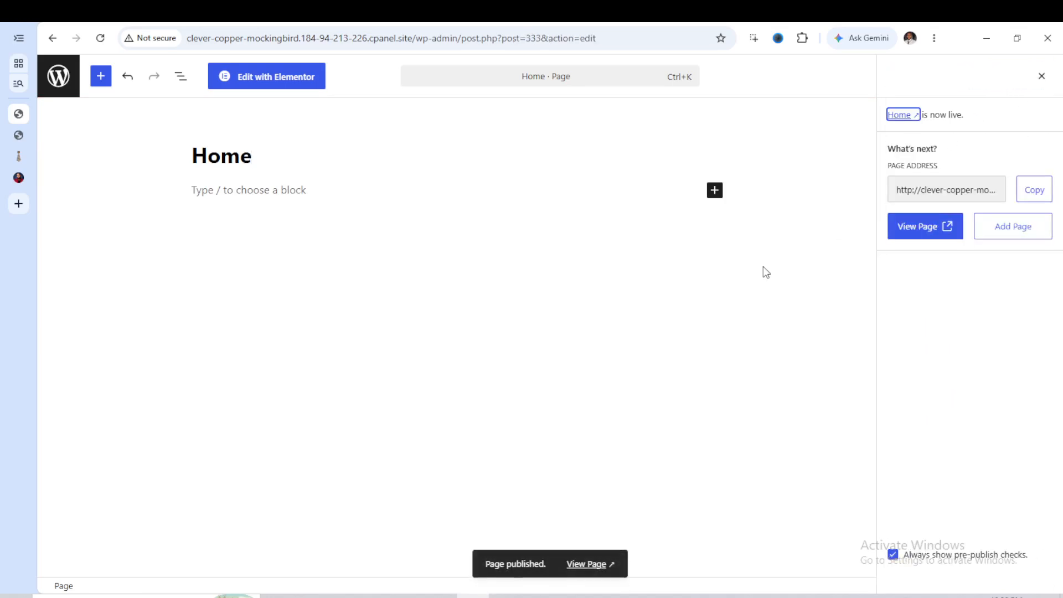
Leave the page editor and reload the live site to check what its front page displays.
click(53, 39)
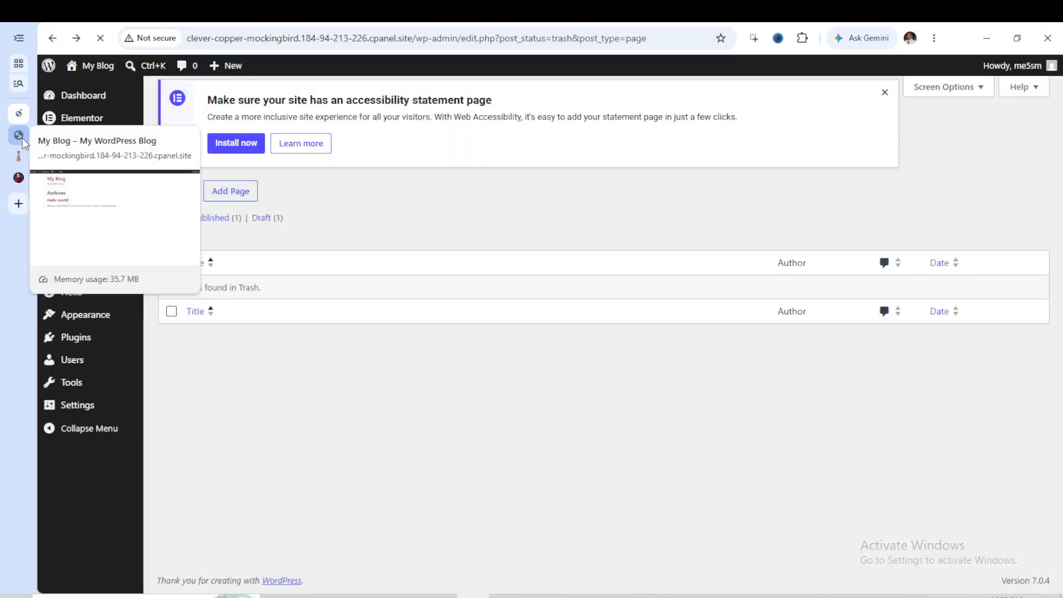
click(21, 136)
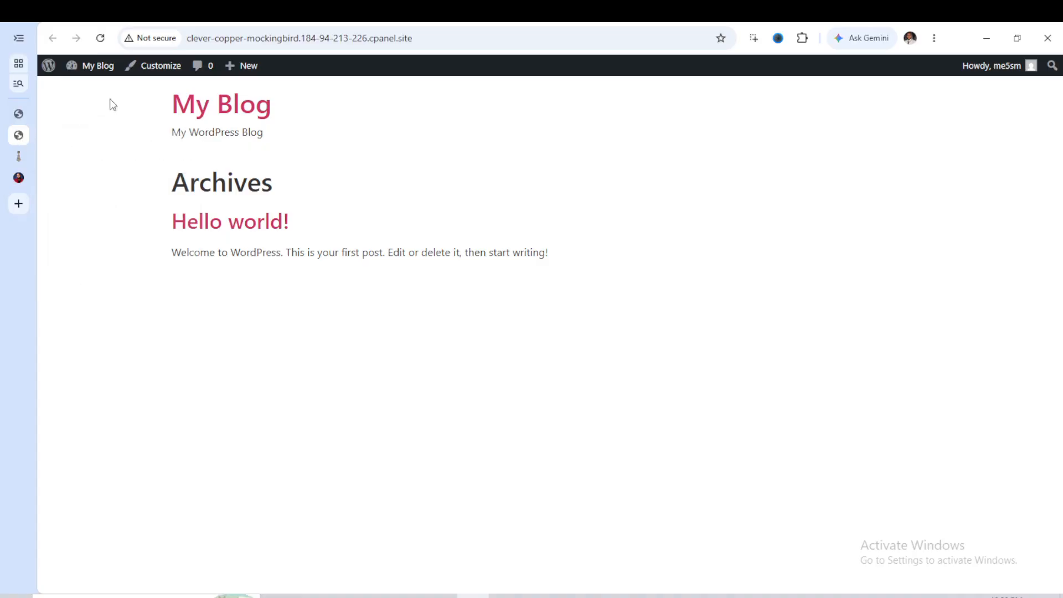
click(100, 37)
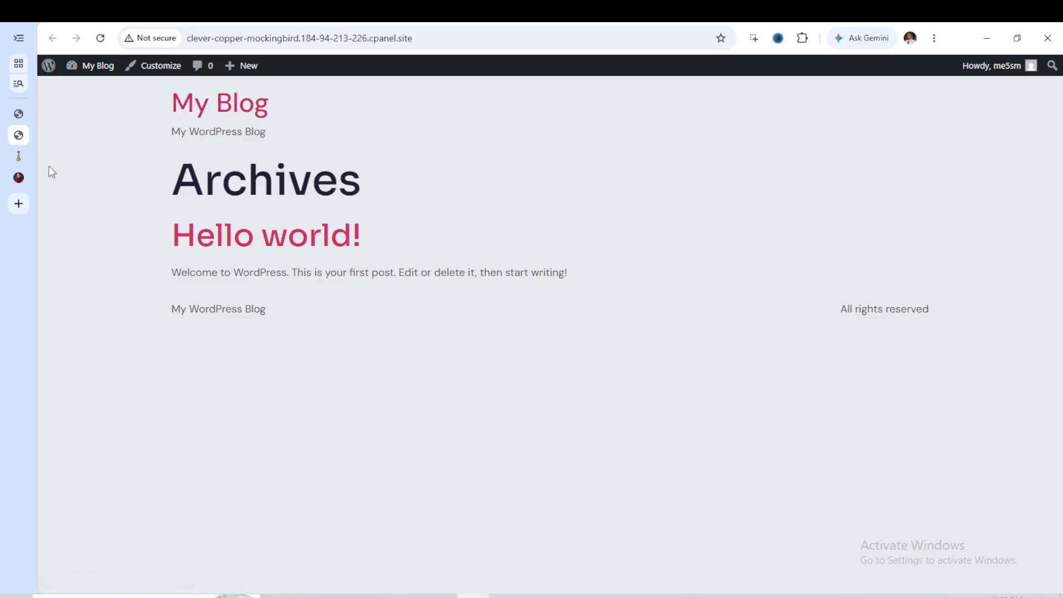
In the Reading settings, make the homepage display a static page, choose Home as the homepage, and save.
click(19, 113)
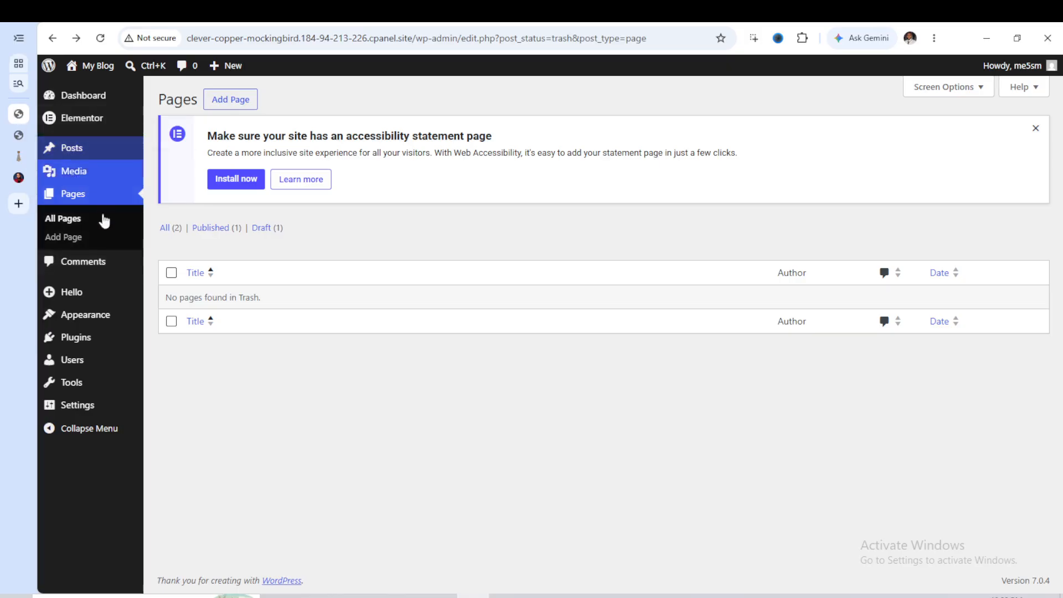
mouse_move(78, 409)
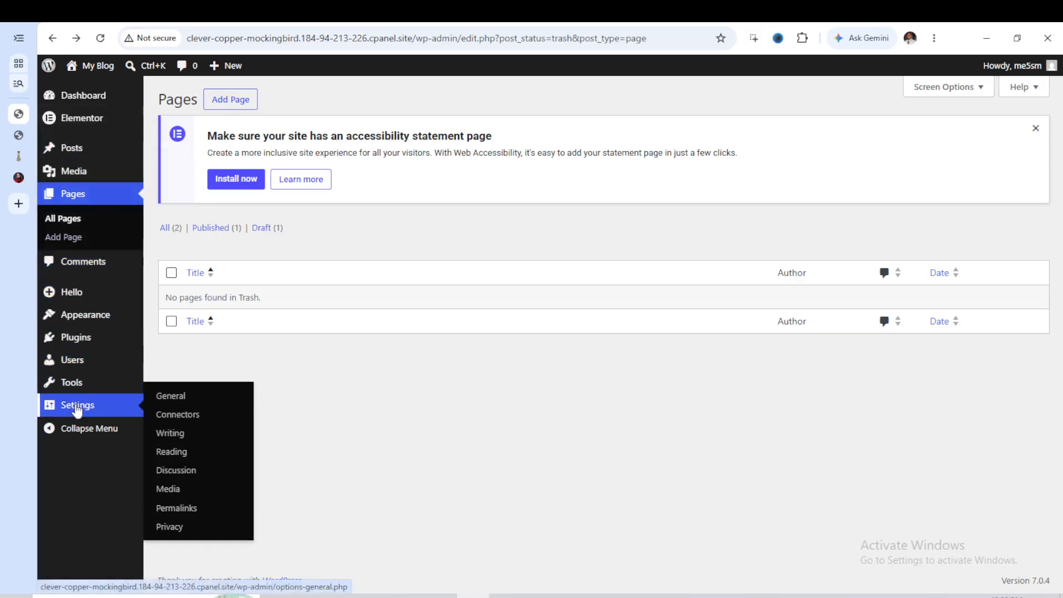
click(173, 451)
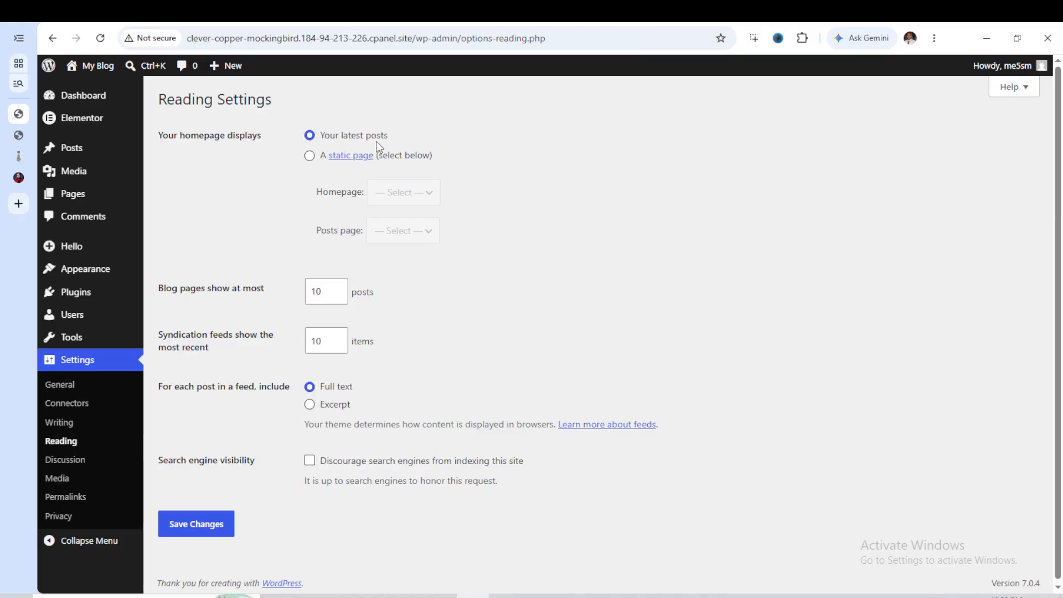
click(310, 156)
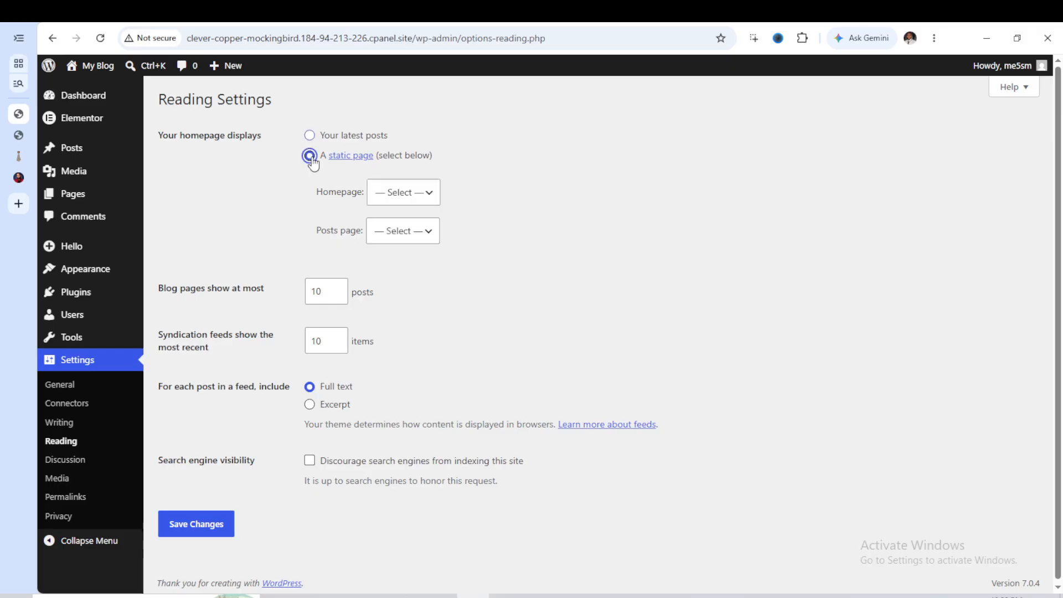
click(429, 194)
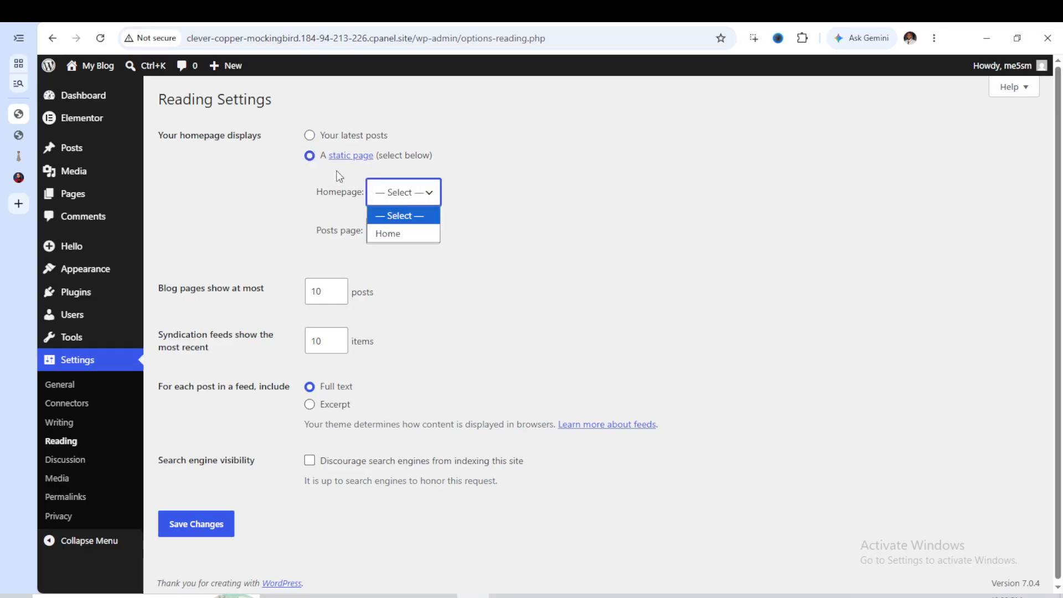
click(403, 233)
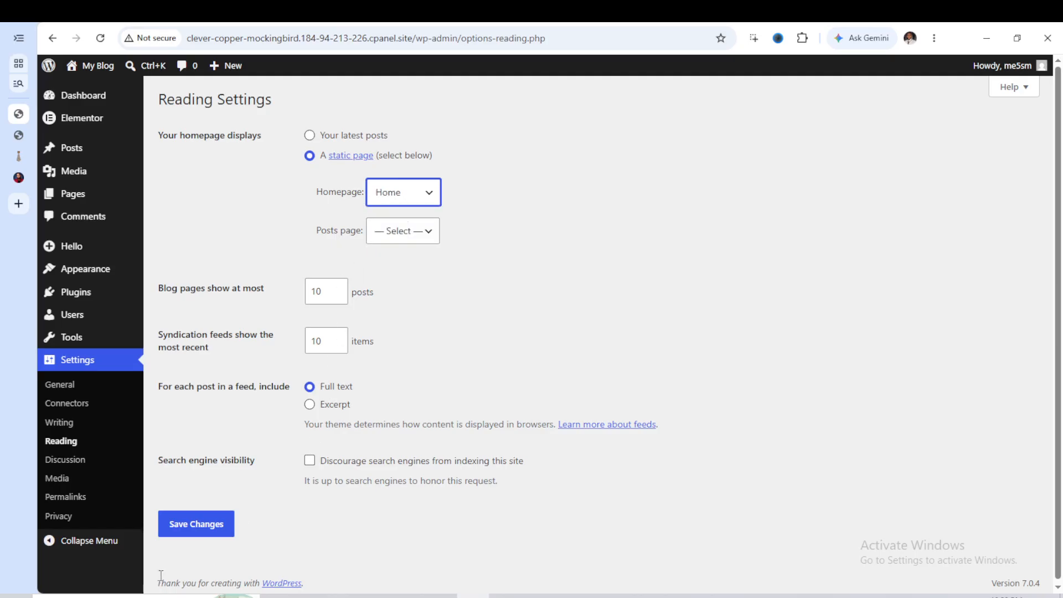
click(180, 531)
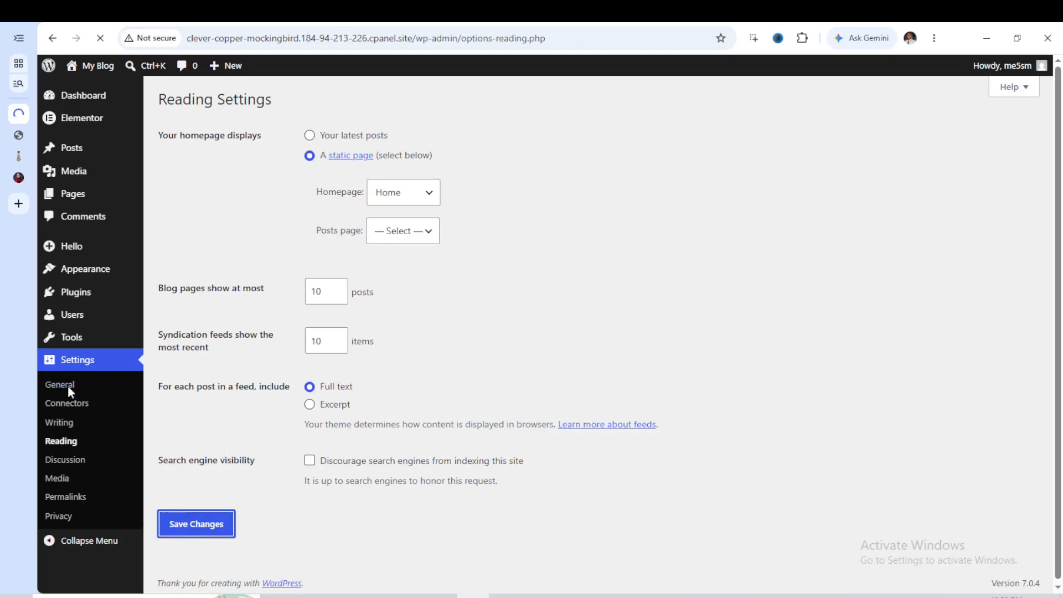
Reload the live site to check that the Home page is used as the front page.
mouse_move(14, 154)
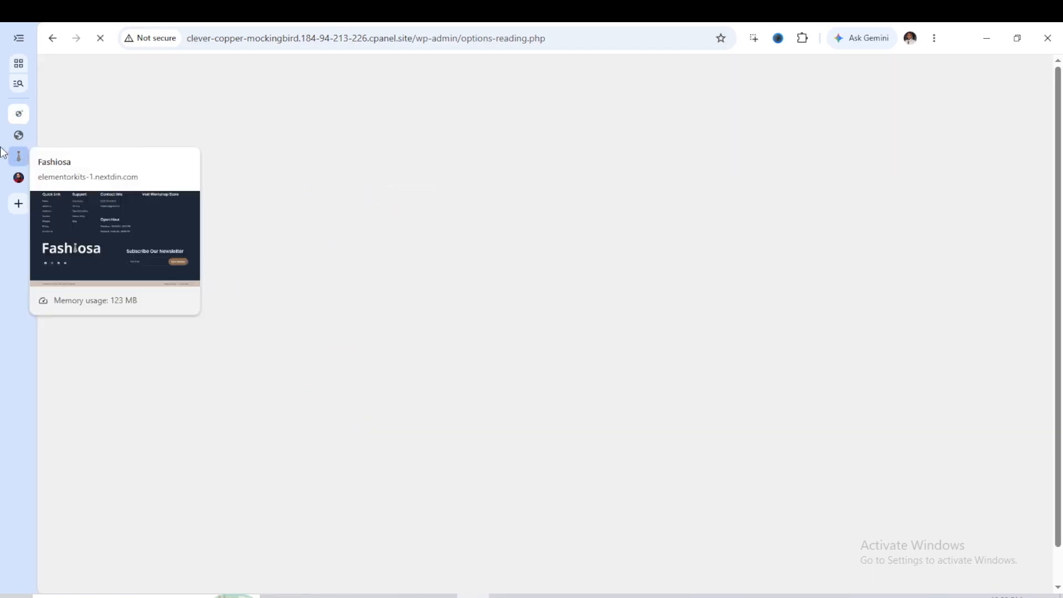
click(18, 135)
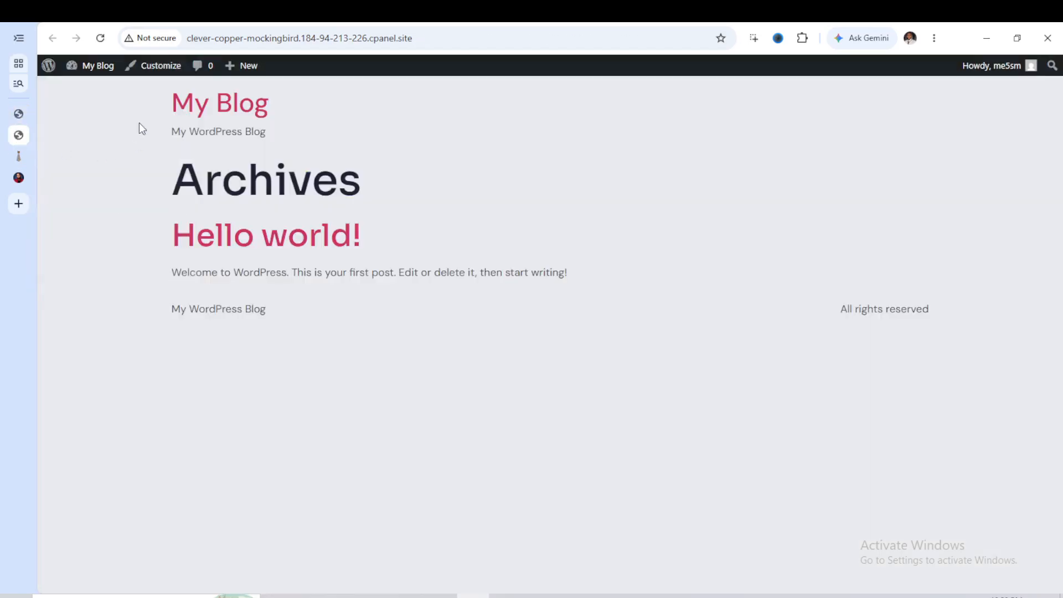
click(100, 38)
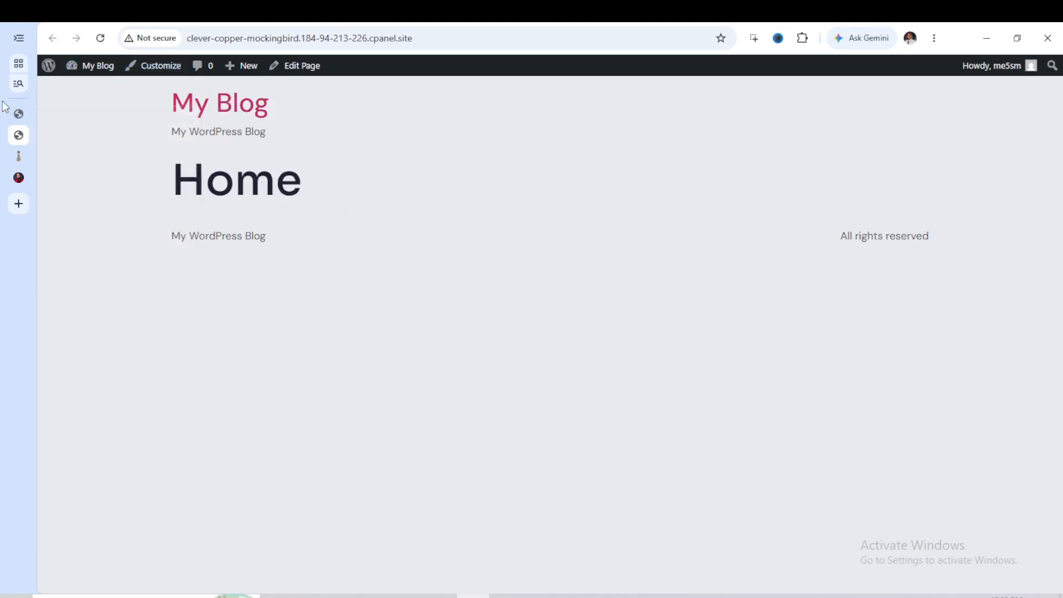
Open the Home page for editing from the list of pages, set its template to Elementor Full Width, and save it.
click(20, 113)
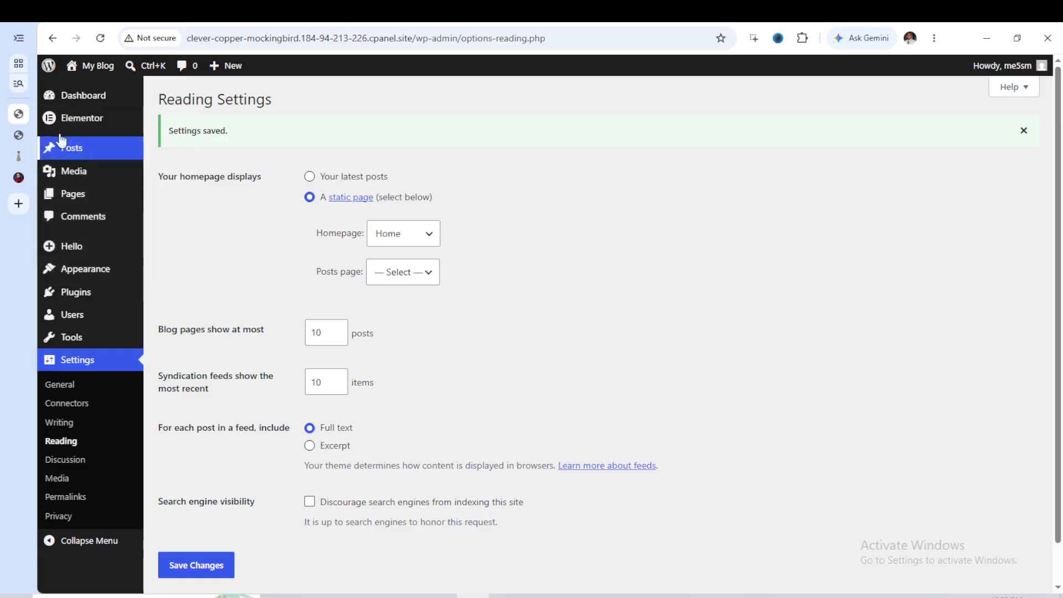
mouse_move(73, 194)
click(196, 205)
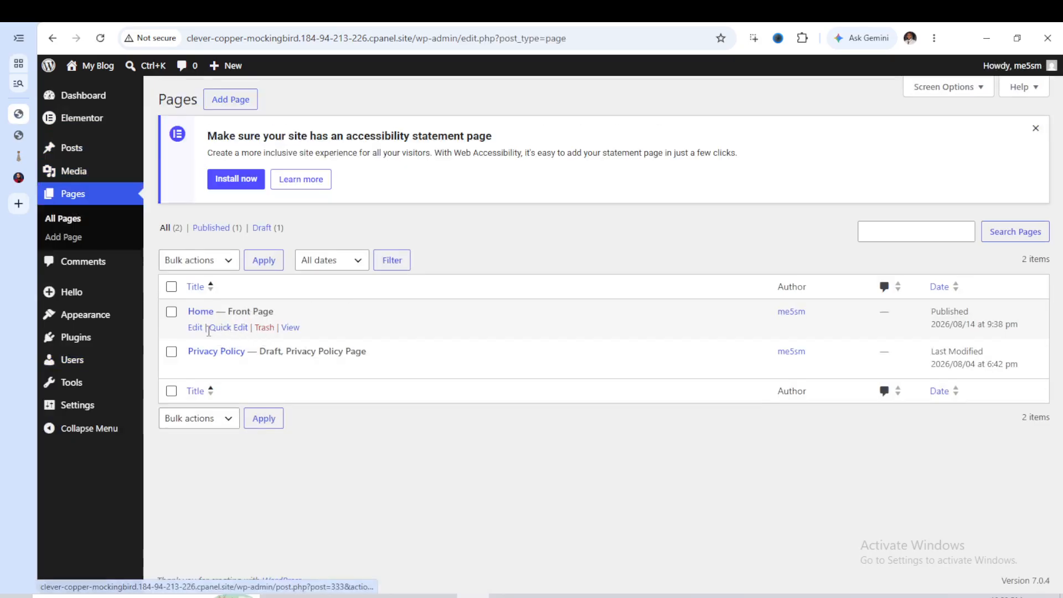
click(200, 332)
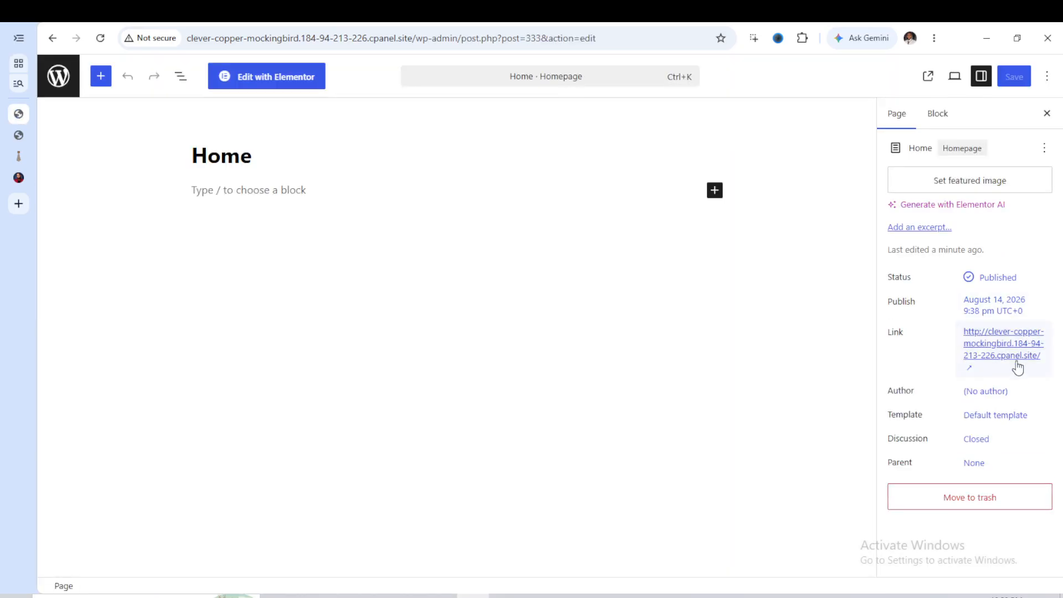
click(1000, 424)
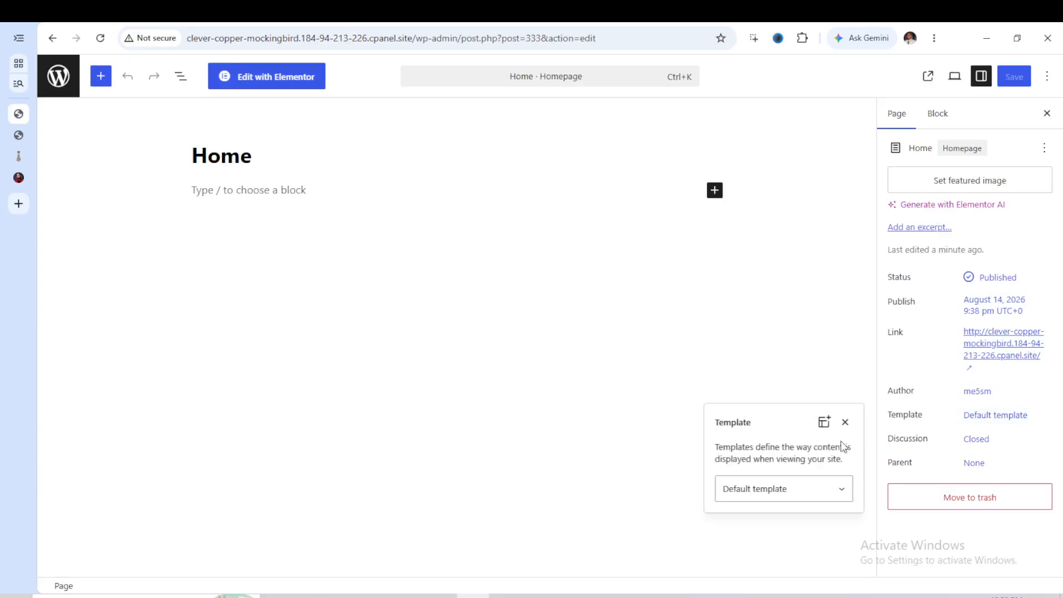
click(767, 492)
click(776, 544)
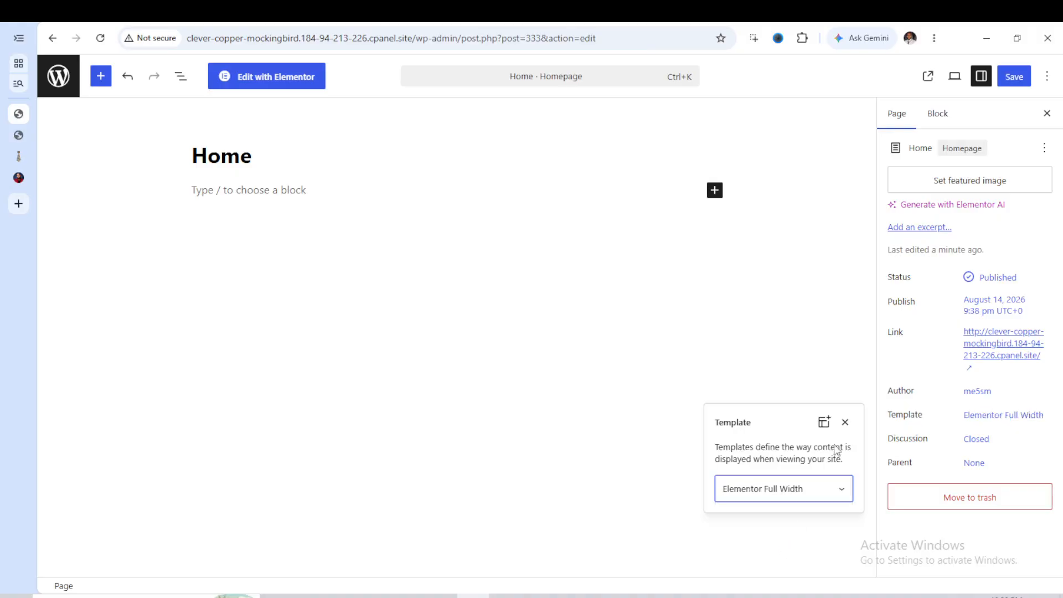
click(1019, 77)
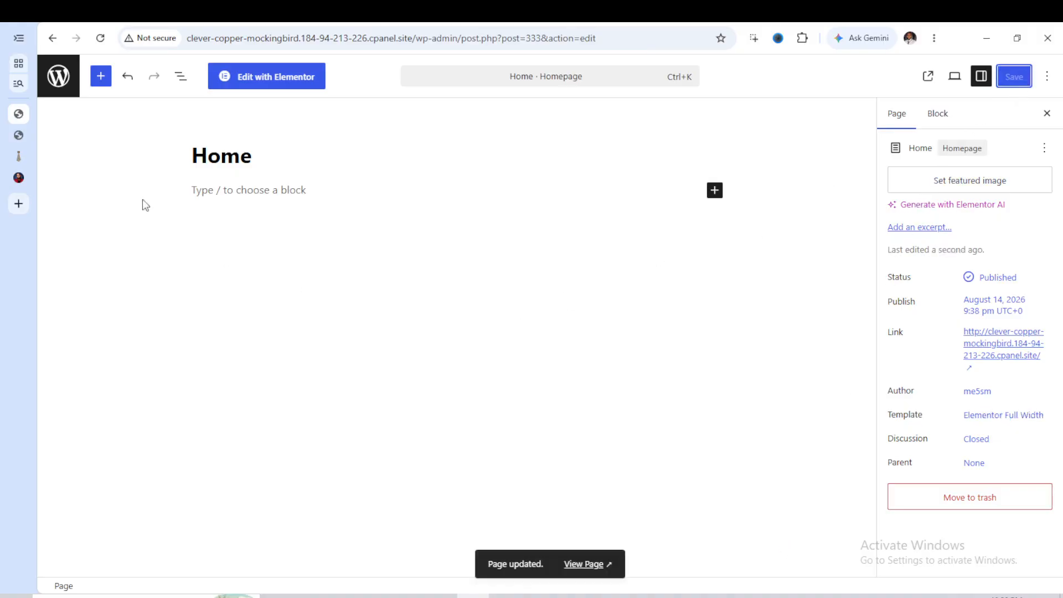
Reload the live site to check the front page with the full-width template, and return to the list of pages.
click(53, 39)
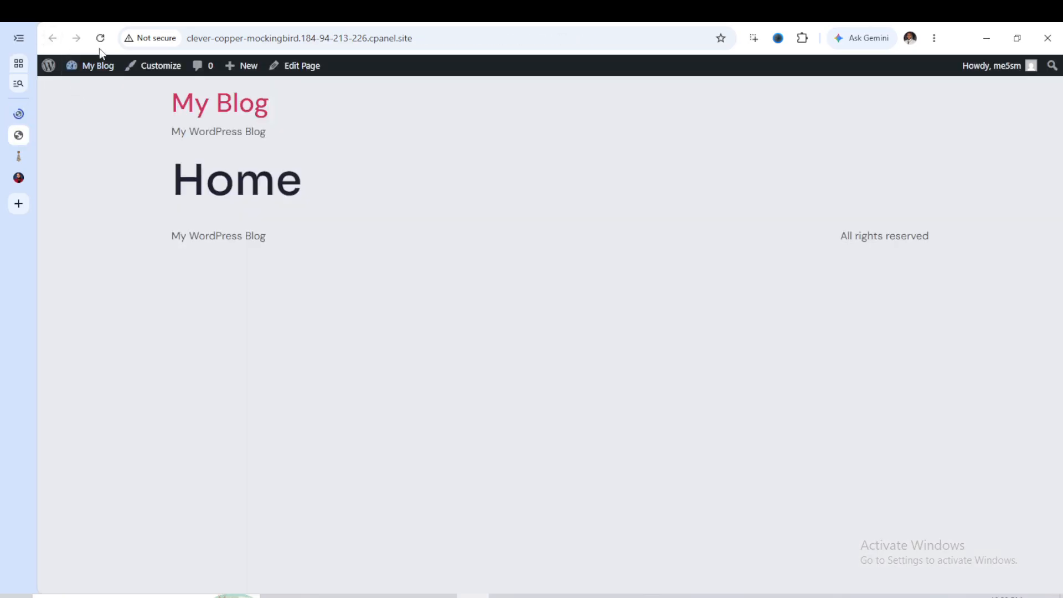
click(100, 39)
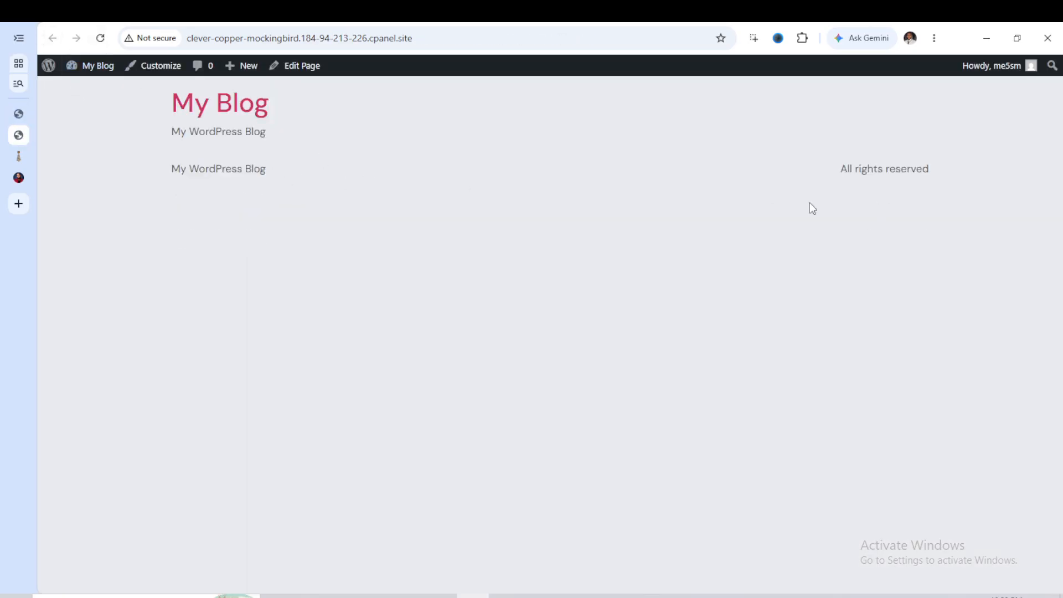
click(18, 111)
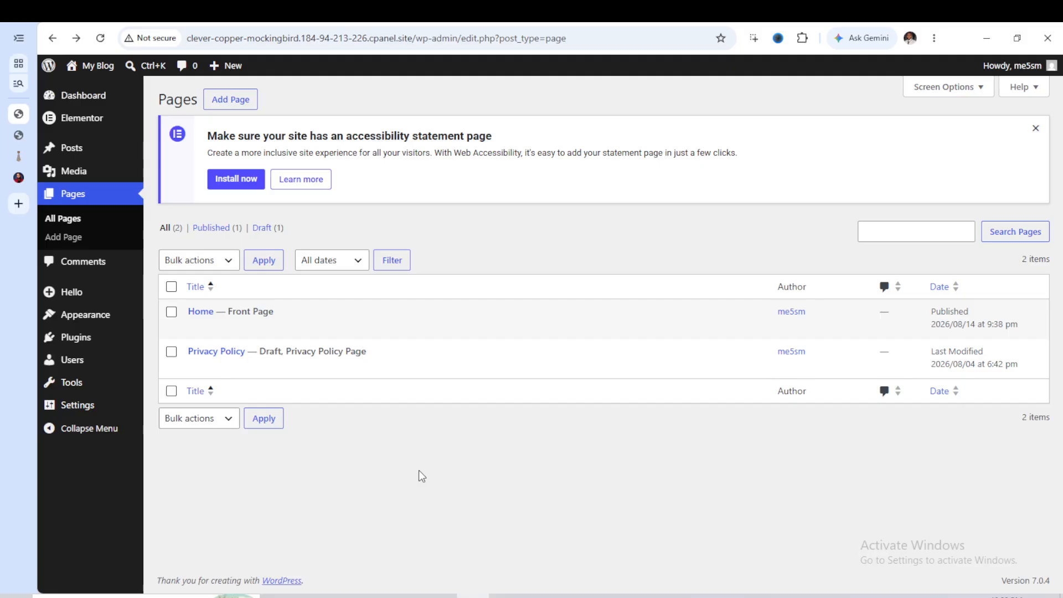
Open the site's menu management and permanently delete the Podcast menu.
click(61, 316)
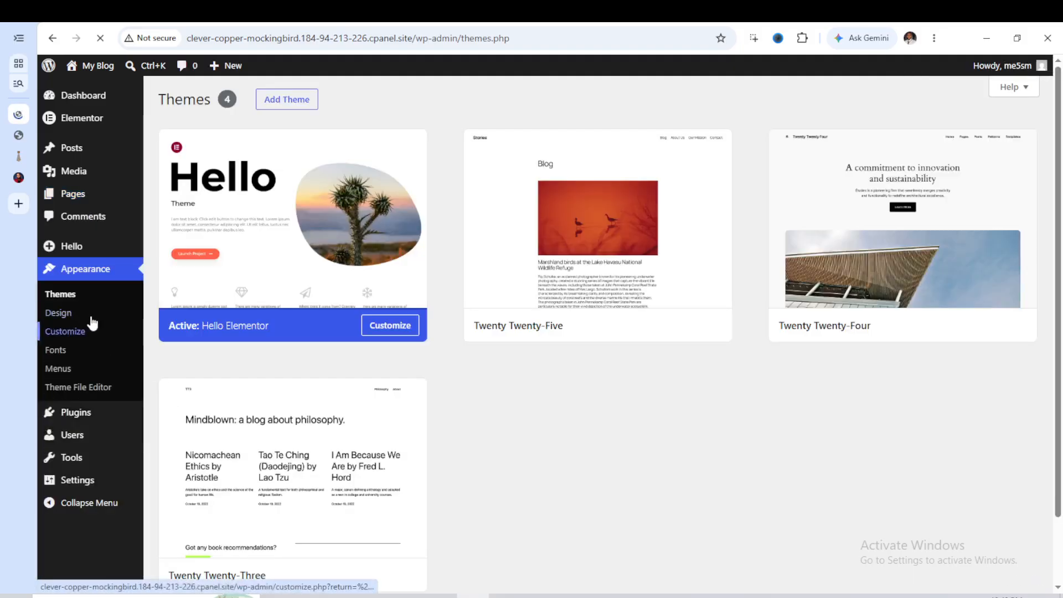
click(61, 372)
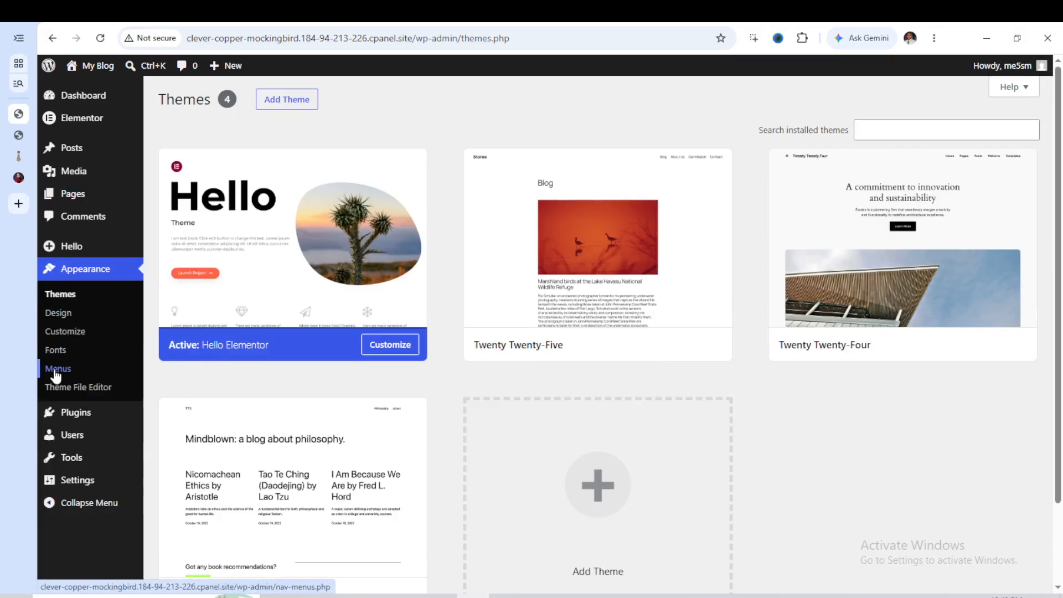
click(55, 370)
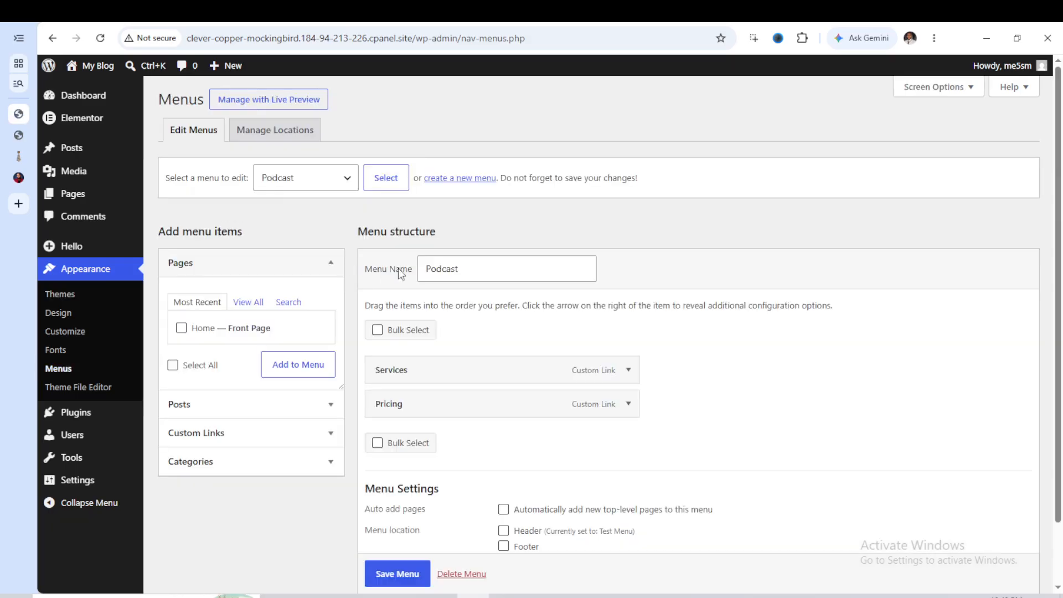
click(336, 194)
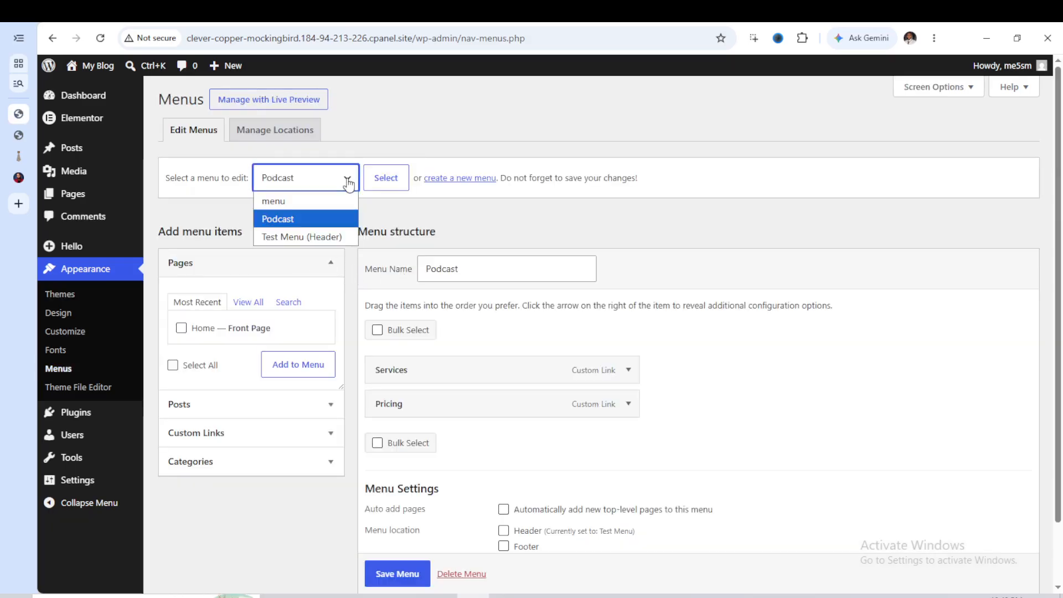
scroll(475, 504, down, 3)
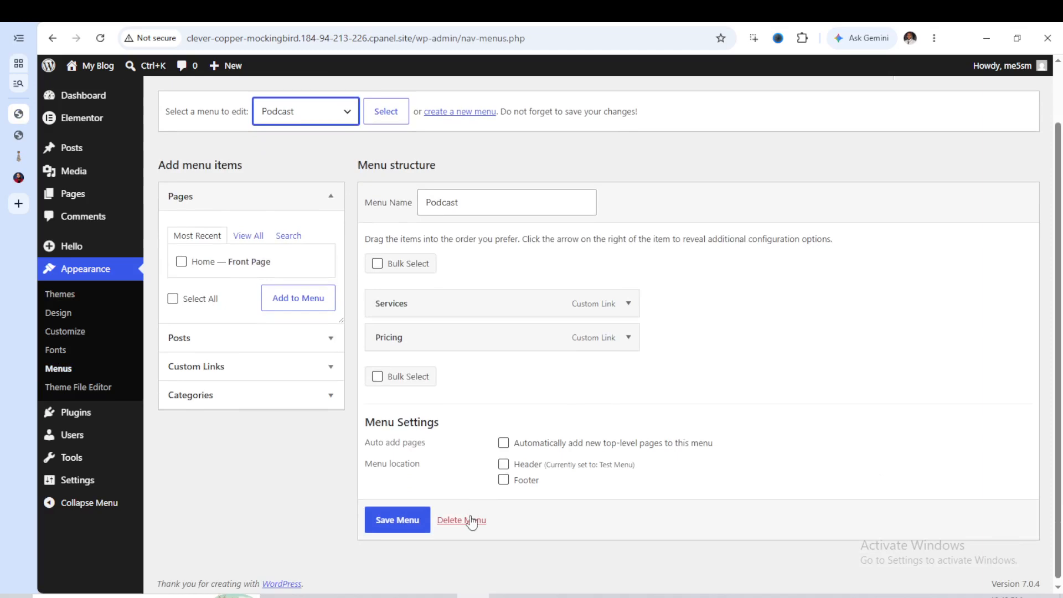
click(470, 521)
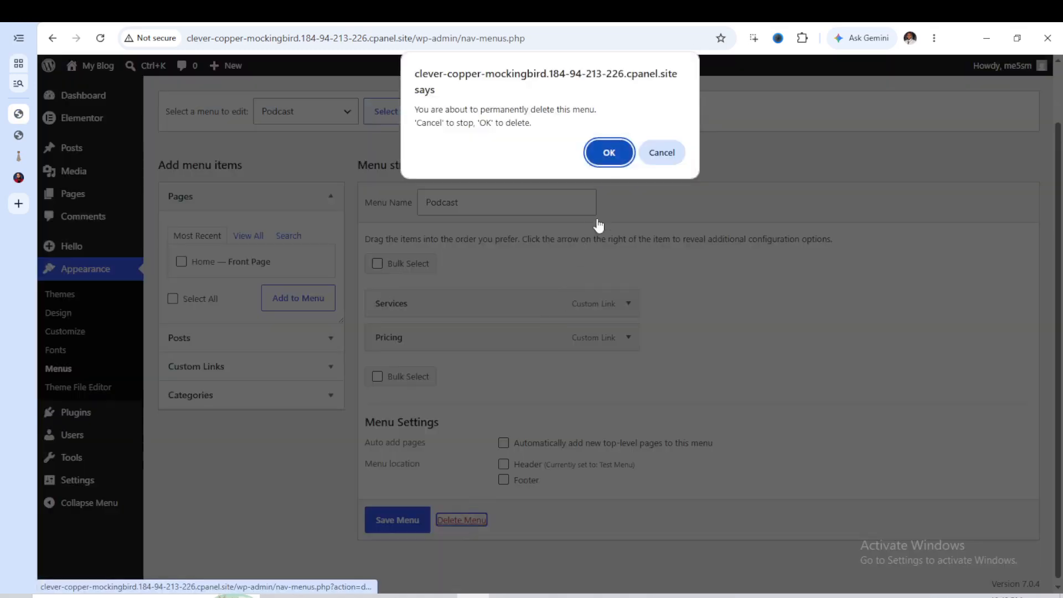
click(619, 152)
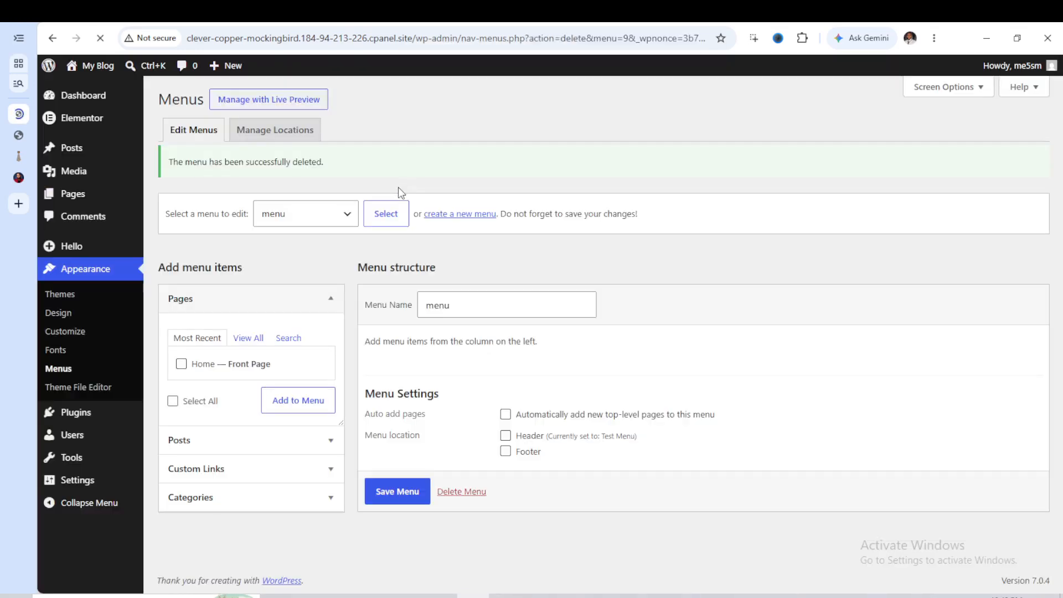
Permanently delete the two remaining menus, "menu" and "Test Menu".
click(342, 222)
click(328, 266)
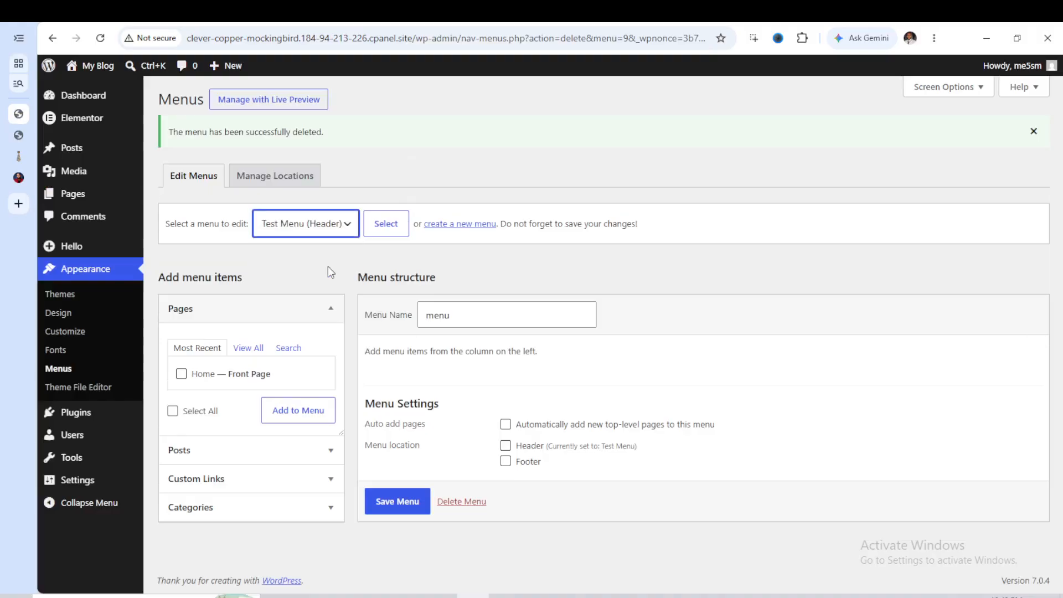
click(460, 501)
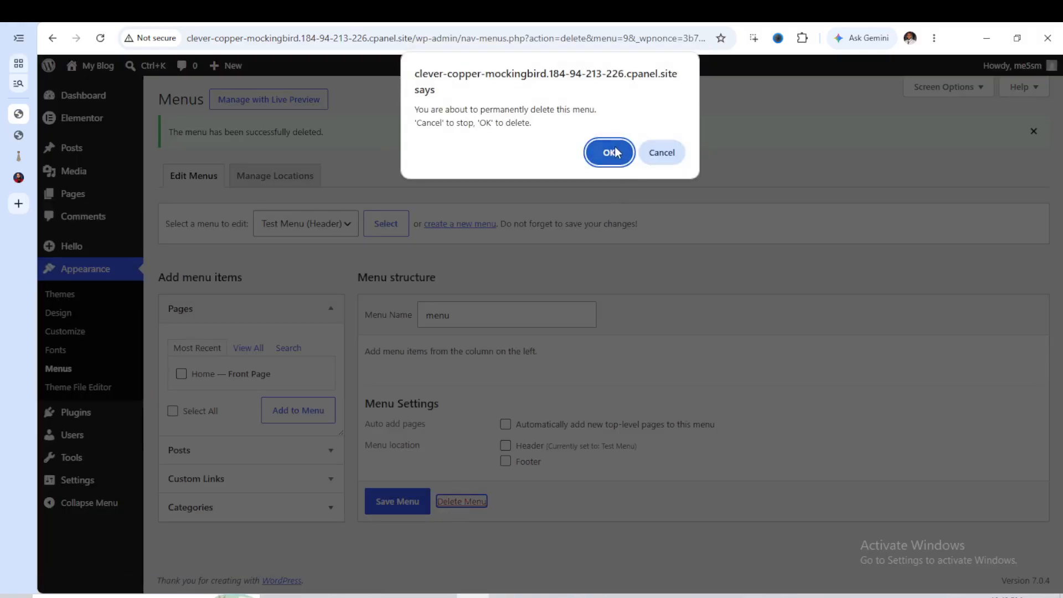
click(614, 148)
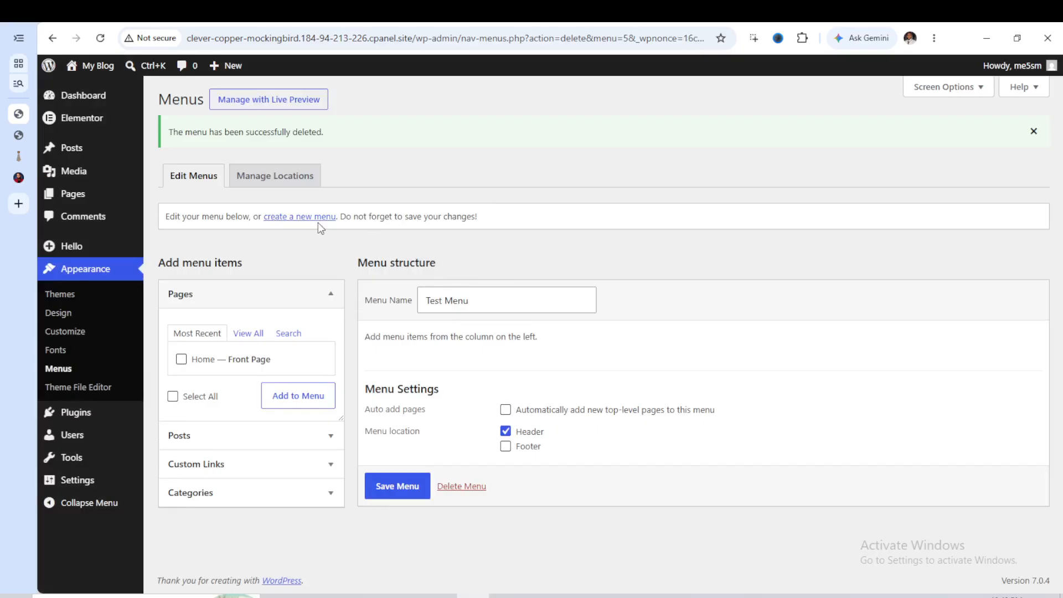
click(477, 488)
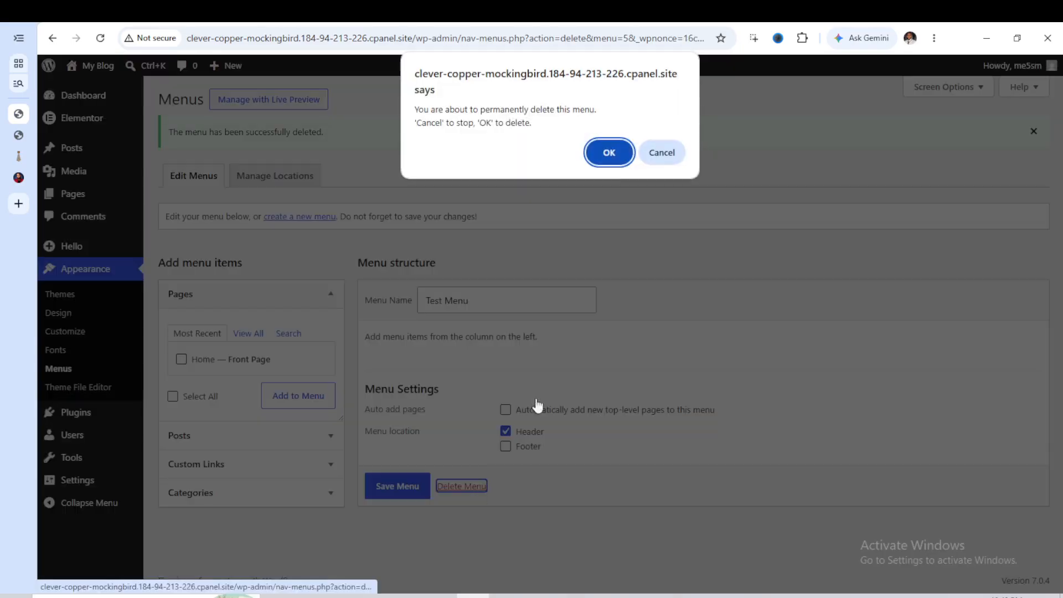
click(611, 154)
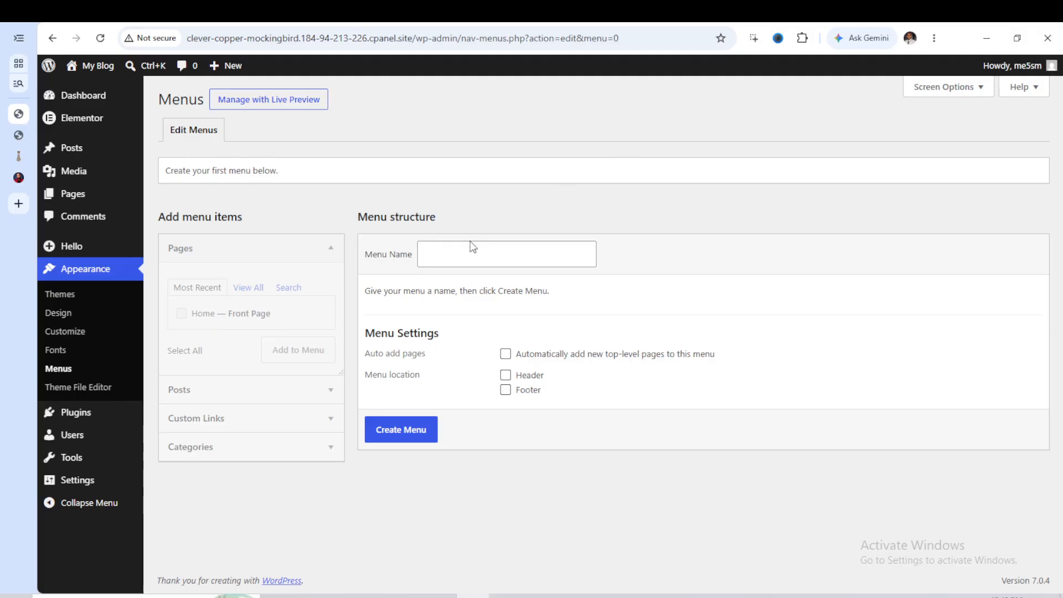
Create a menu named Fashion assigned to the Header location and add the Home page to it.
click(466, 256)
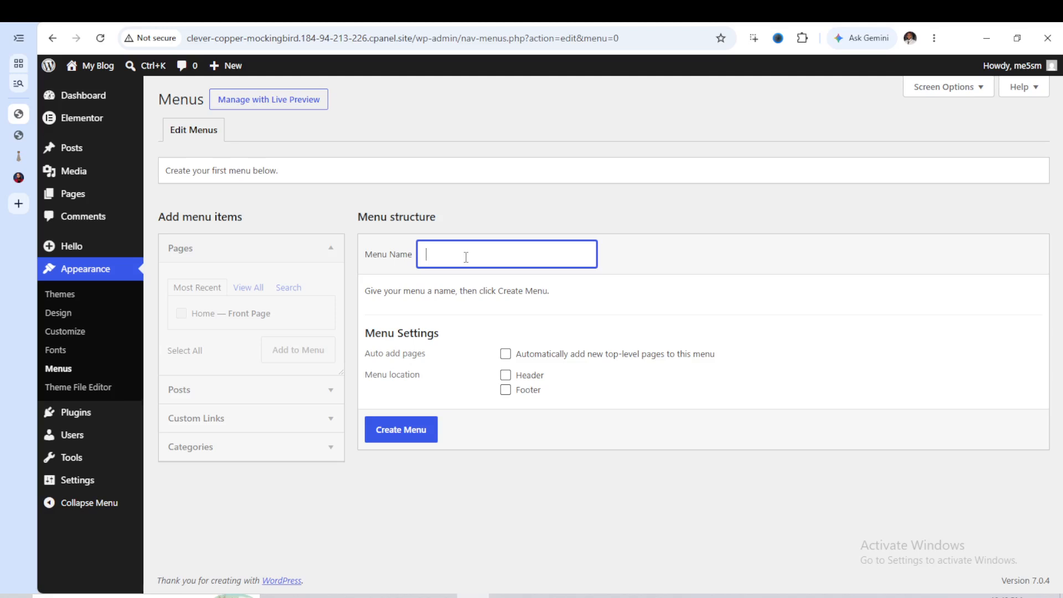
text(Fashion)
click(505, 376)
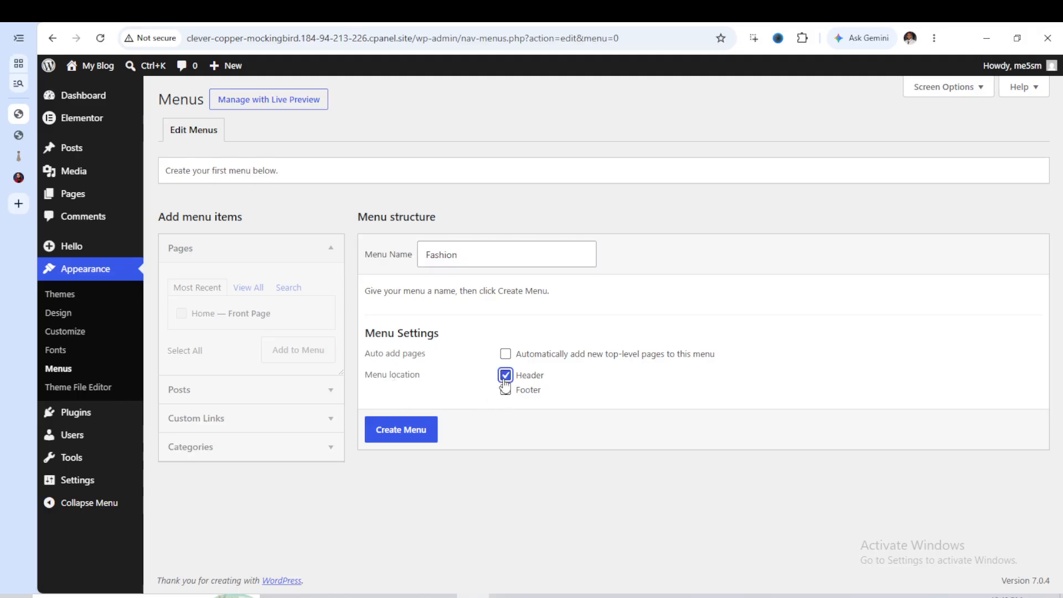
click(402, 436)
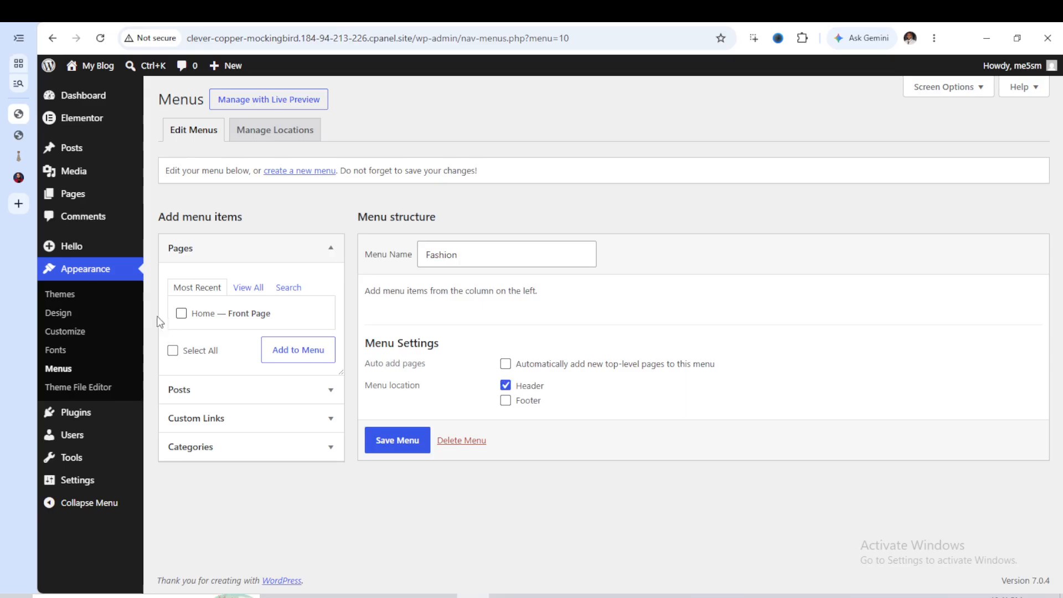
click(181, 323)
click(318, 357)
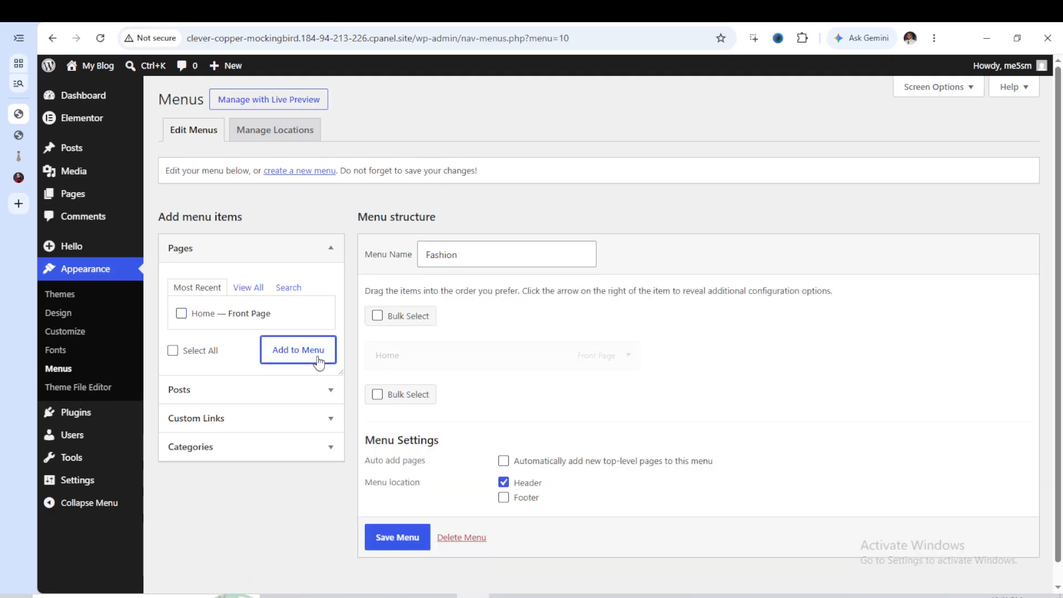
Copy the live site's address and return to the menu editing page.
click(18, 139)
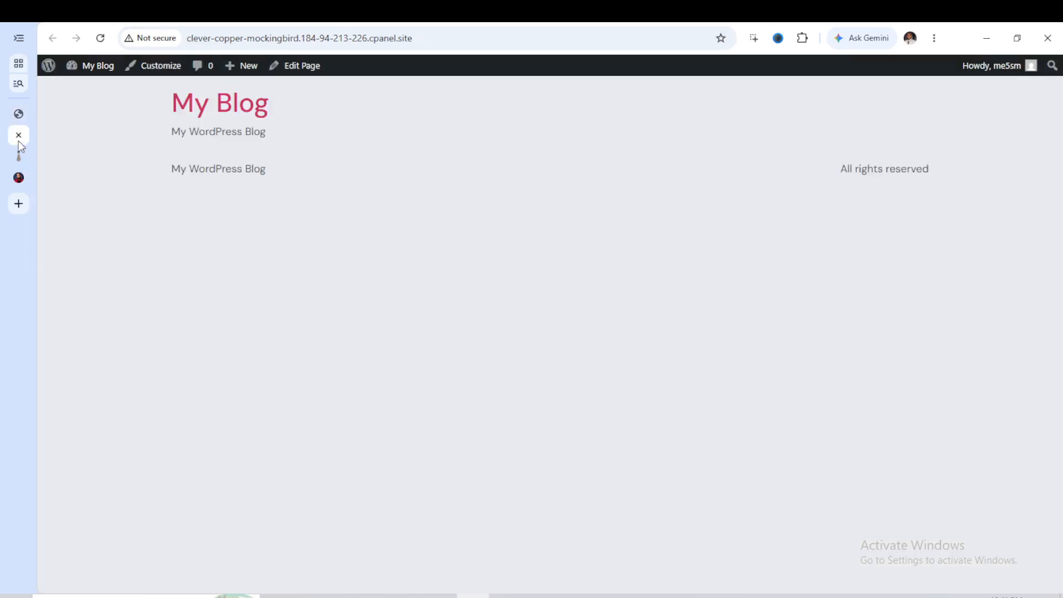
click(225, 38)
key(ctrl+c)
right_click(227, 40)
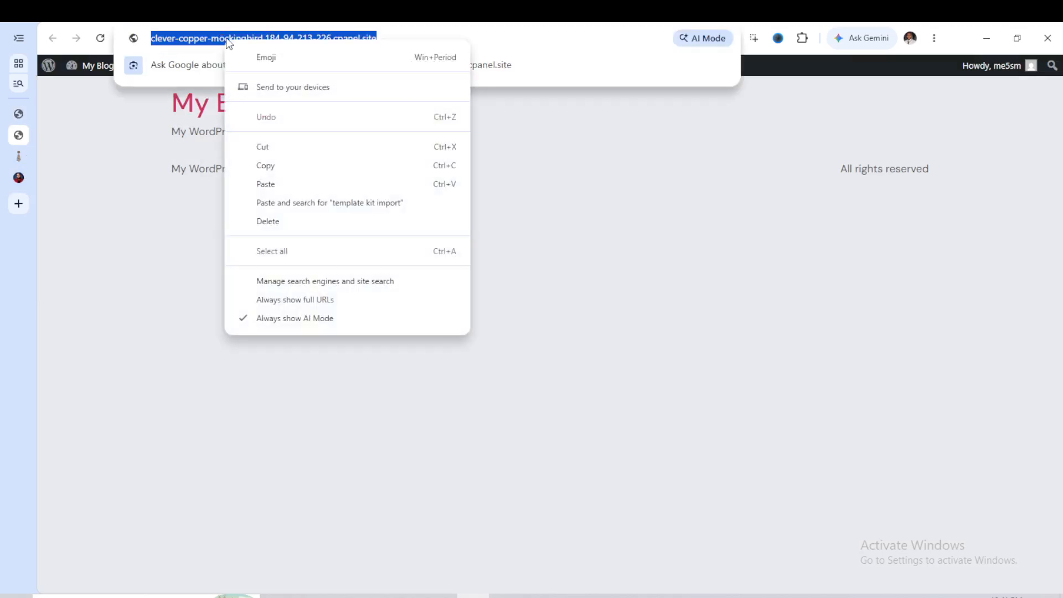
click(279, 165)
click(17, 114)
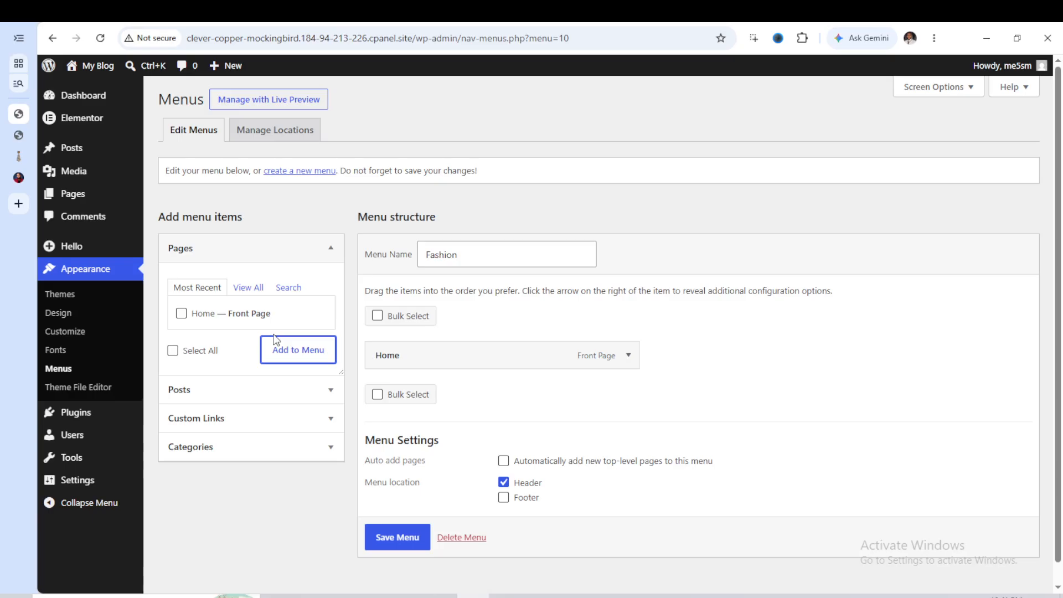
Add a custom link to the Fashion menu with the copied site address and the link text Services.
click(240, 419)
click(208, 364)
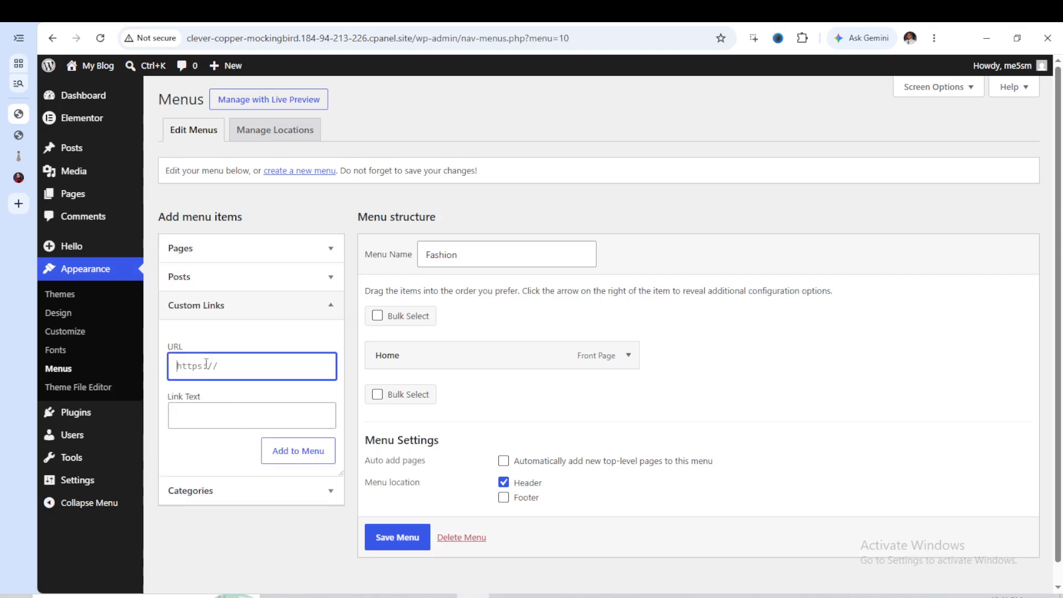
right_click(204, 364)
click(255, 219)
click(201, 414)
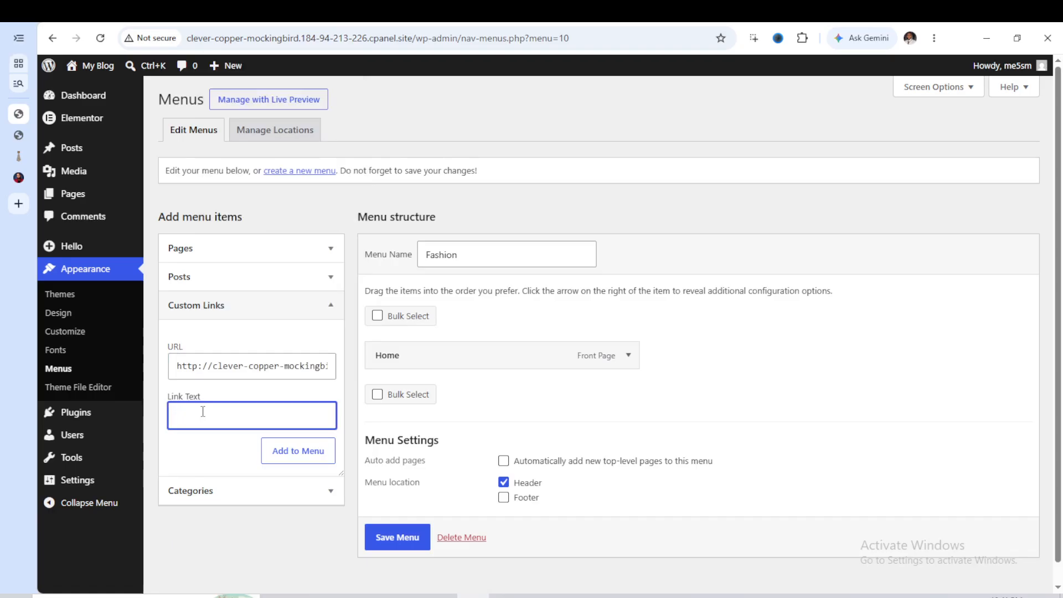
text(Services)
click(288, 458)
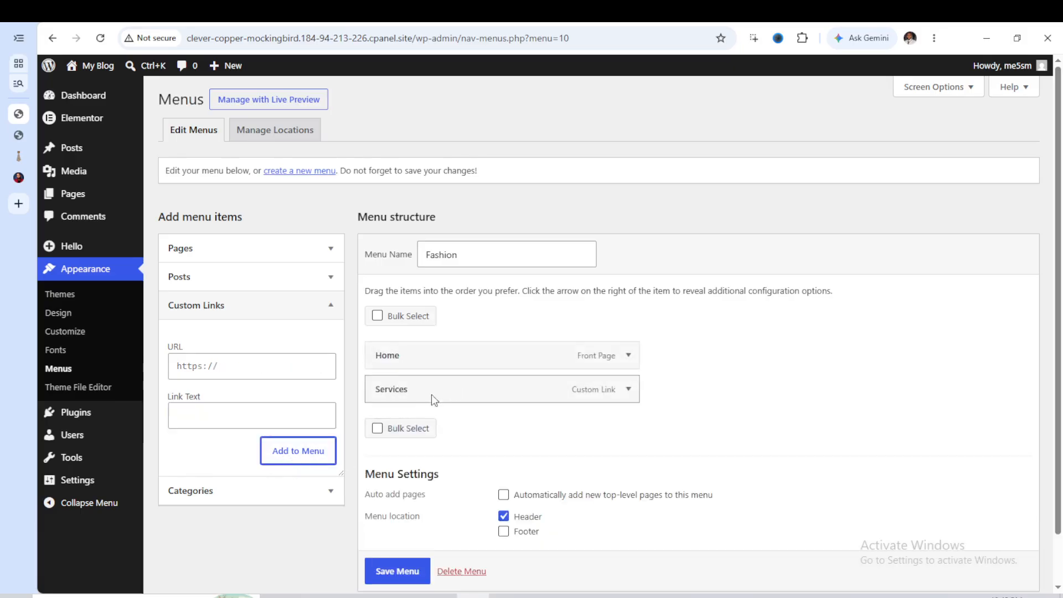
Add a custom link with the copied site address and the link text Contact us, and save the Fashion menu.
click(197, 364)
right_click(197, 364)
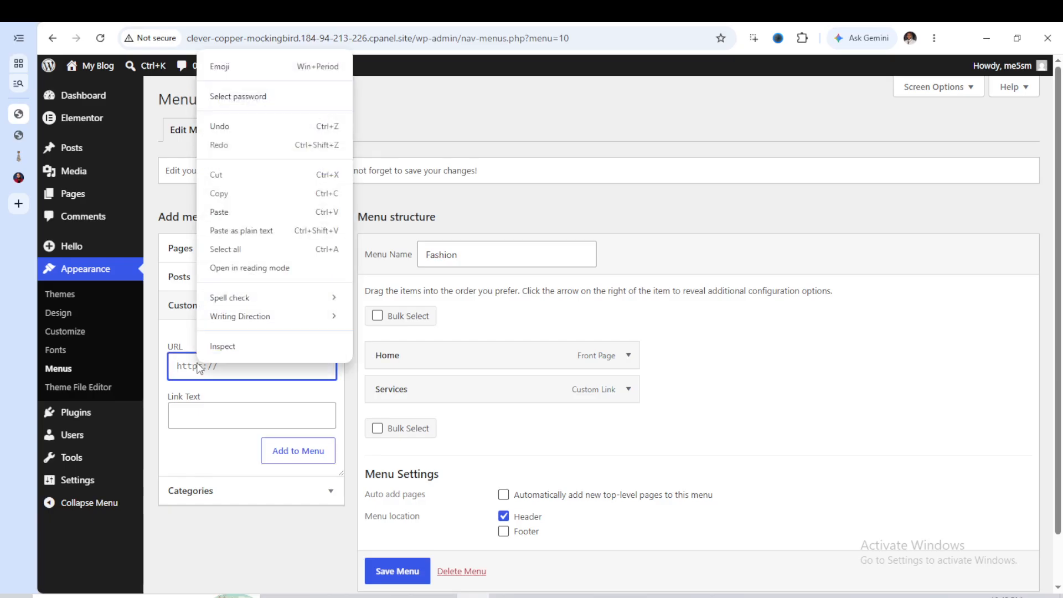
click(241, 212)
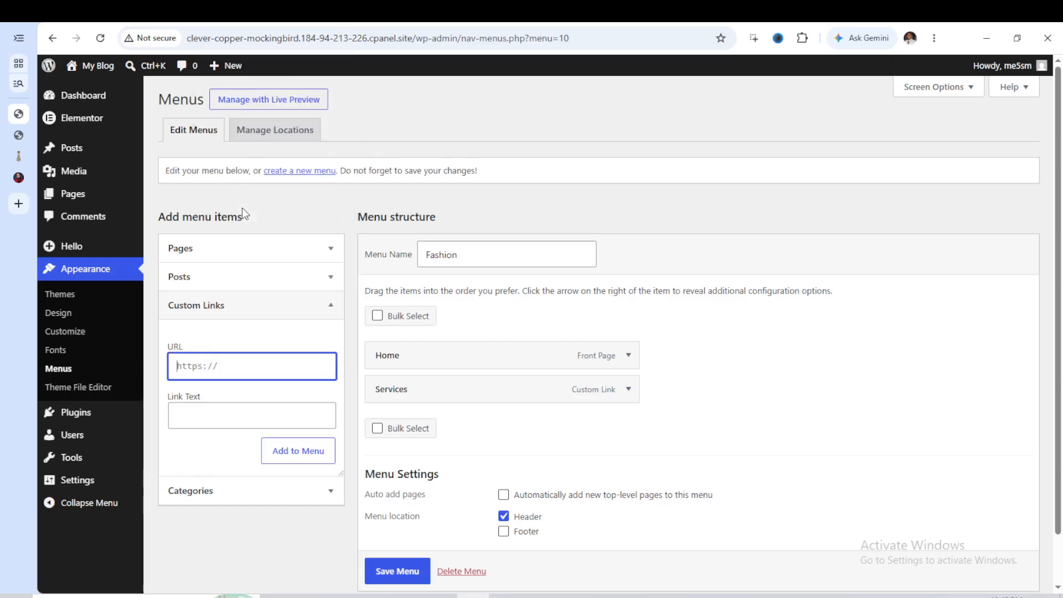
click(207, 410)
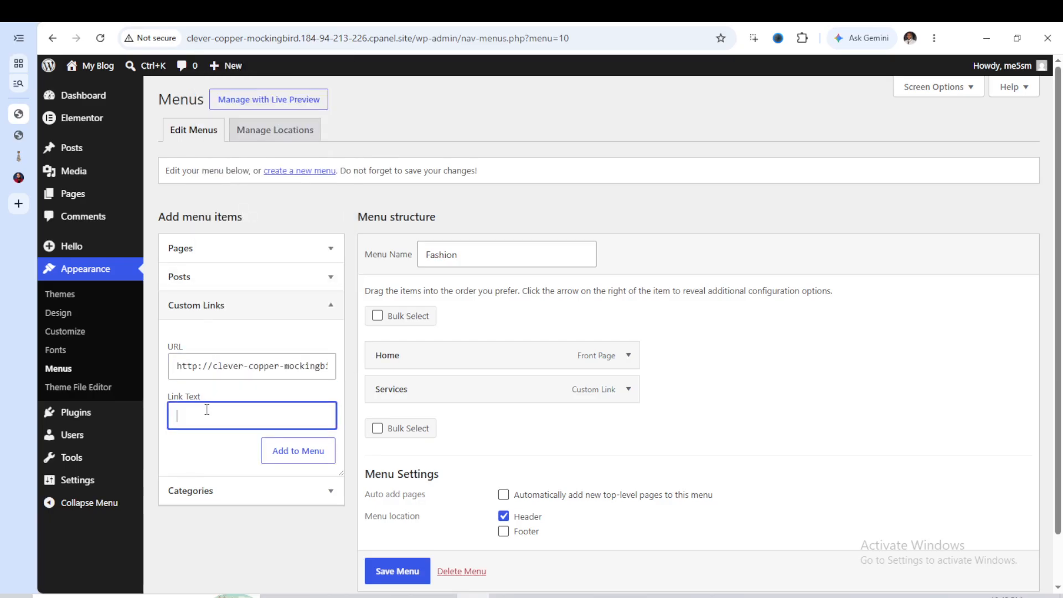
text(Contact us)
click(299, 461)
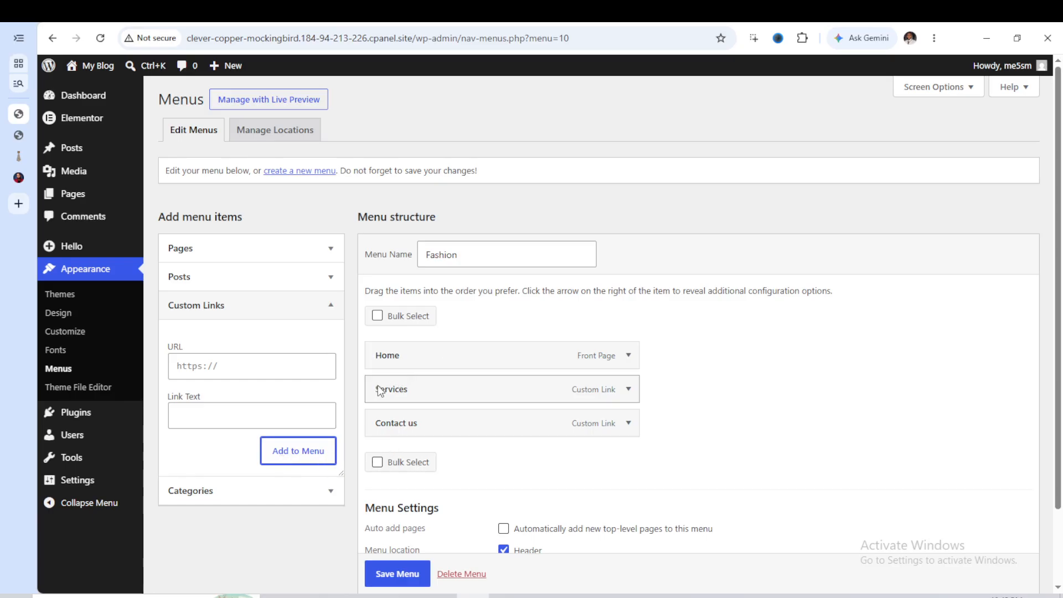
scroll(498, 454, down, 2)
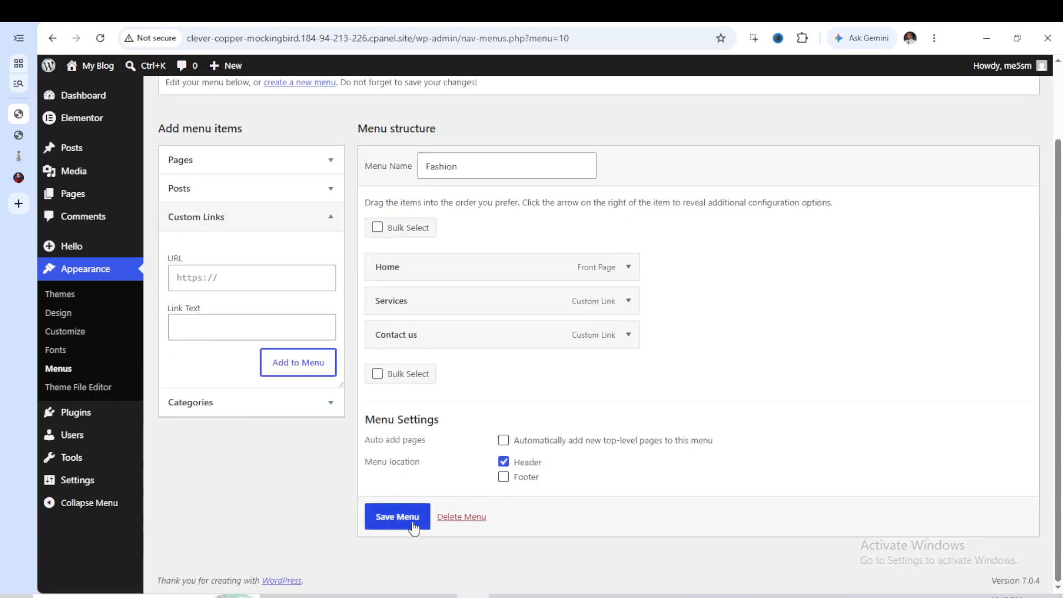
click(414, 525)
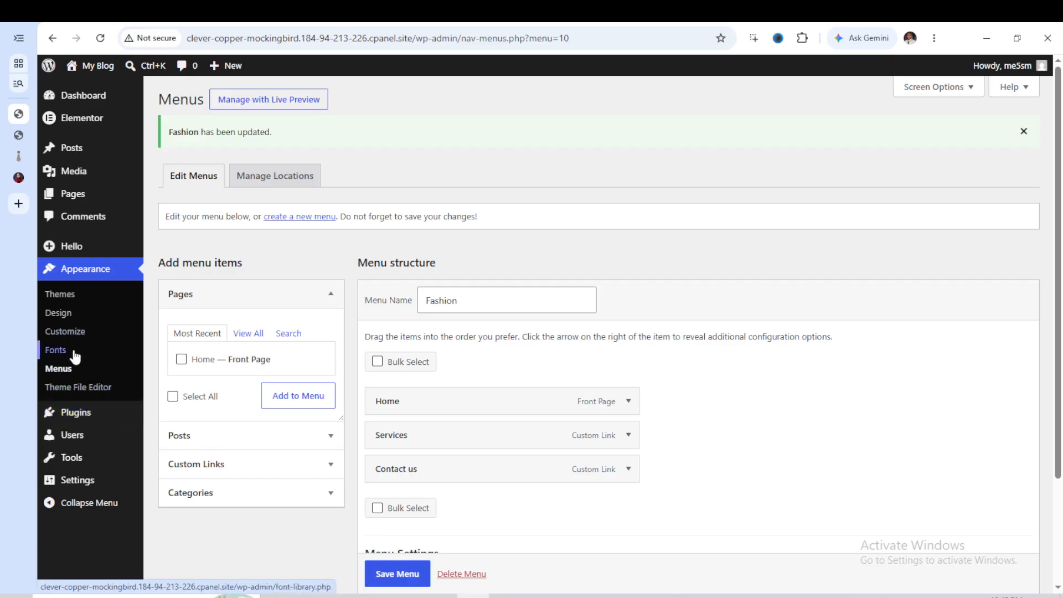
Open the Template Kit import tool and upload the Fashiosa - Fashion & Clothing Designer kit.
scroll(75, 360, down, 1)
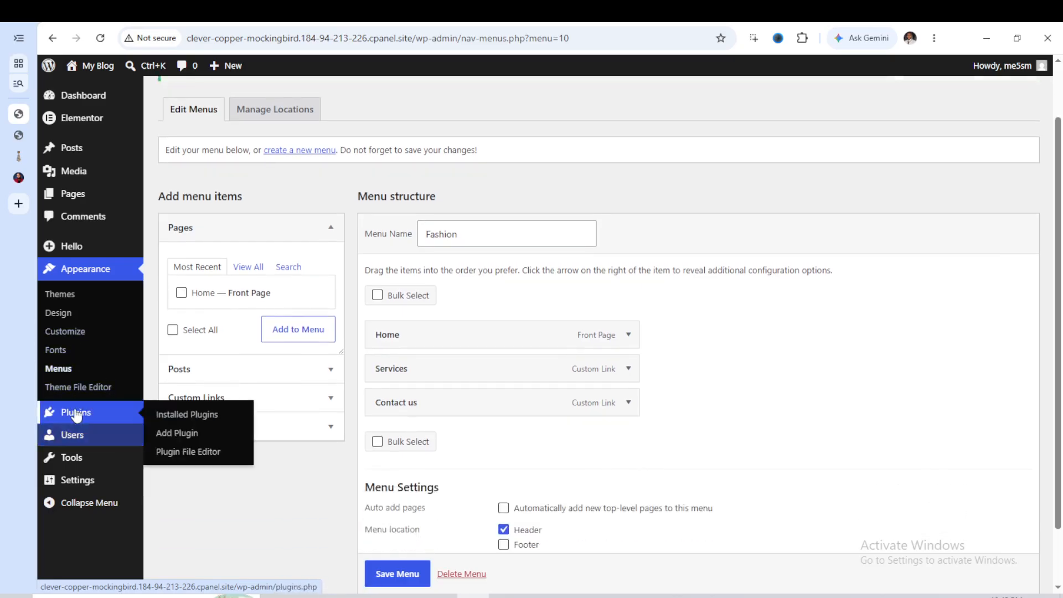
mouse_move(83, 459)
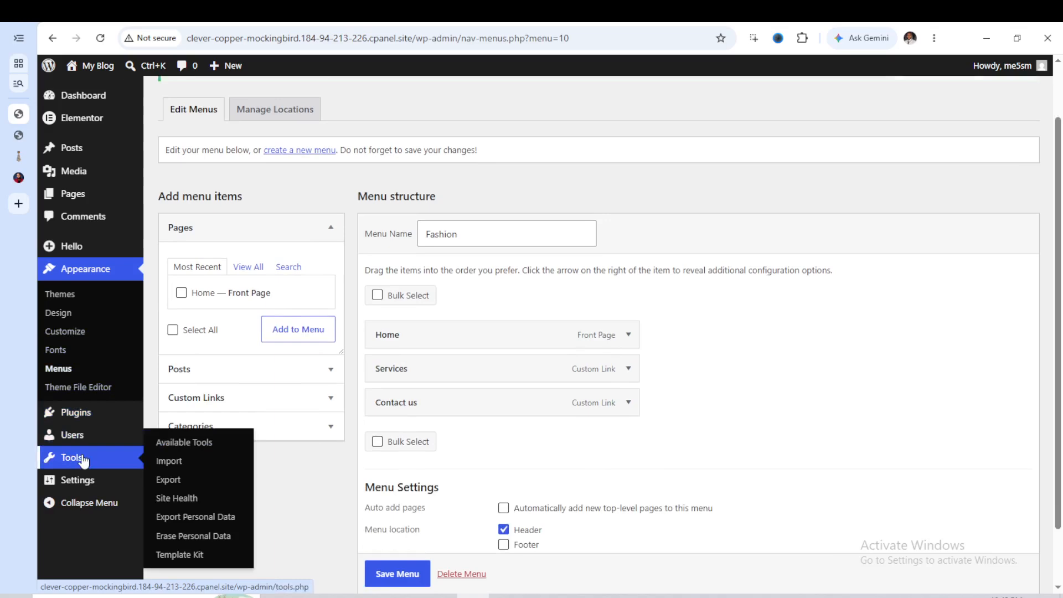
click(184, 555)
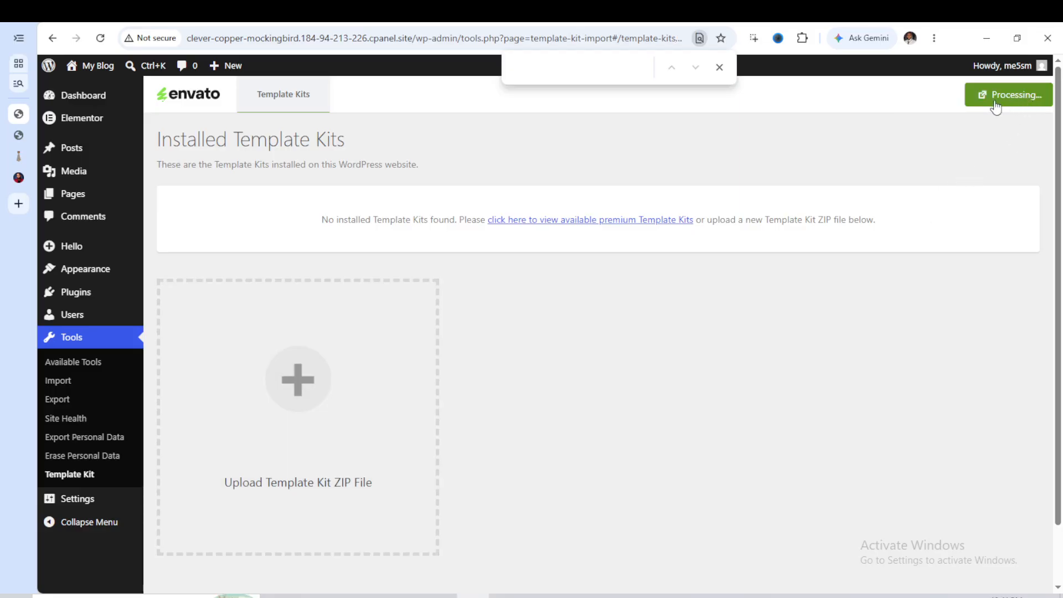
click(720, 68)
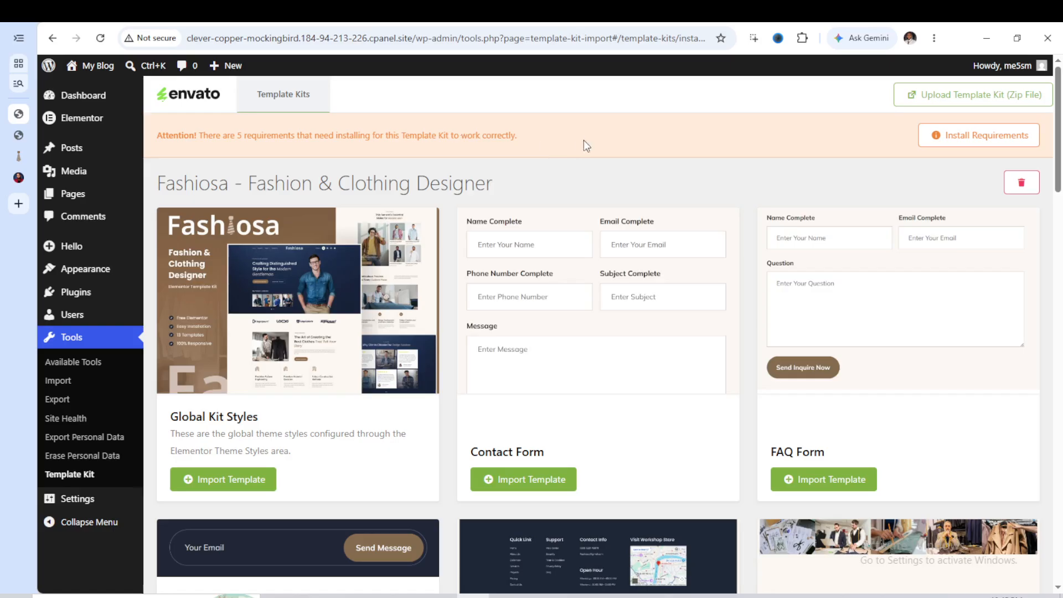
Install the kit's missing plugins: Jeg Kit for Elementor, MetForm, Gum Addon for Elementor, Ultimate Addons for Elementor and ElementsKit Lite.
click(978, 140)
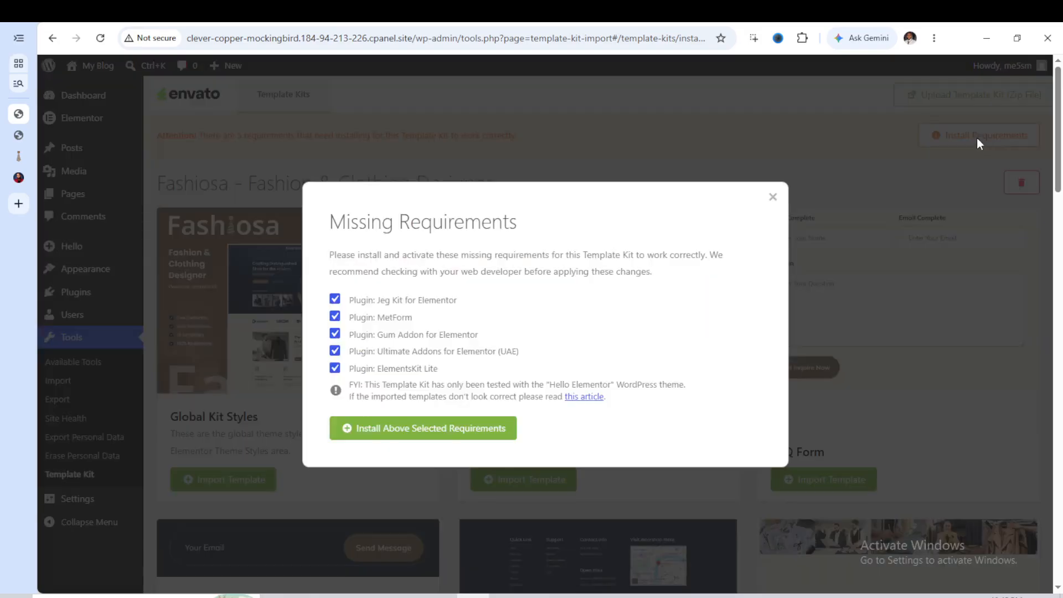
click(409, 428)
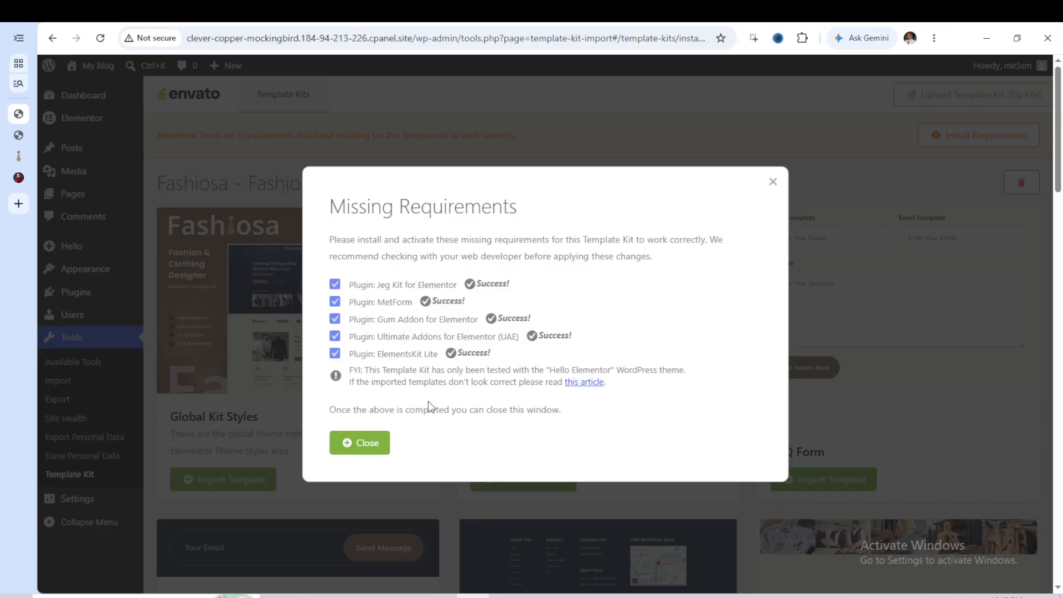
click(374, 450)
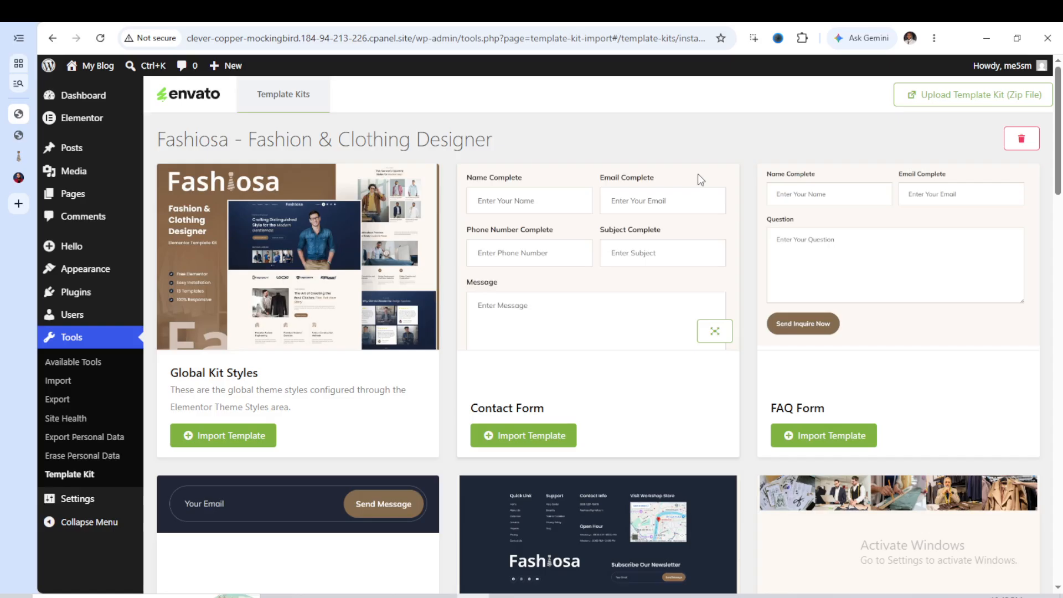
Import the Global Kit Styles template of the Fashiosa kit and look over the kit's other templates.
click(244, 439)
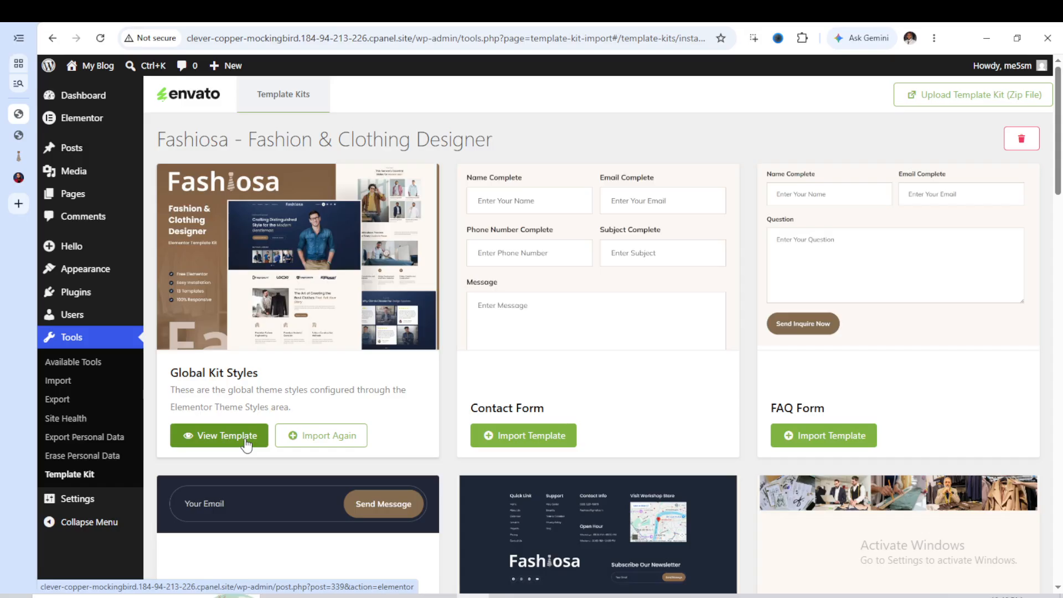
scroll(830, 480, down, 3)
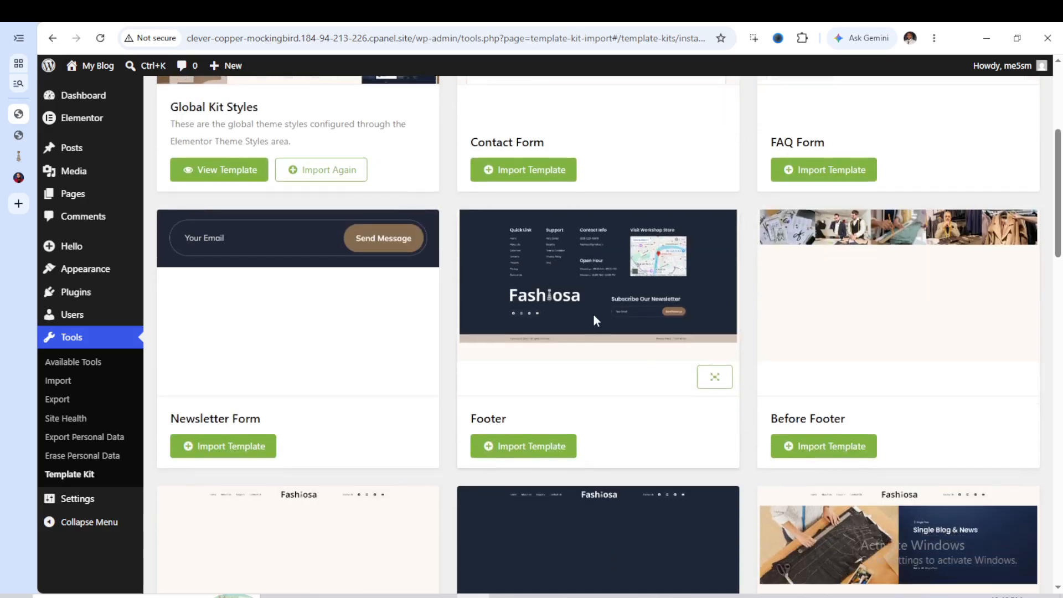
scroll(510, 314, up, 2)
scroll(511, 313, up, 2)
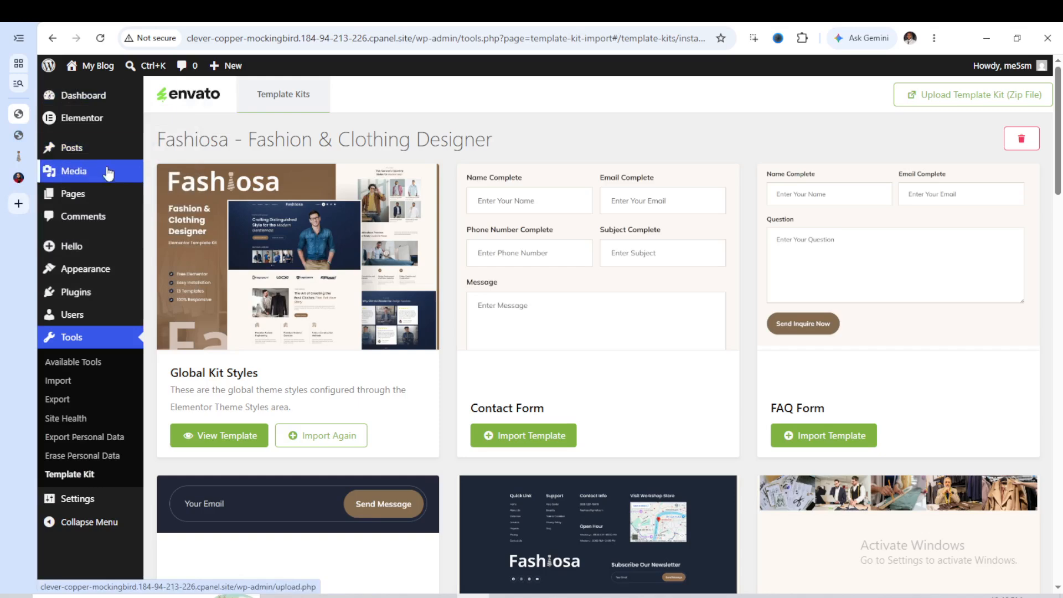
Open the Home page from the list of pages in the Elementor editor and reload the editor.
mouse_move(100, 200)
click(169, 201)
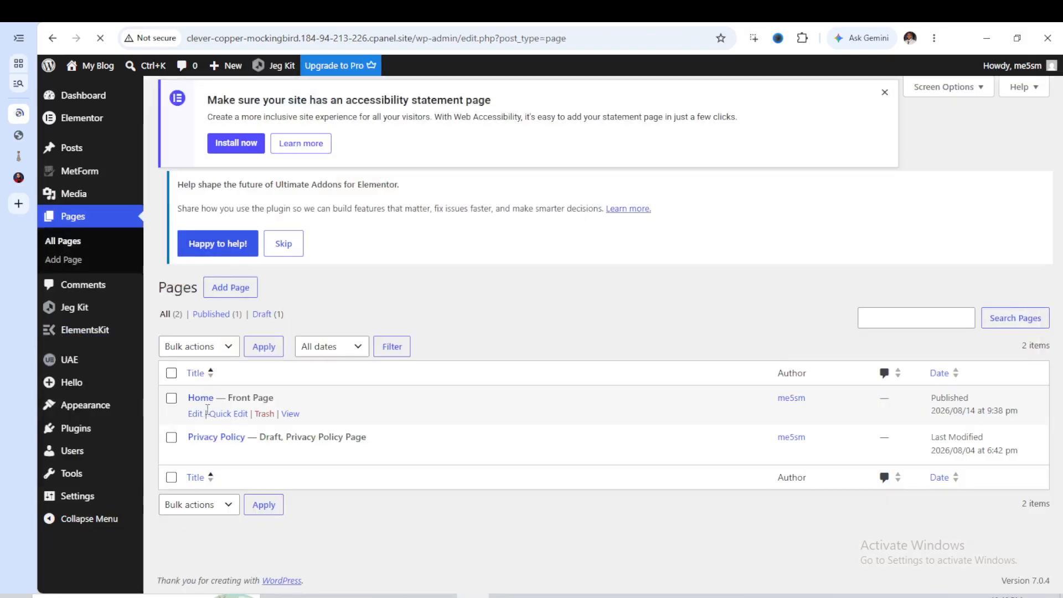
click(194, 416)
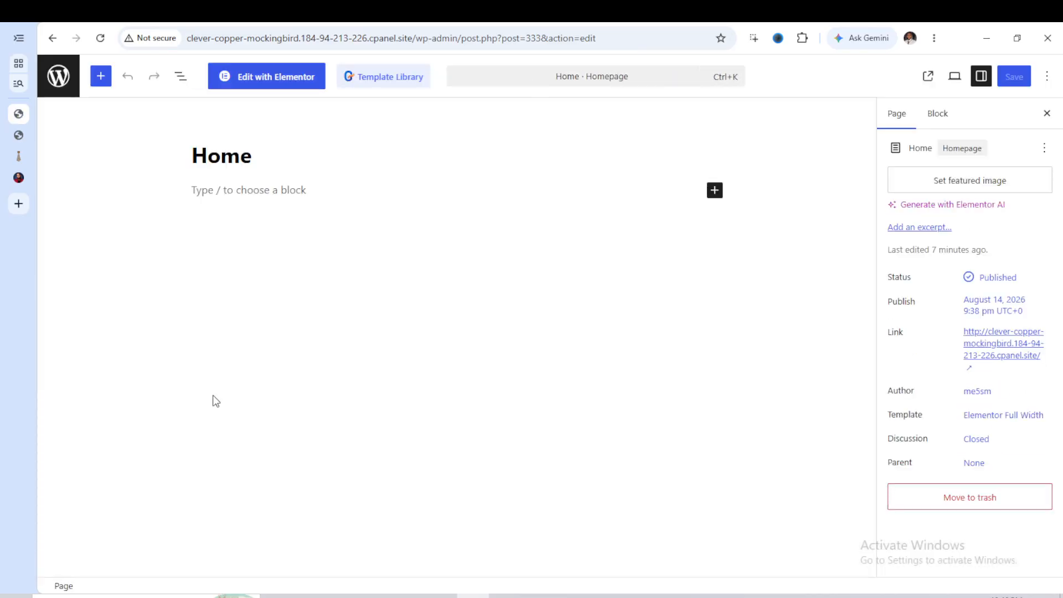
click(269, 87)
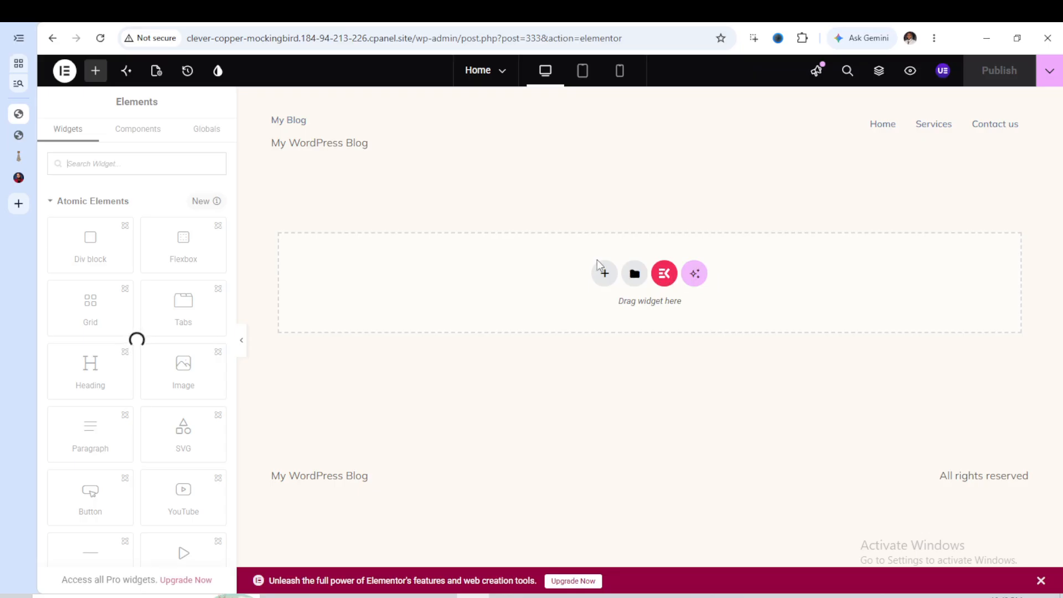
click(100, 40)
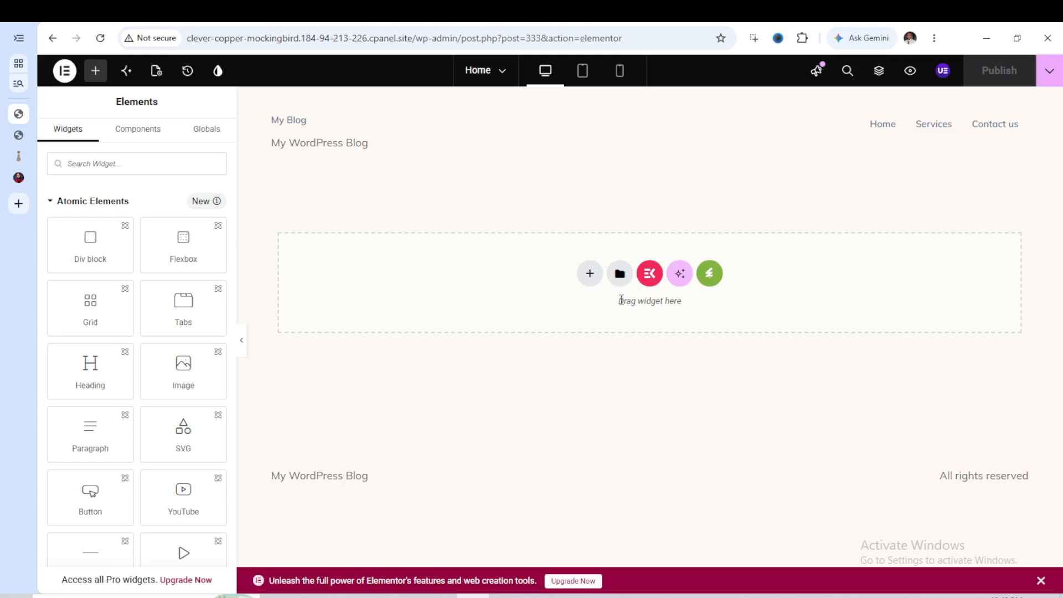
Insert the Home template from the installed Fashiosa - Fashion & Clothing Designer kit into the empty page.
click(710, 282)
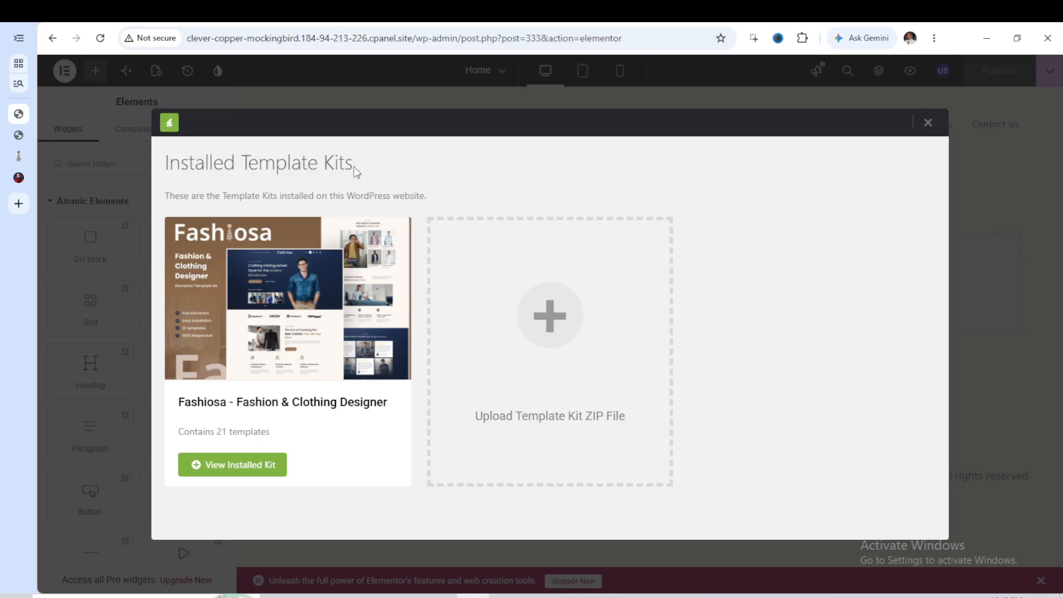
click(248, 470)
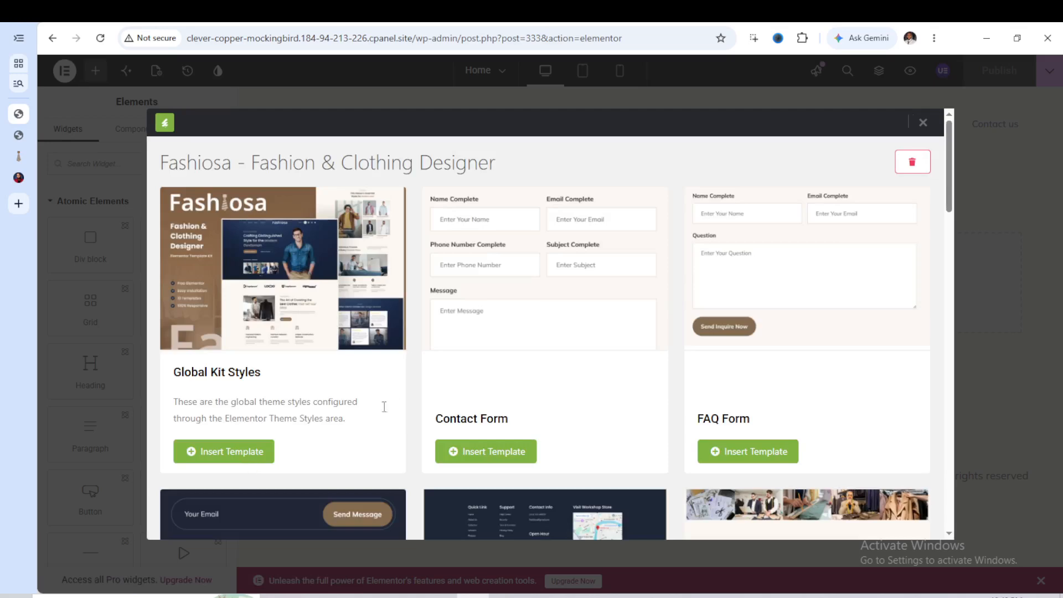
scroll(615, 343, down, 4)
scroll(610, 343, down, 10)
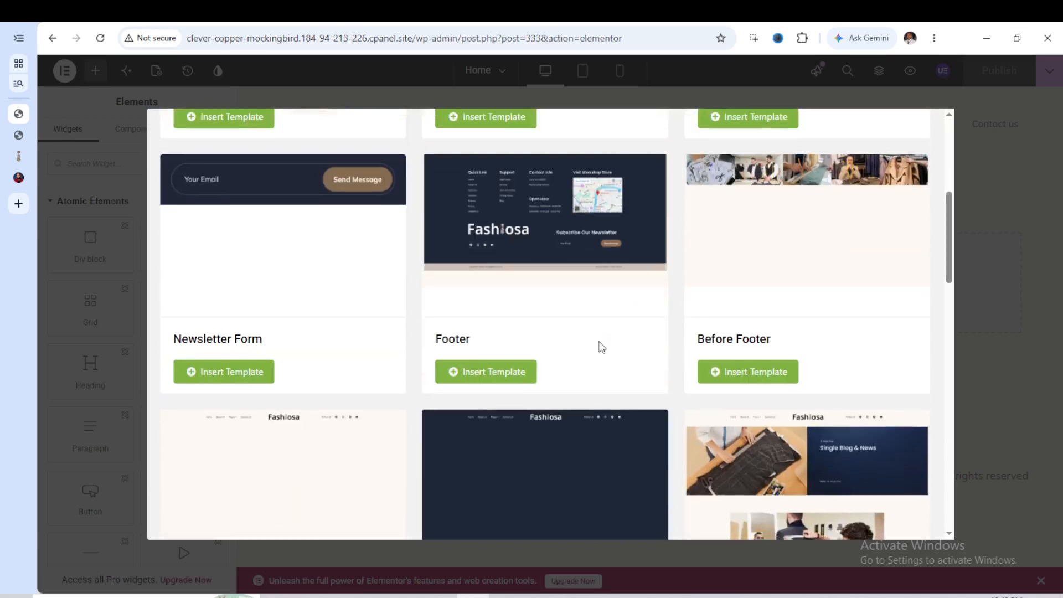
scroll(540, 331, up, 4)
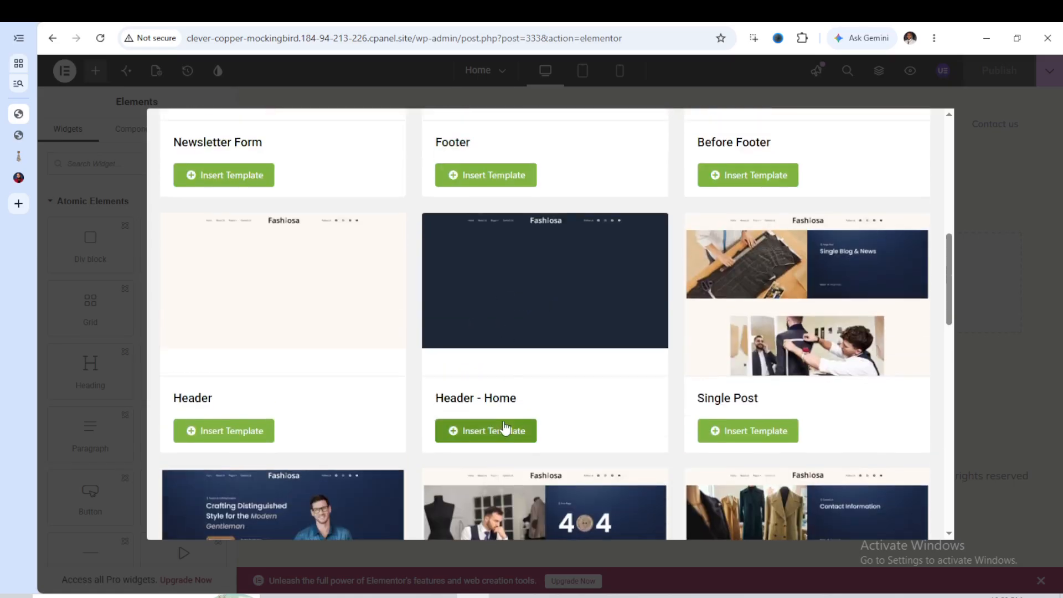
scroll(427, 447, down, 4)
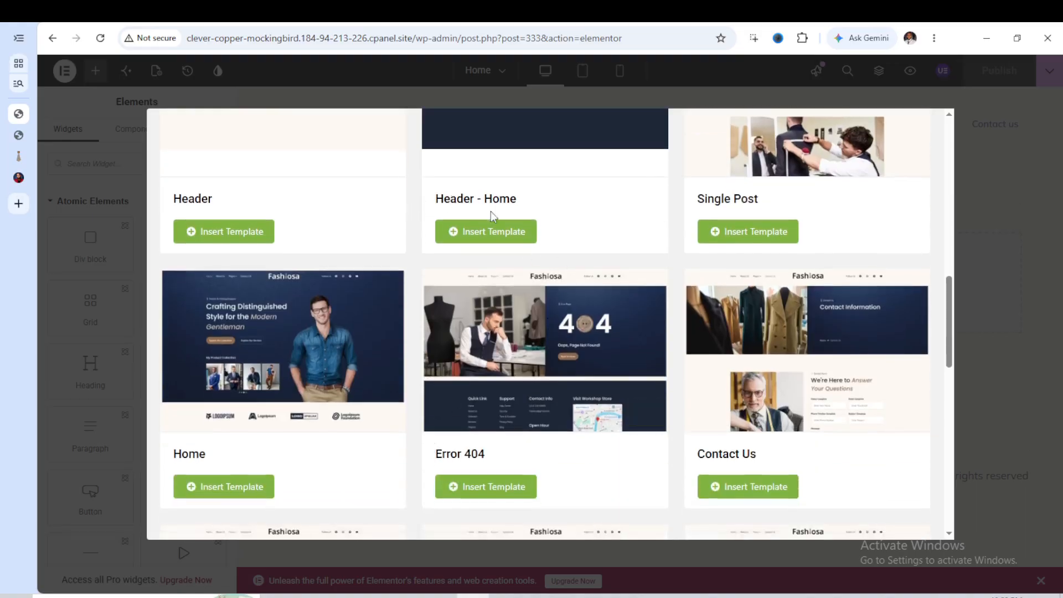
scroll(504, 217, up, 1)
scroll(571, 233, up, 1)
scroll(500, 263, down, 6)
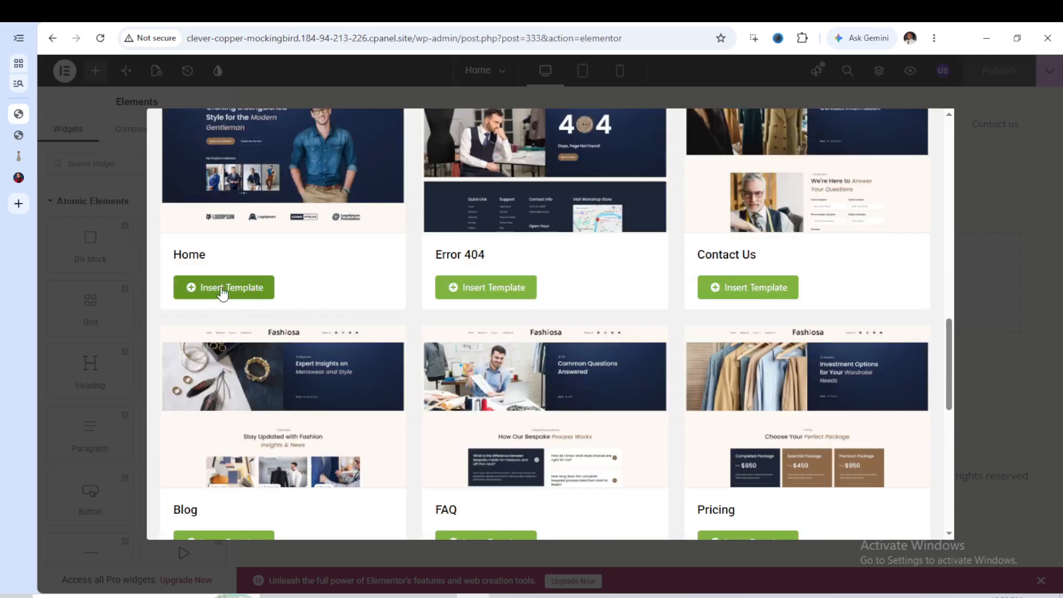
click(229, 292)
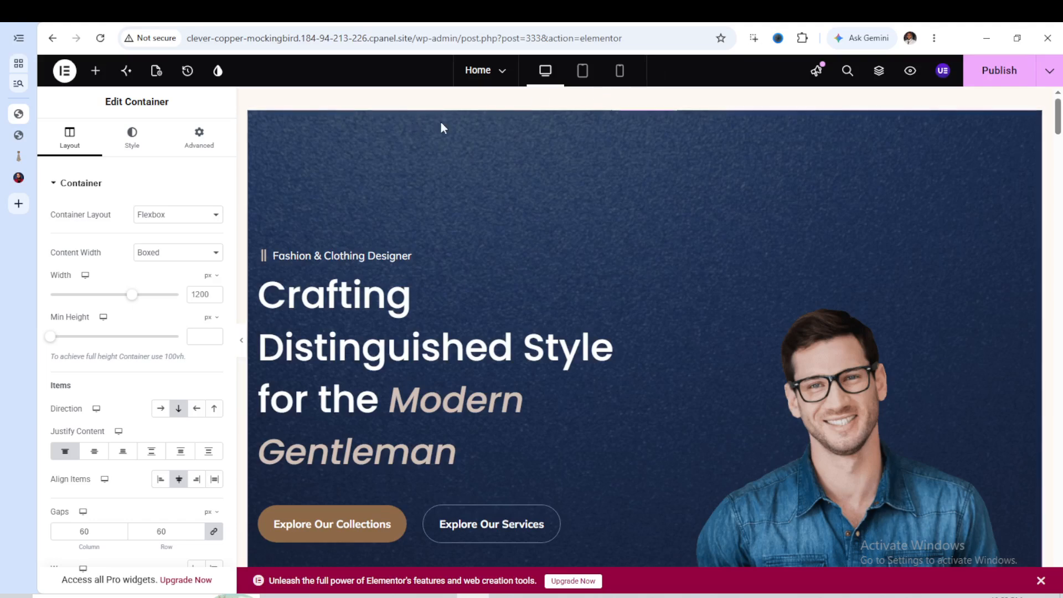
Check the inserted hero section and publish the Home page.
scroll(569, 241, down, 10)
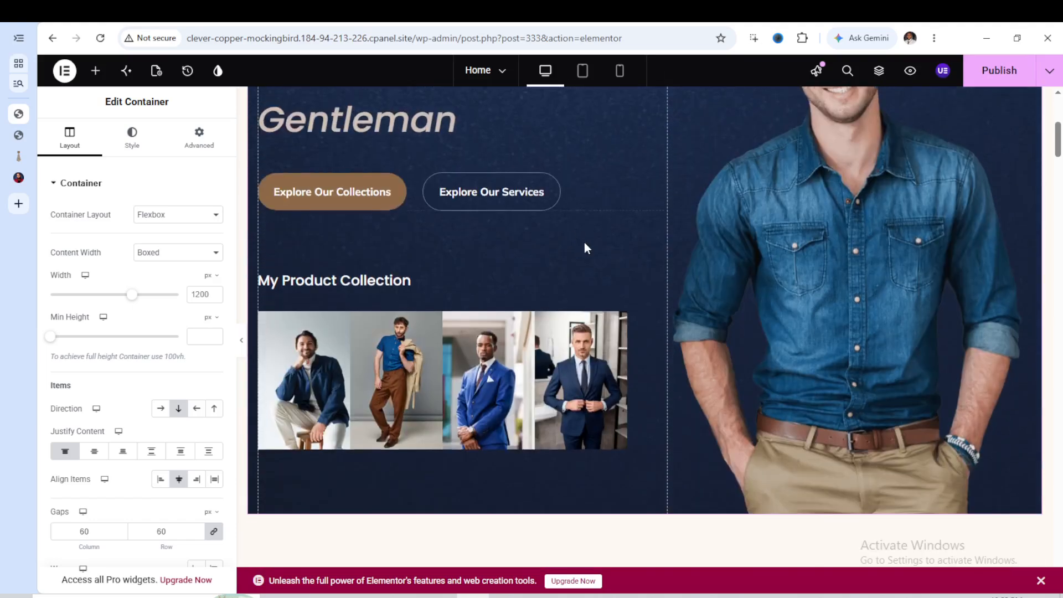
scroll(584, 242, up, 5)
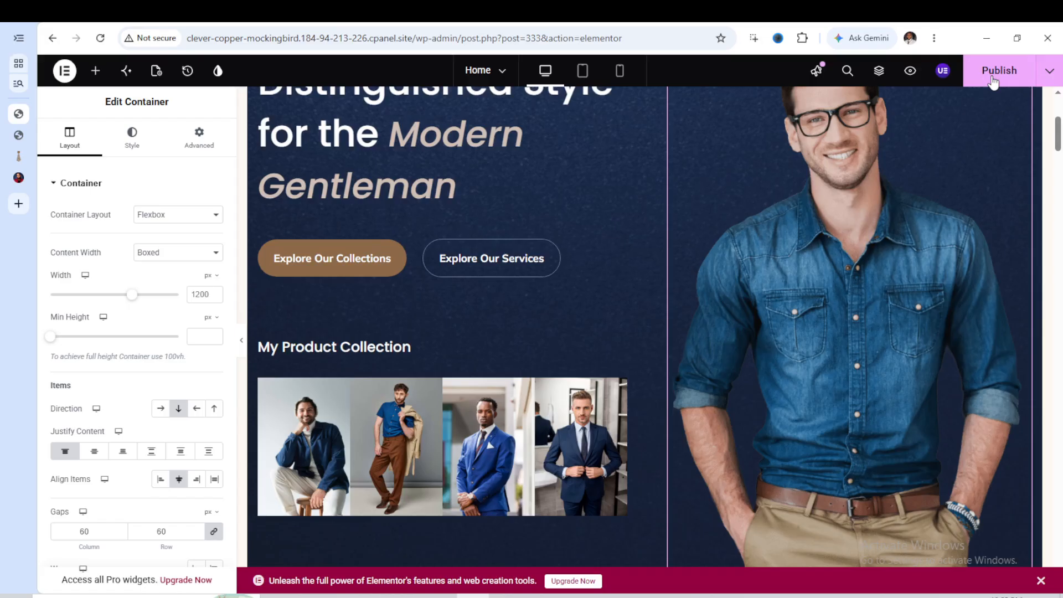
click(993, 80)
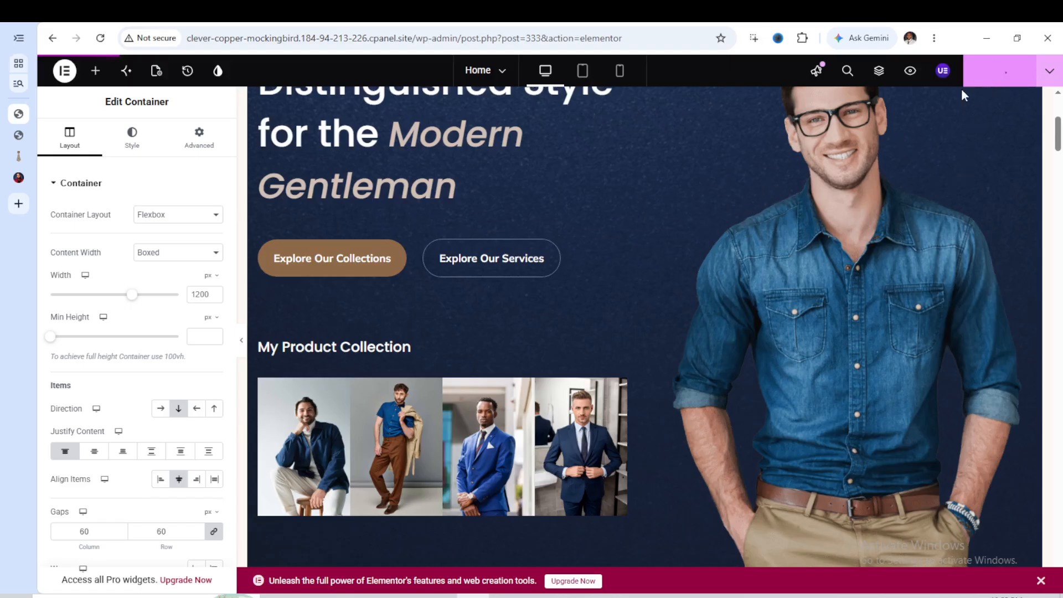
Look through the Home page sections from the hero and services down to the featured collection, design process and client testimonials.
scroll(840, 209, down, 3)
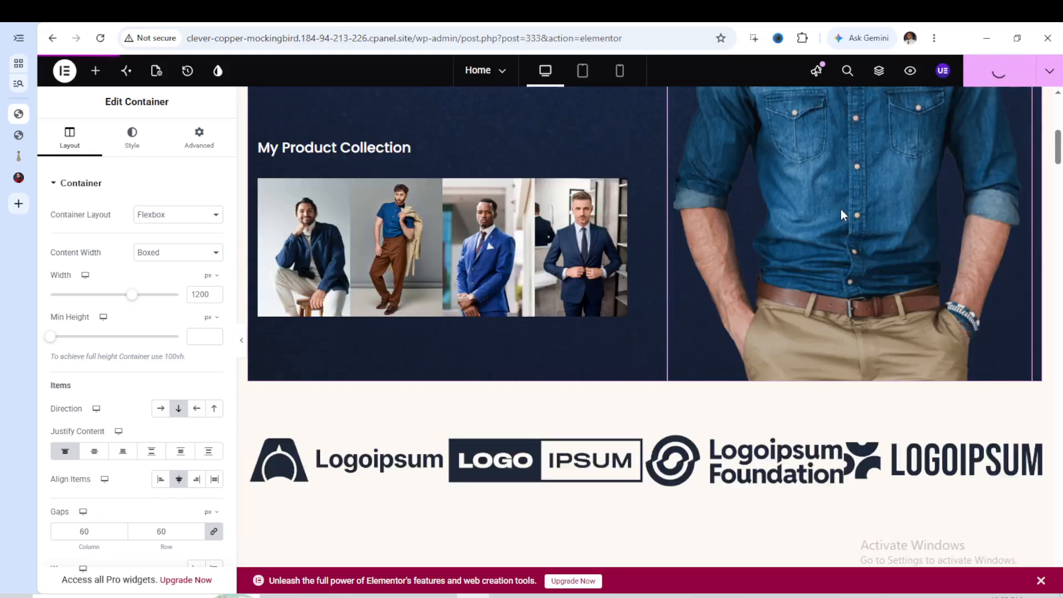
scroll(840, 208, up, 5)
scroll(840, 209, down, 1)
scroll(840, 210, down, 15)
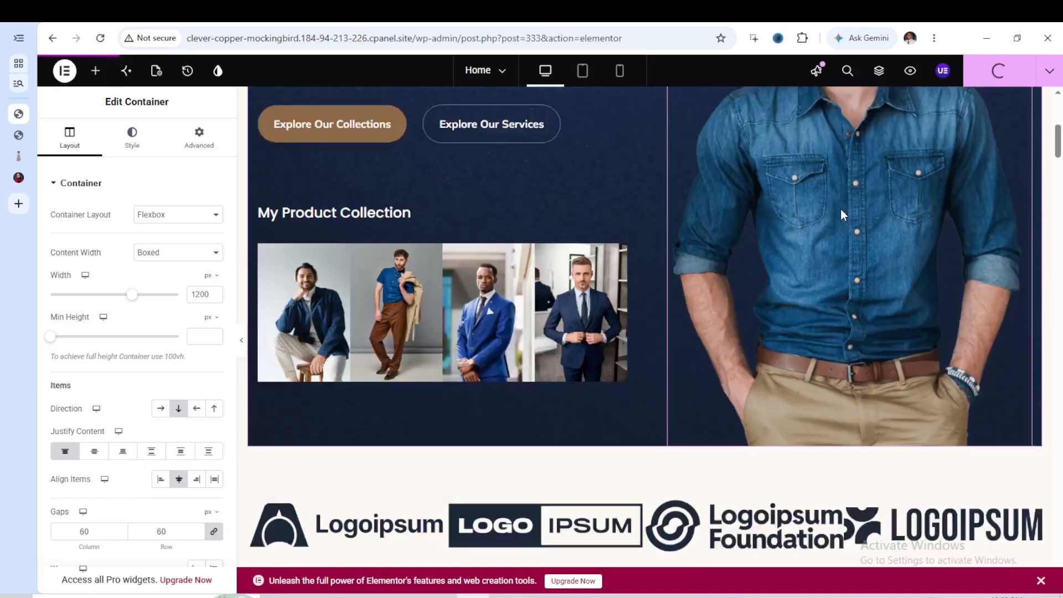
scroll(842, 215, down, 10)
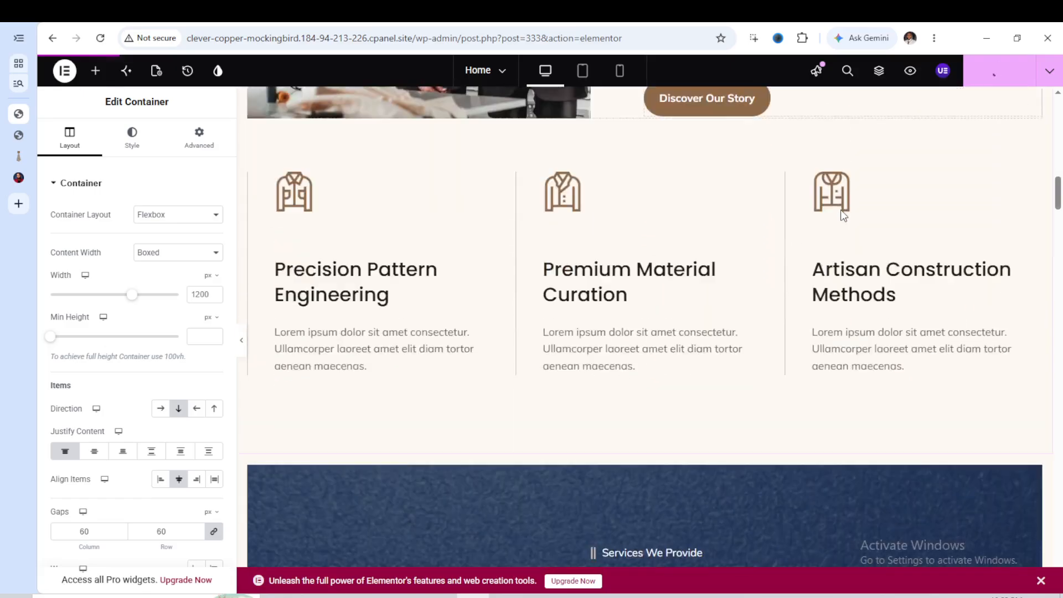
scroll(840, 215, down, 5)
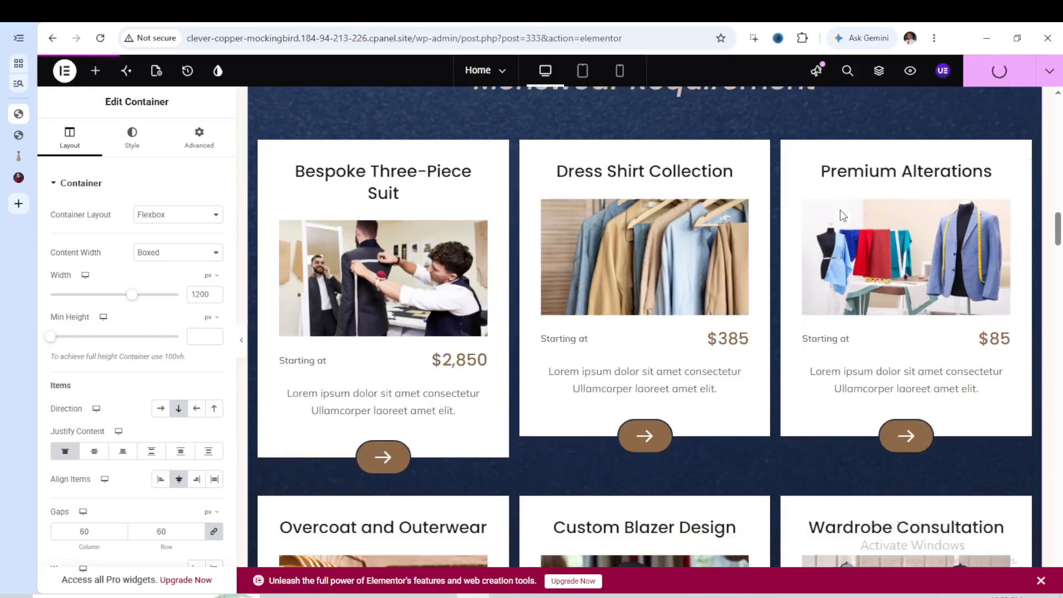
scroll(842, 215, down, 10)
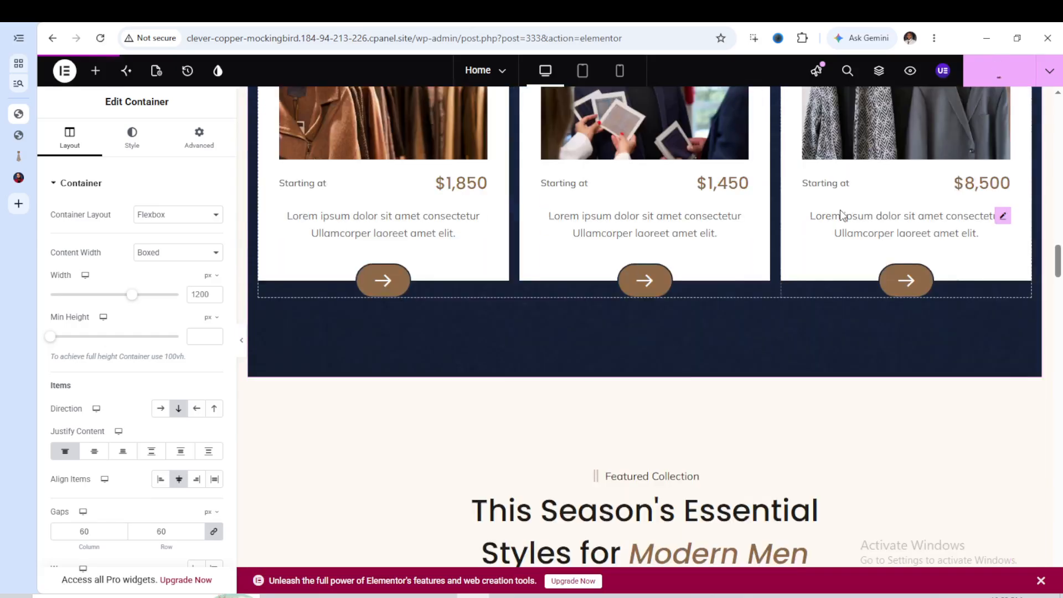
scroll(842, 213, down, 10)
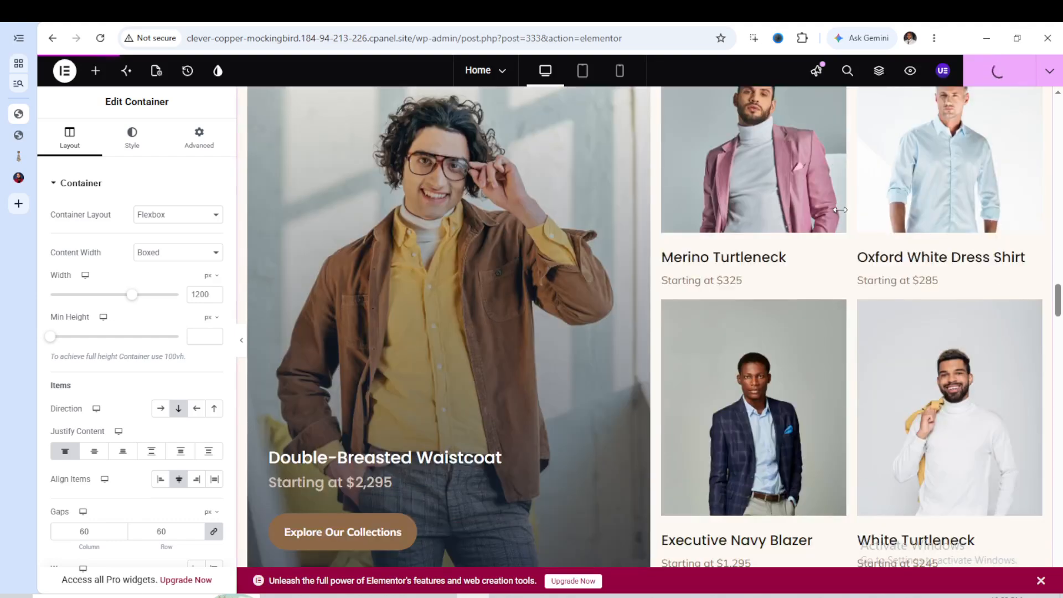
scroll(840, 211, down, 10)
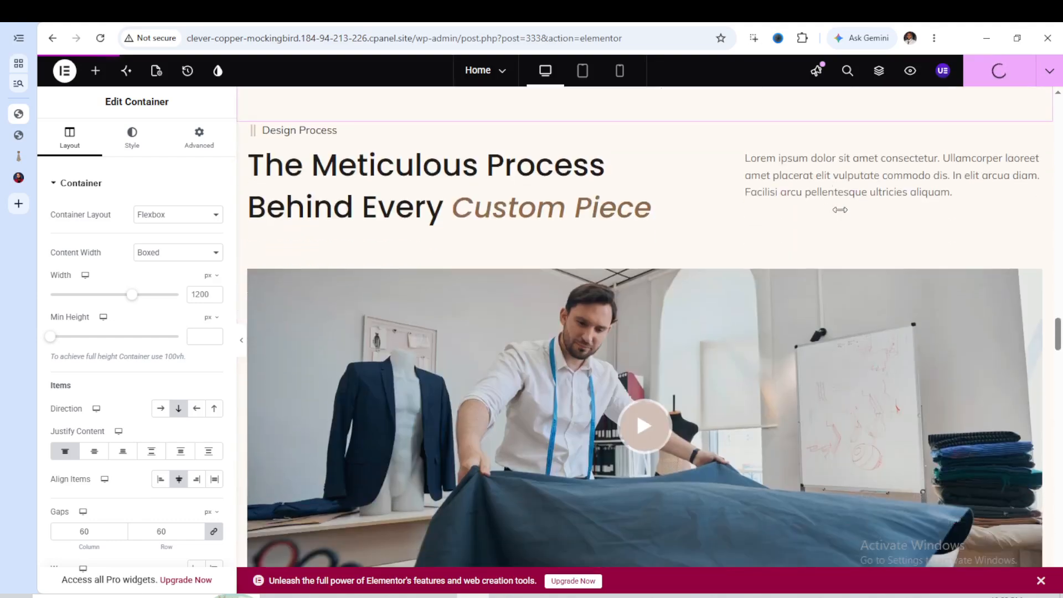
scroll(840, 211, down, 8)
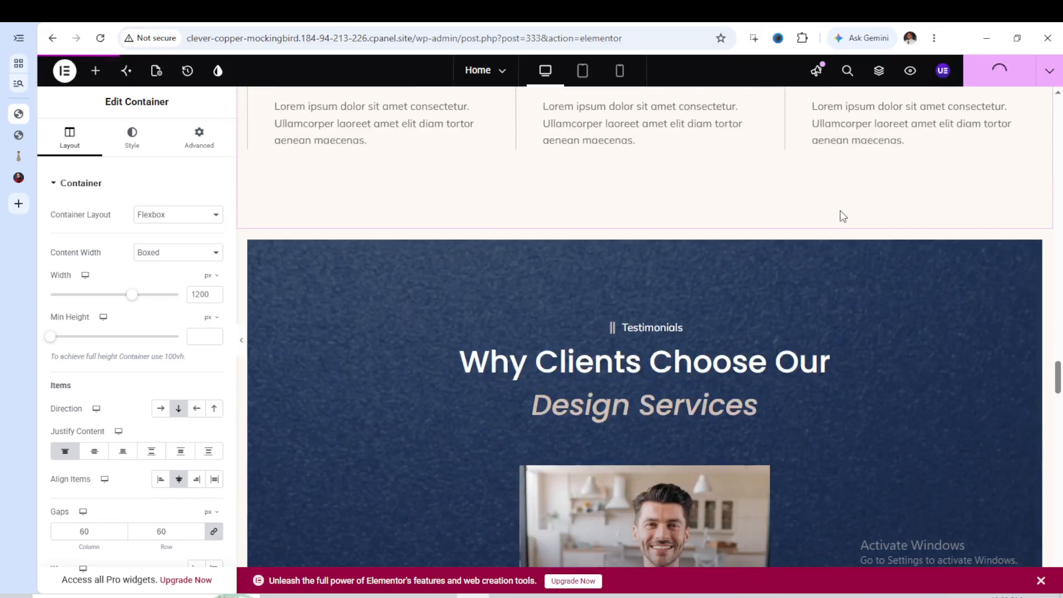
scroll(841, 216, down, 2)
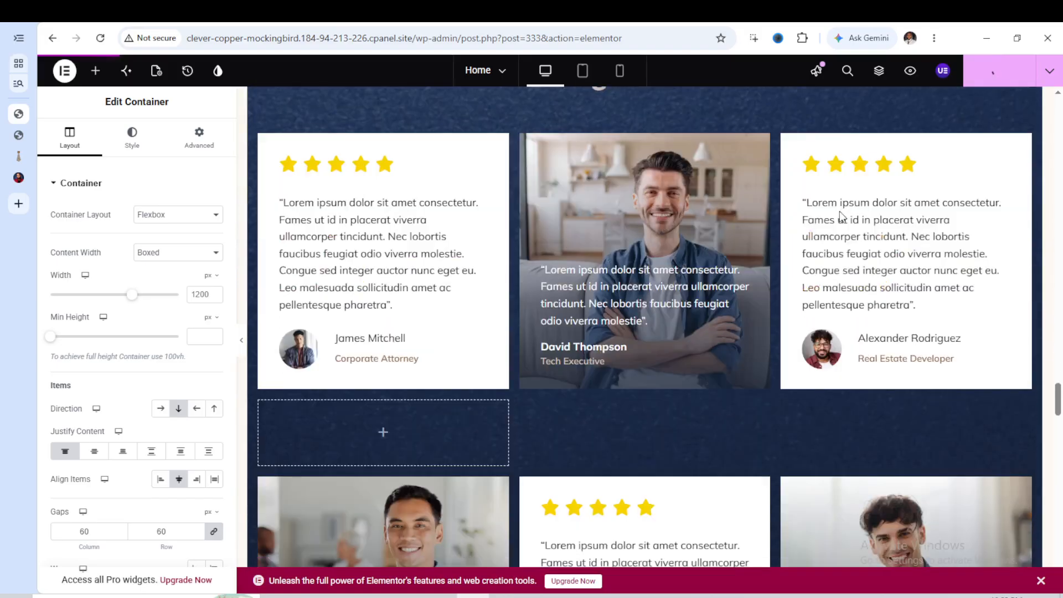
scroll(841, 216, down, 8)
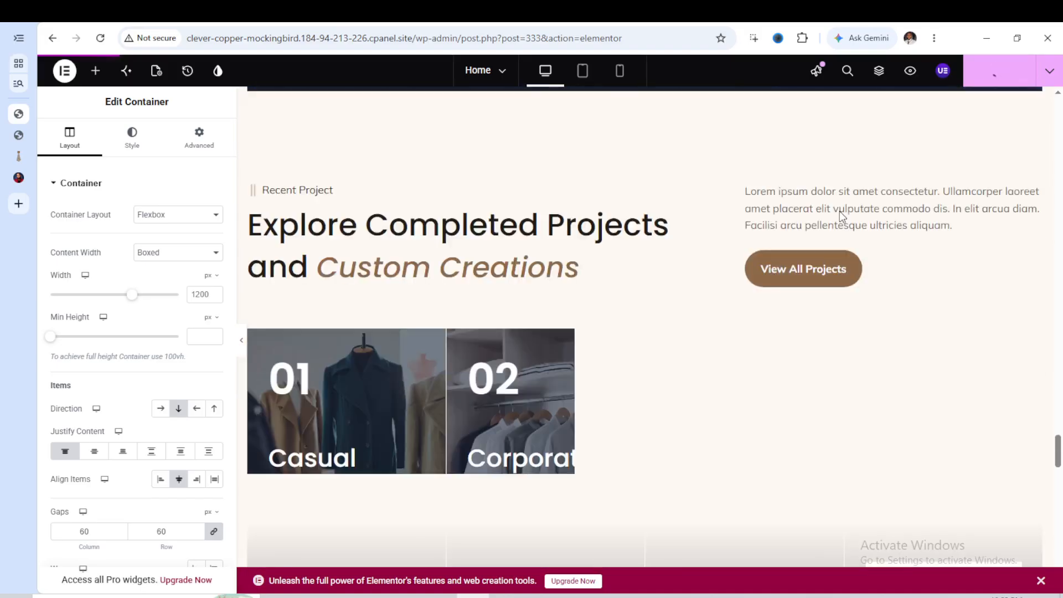
Examine the layout of the Recent Project cards and the Workshop & Capabilities section beneath them.
scroll(839, 211, down, 6)
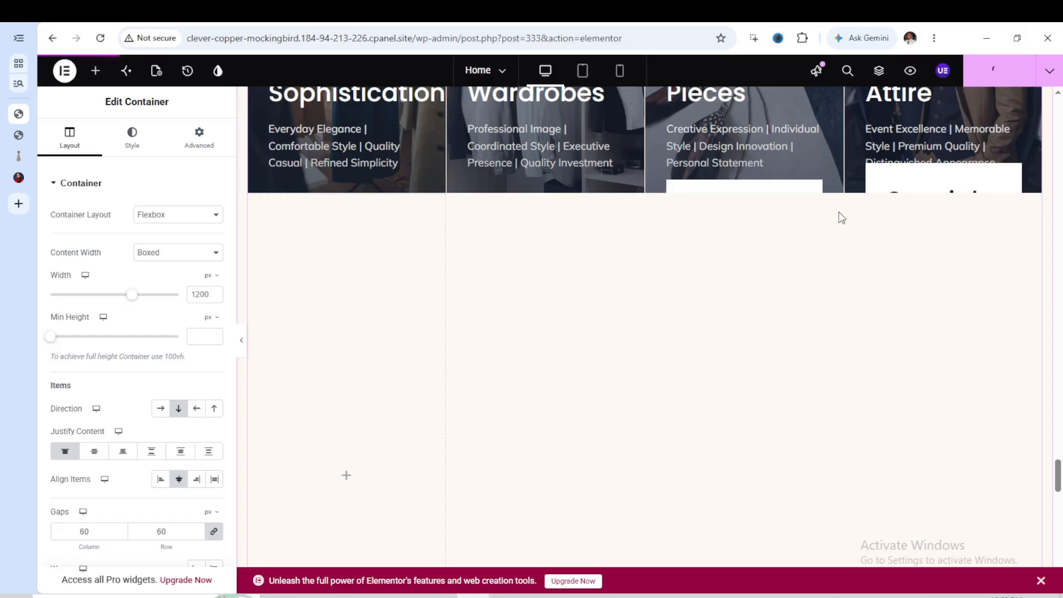
scroll(842, 218, down, 3)
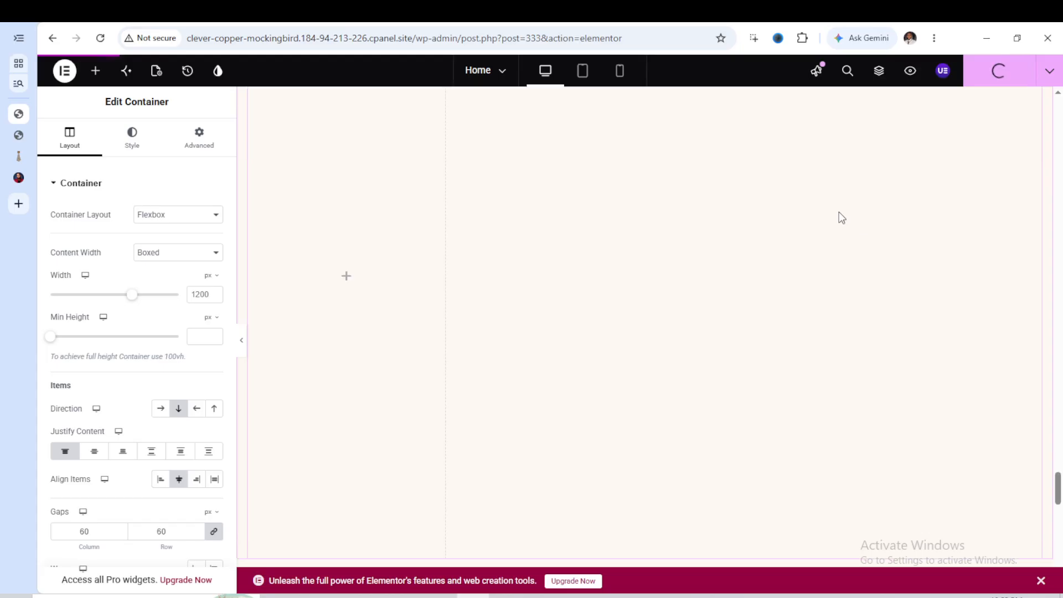
scroll(842, 218, up, 3)
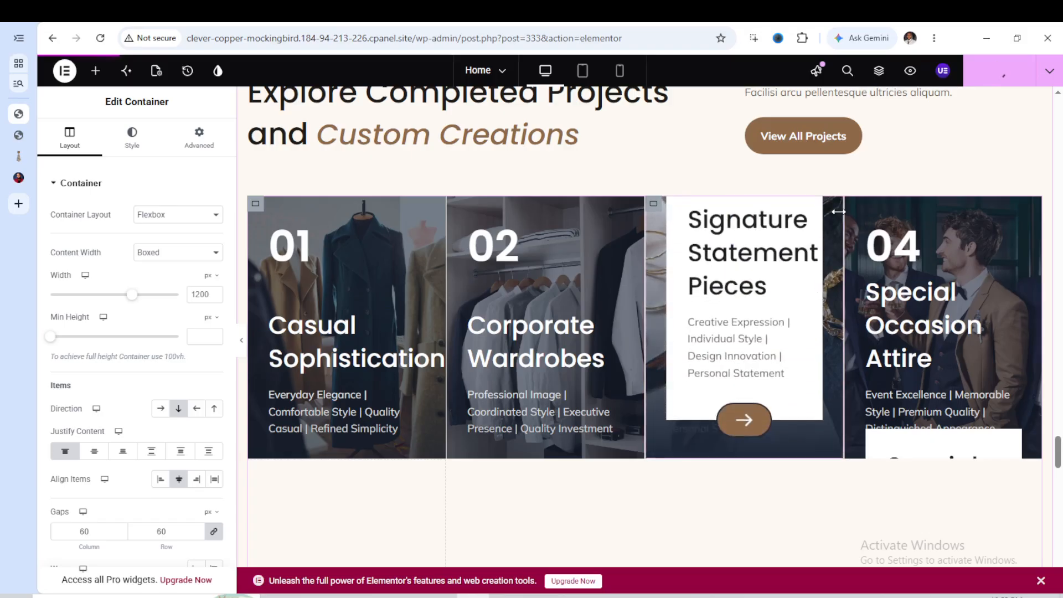
scroll(838, 211, down, 10)
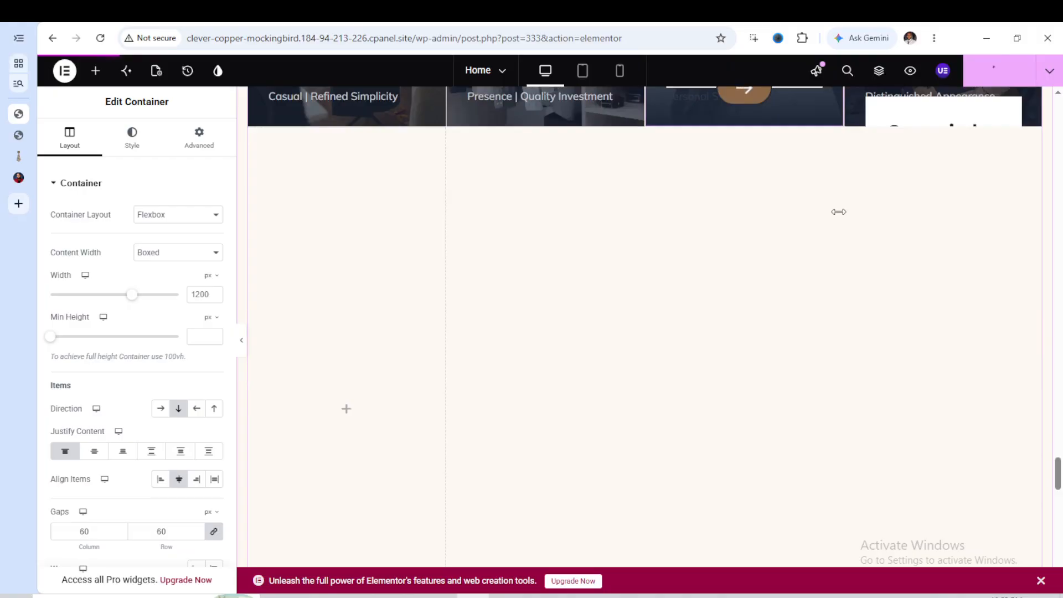
scroll(839, 212, down, 7)
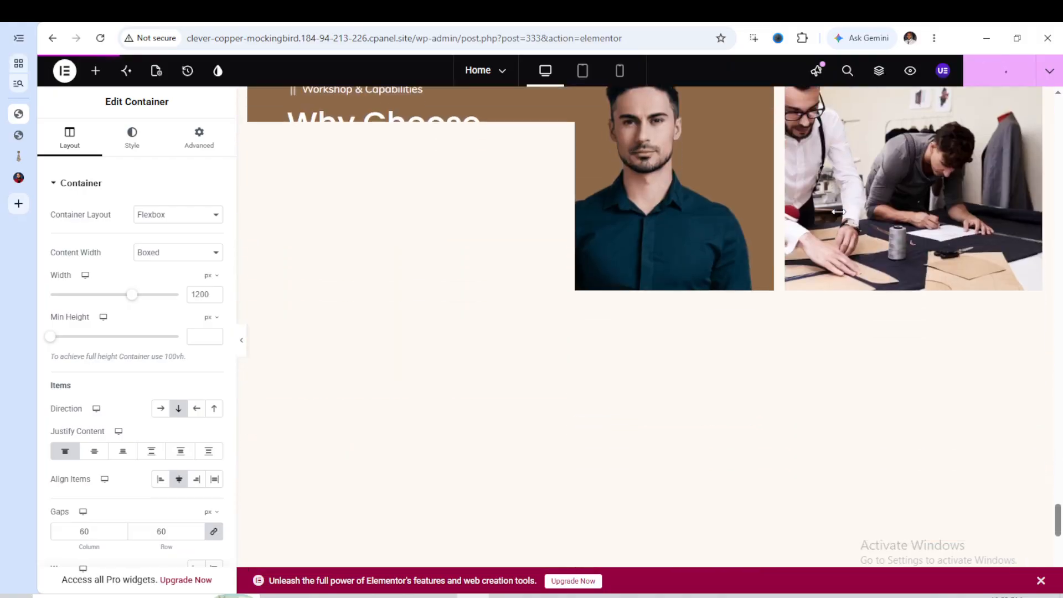
scroll(760, 183, up, 12)
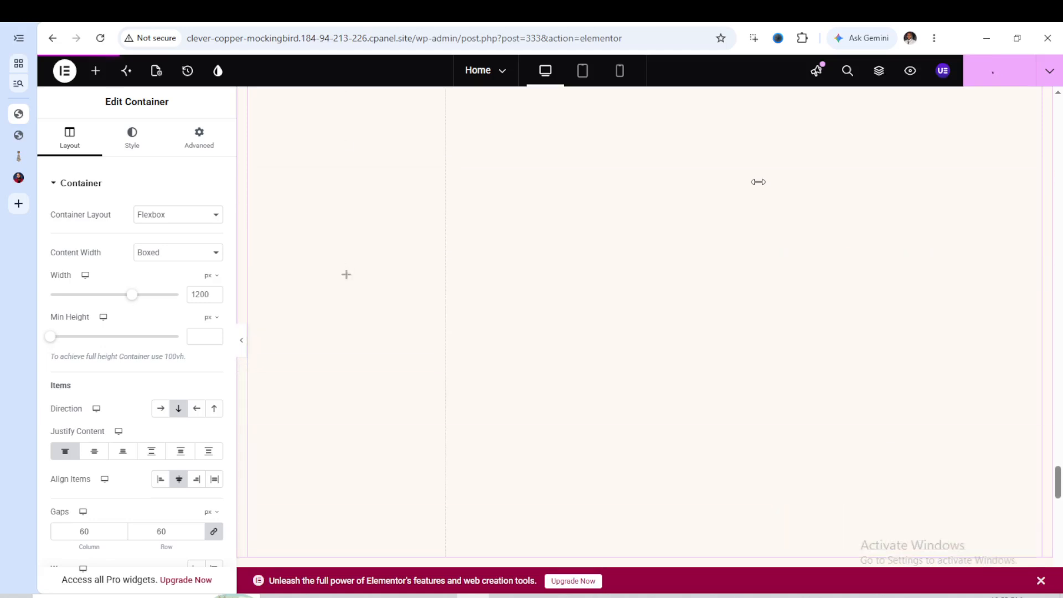
scroll(758, 182, up, 6)
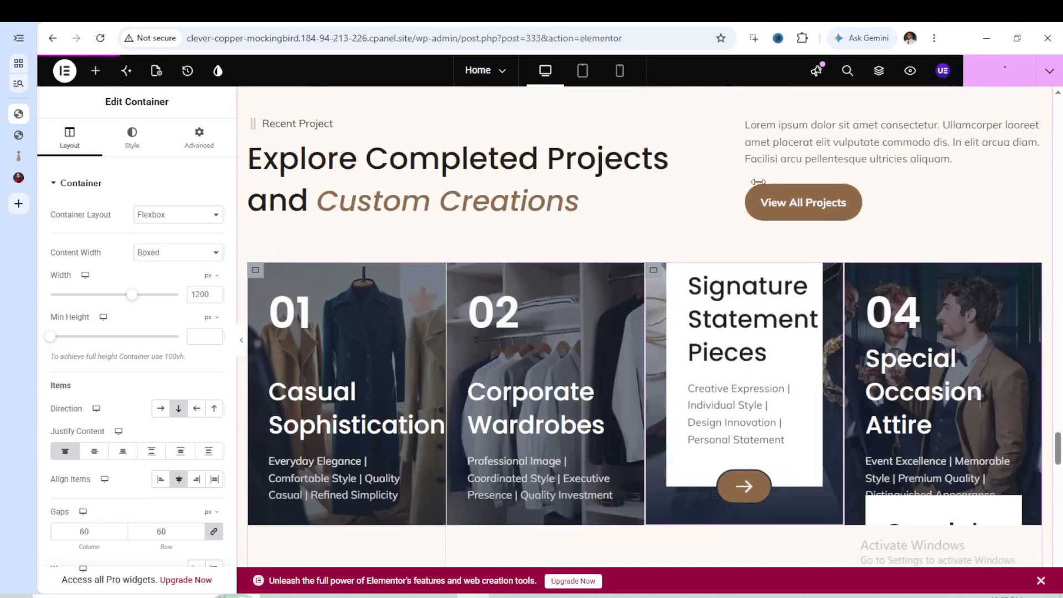
scroll(759, 207, down, 3)
scroll(760, 207, up, 5)
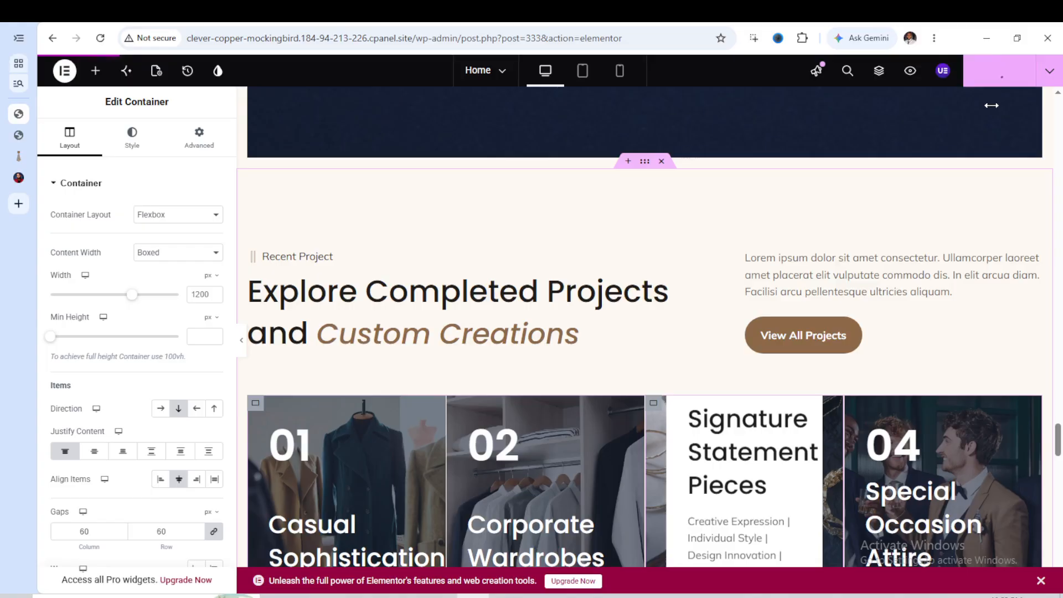
scroll(640, 245, down, 10)
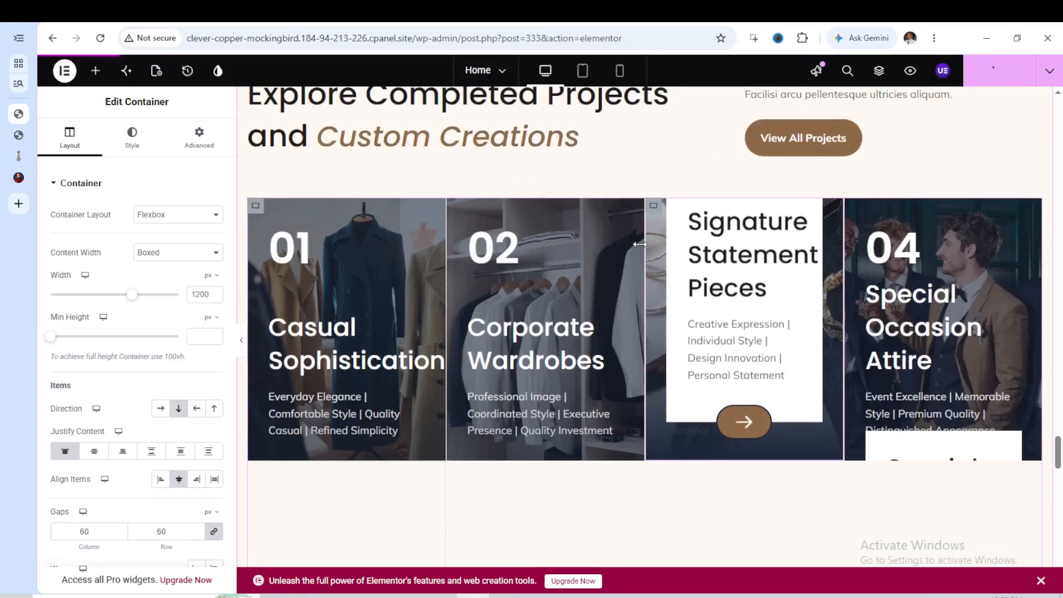
scroll(640, 245, down, 15)
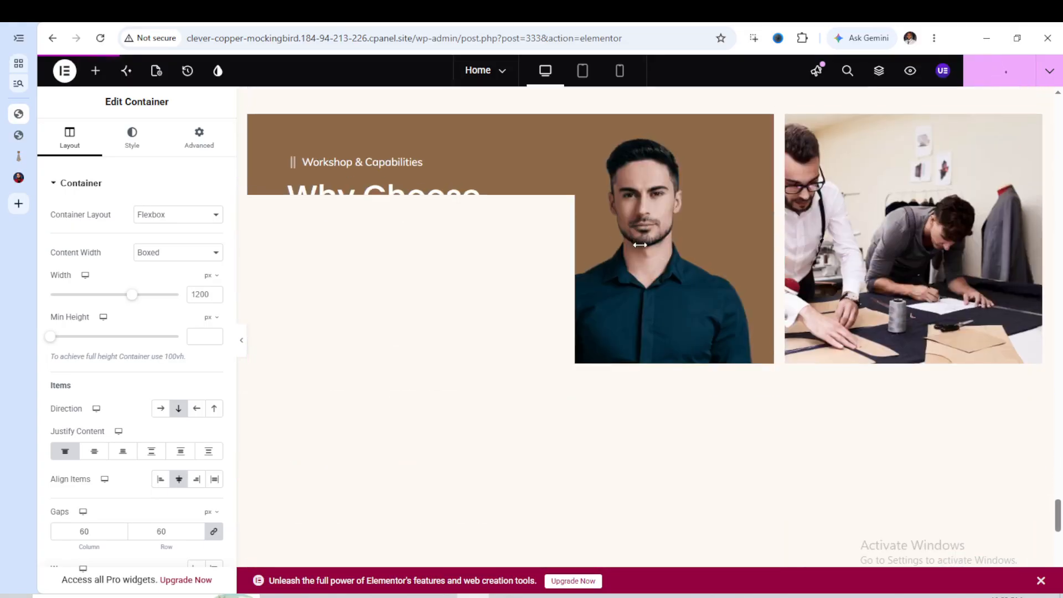
scroll(742, 260, down, 3)
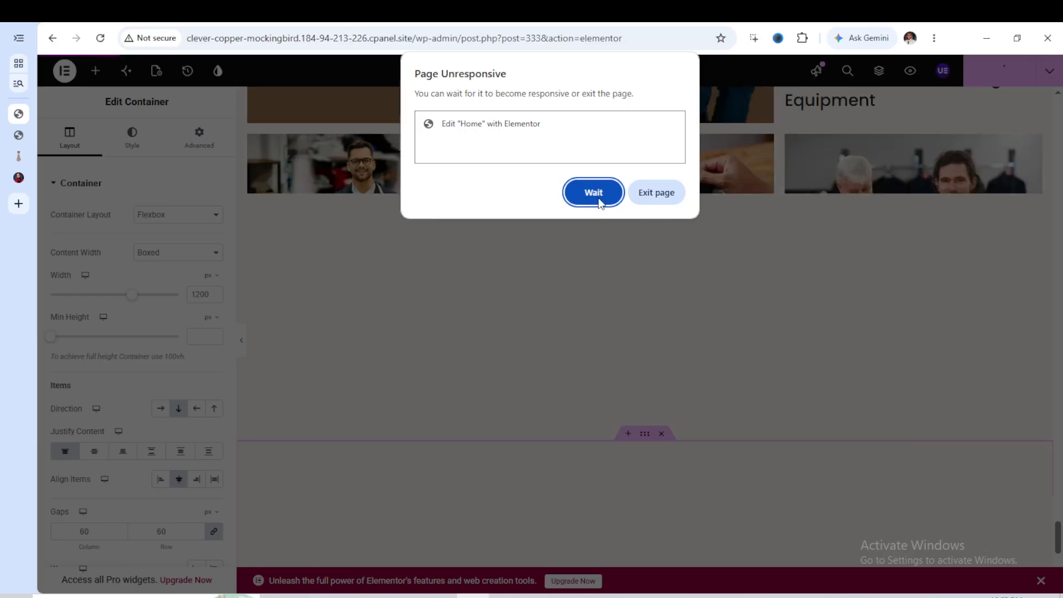
Keep waiting for the editor page to respond and review the Workshop & Capabilities and Fashion Insights & News sections.
click(604, 195)
scroll(718, 219, up, 15)
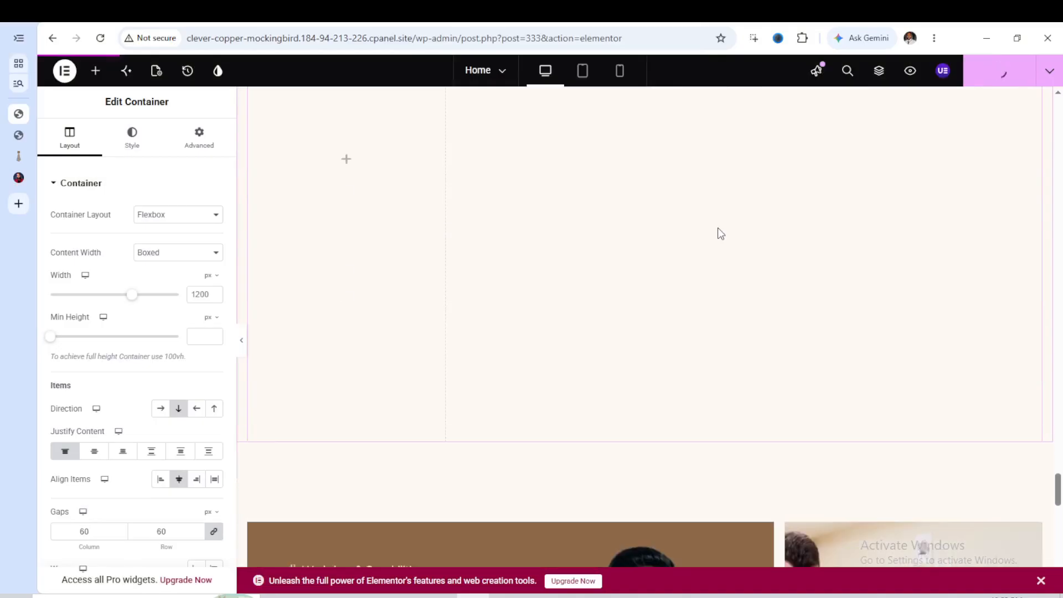
scroll(718, 233, down, 10)
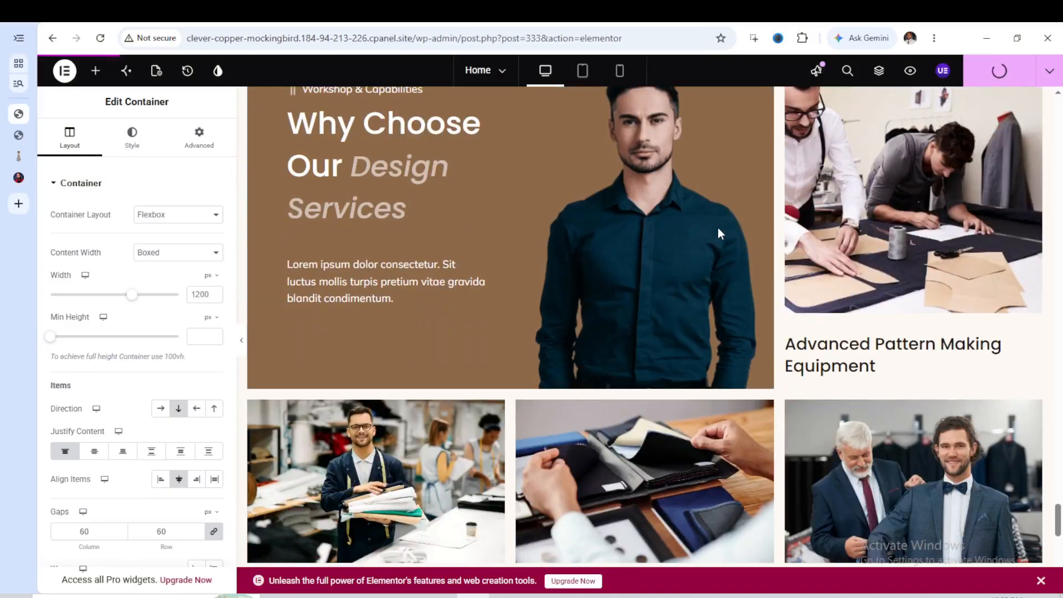
scroll(718, 228, down, 6)
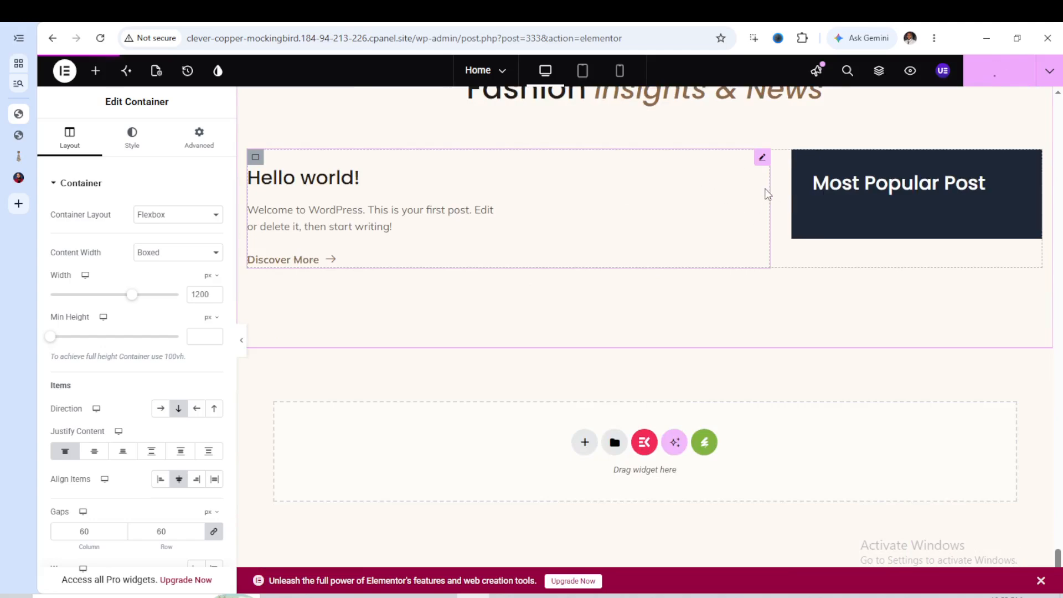
scroll(767, 194, up, 5)
scroll(468, 222, down, 4)
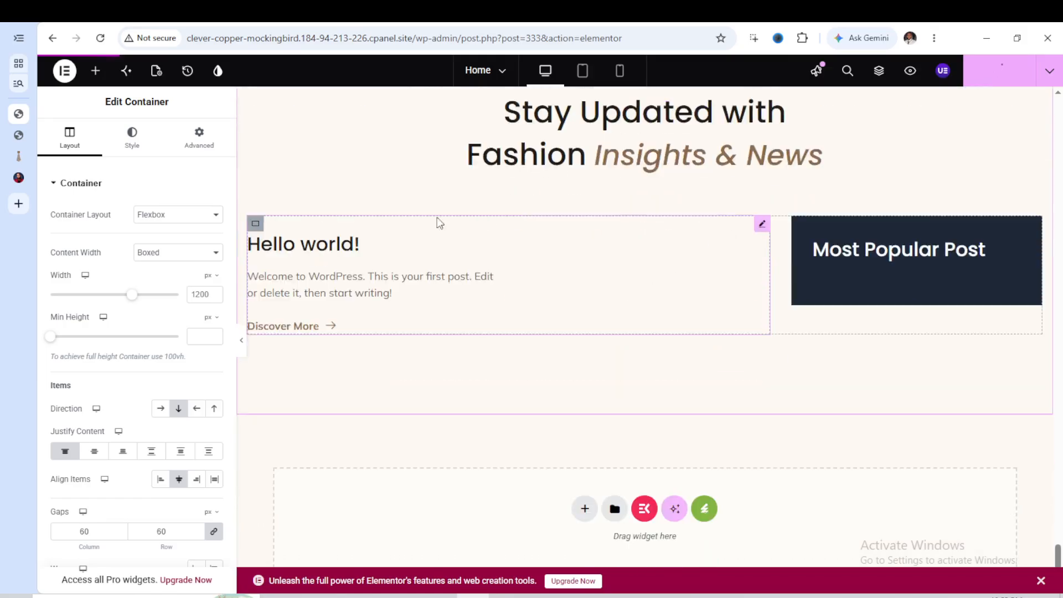
Reword the Blog & News section heading to "Stay Focused with Fashion {{Insights & News}}".
scroll(540, 188, up, 1)
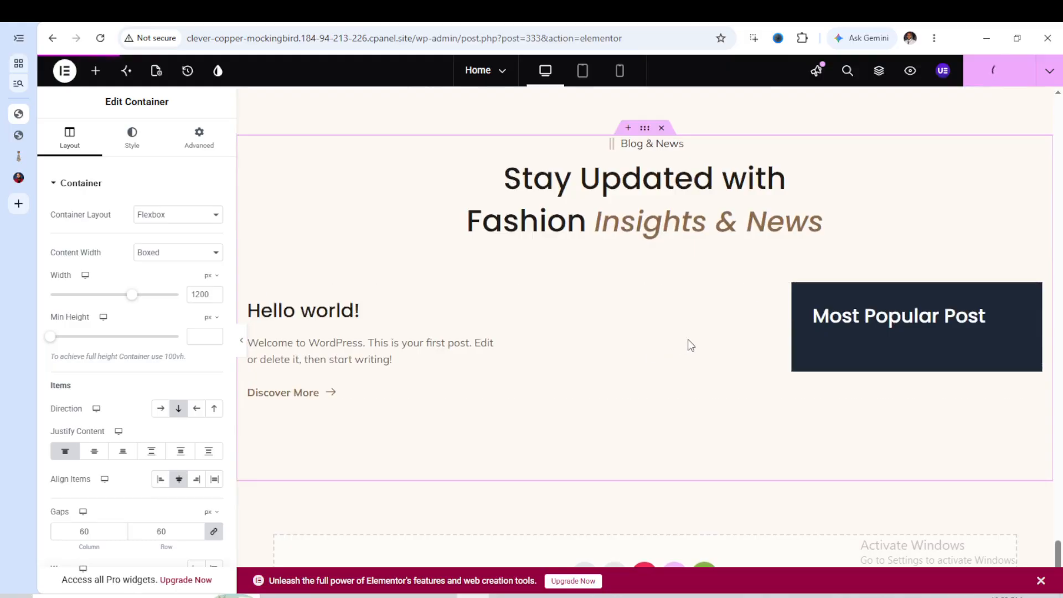
scroll(586, 263, up, 1)
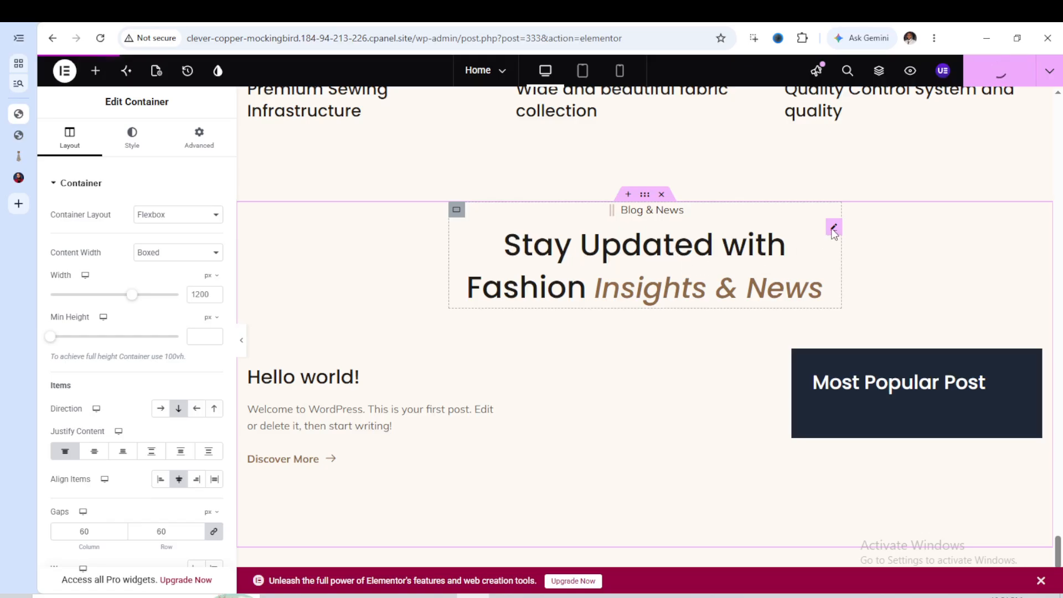
click(670, 258)
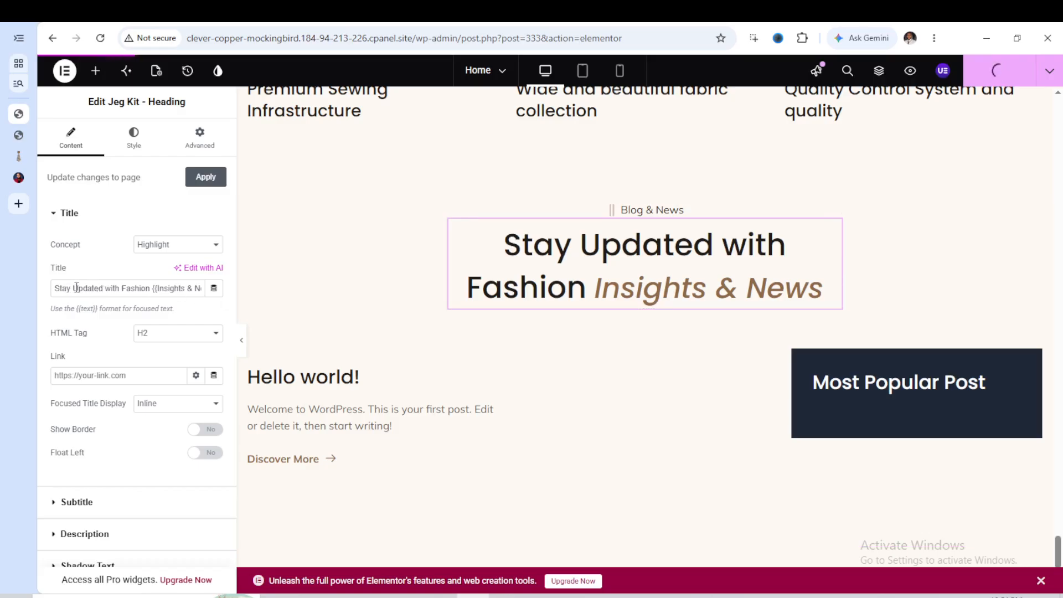
drag(72, 288, 103, 289)
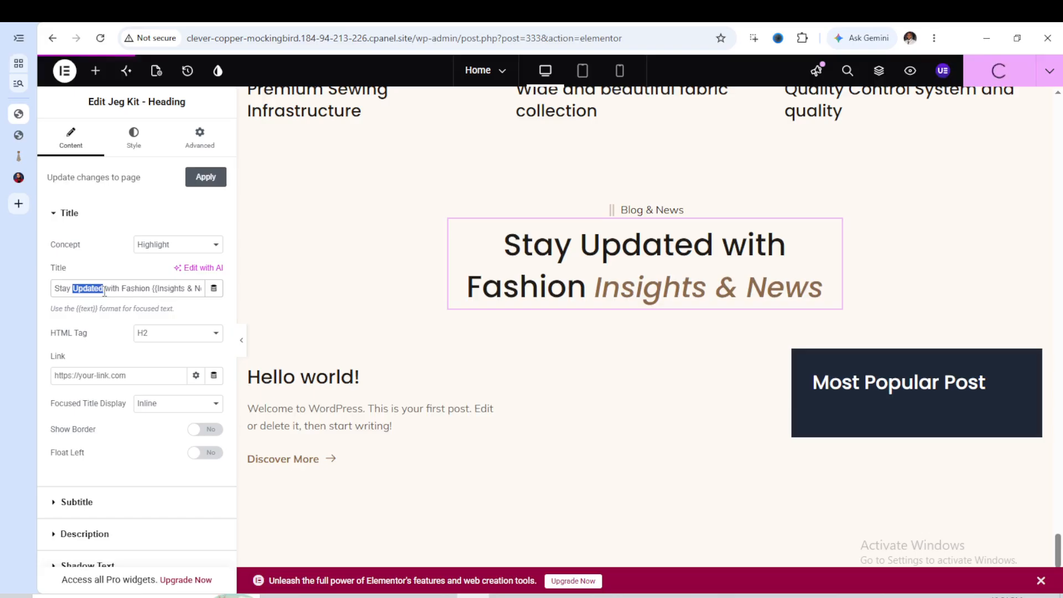
text(Focused)
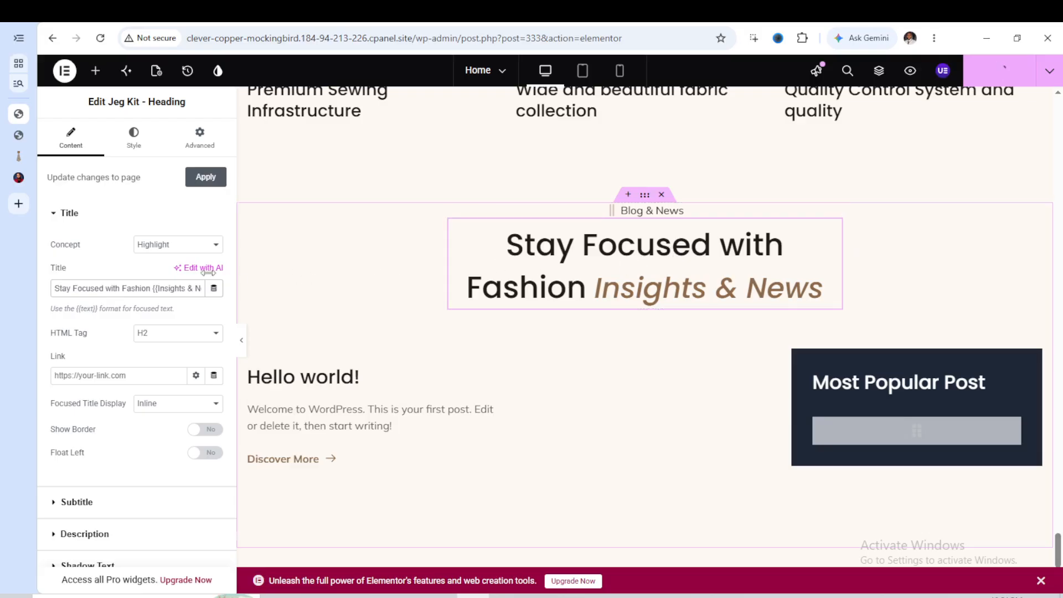
Recolour the heading's focused text "Insights & News" to a bright red.
scroll(158, 286, down, 1)
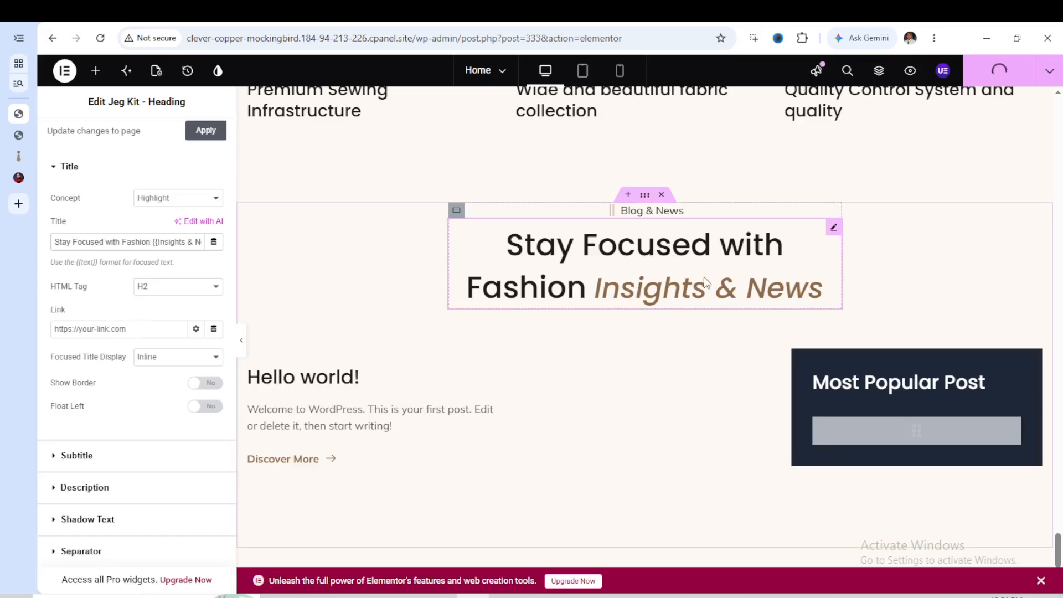
scroll(115, 173, up, 1)
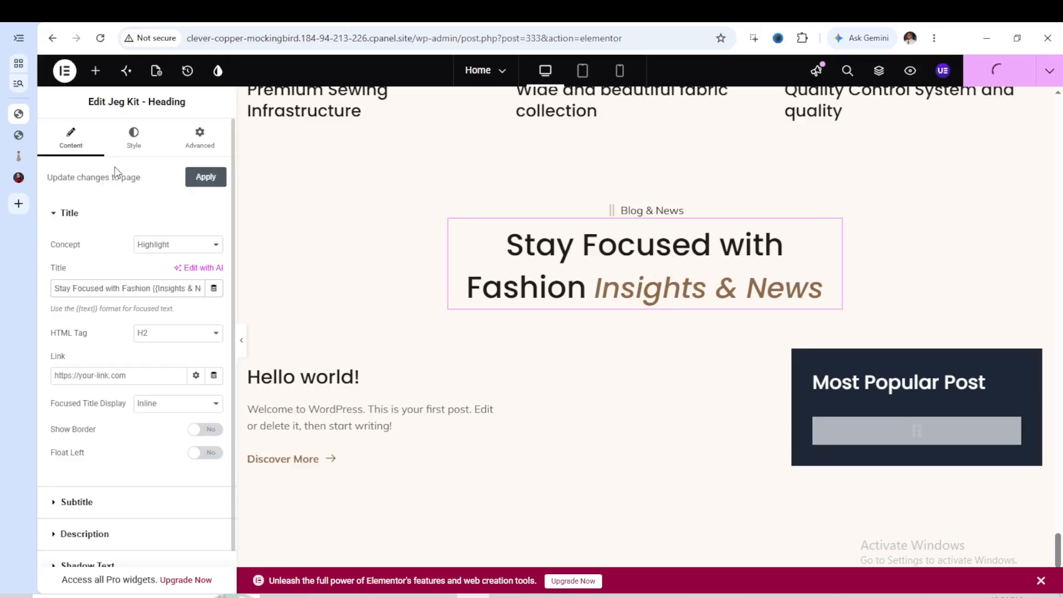
click(134, 151)
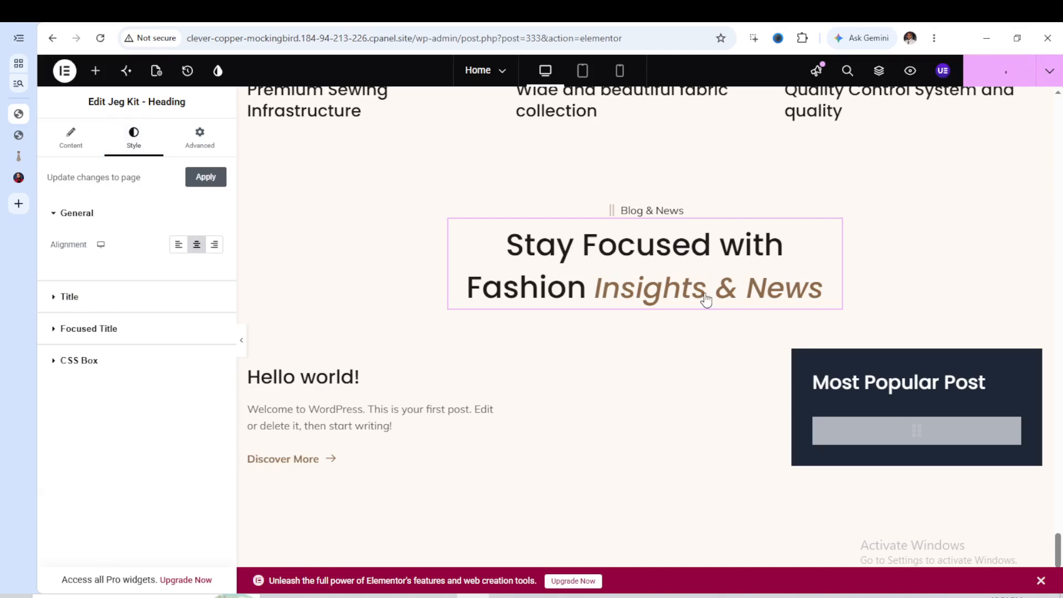
click(51, 328)
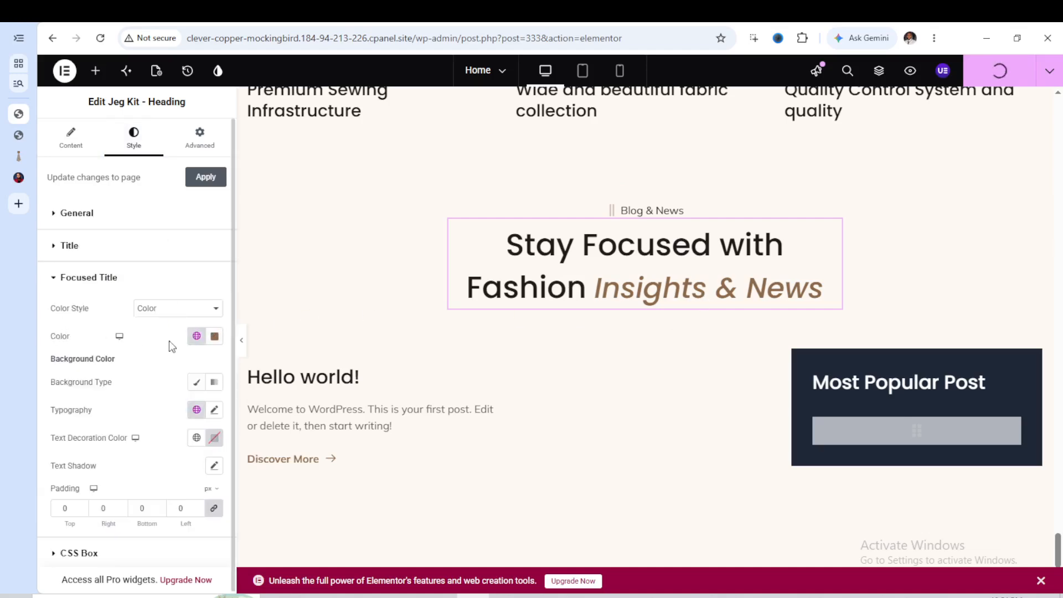
click(215, 336)
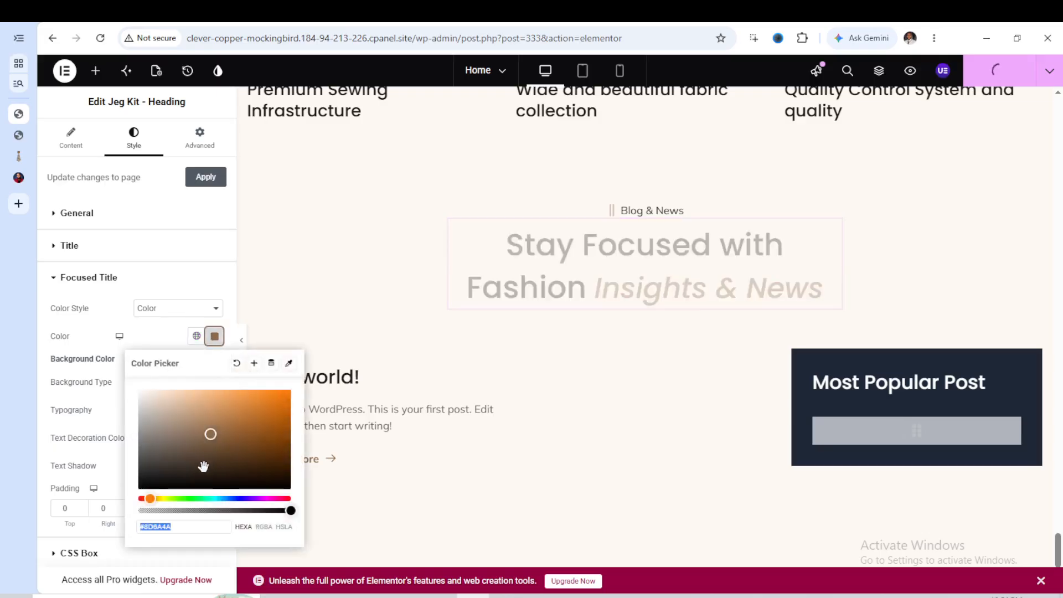
drag(153, 498, 140, 499)
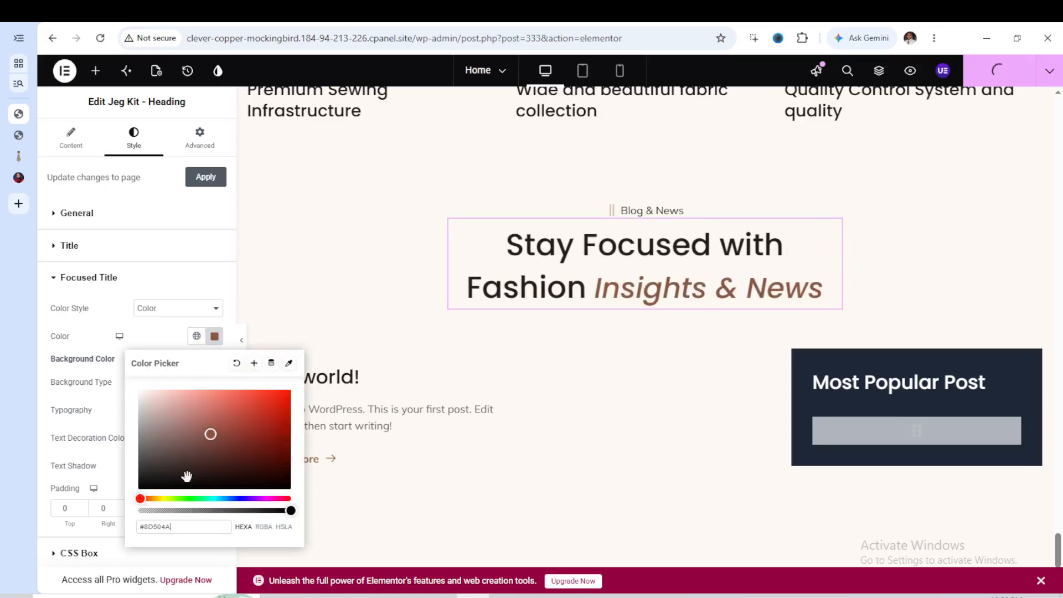
click(209, 437)
drag(247, 417, 279, 396)
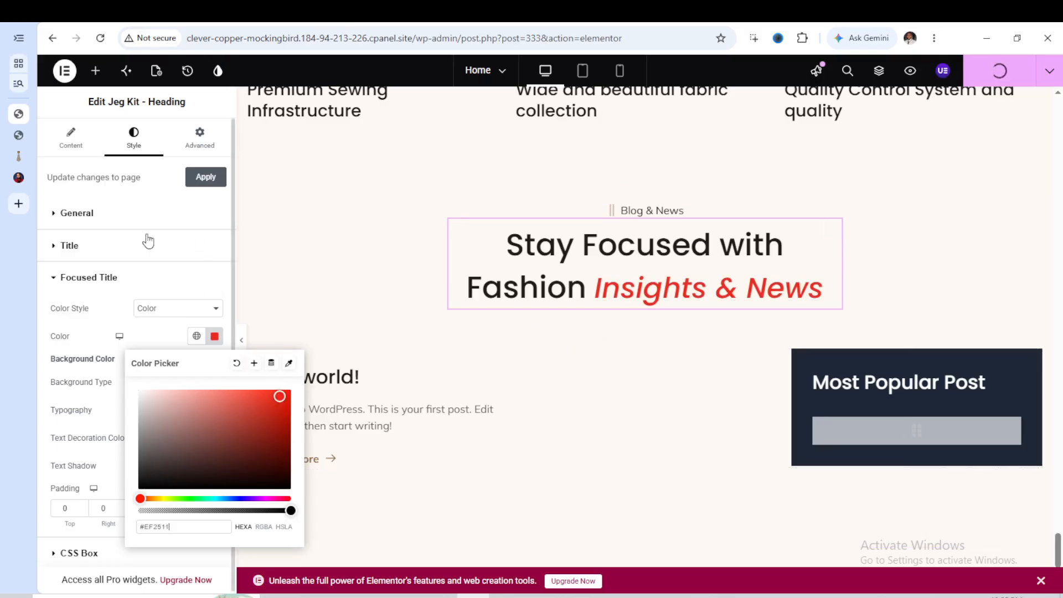
Set the main title colour of the "Stay Focused with Fashion" heading to a dark blue.
click(60, 248)
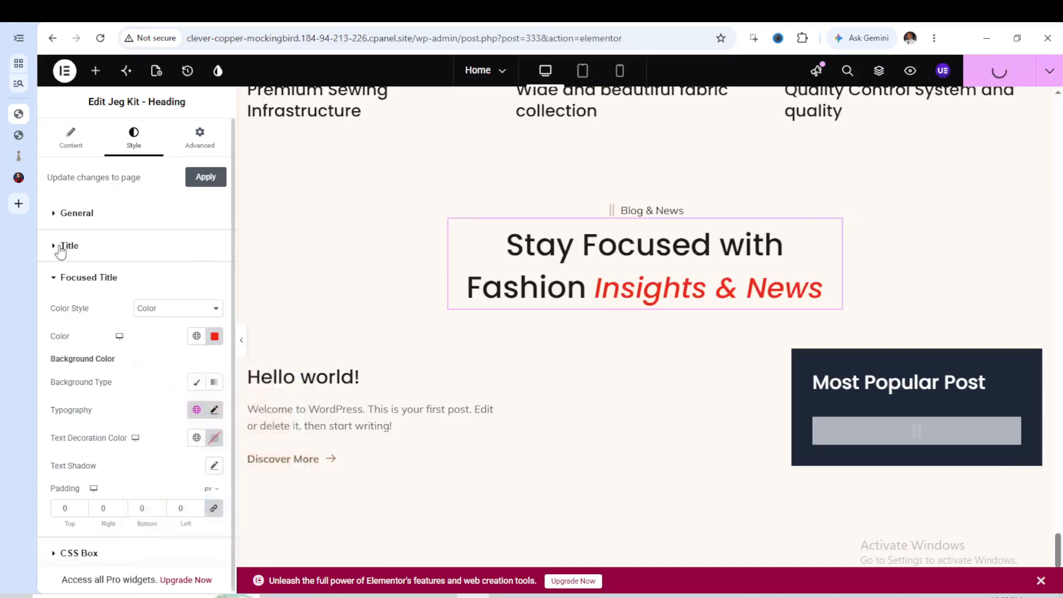
click(65, 251)
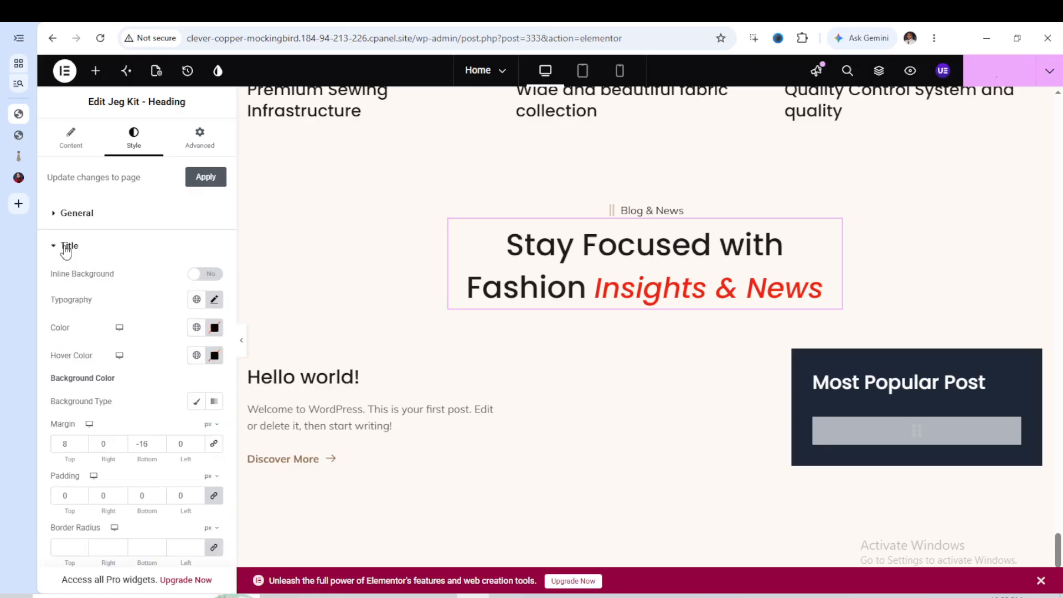
click(65, 249)
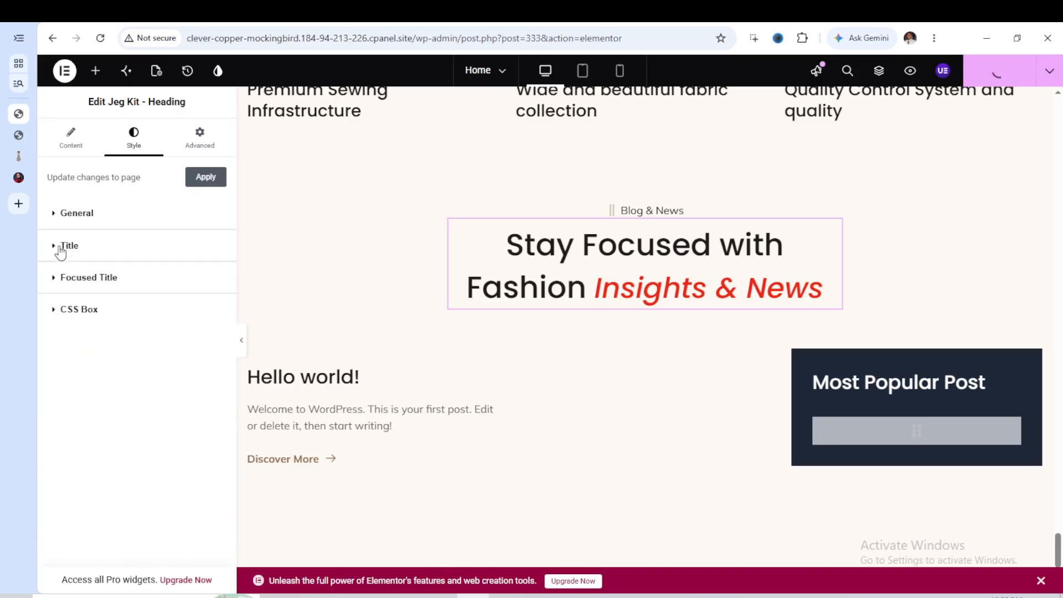
click(62, 253)
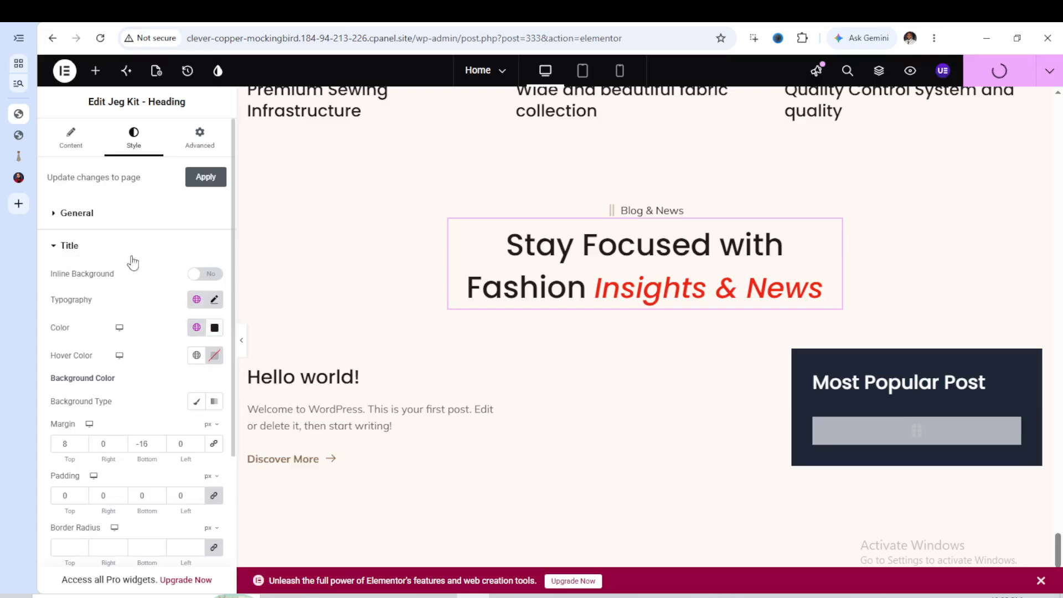
click(212, 331)
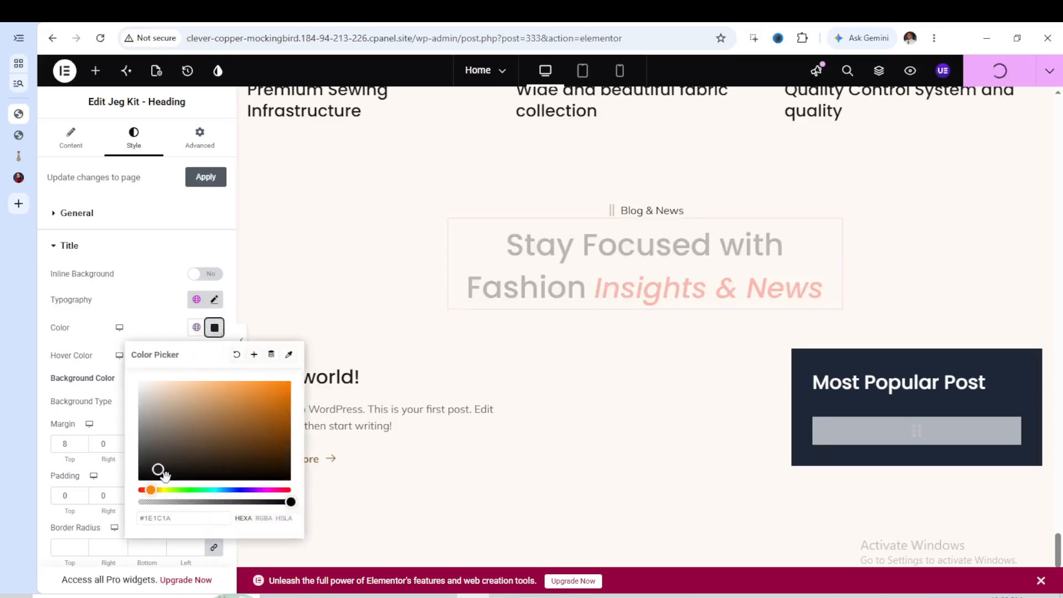
drag(150, 490, 244, 489)
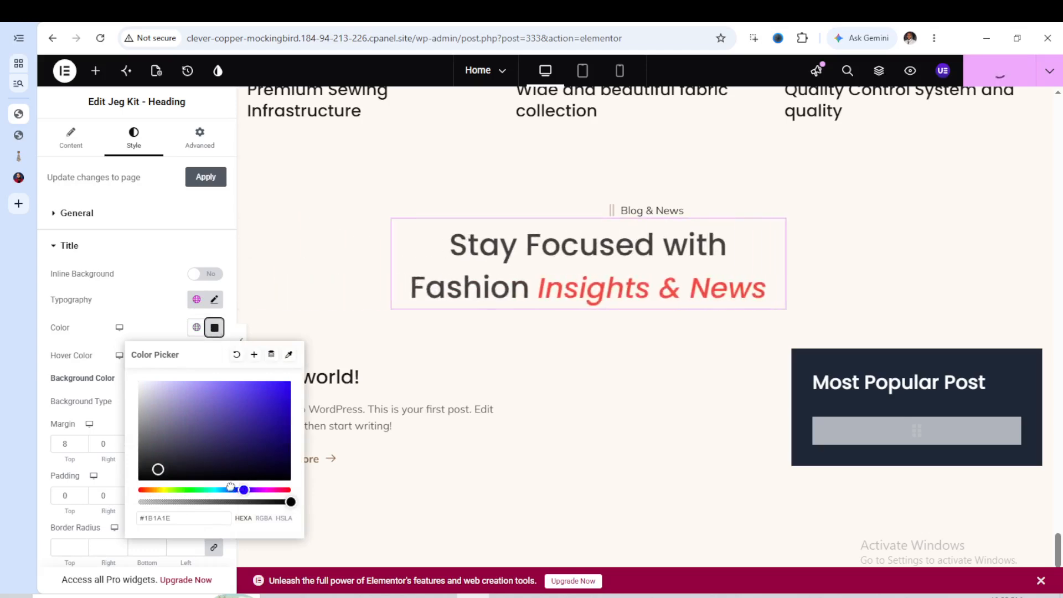
drag(161, 457, 280, 420)
click(379, 273)
Save the Home page changes and reload the live site in its own browser tab.
scroll(606, 255, up, 4)
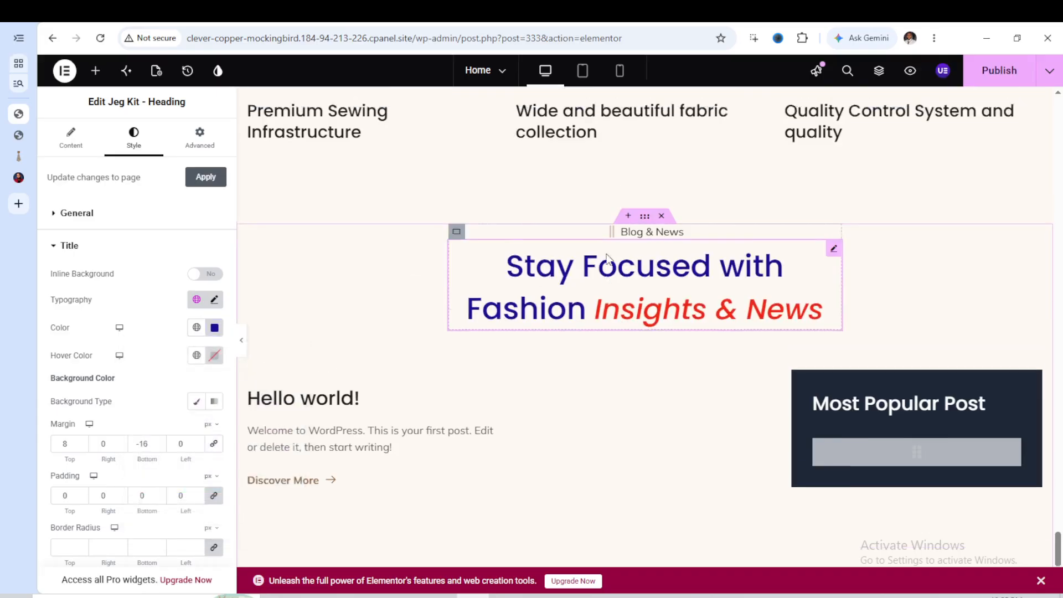
scroll(606, 254, up, 1)
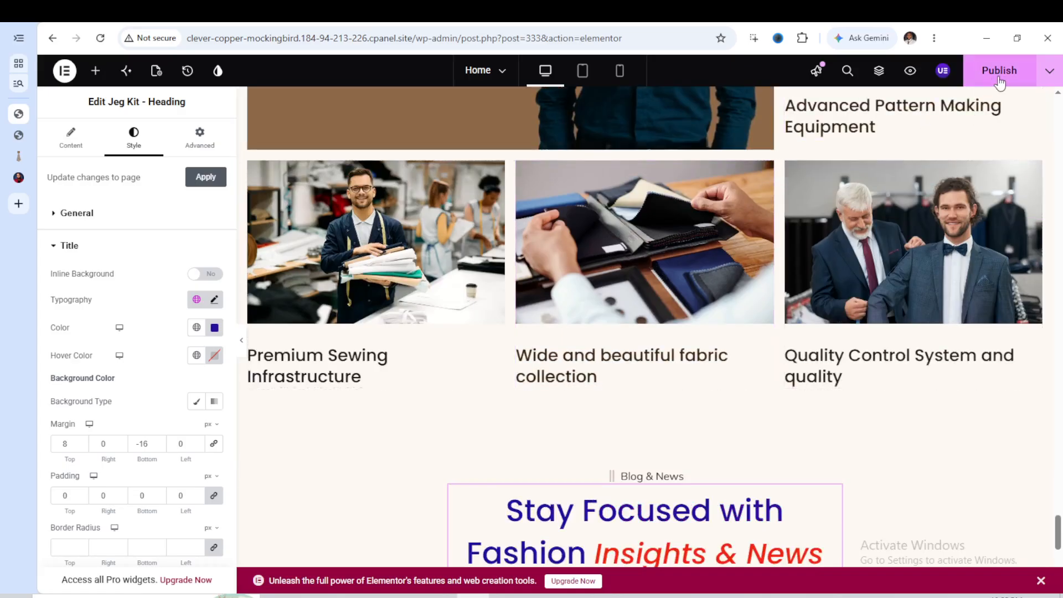
key(ctrl+s)
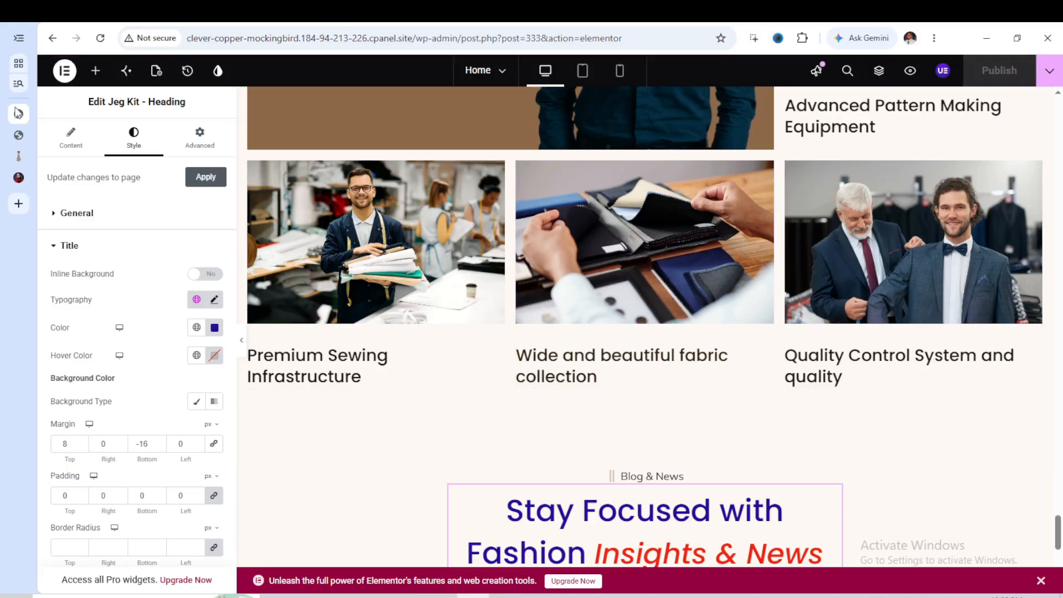
click(23, 139)
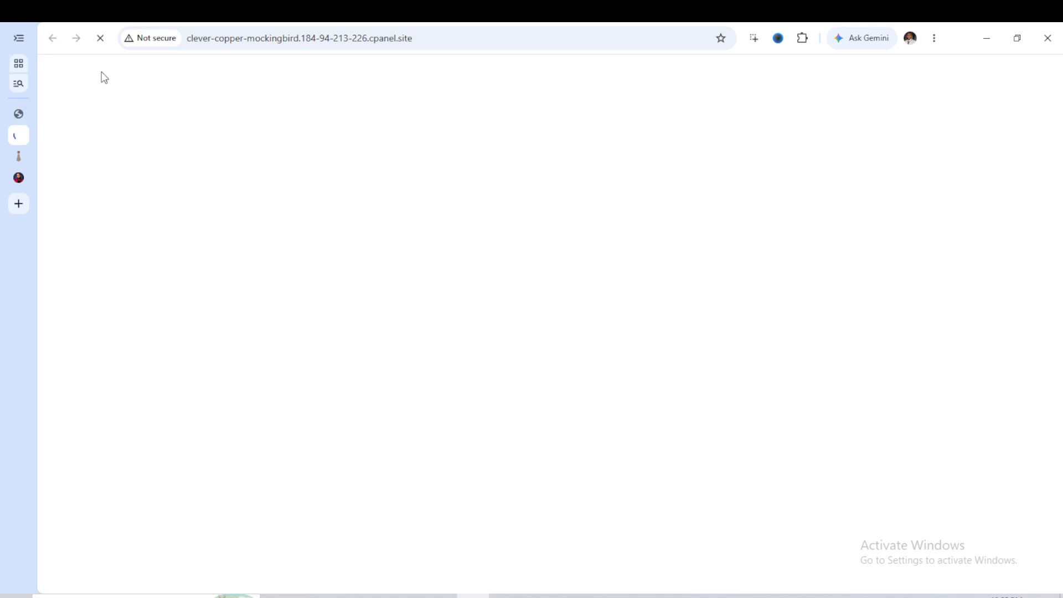
click(101, 39)
click(101, 40)
Back in the editor, replace the "Wide and beautiful fabric collection" image box picture with the suits-and-blazer-hanging-on-wall image from the media library.
click(20, 113)
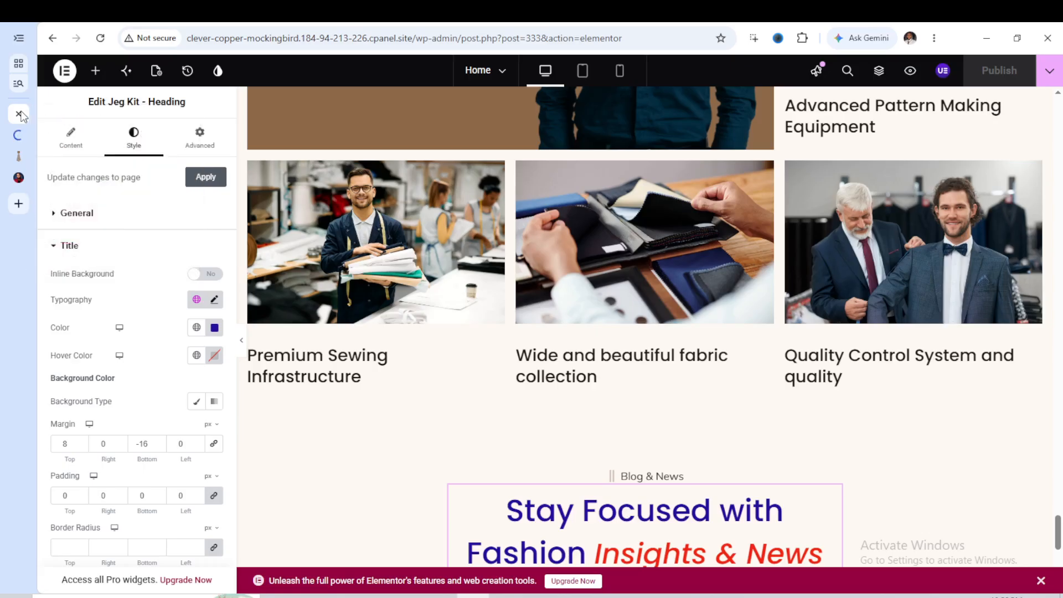
click(732, 213)
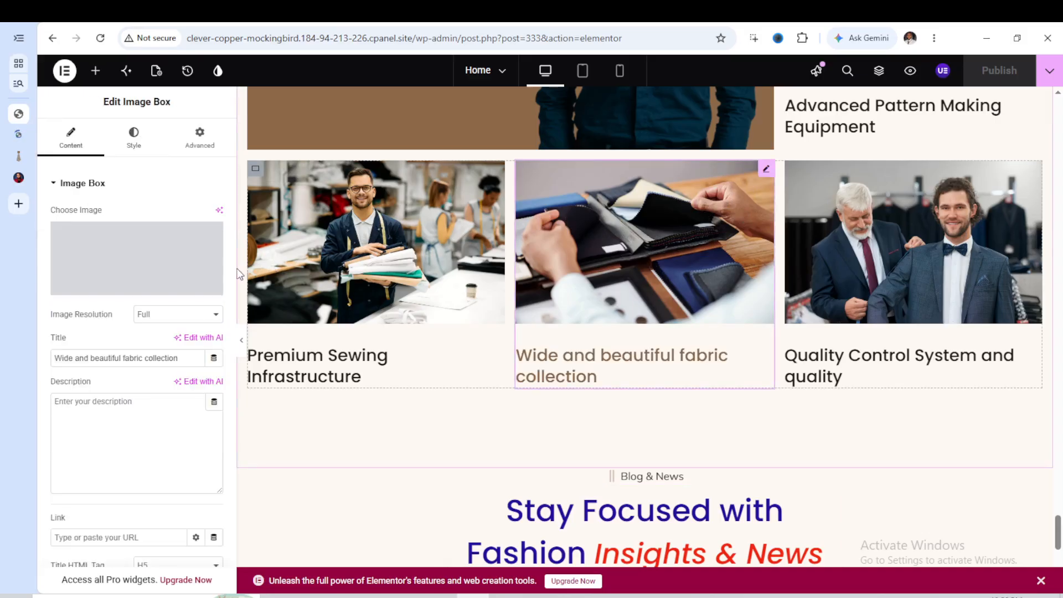
mouse_move(134, 288)
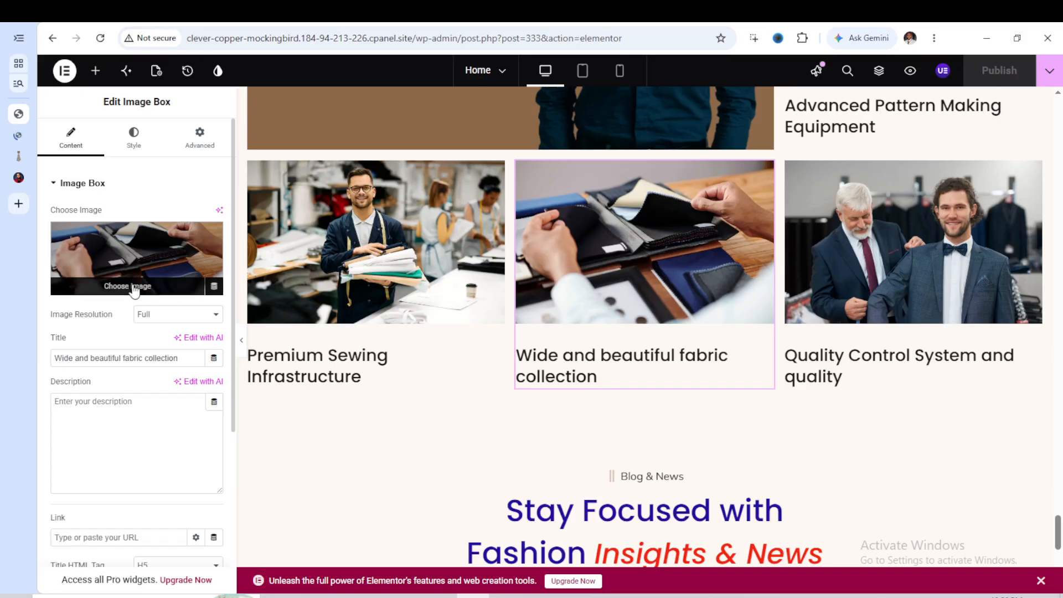
click(133, 287)
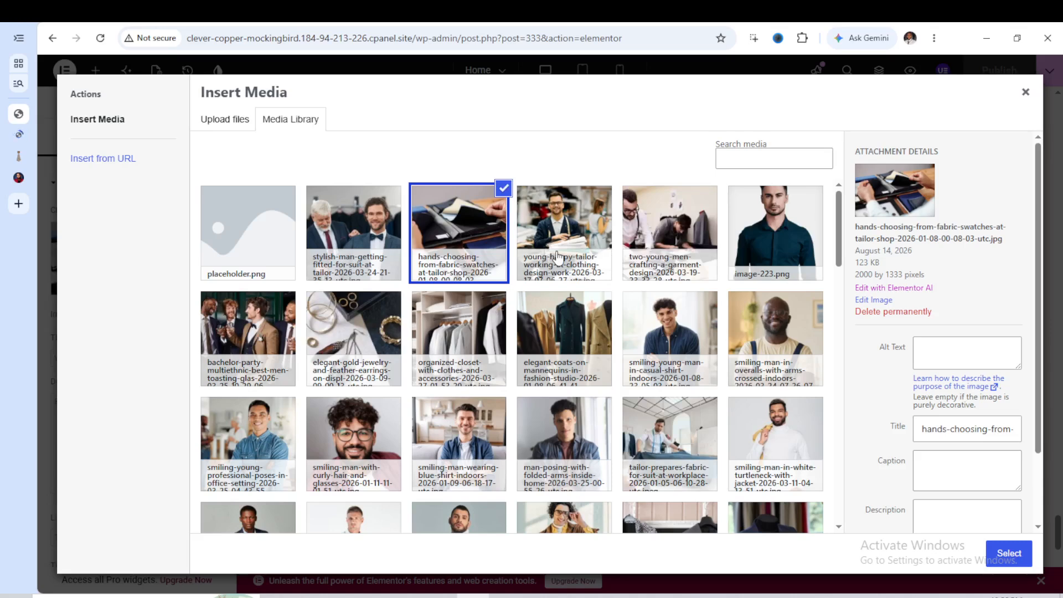
click(230, 131)
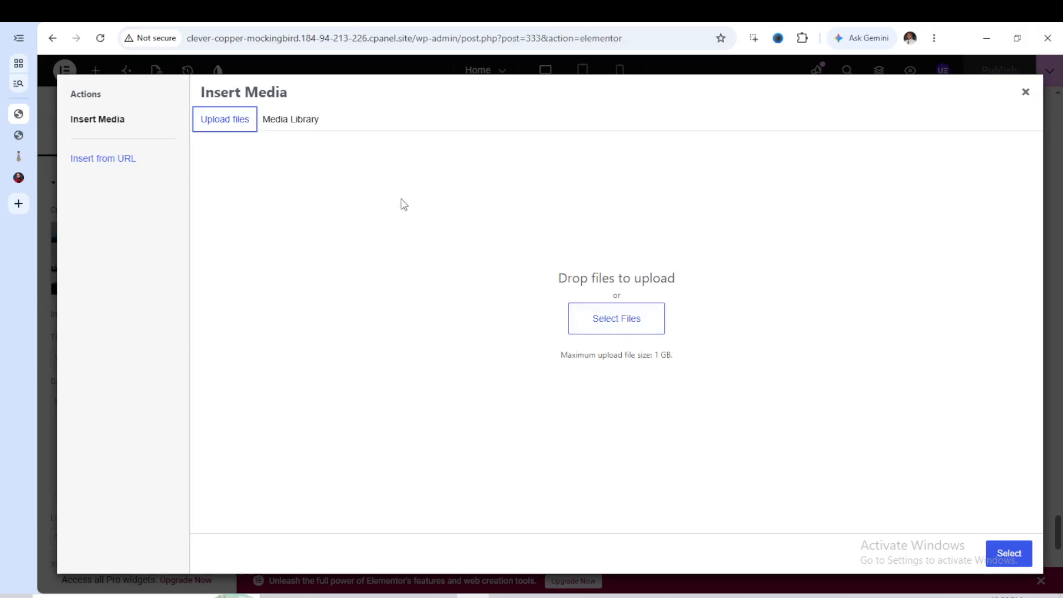
click(288, 122)
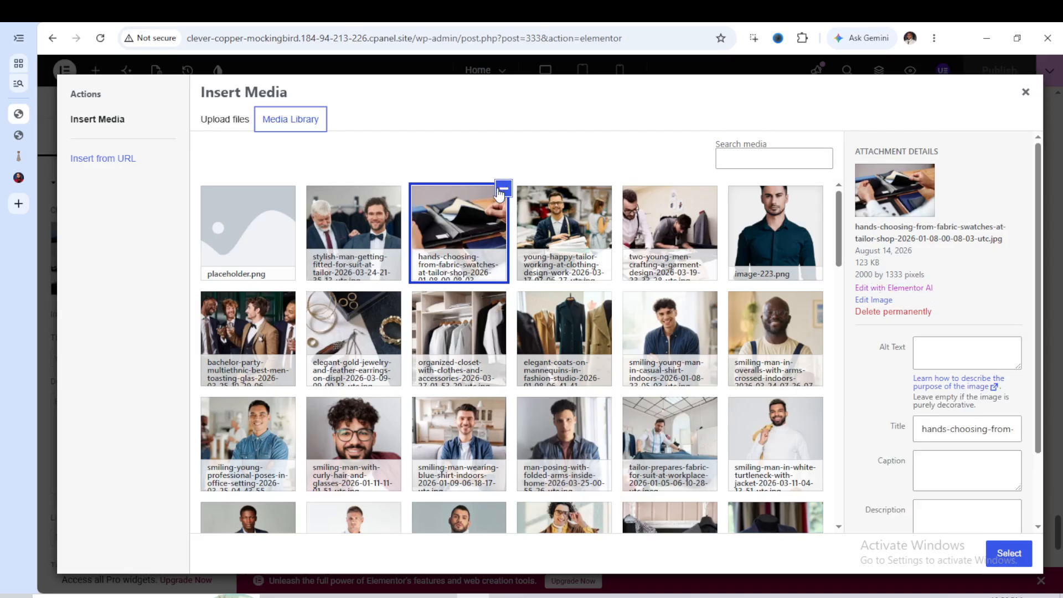
scroll(642, 365, down, 2)
scroll(642, 377, down, 1)
click(682, 370)
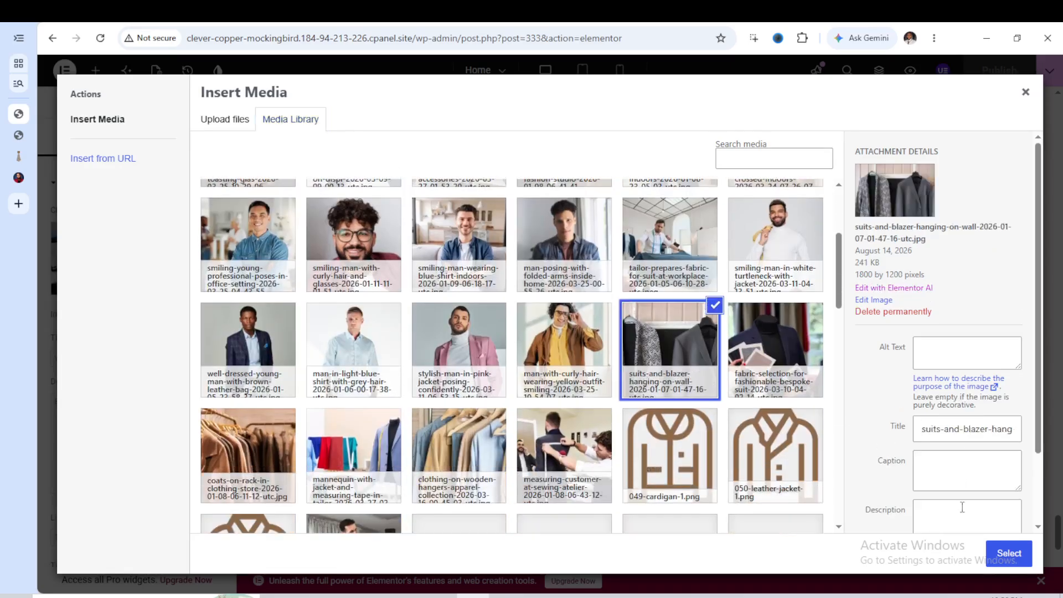
click(1002, 551)
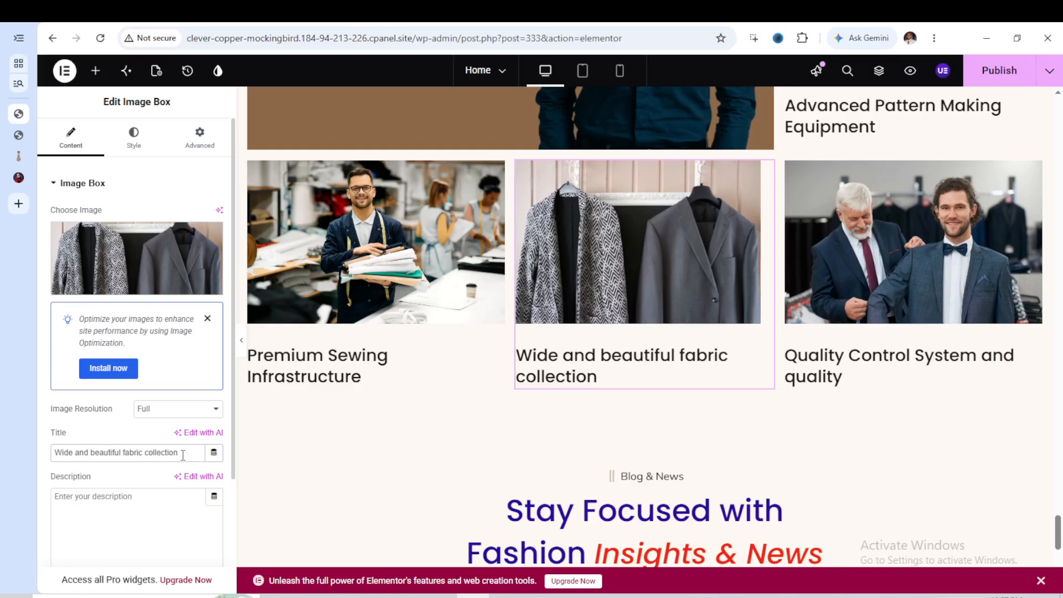
Change the title of the image box with the hanging suits to "Wide and beautiful silk collection".
click(144, 452)
key(BackSpace)
key(BackSpace)
key(BackSpace)
key(BackSpace)
key(BackSpace)
key(BackSpace)
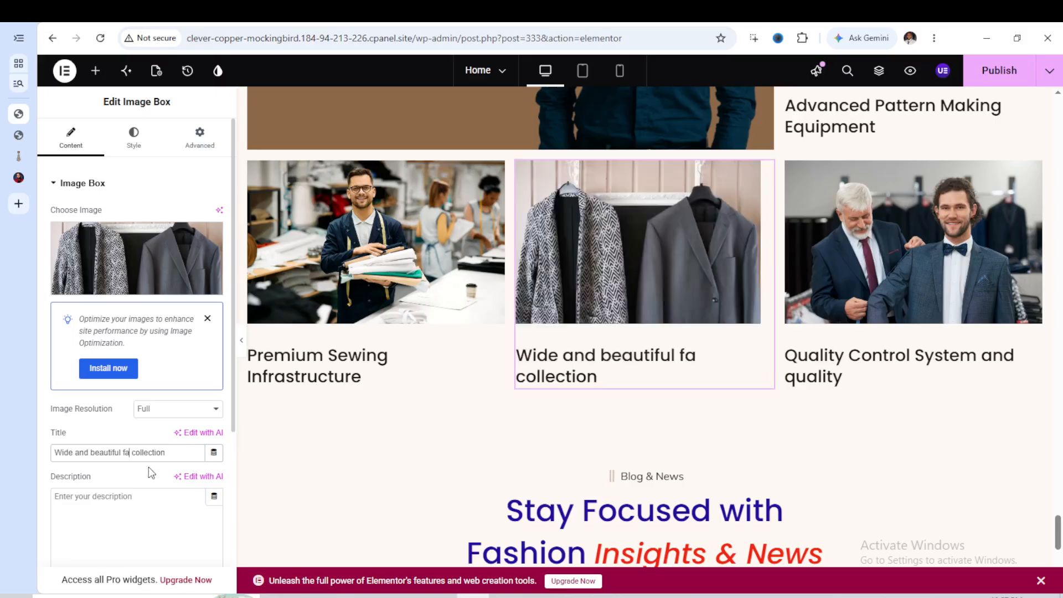
text(s)
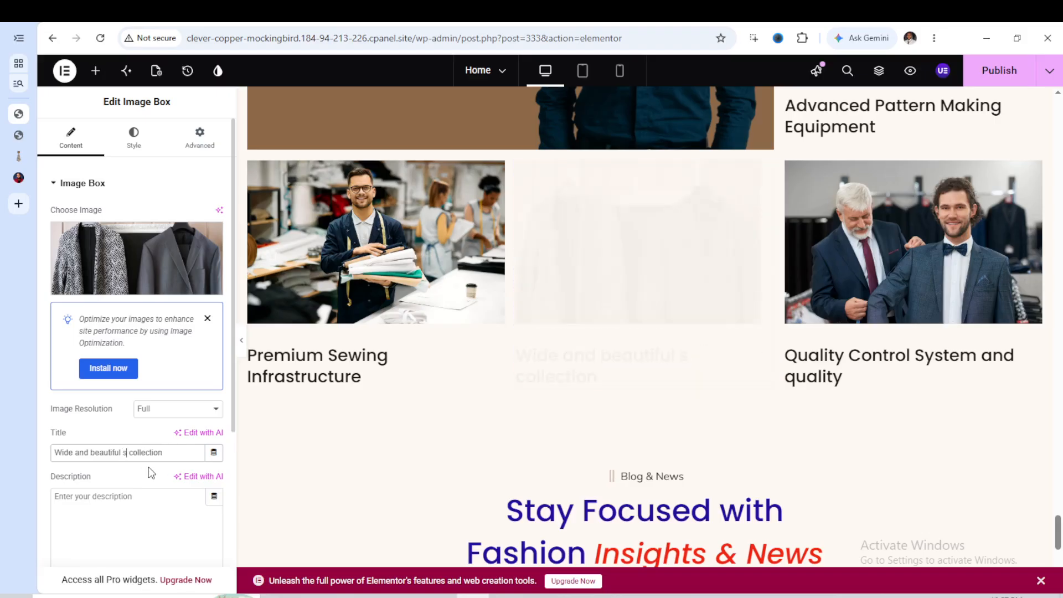
text(il)
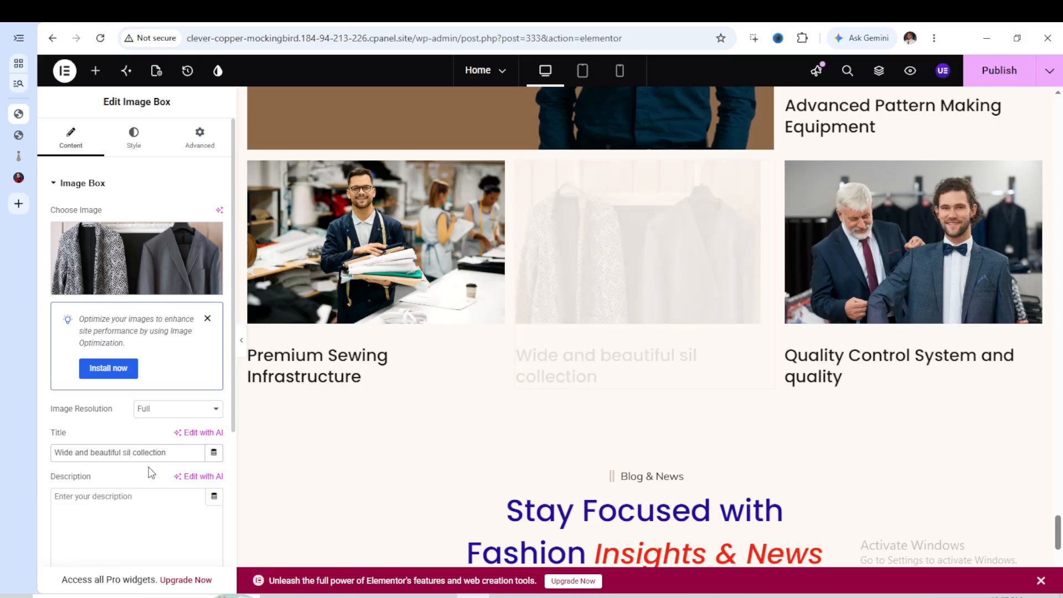
text(k)
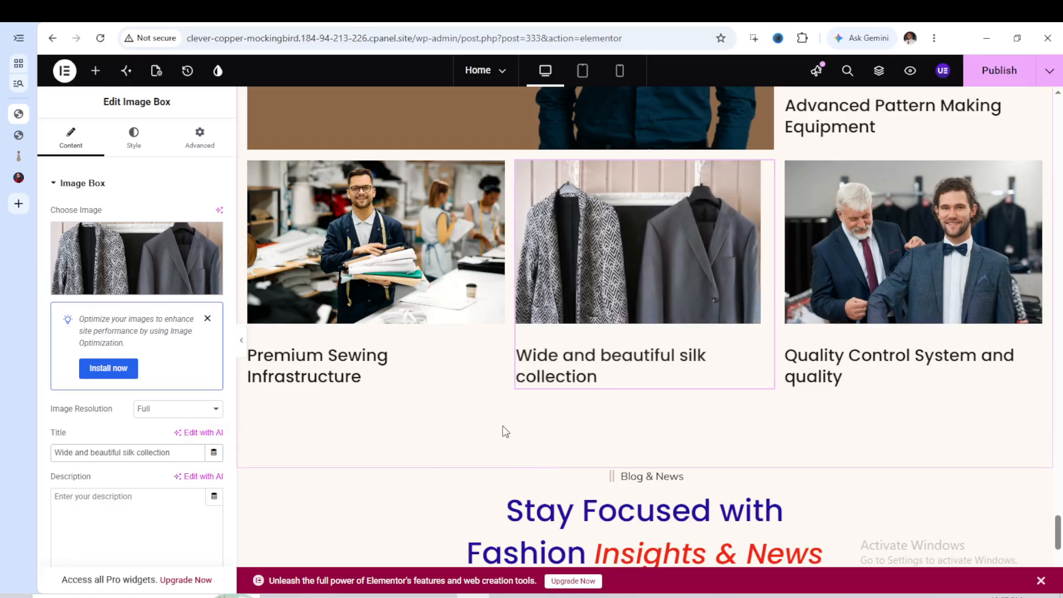
scroll(566, 413, up, 5)
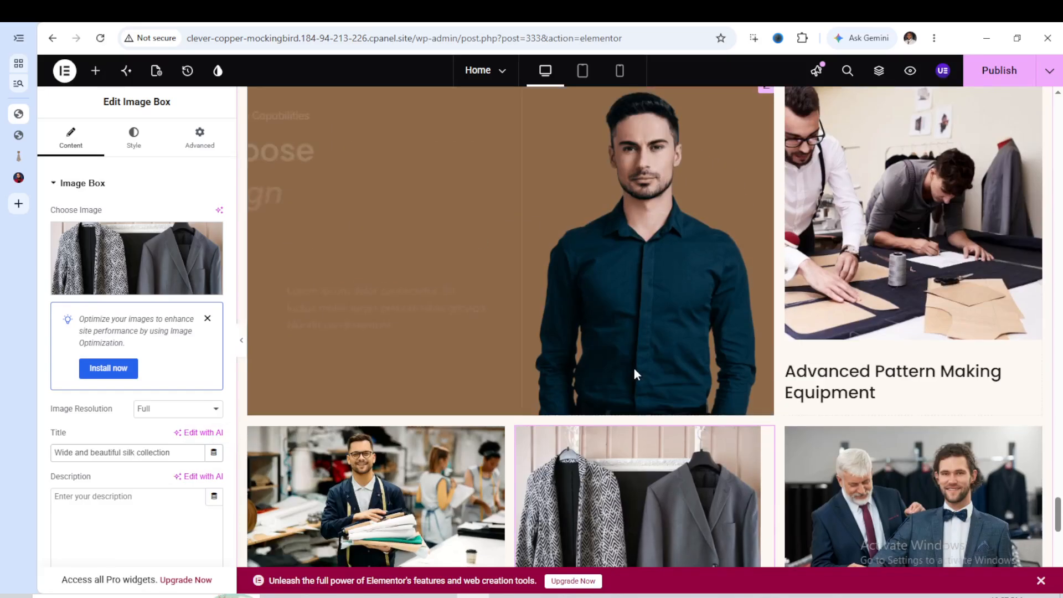
Open the "Why Choose Our Design Services" heading's title for editing.
scroll(632, 367, down, 2)
scroll(553, 409, up, 5)
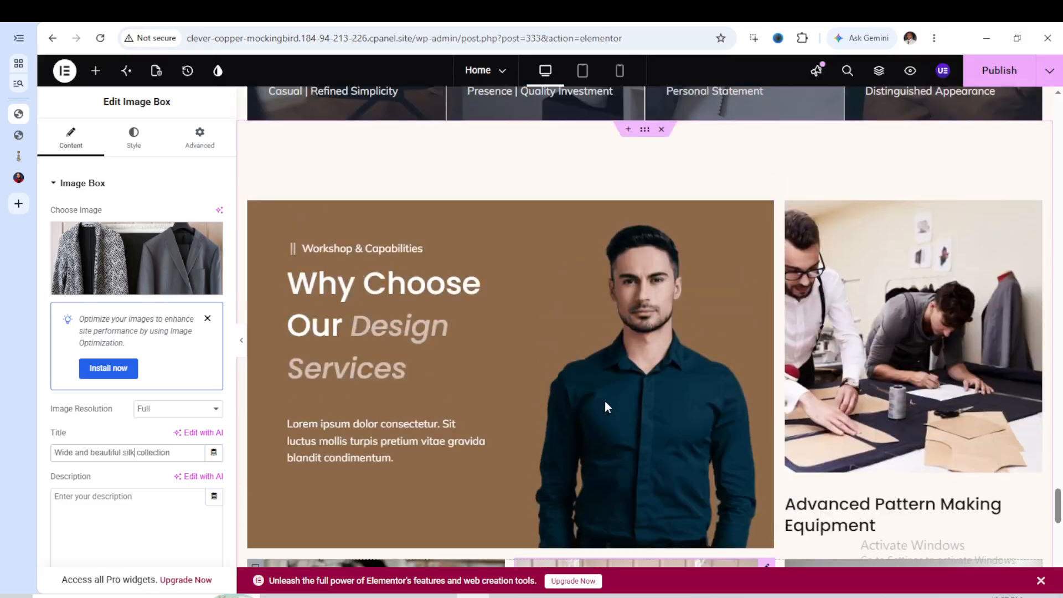
click(649, 369)
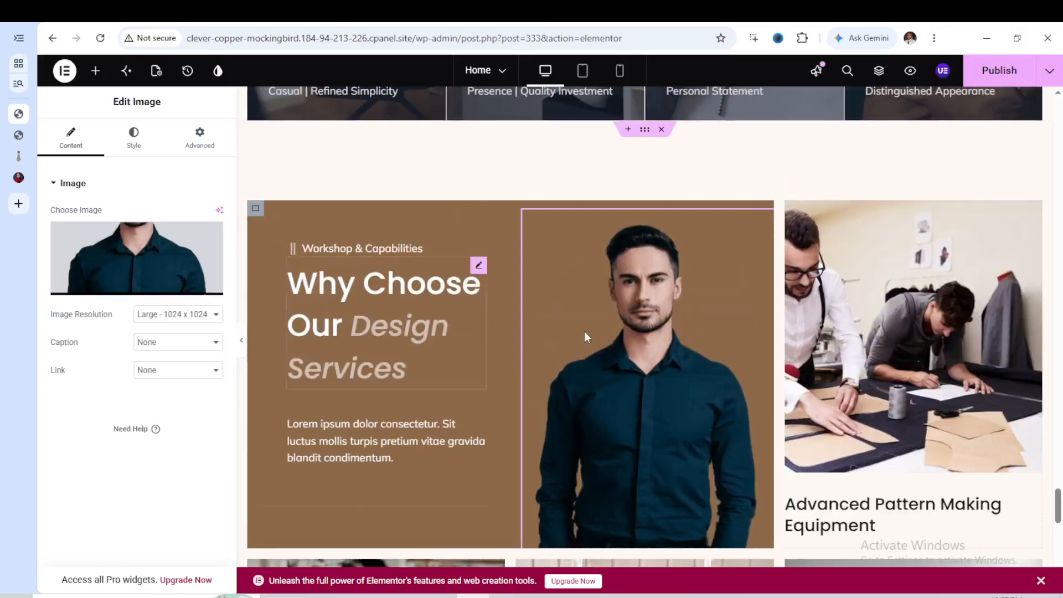
click(340, 307)
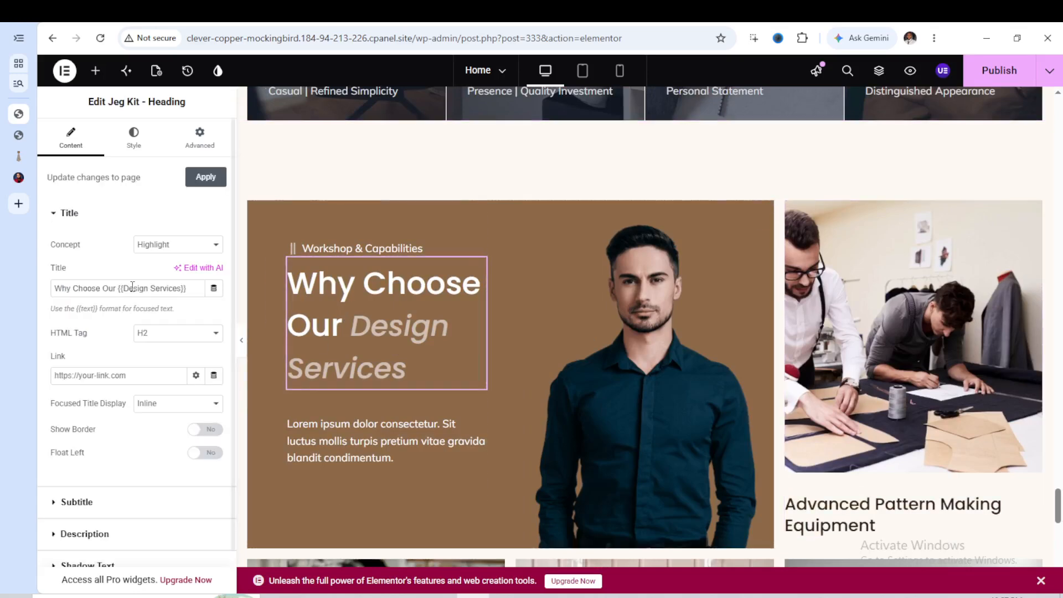
click(100, 288)
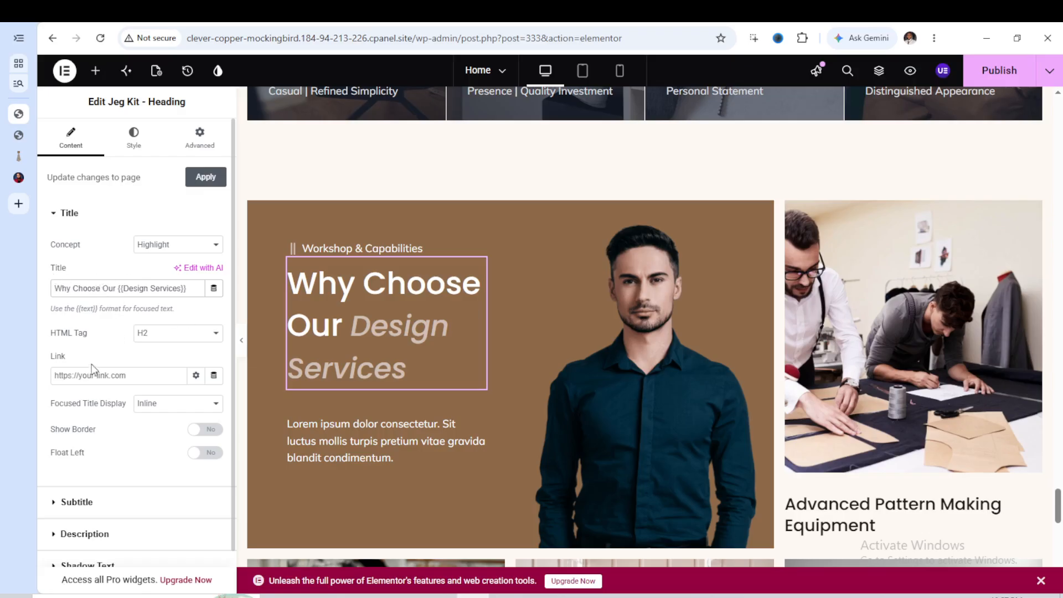
Shorten the title of the Casual Sophistication info card over the coats image to "Sophistication".
scroll(528, 365, up, 1)
scroll(529, 366, up, 2)
scroll(528, 364, up, 5)
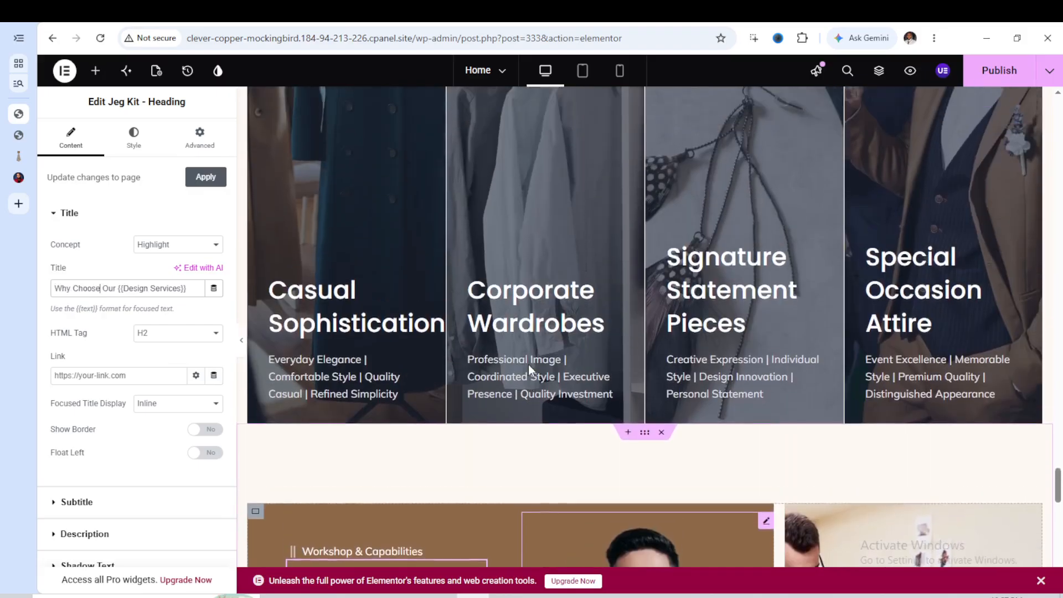
scroll(529, 363, up, 1)
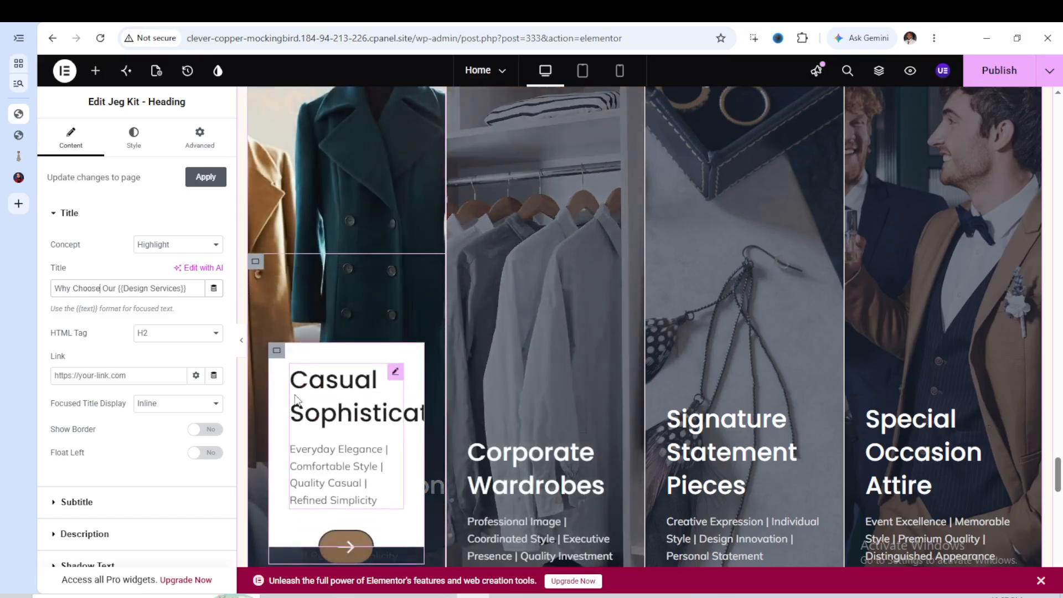
click(376, 410)
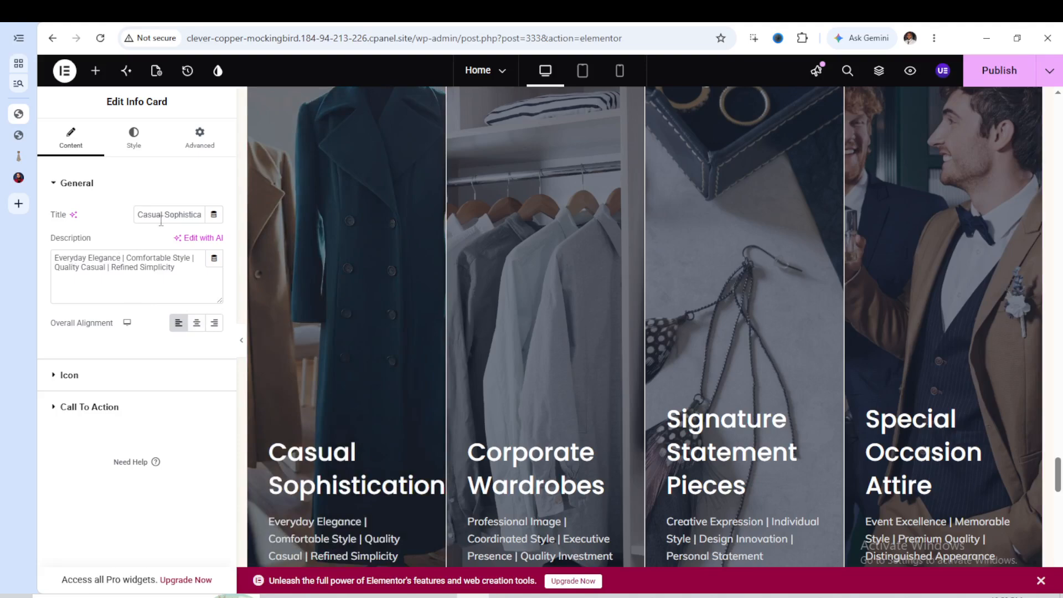
key(ctrl+a)
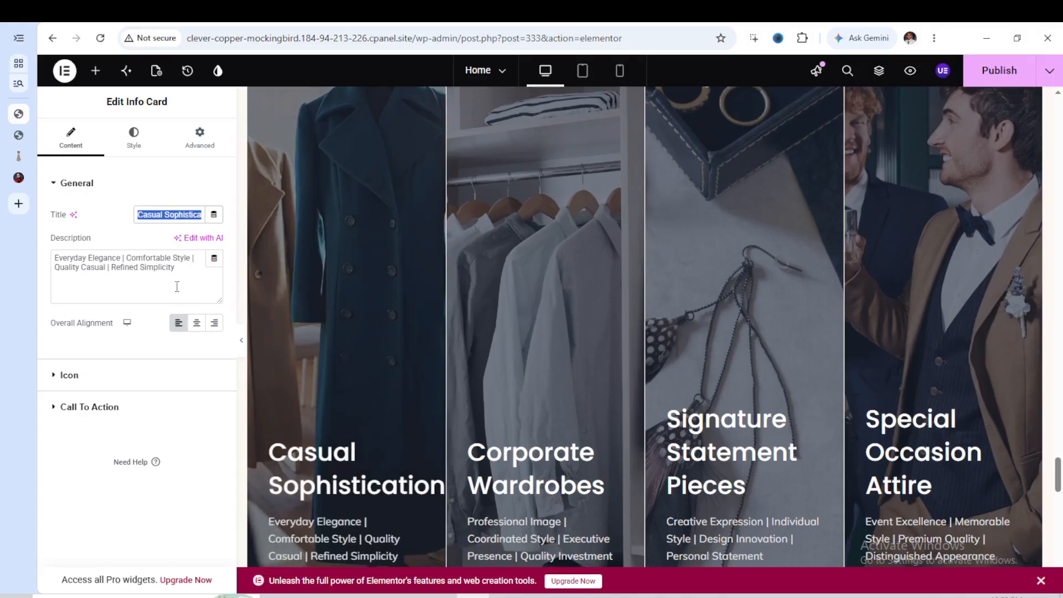
click(169, 214)
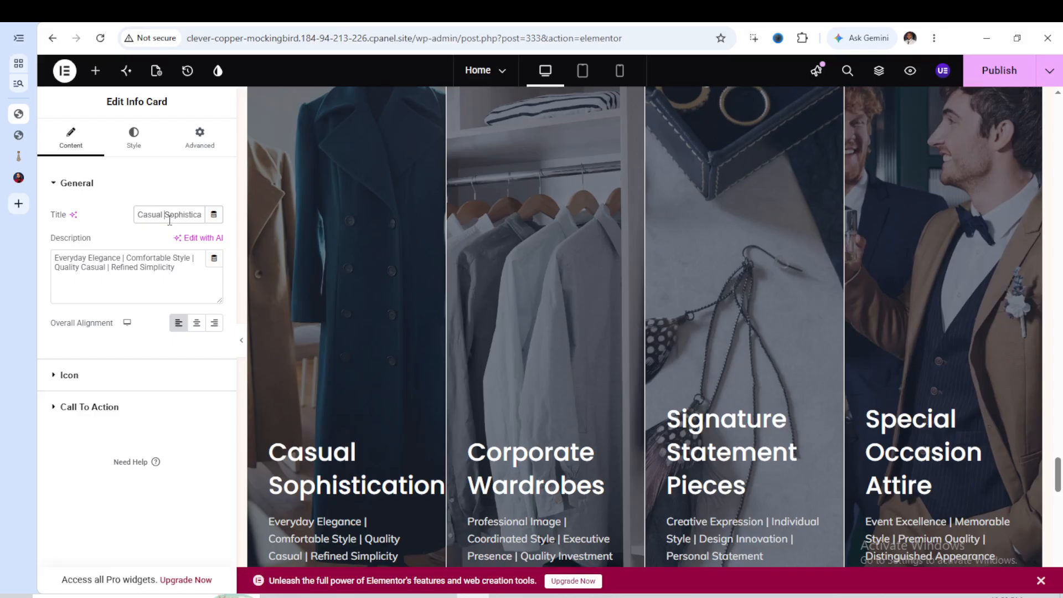
key(BackSpace)
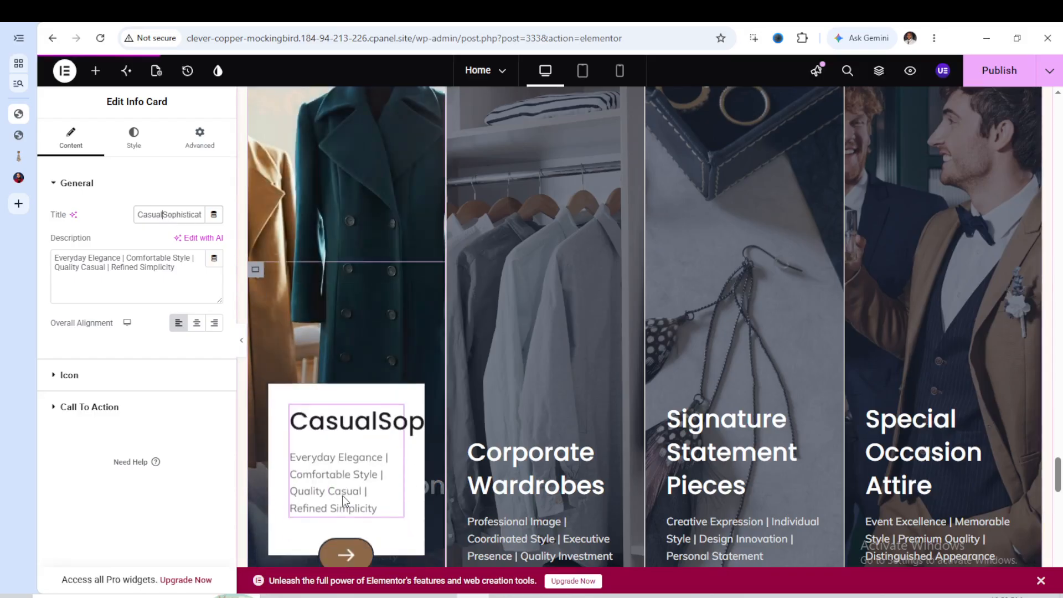
key(BackSpace)
key(BackSpace)
key(BackSpace)
key(BackSpace)
key(BackSpace)
key(BackSpace)
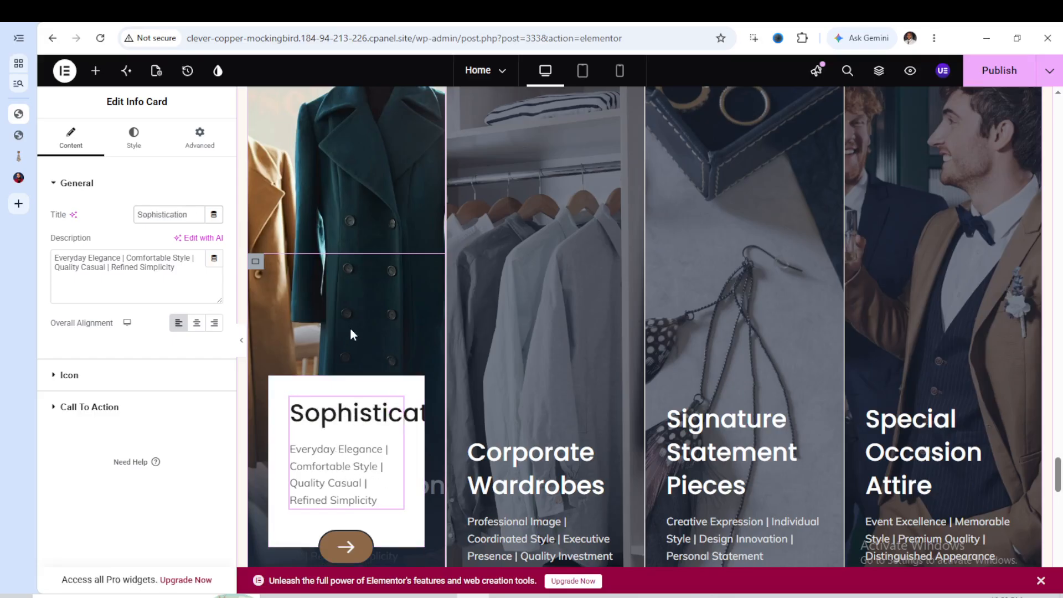
Check the coats info card's Call To Action and Icon settings and return to its General settings.
scroll(592, 468, down, 1)
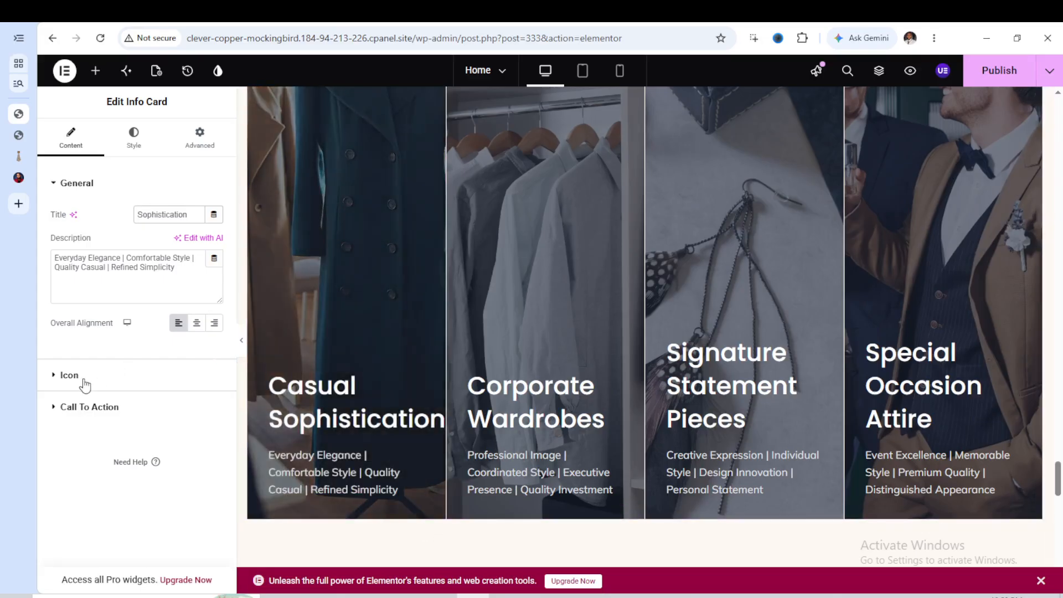
click(129, 404)
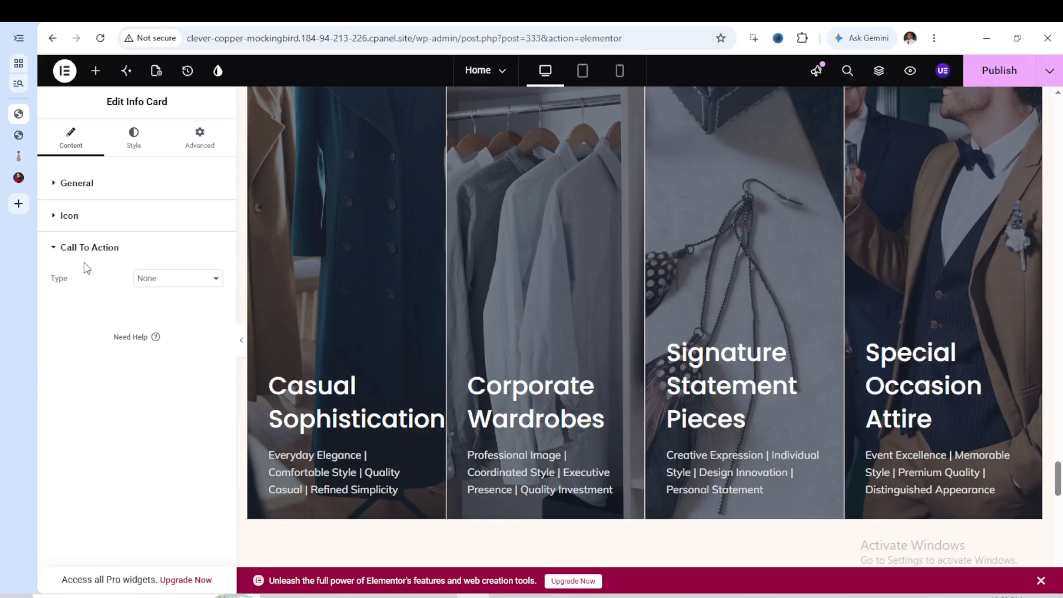
click(61, 220)
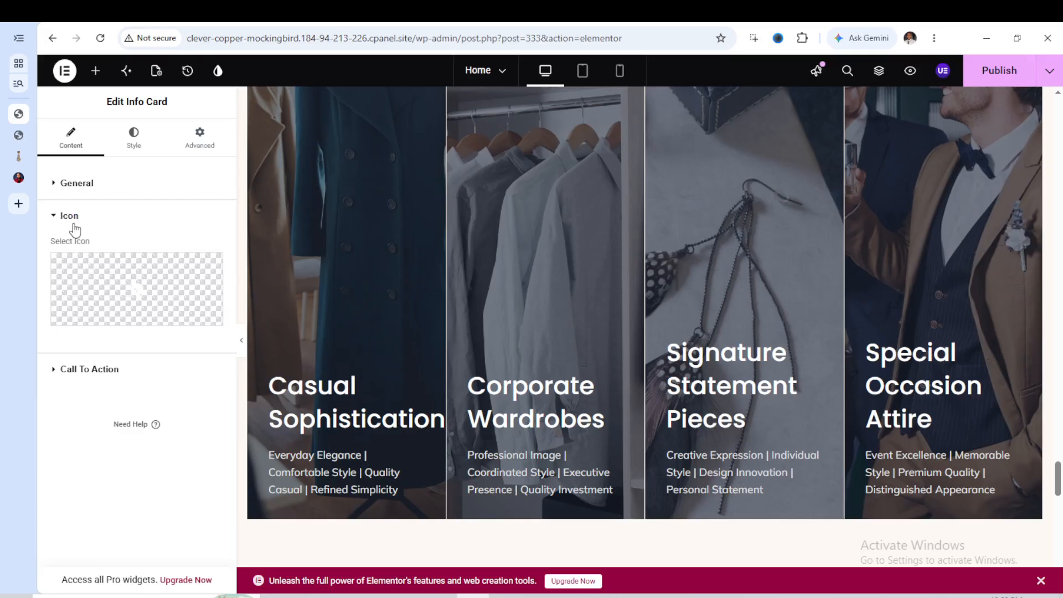
click(62, 187)
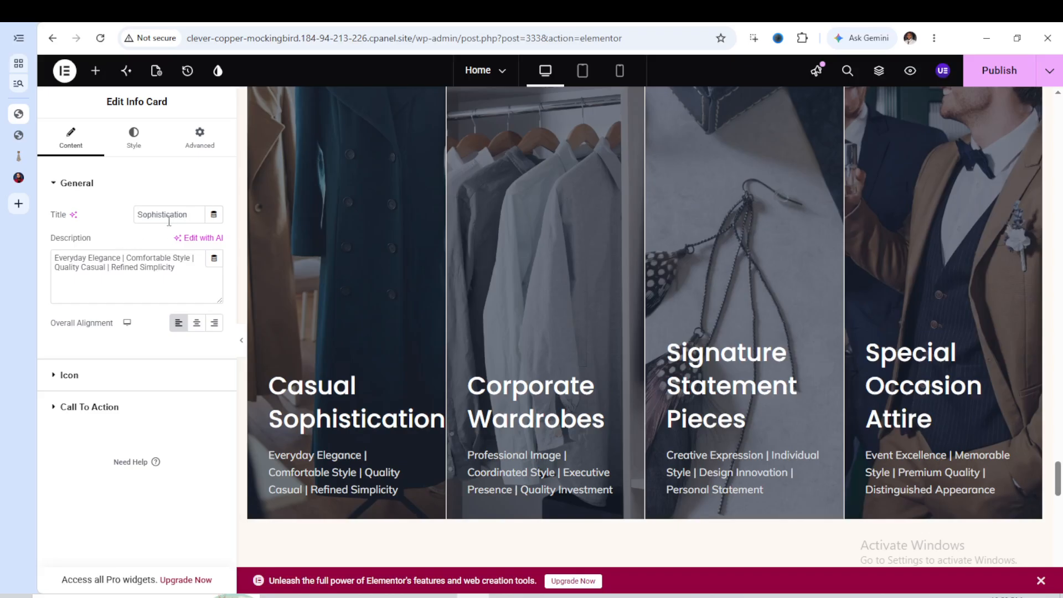
Inspect the background image settings of the 01 and 02 project card containers.
scroll(345, 290, up, 3)
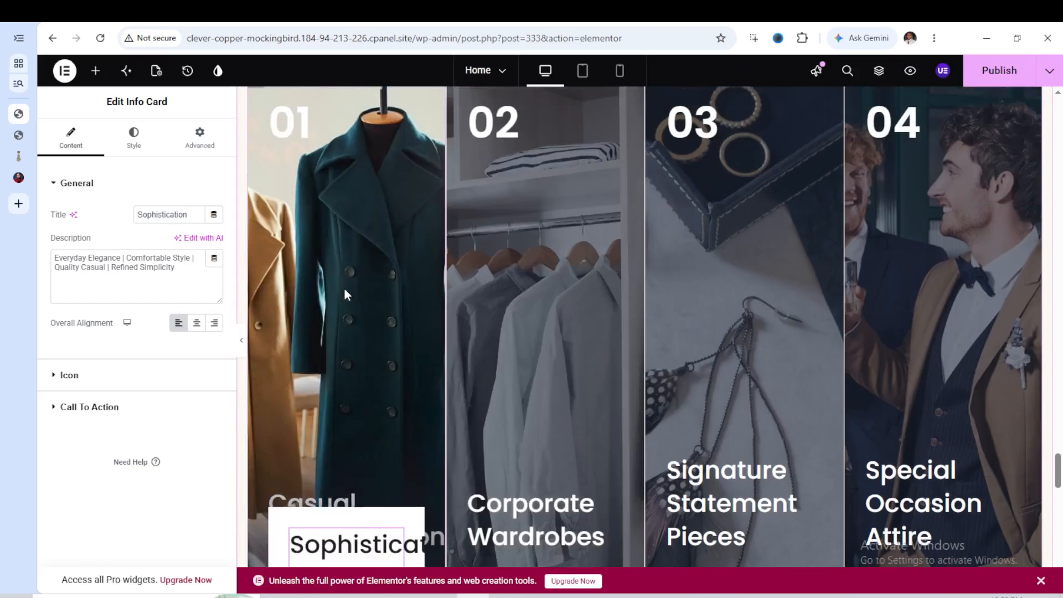
scroll(351, 283, up, 2)
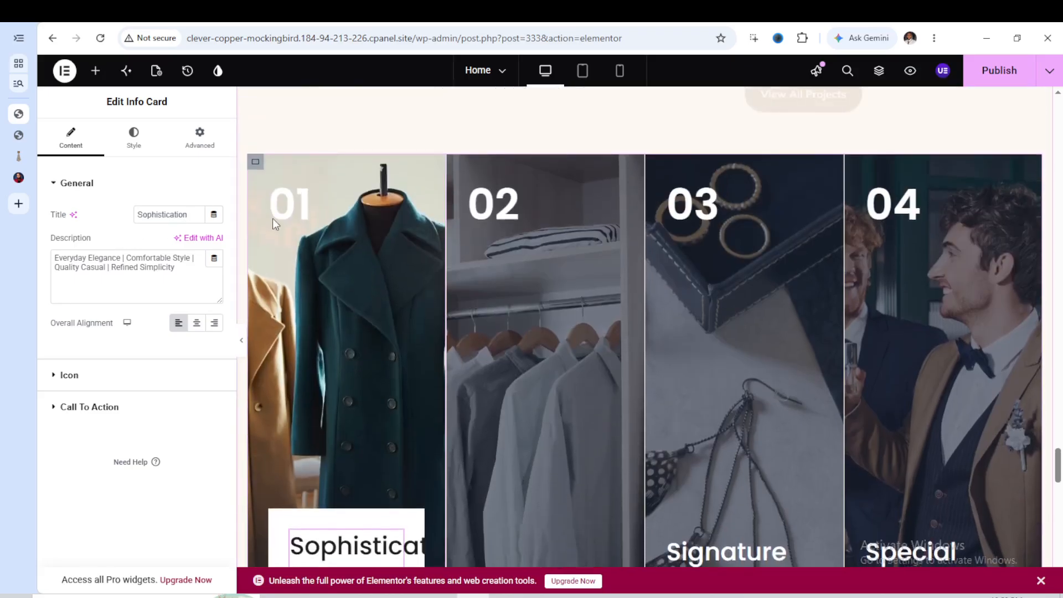
click(257, 163)
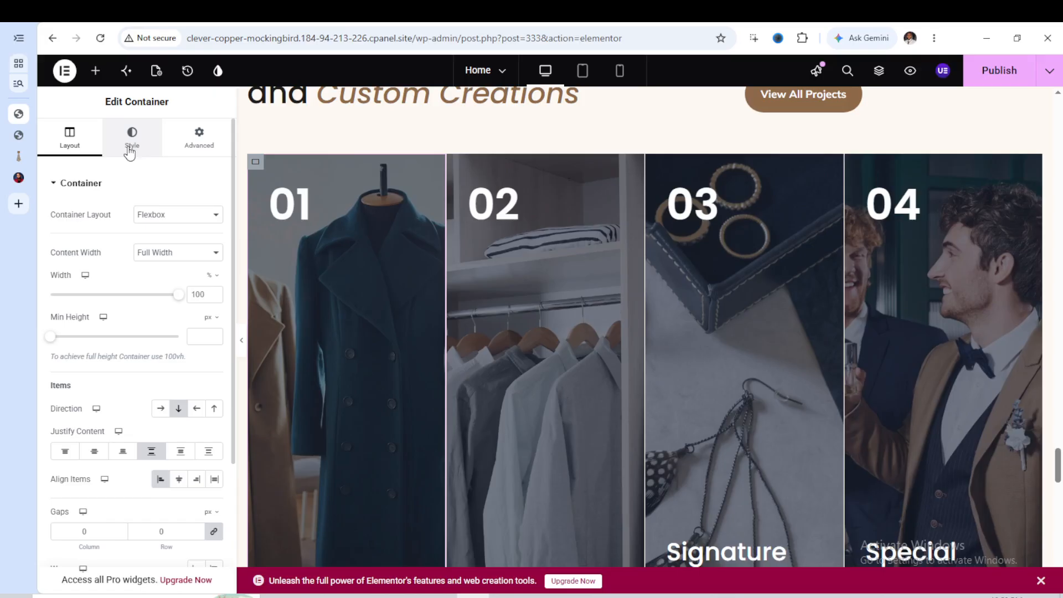
click(130, 152)
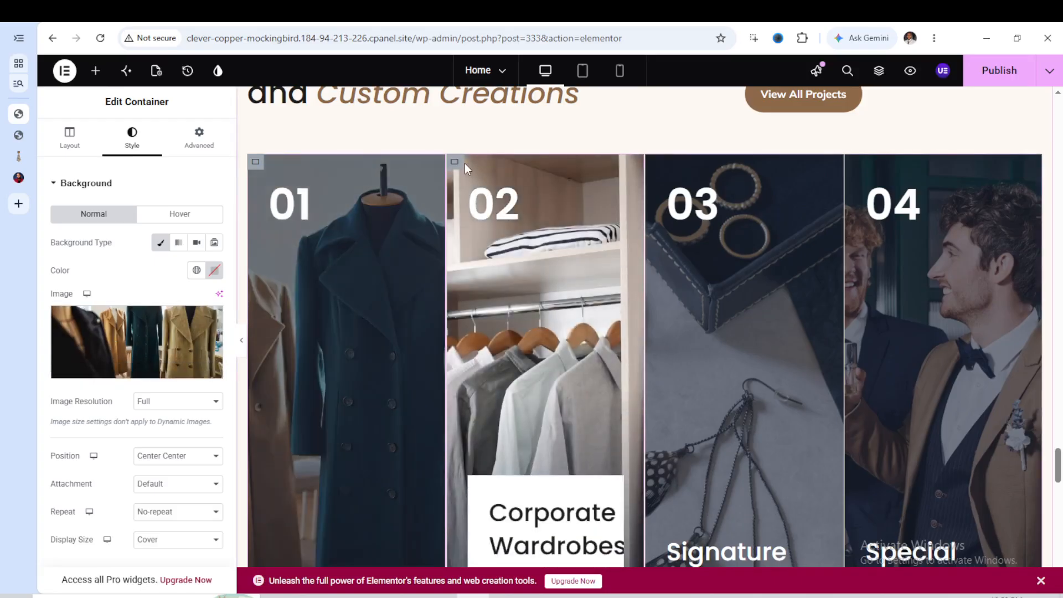
click(455, 163)
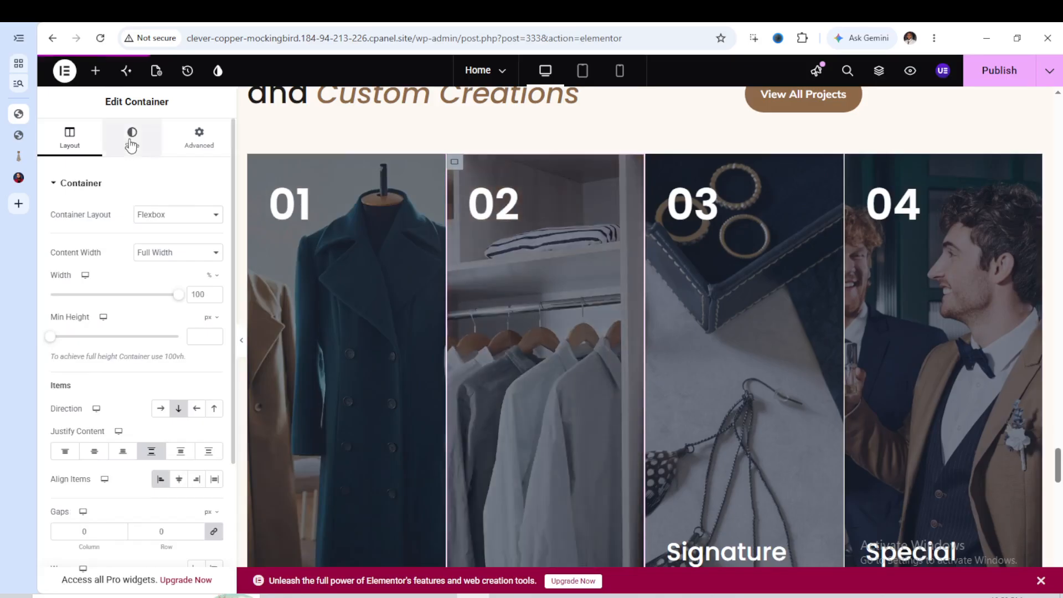
click(132, 138)
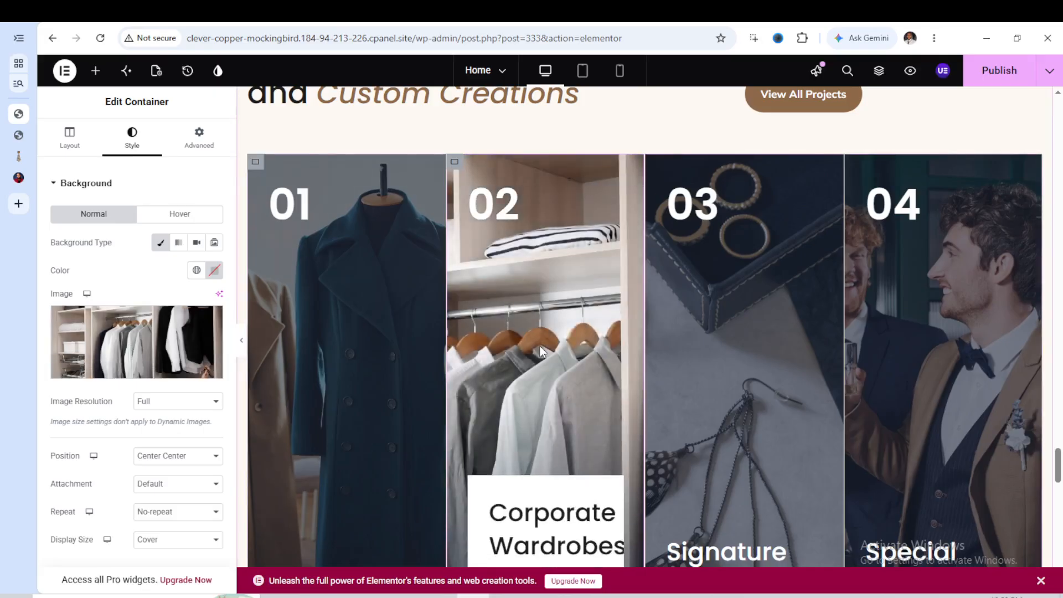
mouse_move(201, 363)
Paste the site's home page address as the link of the View All Projects button.
scroll(613, 368, up, 7)
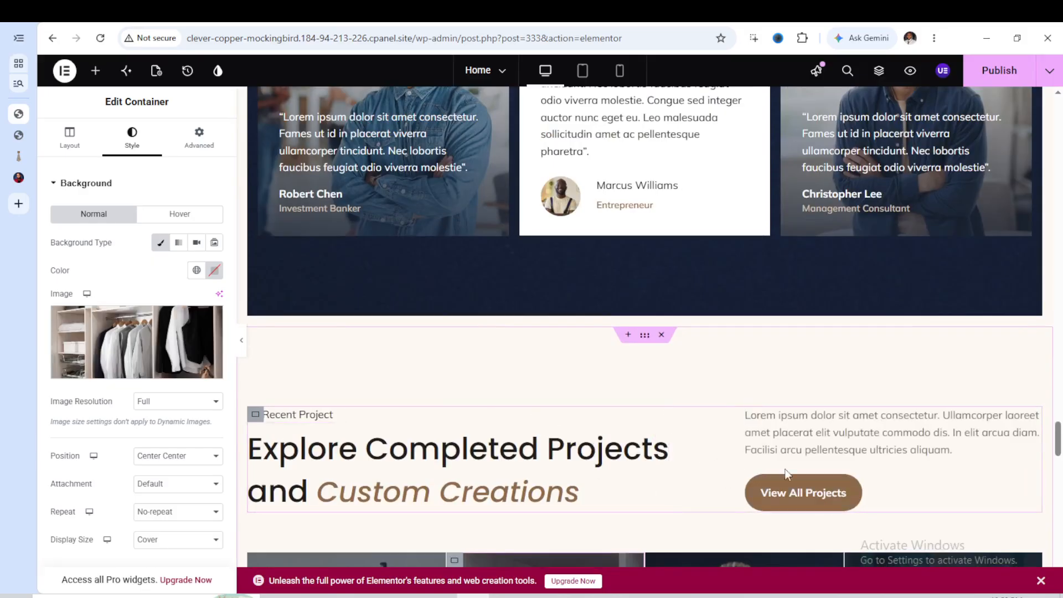
click(809, 505)
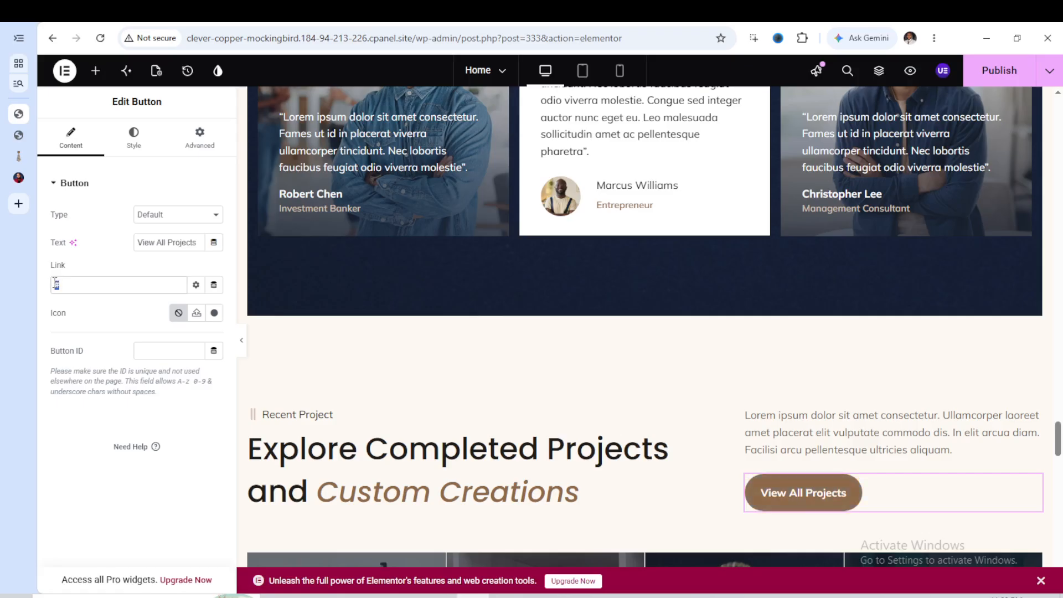
right_click(55, 284)
click(75, 356)
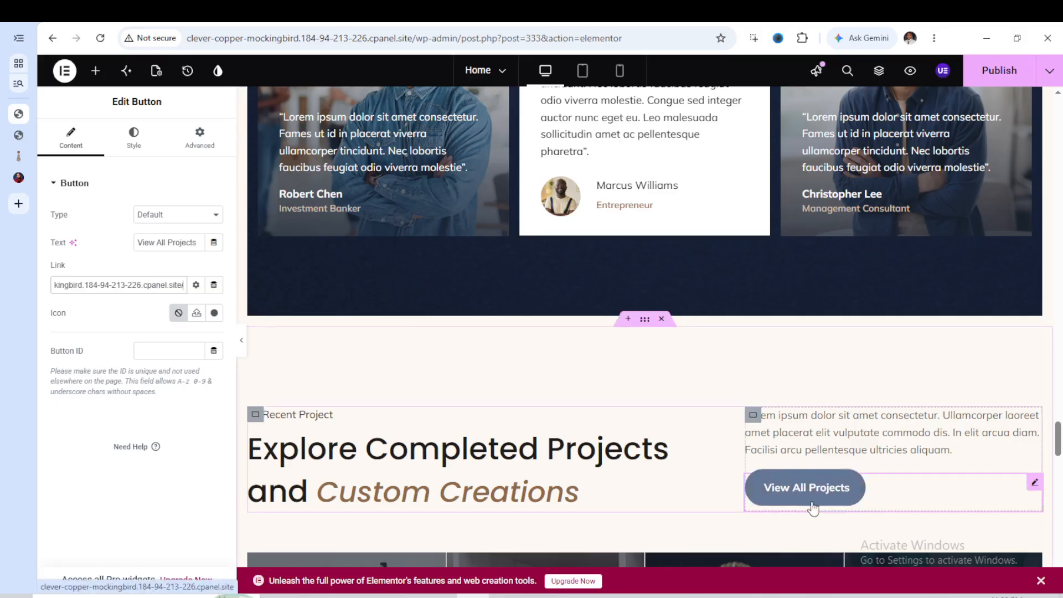
Open the background style settings of the Testimonials section container.
scroll(830, 492, up, 6)
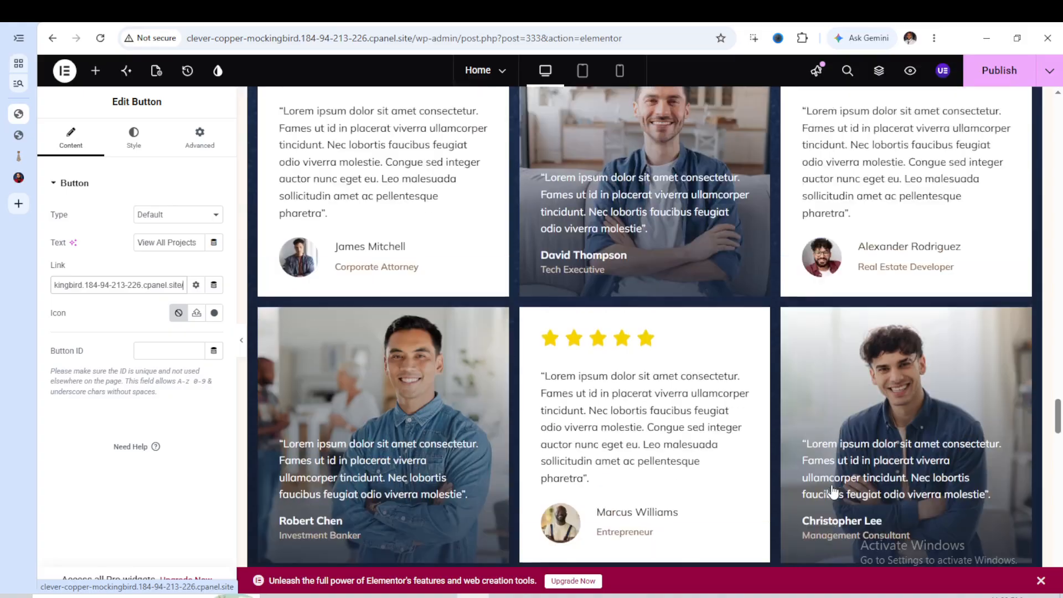
scroll(720, 443, up, 5)
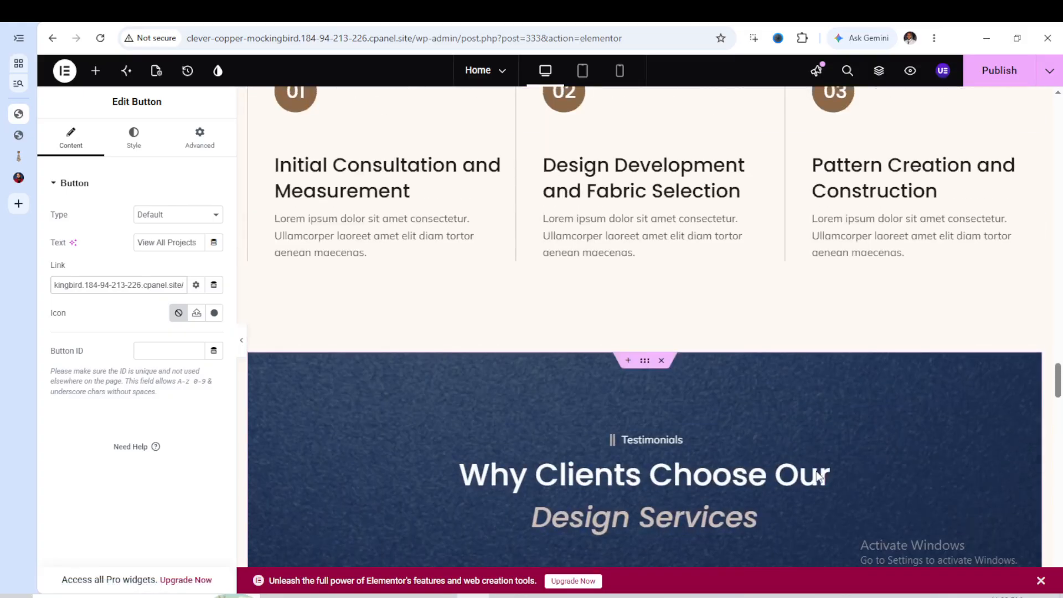
scroll(668, 418, down, 1)
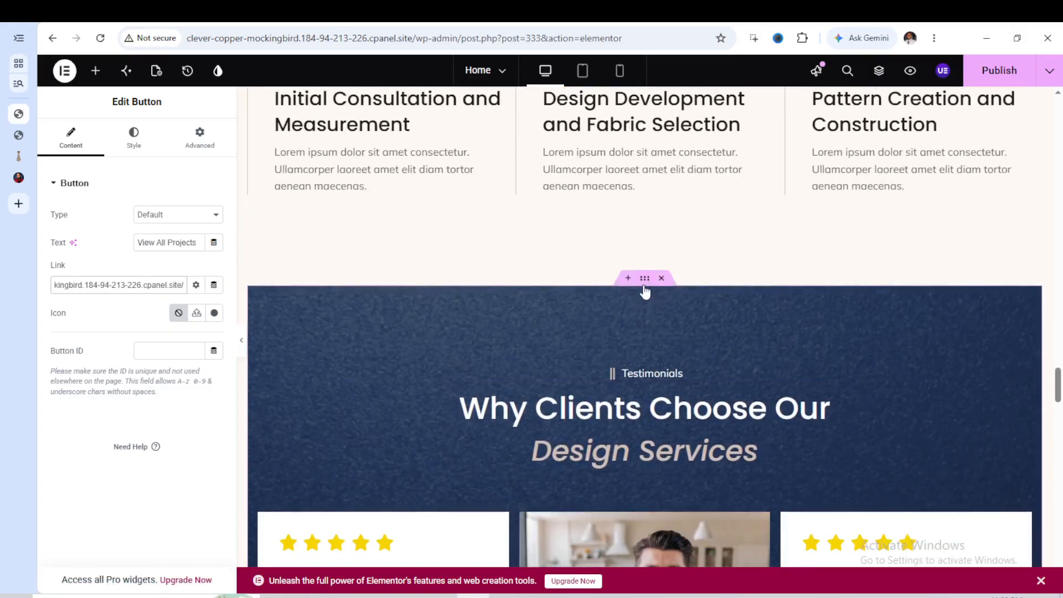
click(645, 279)
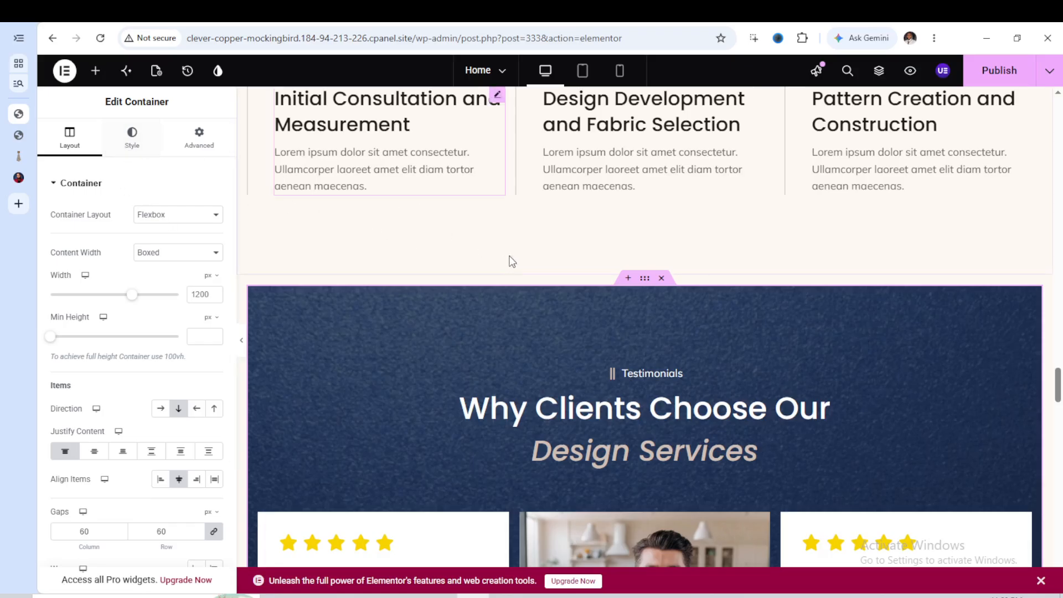
click(137, 142)
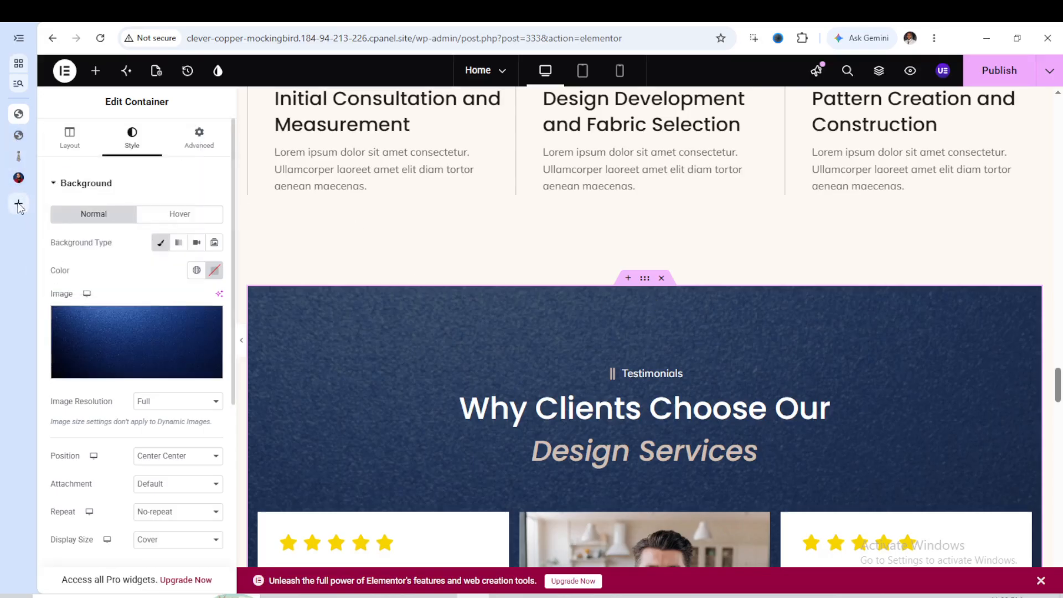
Switch to the live site and look over its hero section and product collection.
click(18, 139)
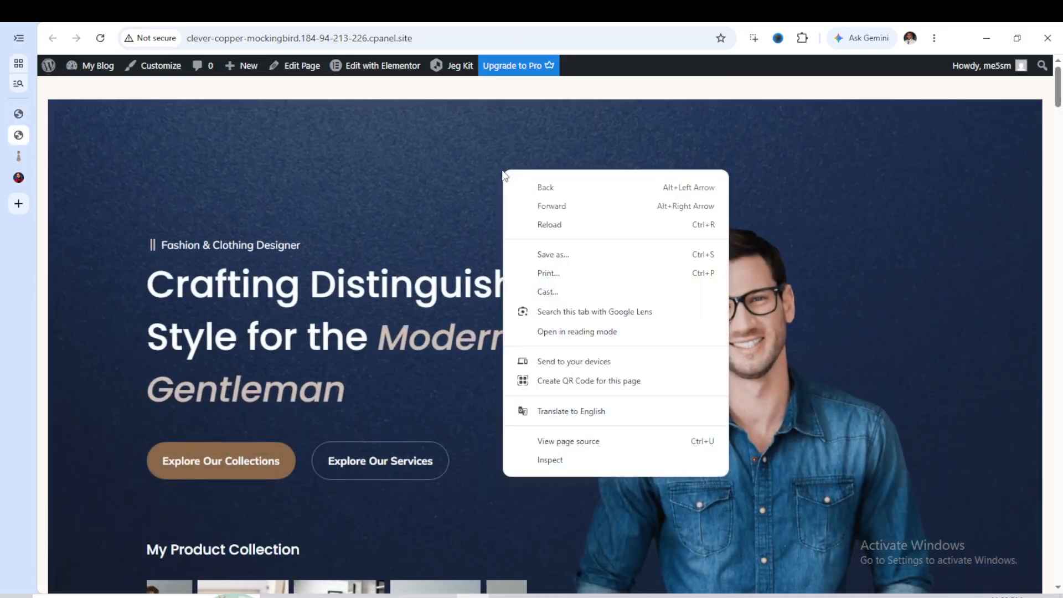
click(427, 187)
scroll(447, 280, down, 10)
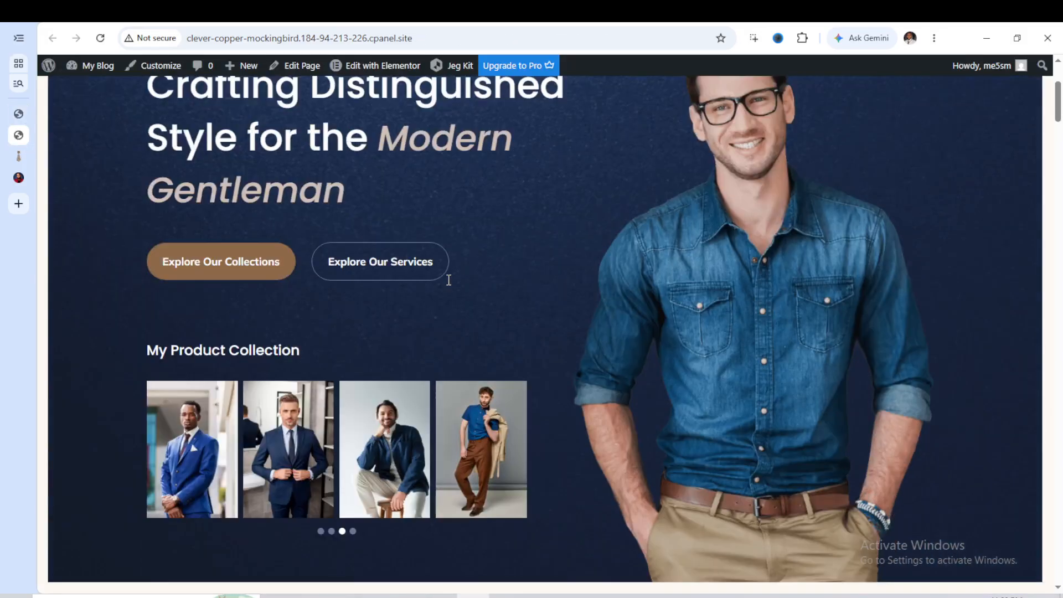
scroll(447, 280, up, 7)
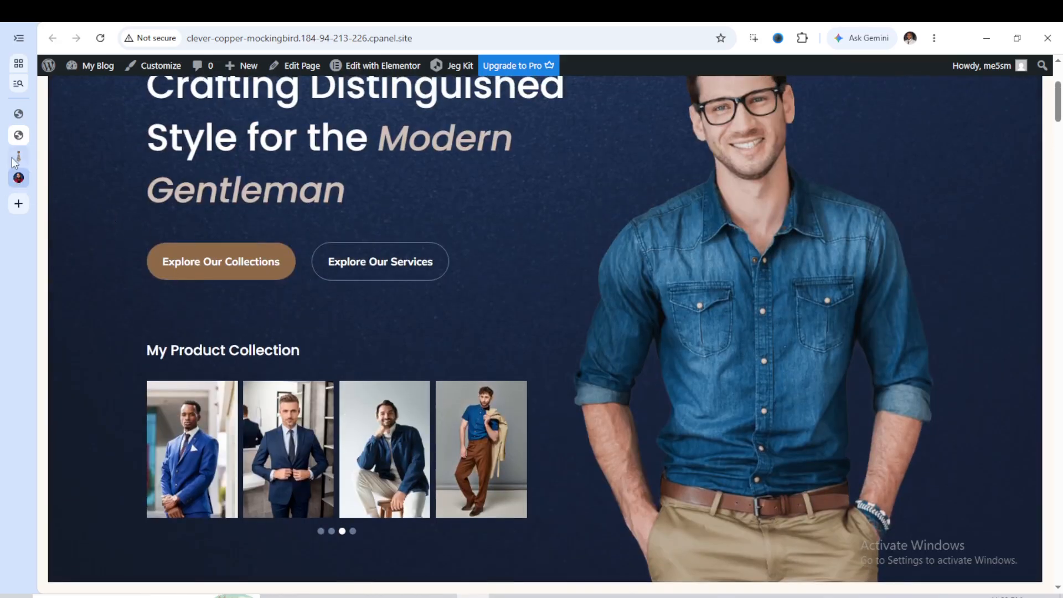
Return to the page editor and look over the Testimonials section and the process steps above it.
click(18, 114)
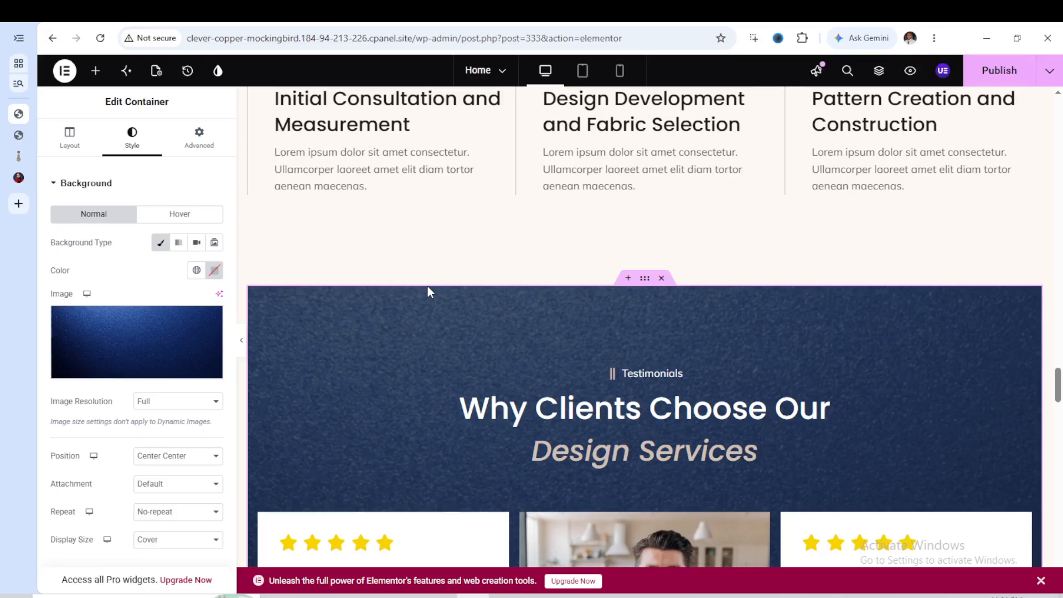
scroll(798, 377, down, 4)
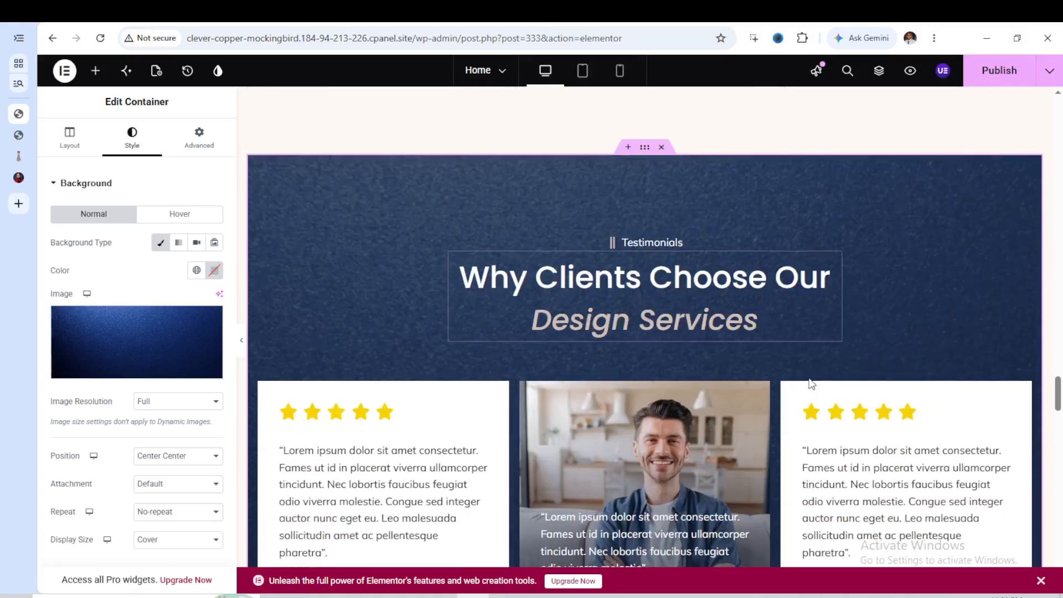
scroll(673, 387, down, 3)
scroll(675, 388, up, 4)
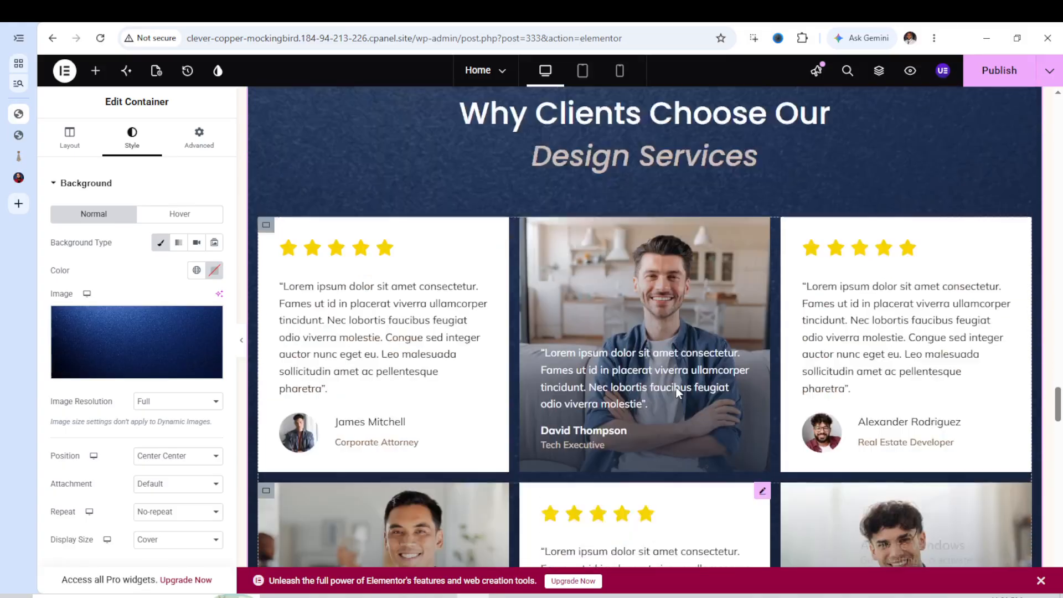
scroll(676, 391, up, 5)
scroll(623, 493, down, 2)
scroll(618, 441, up, 2)
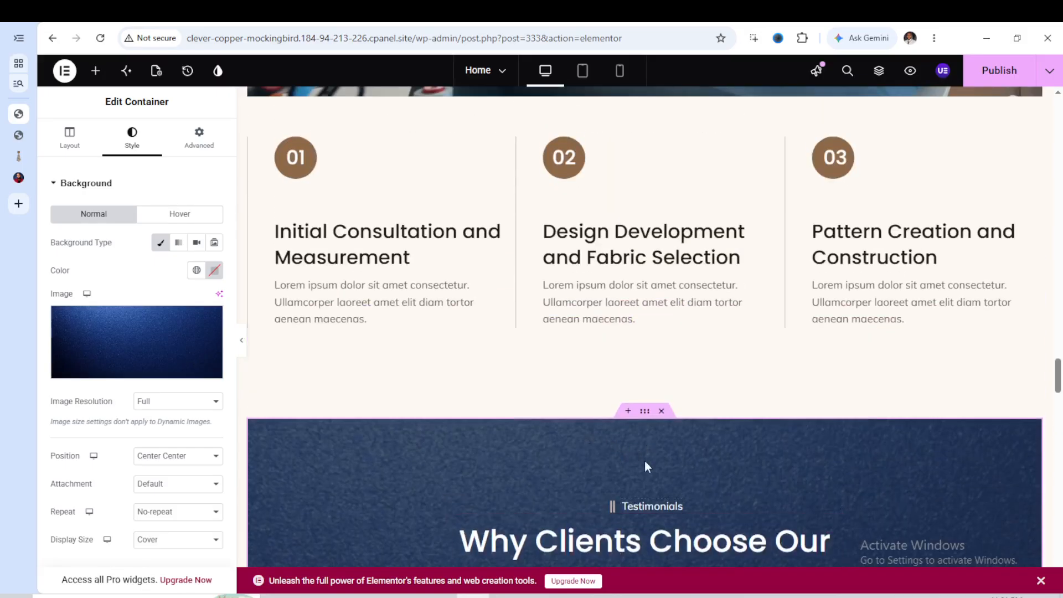
scroll(622, 464, down, 1)
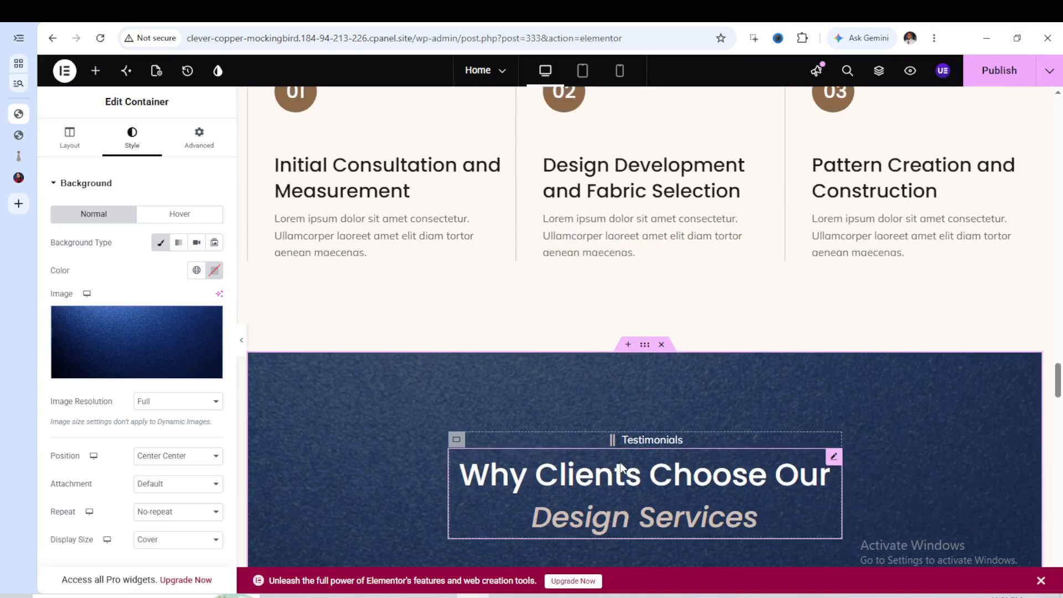
Change the background color of the 02 number circle above Design Development and Fabric Selection to pink #FF0D6F.
scroll(581, 379, up, 3)
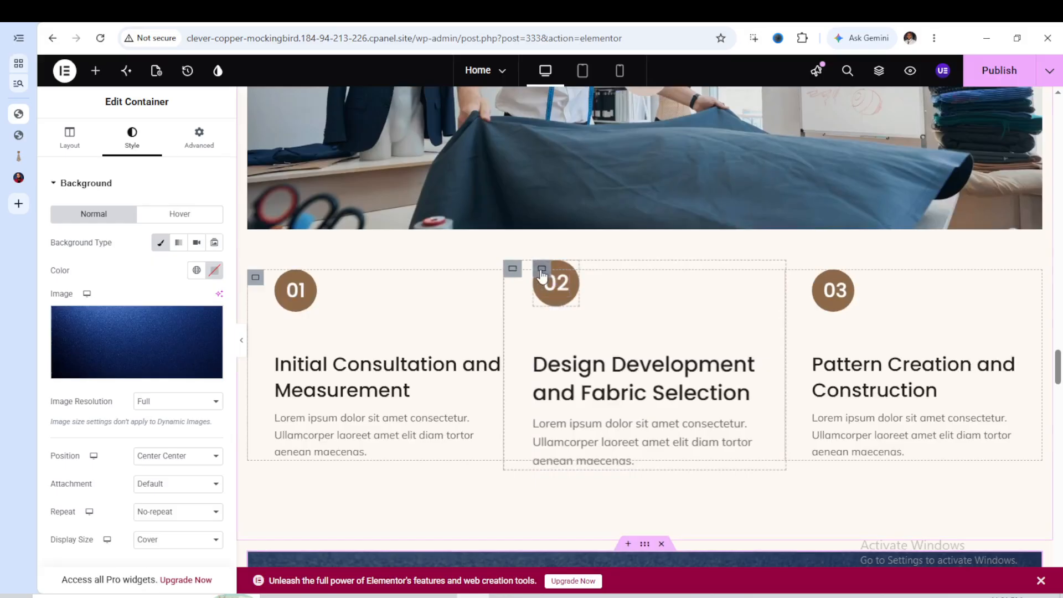
click(543, 272)
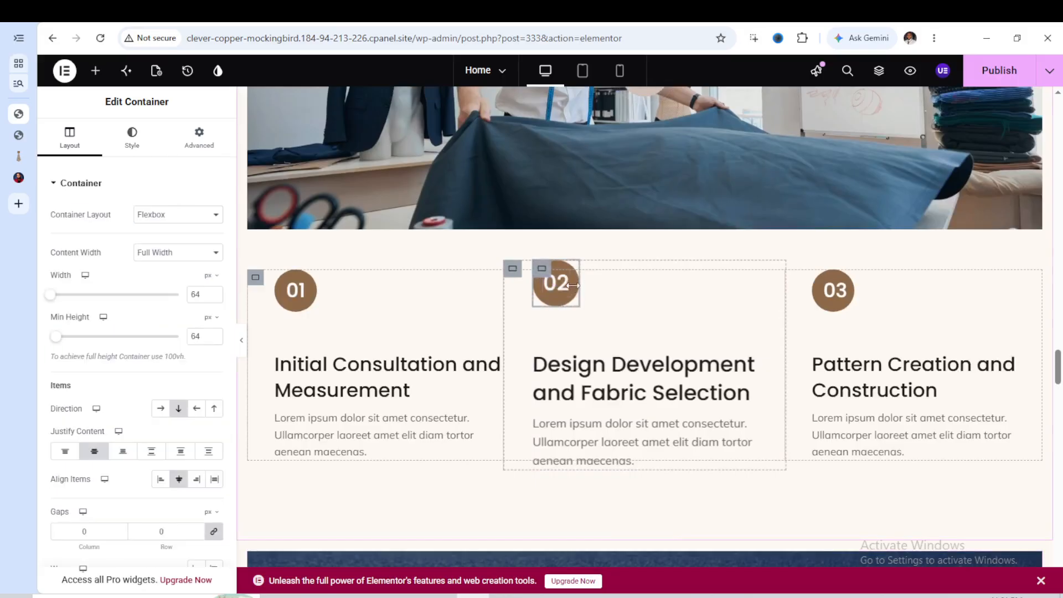
click(140, 155)
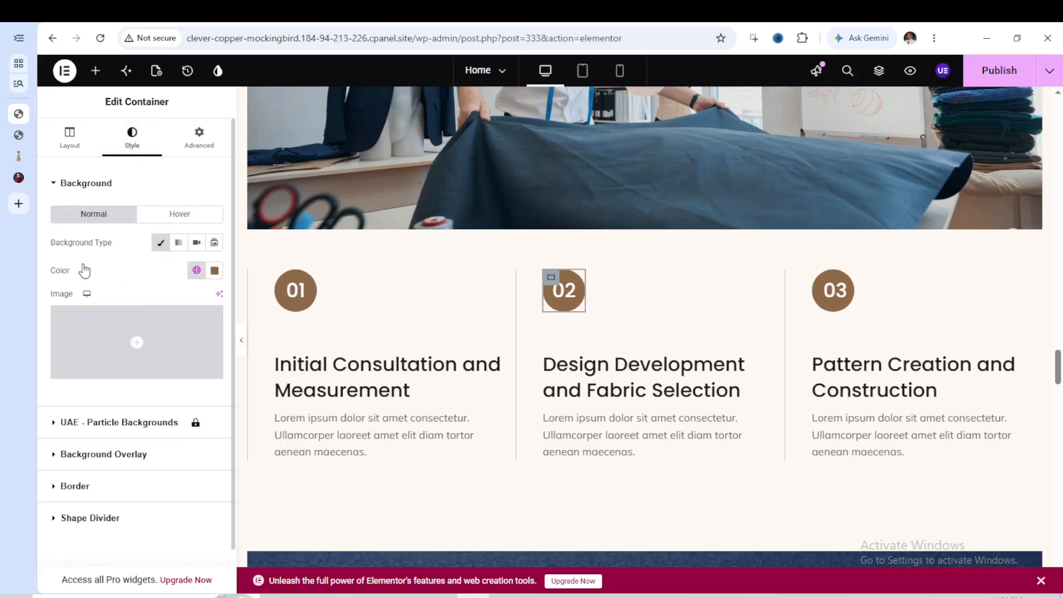
click(215, 270)
drag(149, 432, 280, 429)
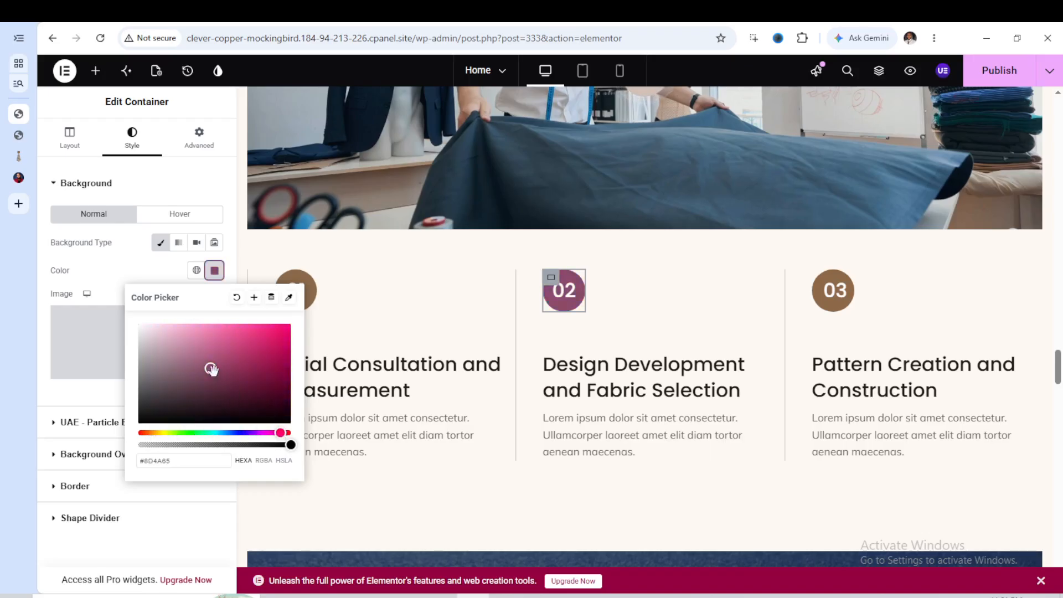
drag(228, 363, 283, 321)
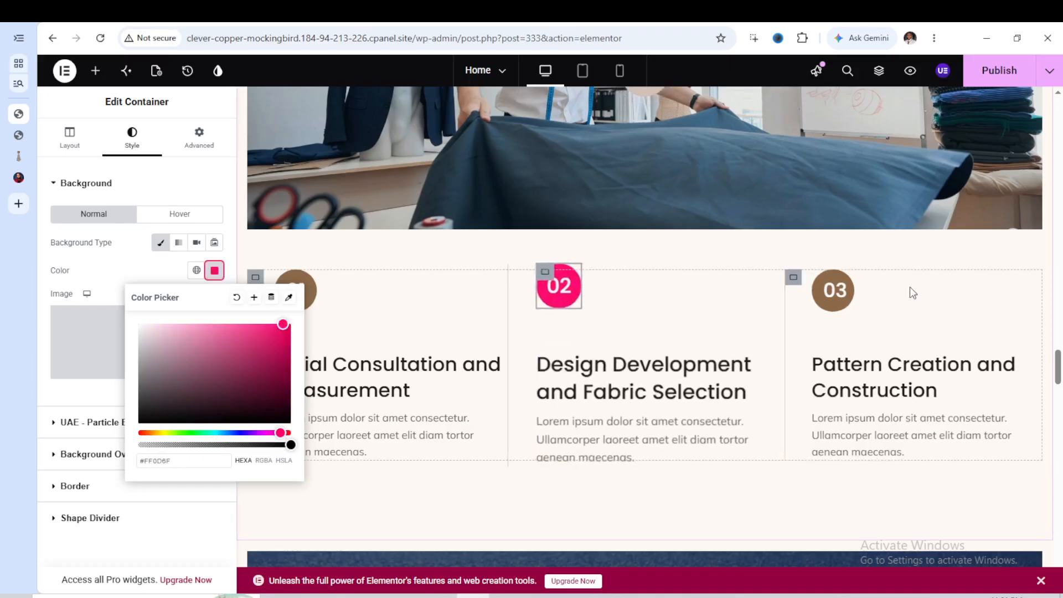
click(871, 381)
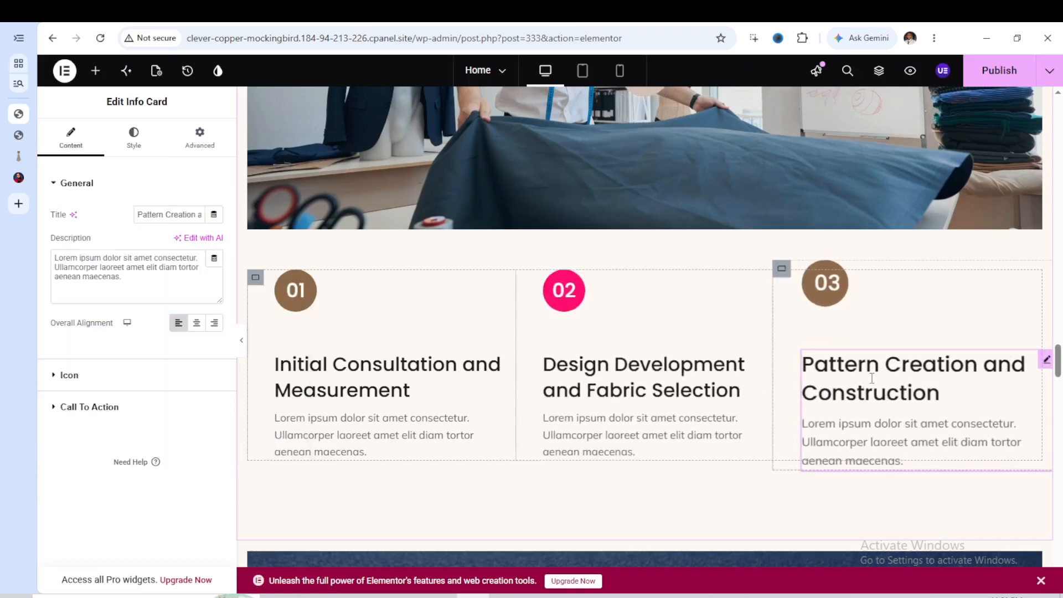
Open the video button's settings on the tailor image and close the video popup.
scroll(772, 322, up, 3)
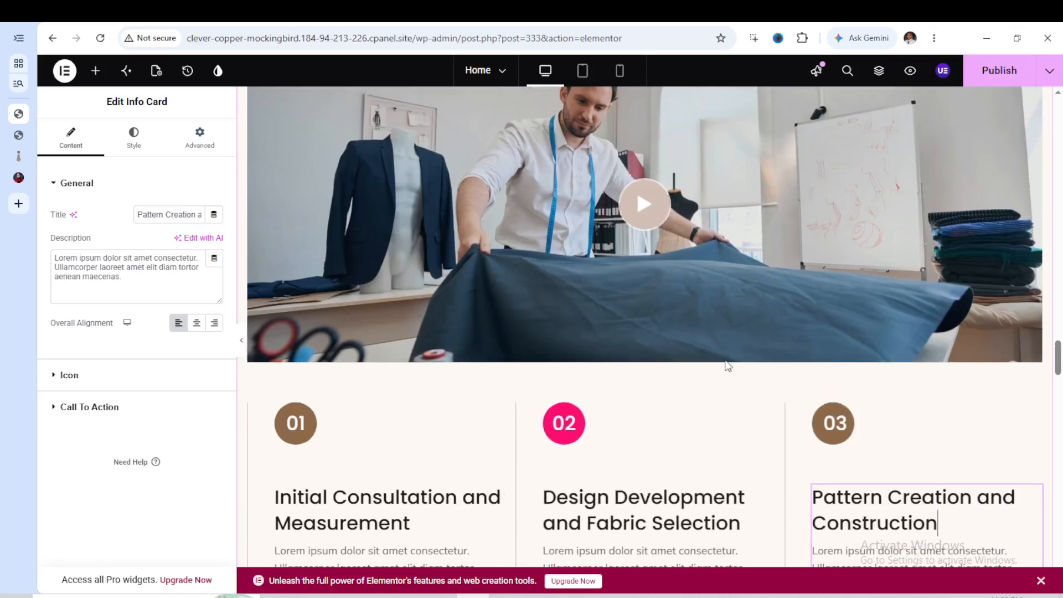
scroll(683, 278, up, 3)
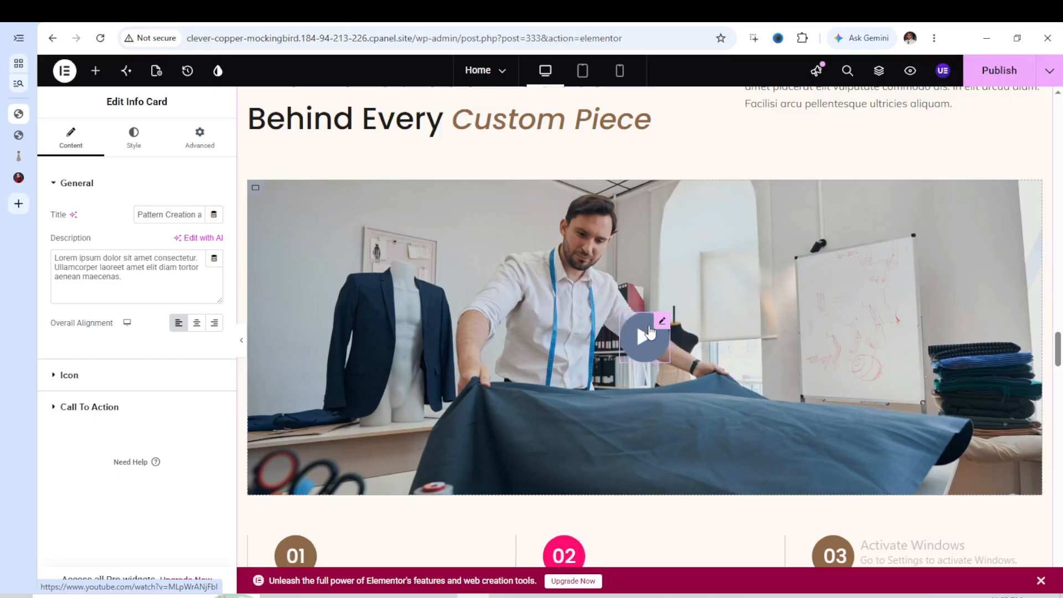
click(696, 283)
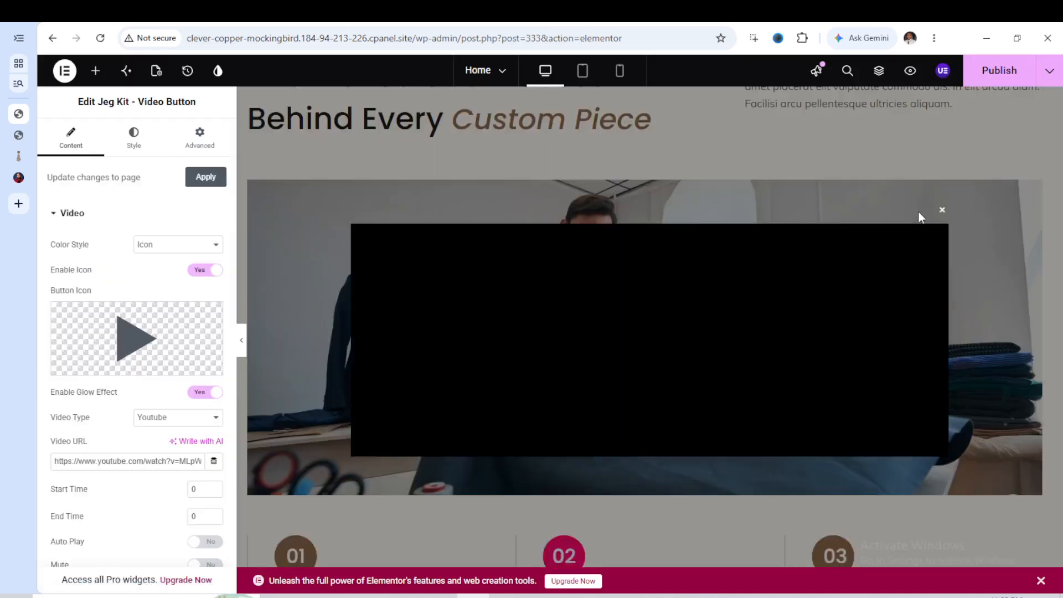
click(941, 211)
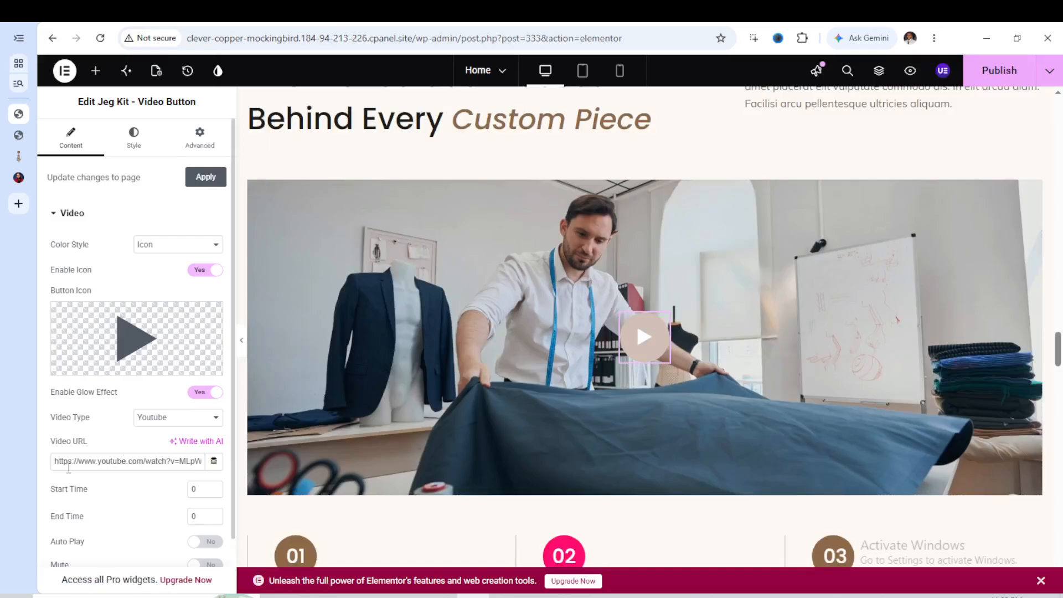
Insert the black play icon from the icon library as the video button's icon and select the button's video URL.
mouse_move(107, 370)
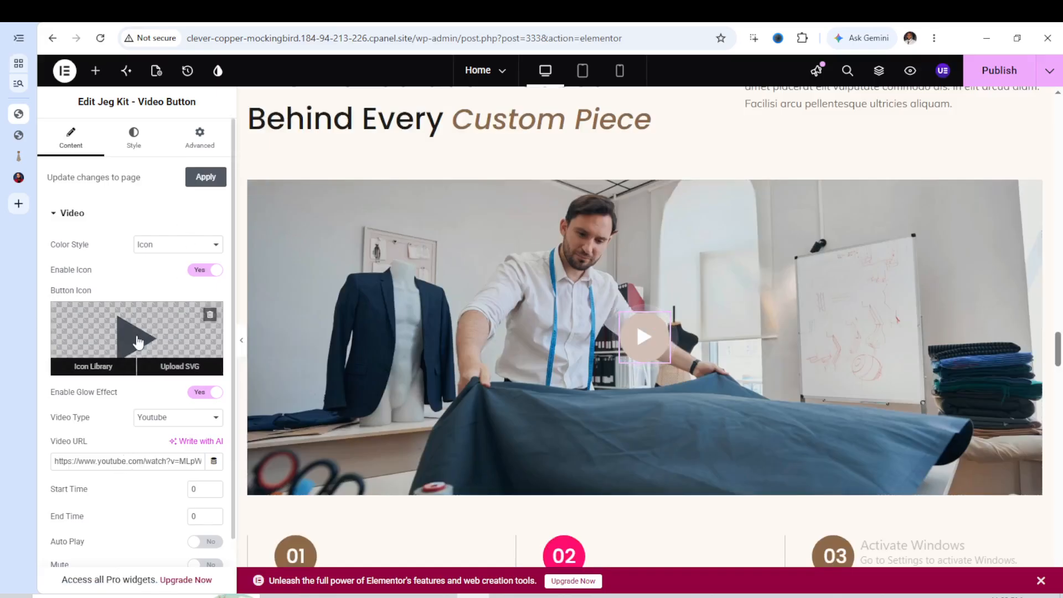
click(125, 367)
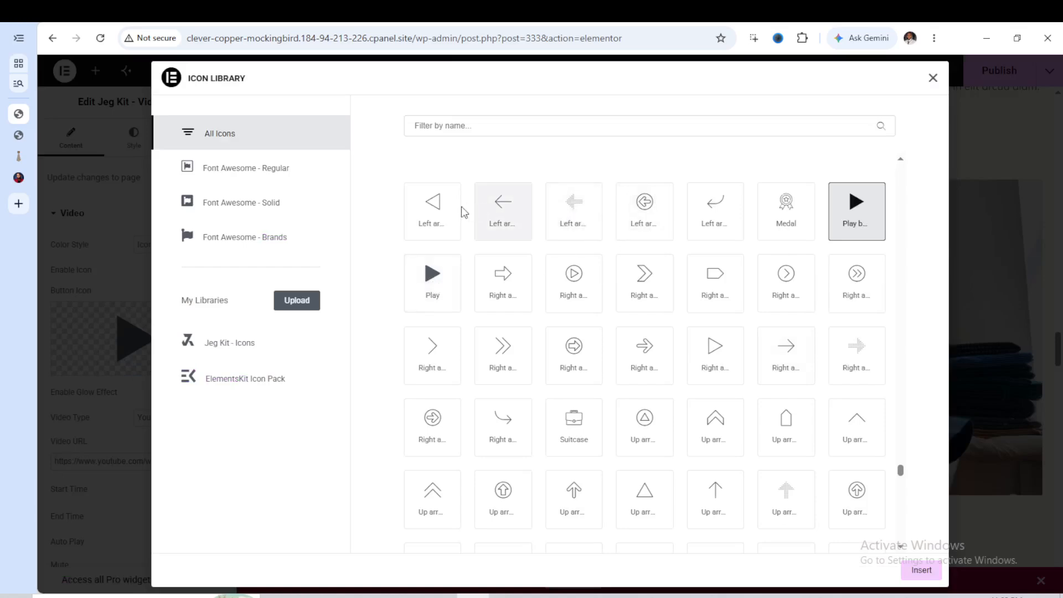
click(874, 218)
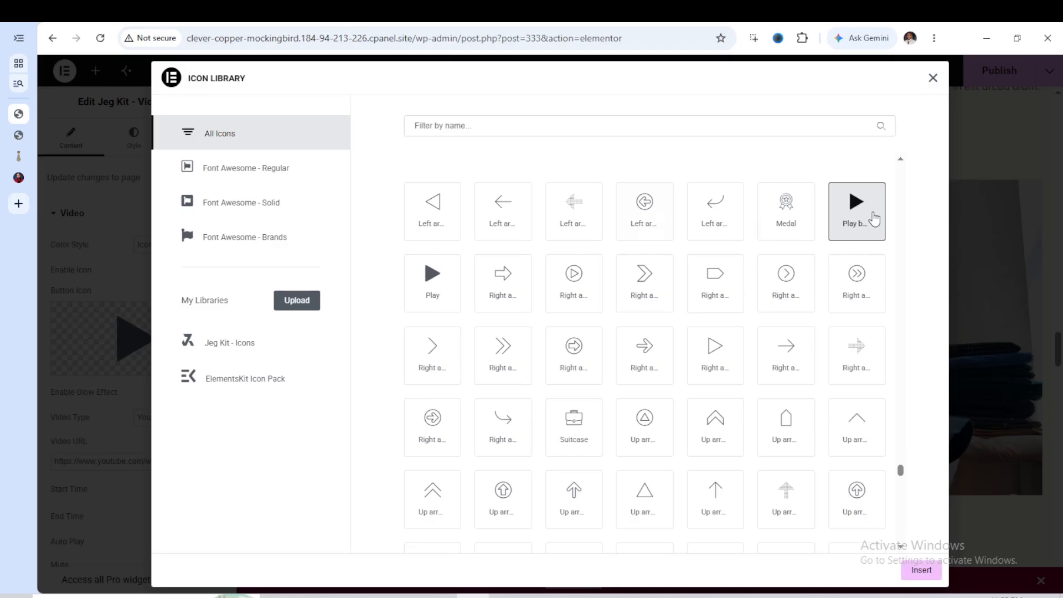
click(932, 573)
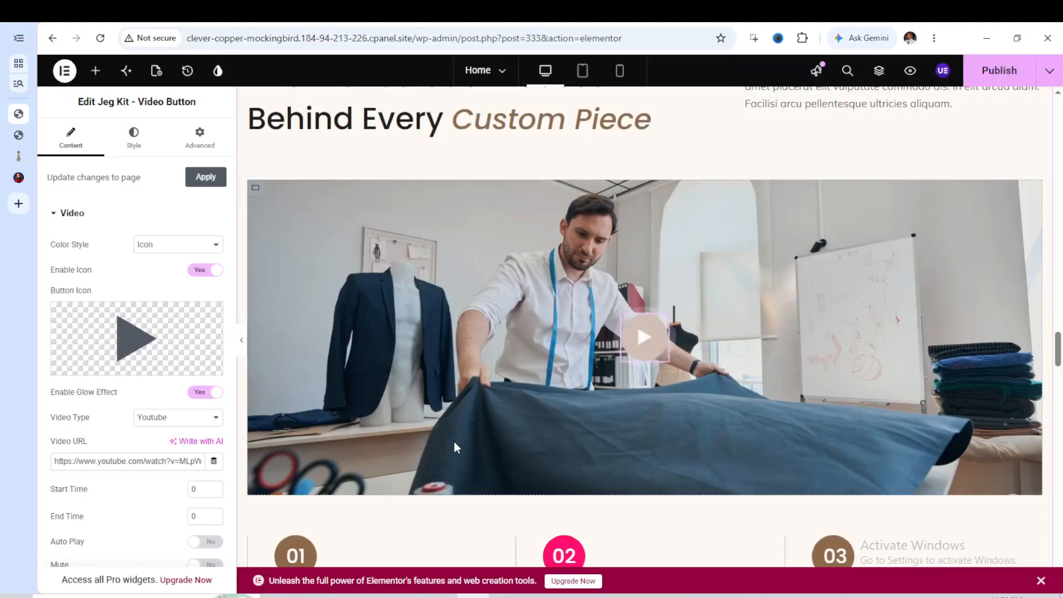
triple_click(158, 461)
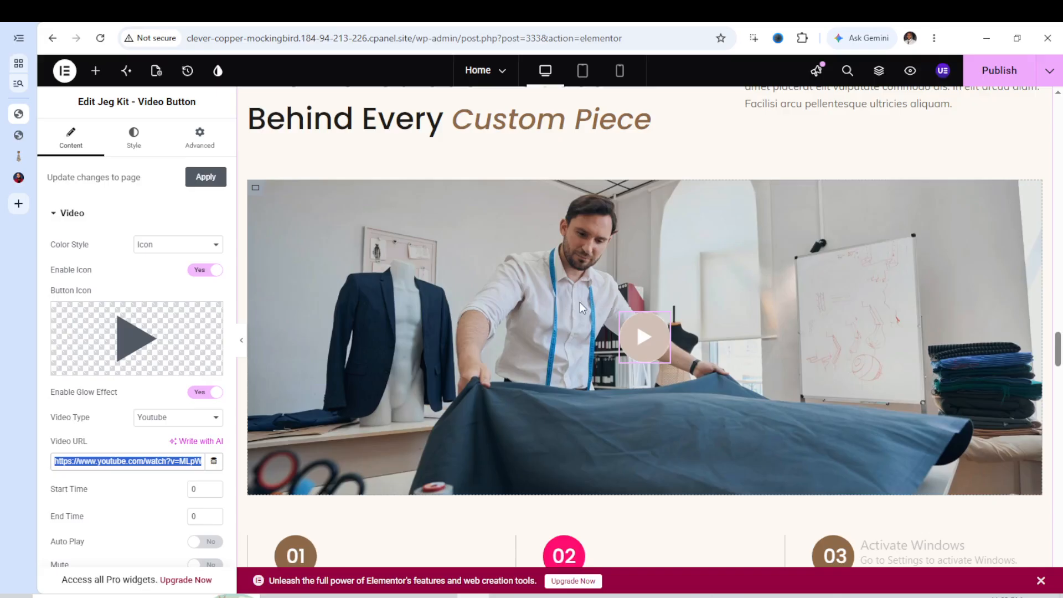
Open the background image settings of the container that holds the tailor image.
scroll(581, 306, up, 4)
scroll(582, 308, up, 5)
scroll(581, 308, down, 7)
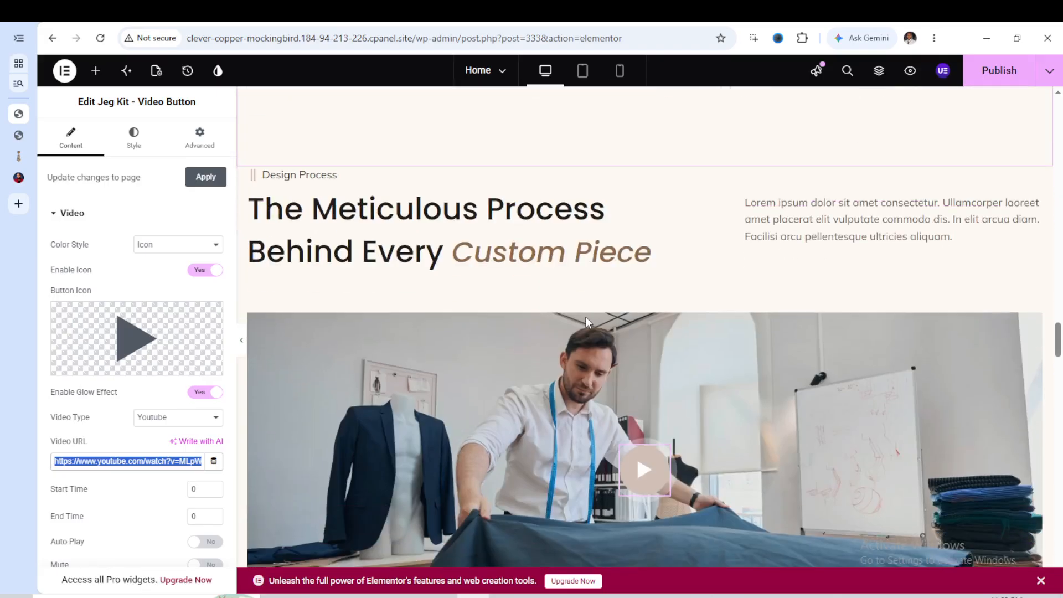
scroll(628, 327, down, 3)
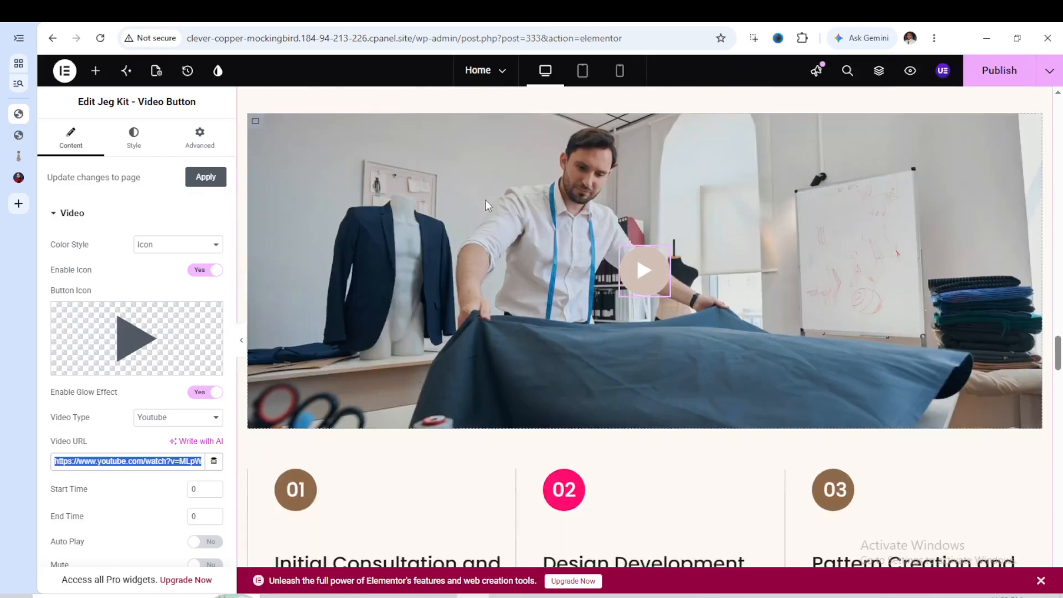
click(257, 131)
click(256, 131)
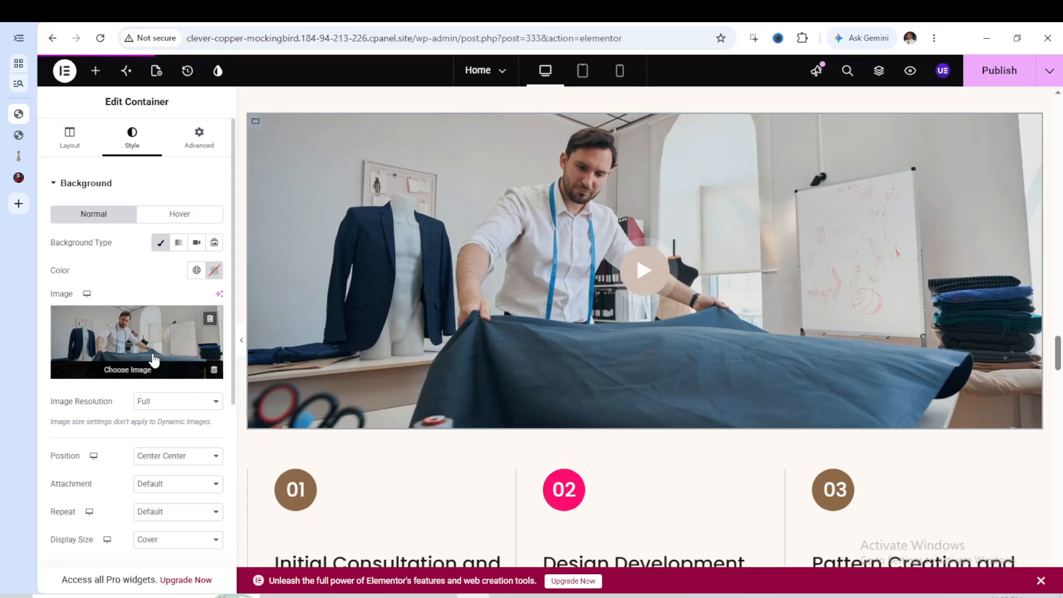
Open the settings of the Explore Our Collections button below Double-Breasted Waistcoat and select its link.
scroll(493, 269, up, 10)
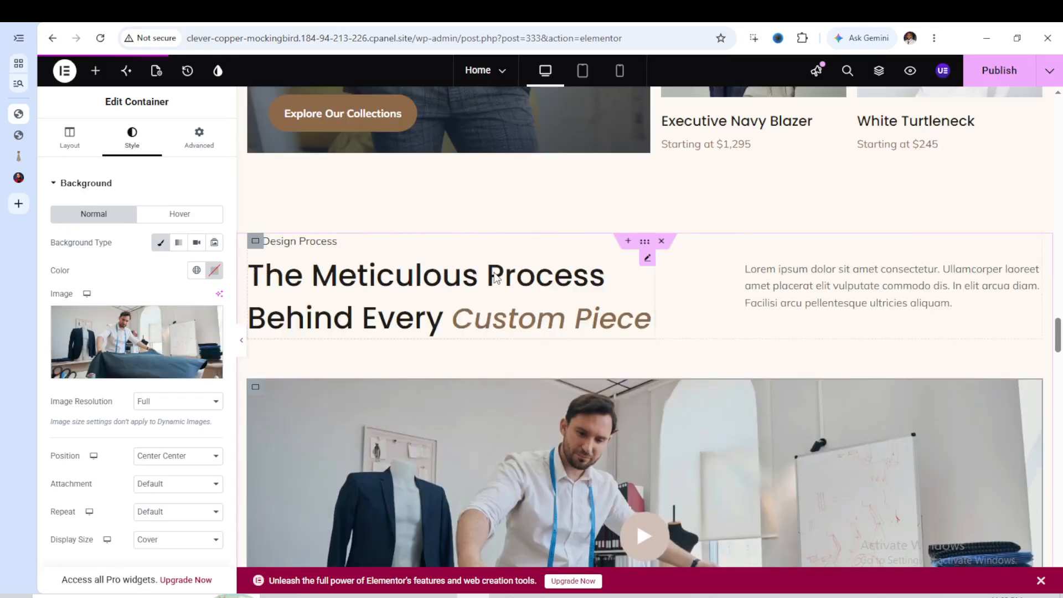
scroll(505, 274, up, 3)
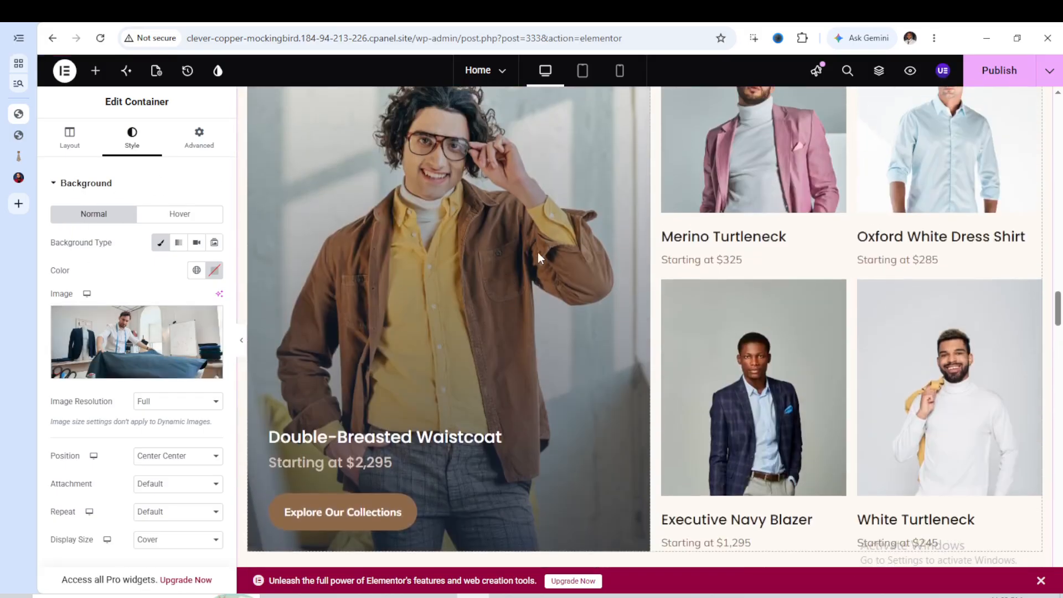
scroll(537, 251, up, 3)
scroll(637, 305, down, 2)
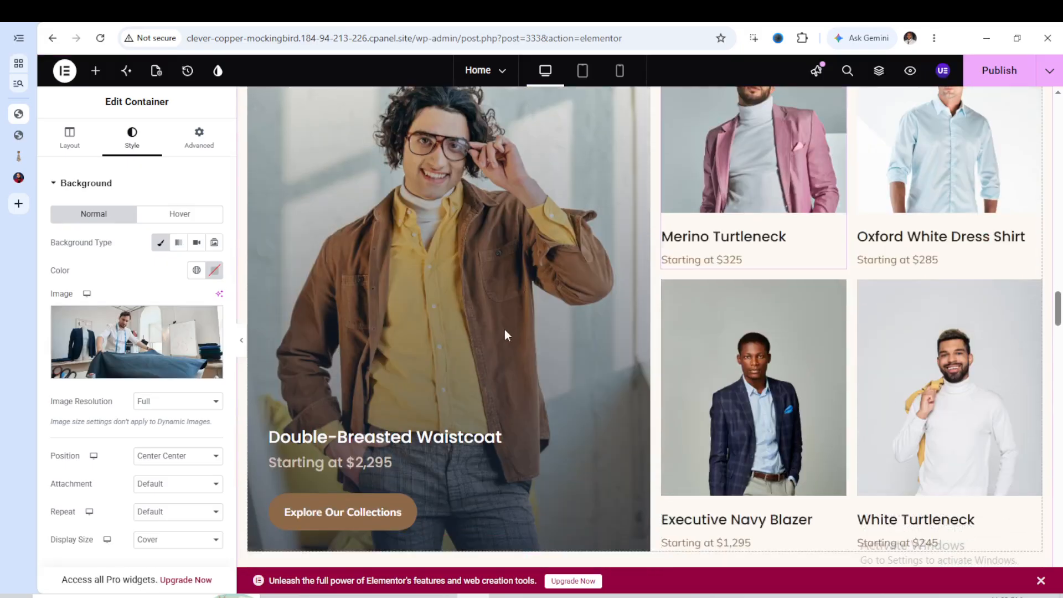
click(331, 513)
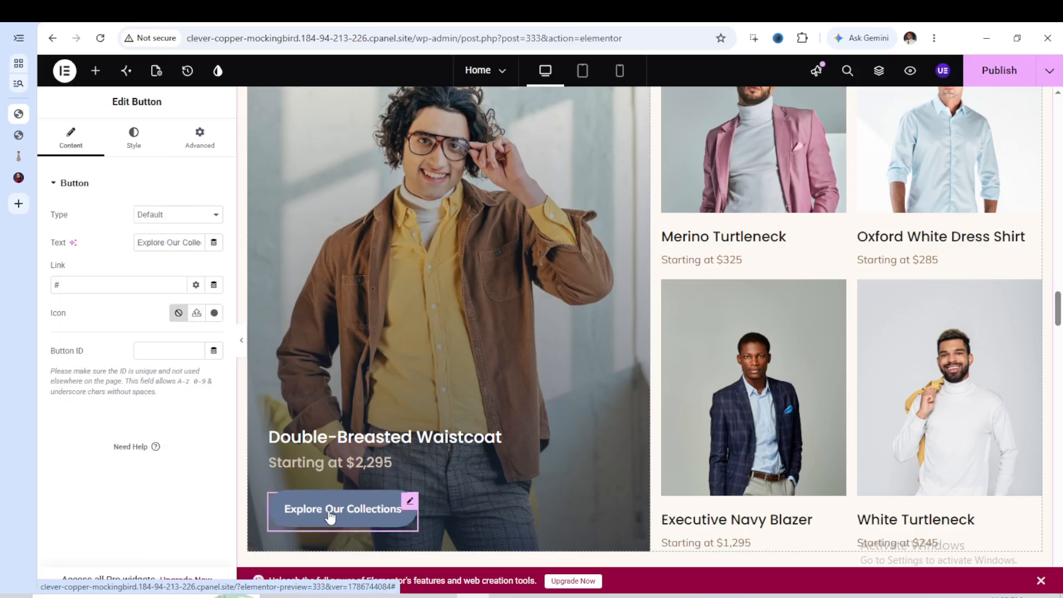
double_click(71, 282)
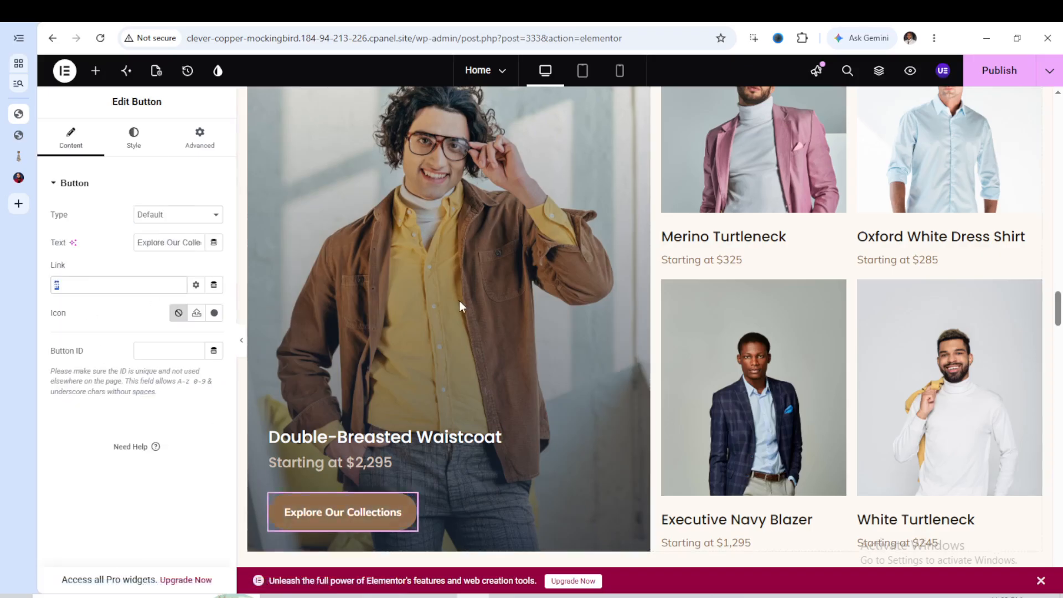
Open the image settings of the Dress Shirt Collection card in the services section.
scroll(460, 301, up, 10)
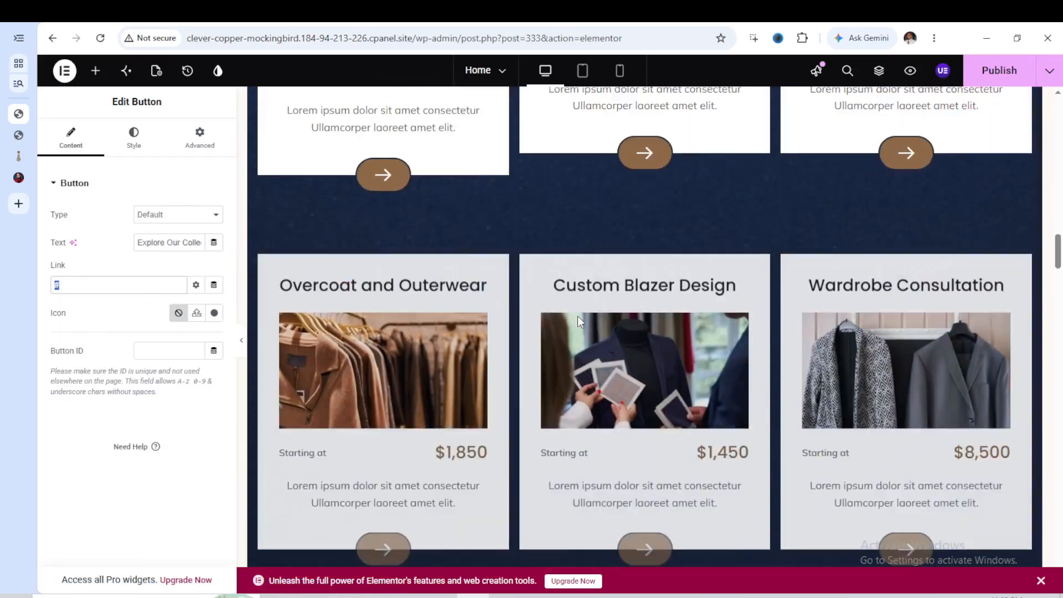
scroll(577, 317, up, 8)
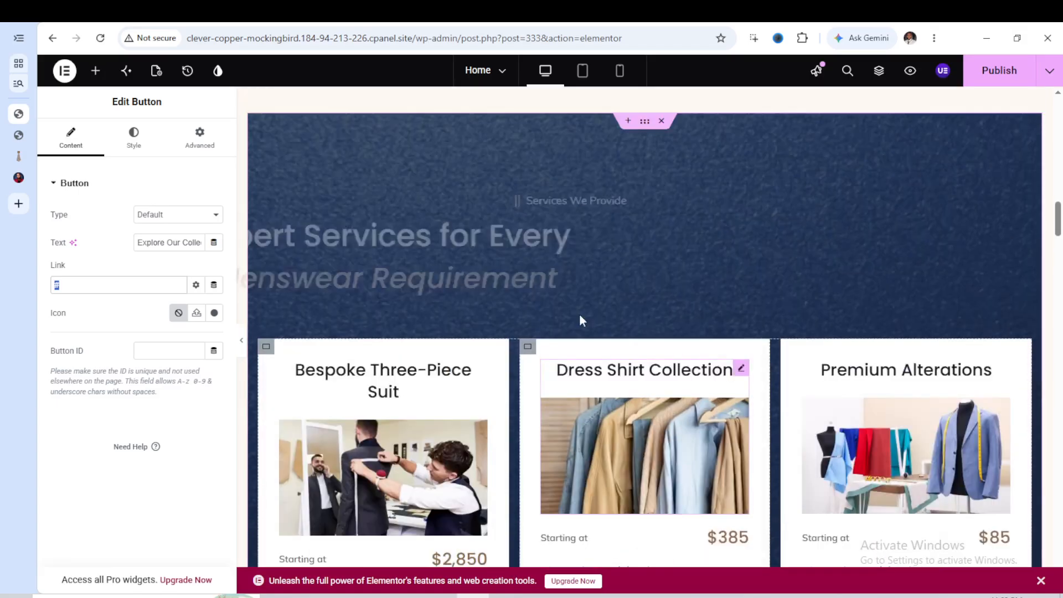
scroll(580, 316, down, 3)
click(597, 297)
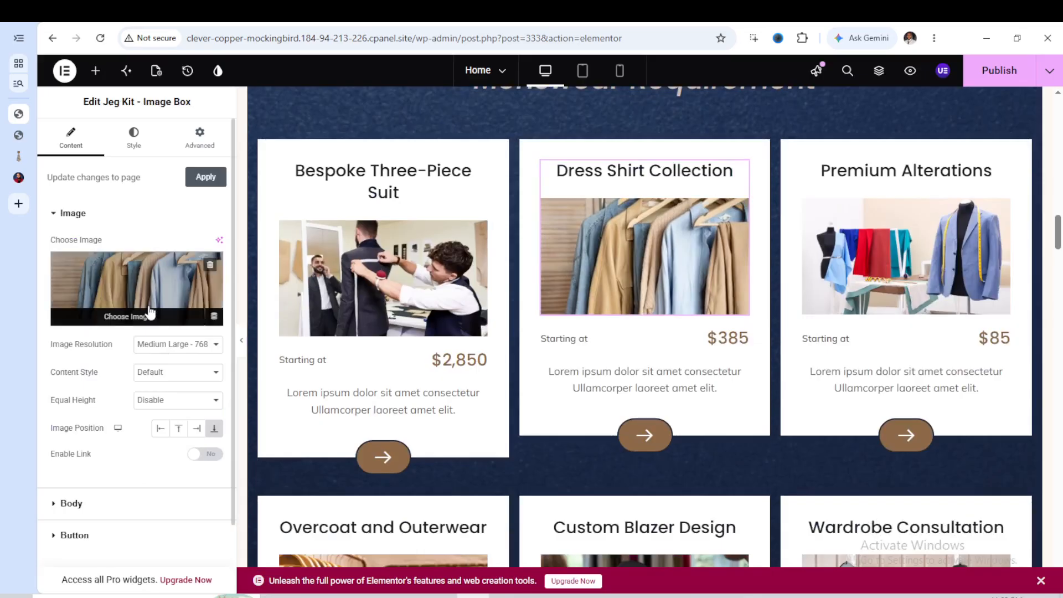
Change the starting price on the Bespoke Three-Piece Suit card to $850.
scroll(738, 230, up, 1)
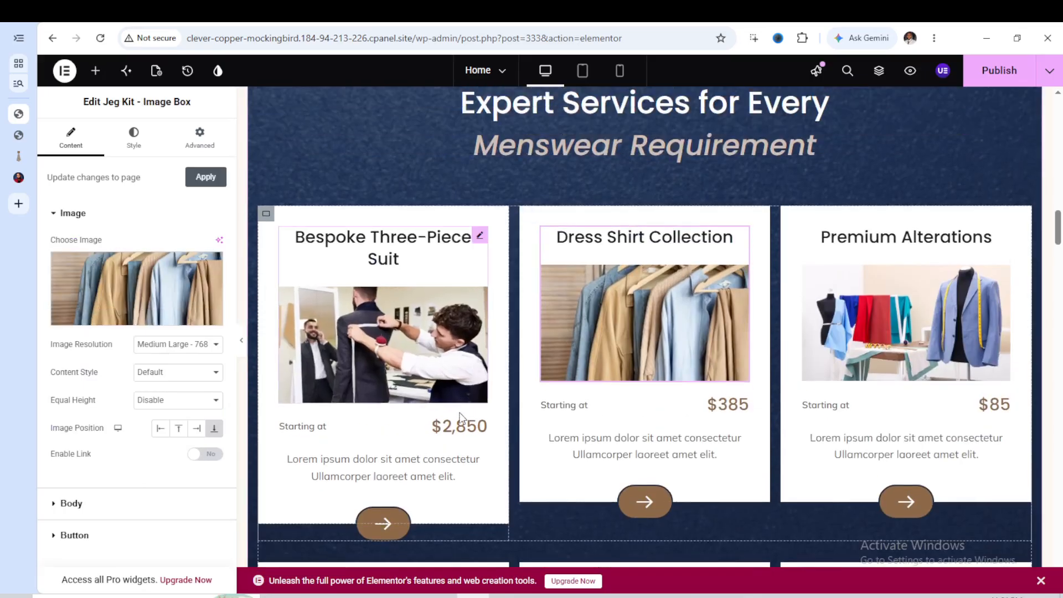
click(458, 436)
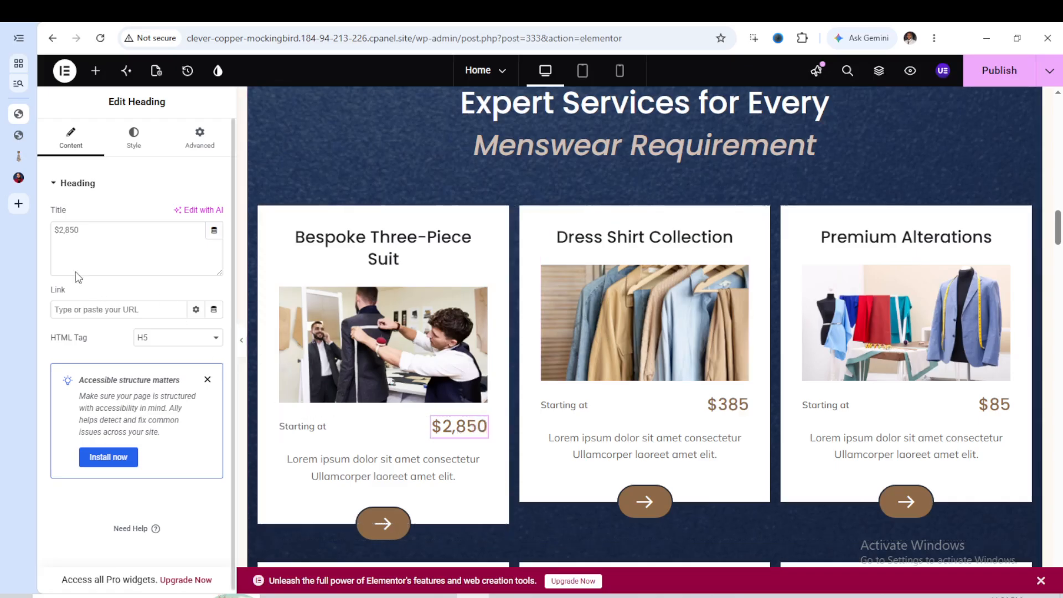
click(68, 232)
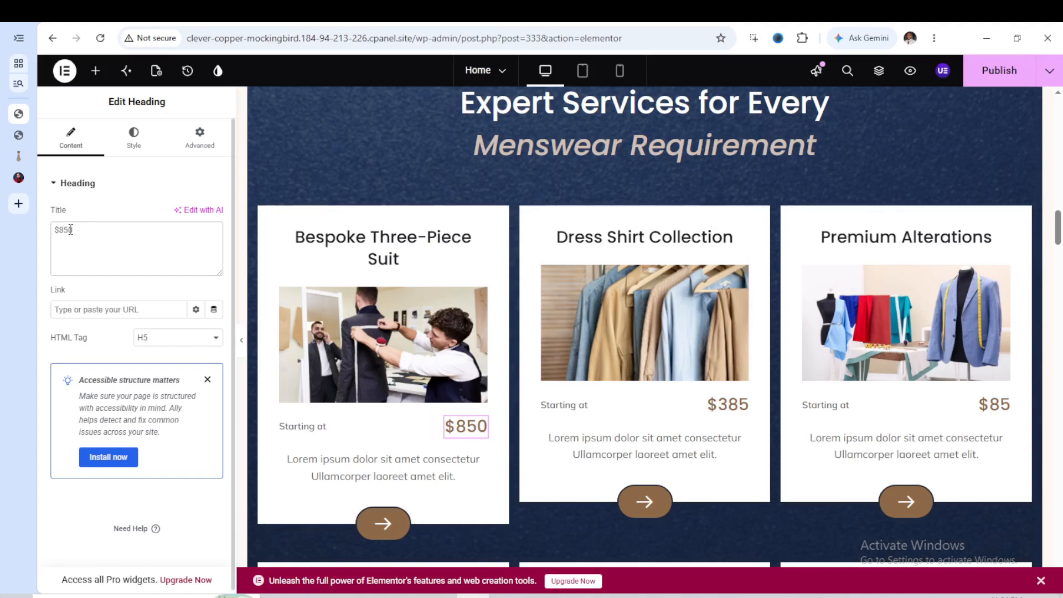
Open the background settings of the container behind the Expert Services for Every Menswear Requirement section.
scroll(609, 382, up, 7)
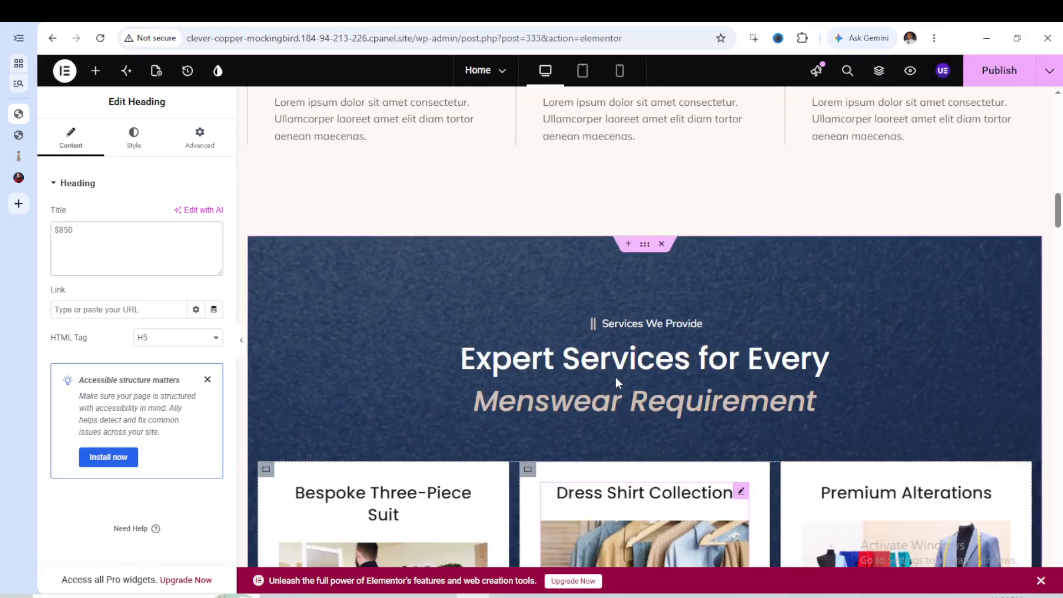
scroll(612, 384, up, 1)
scroll(716, 436, down, 1)
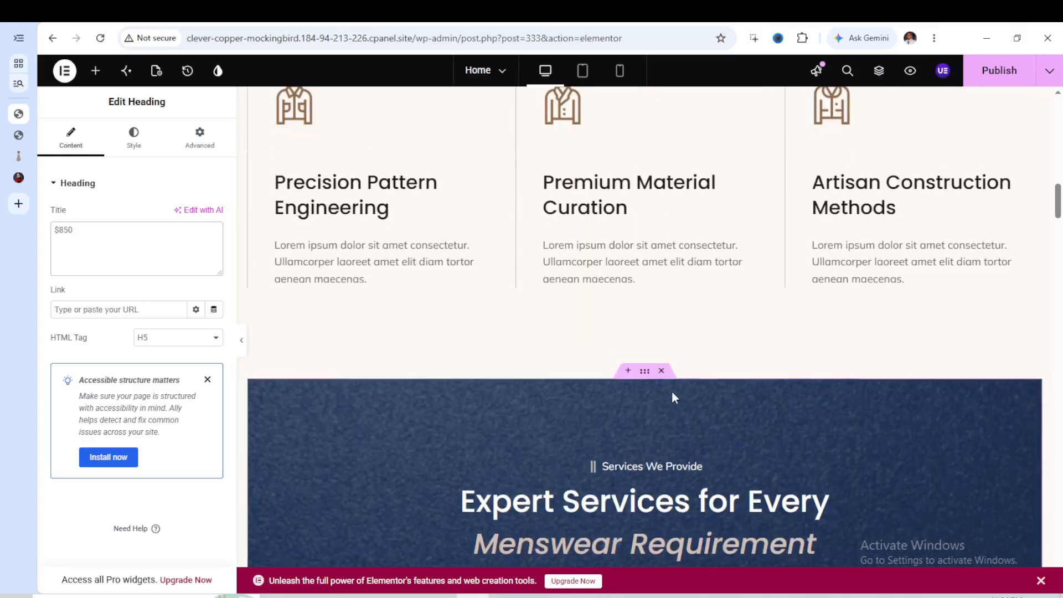
click(645, 372)
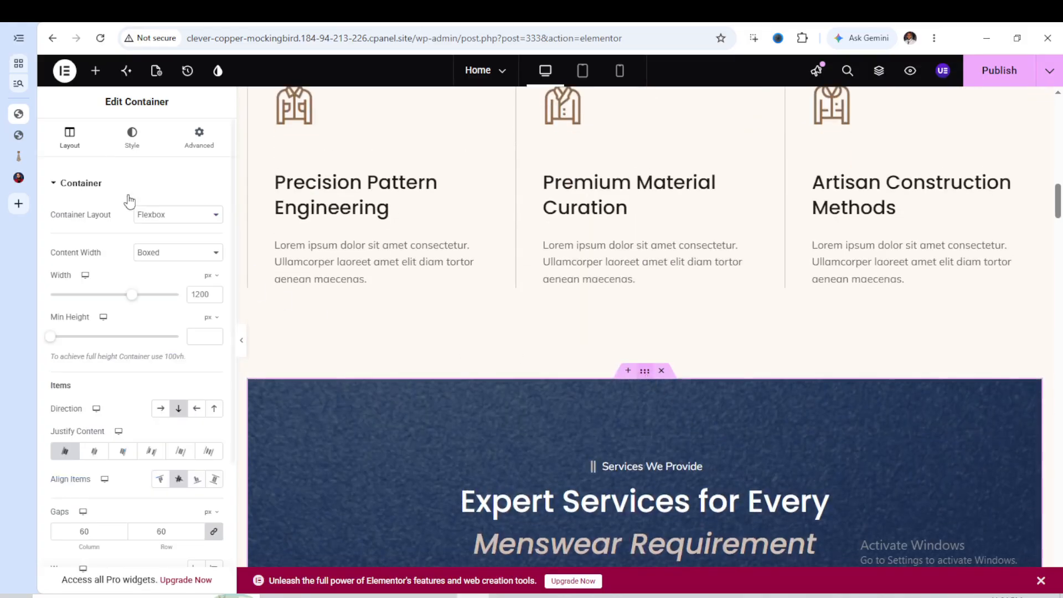
click(132, 159)
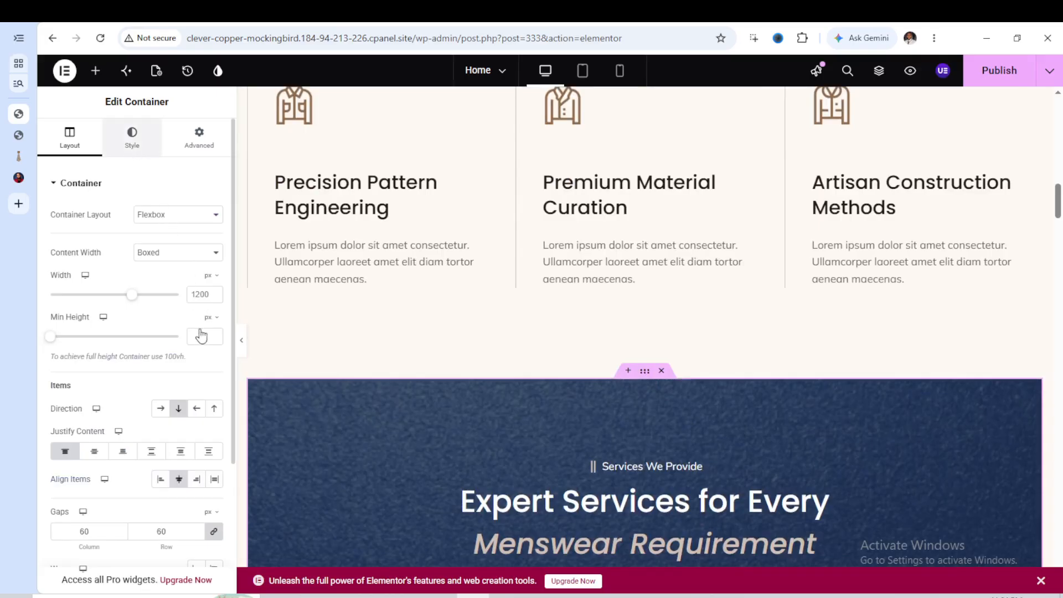
Add 049-cardigan-1.png from the media library to the gallery of the logo carousel below the hero section.
scroll(614, 417, up, 7)
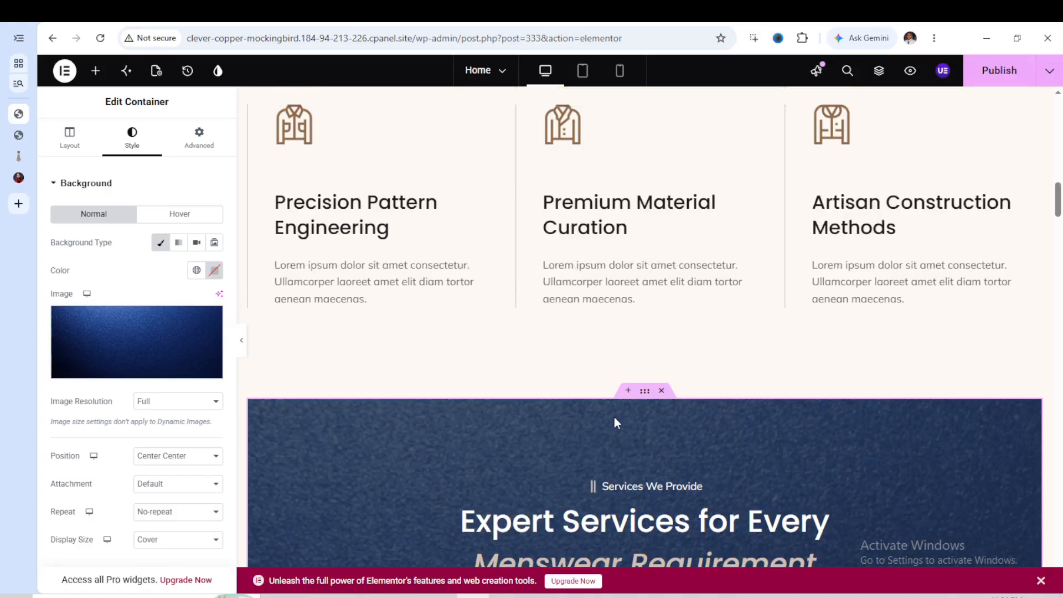
scroll(615, 421, up, 4)
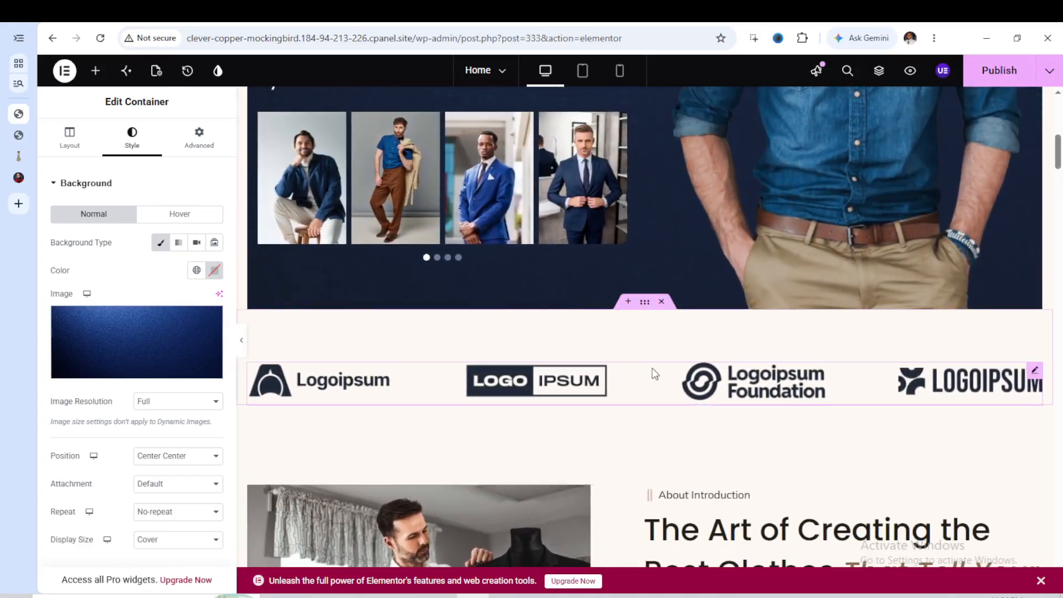
click(627, 383)
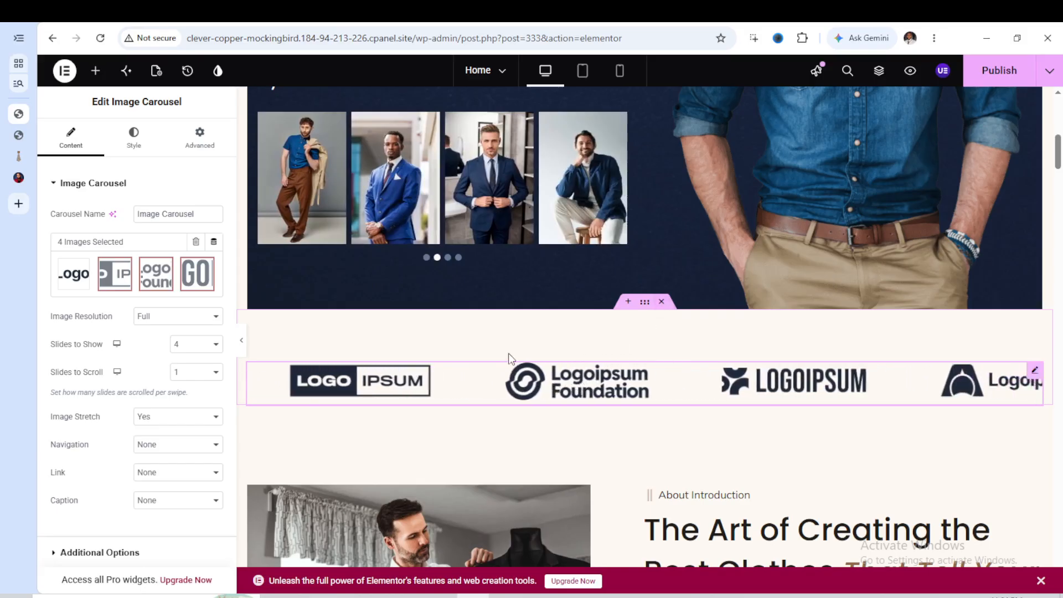
click(209, 268)
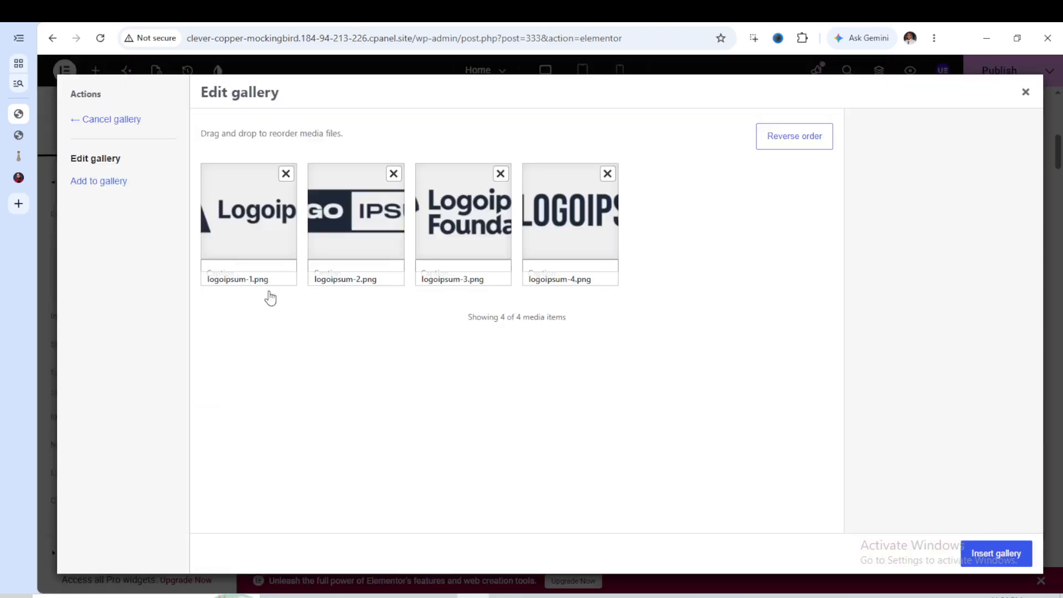
click(88, 181)
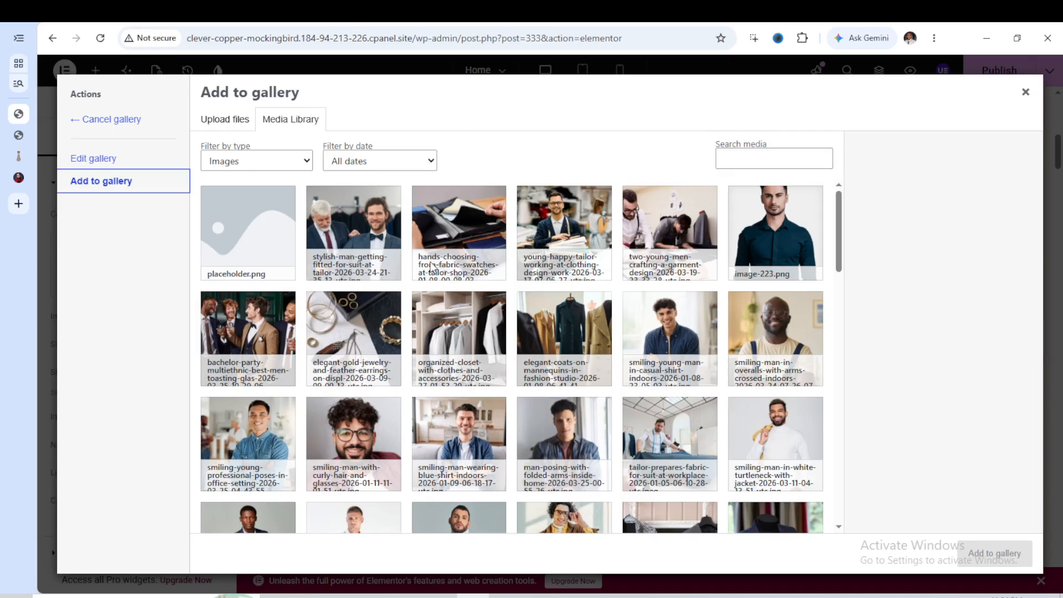
scroll(596, 284, down, 3)
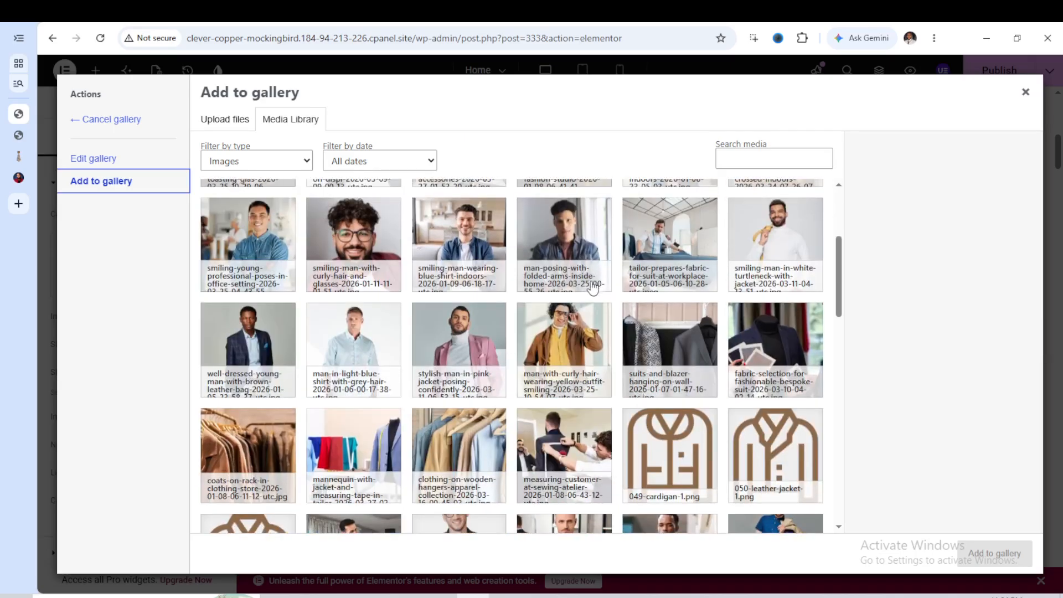
scroll(596, 287, down, 2)
click(688, 314)
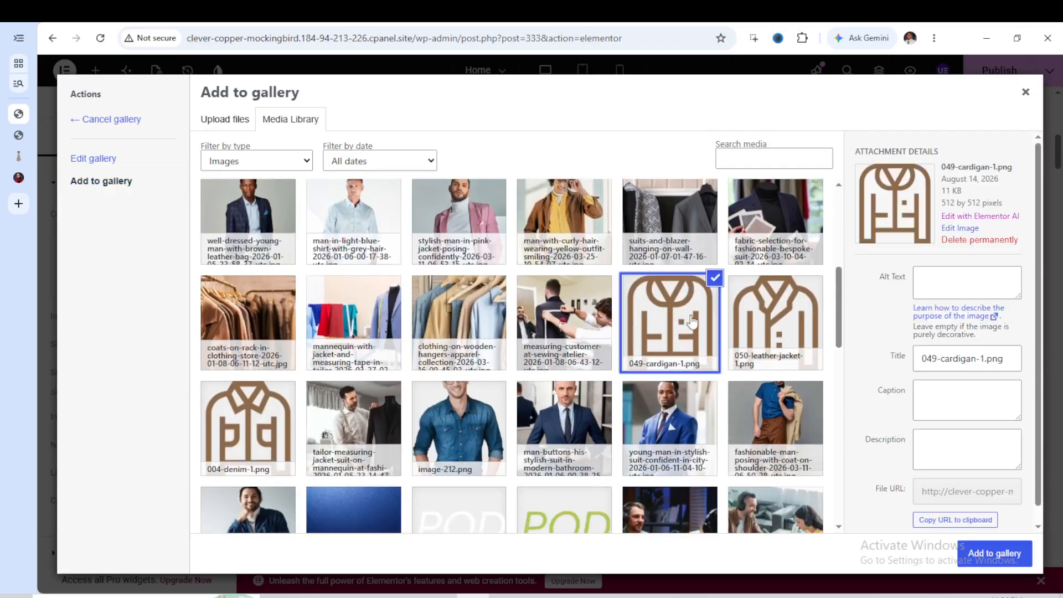
click(994, 558)
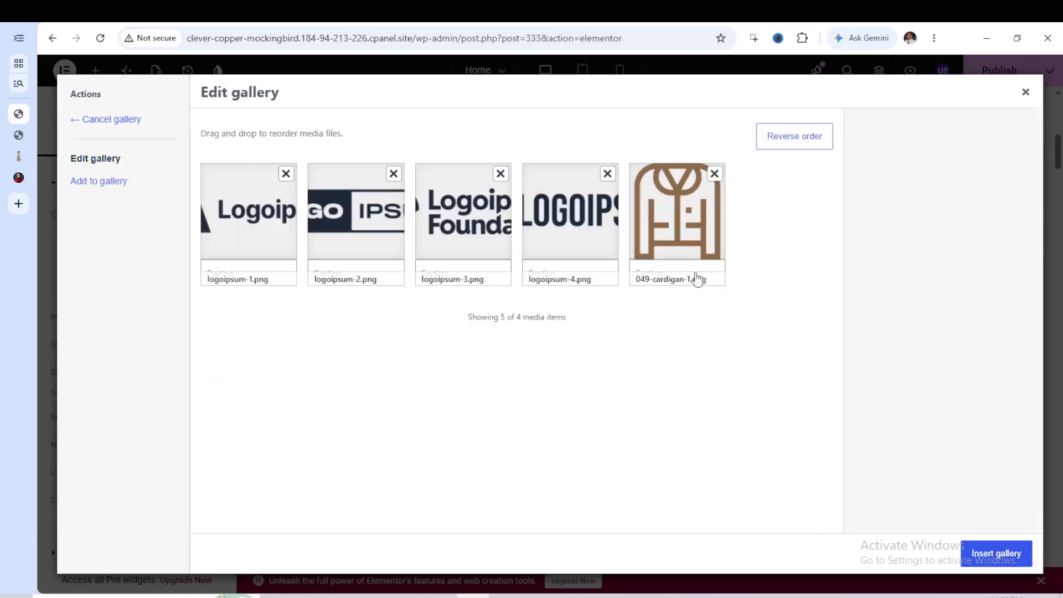
Remove logoipsum-4.png from the gallery and insert the edited gallery into the logo carousel.
click(608, 174)
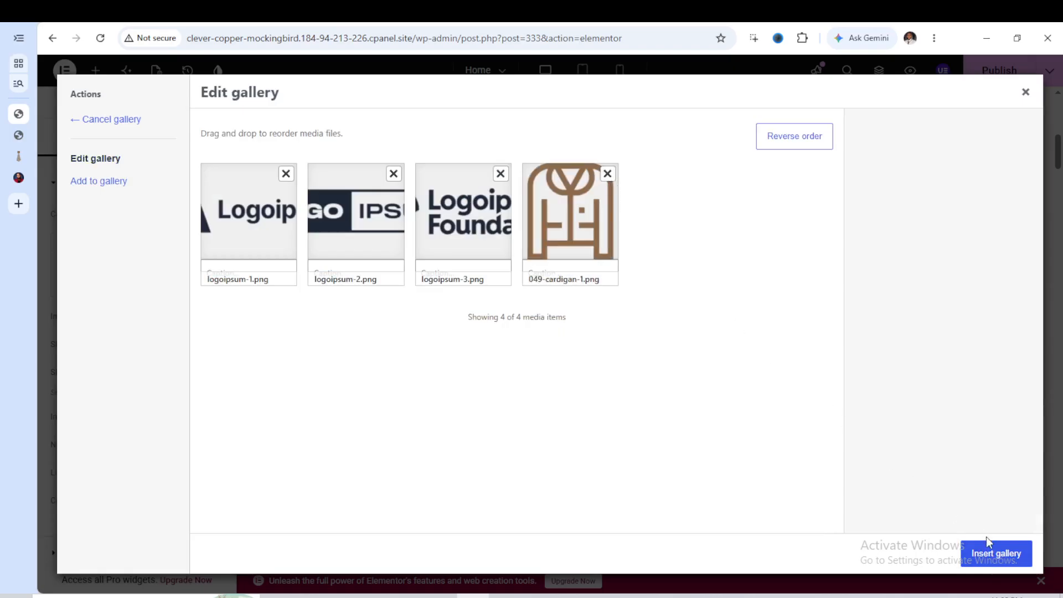
click(987, 550)
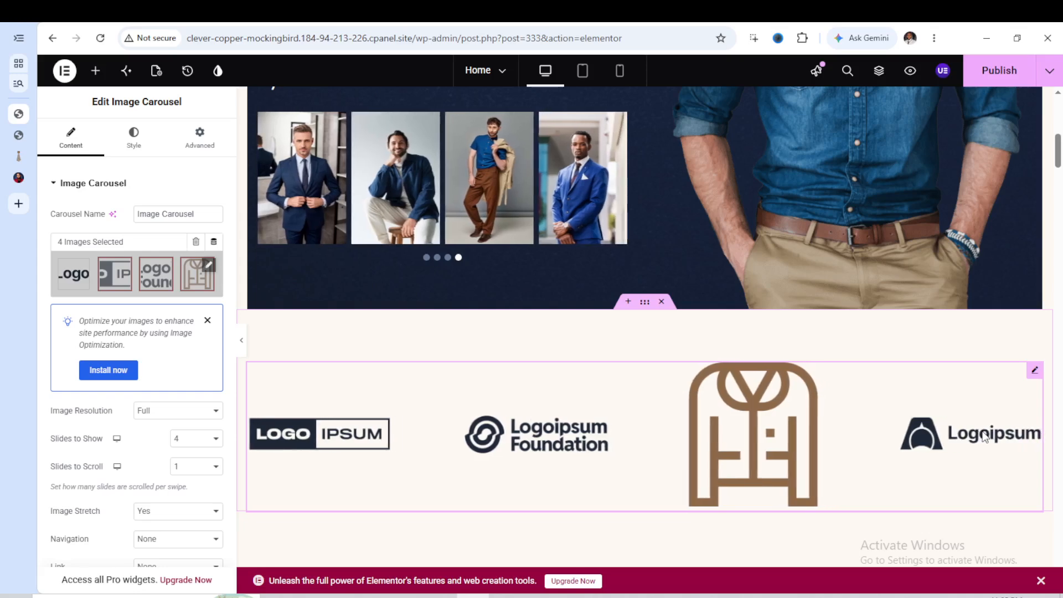
scroll(985, 437, up, 6)
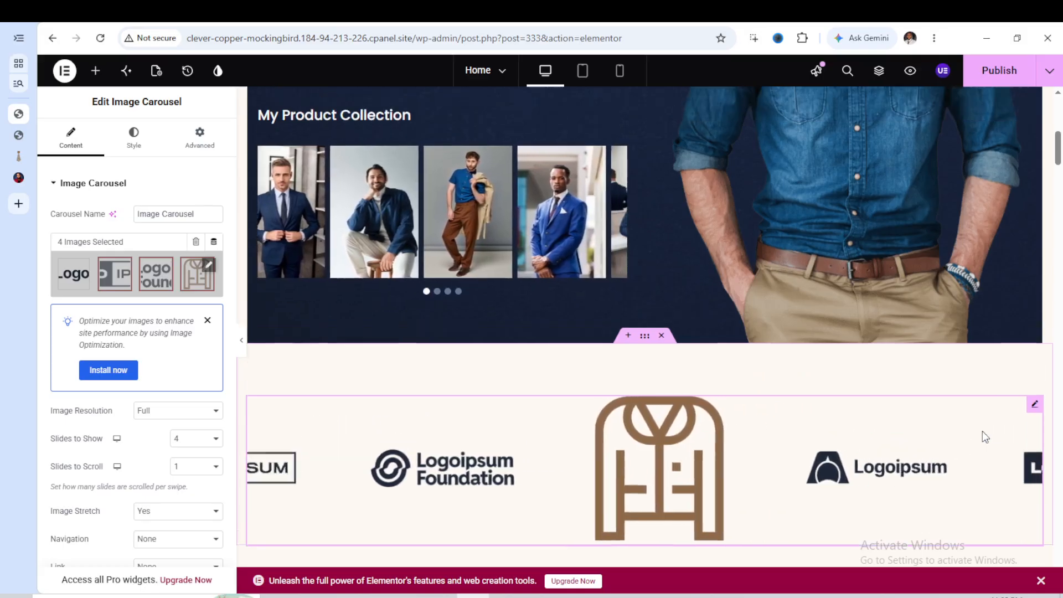
scroll(985, 437, up, 3)
scroll(1009, 440, down, 4)
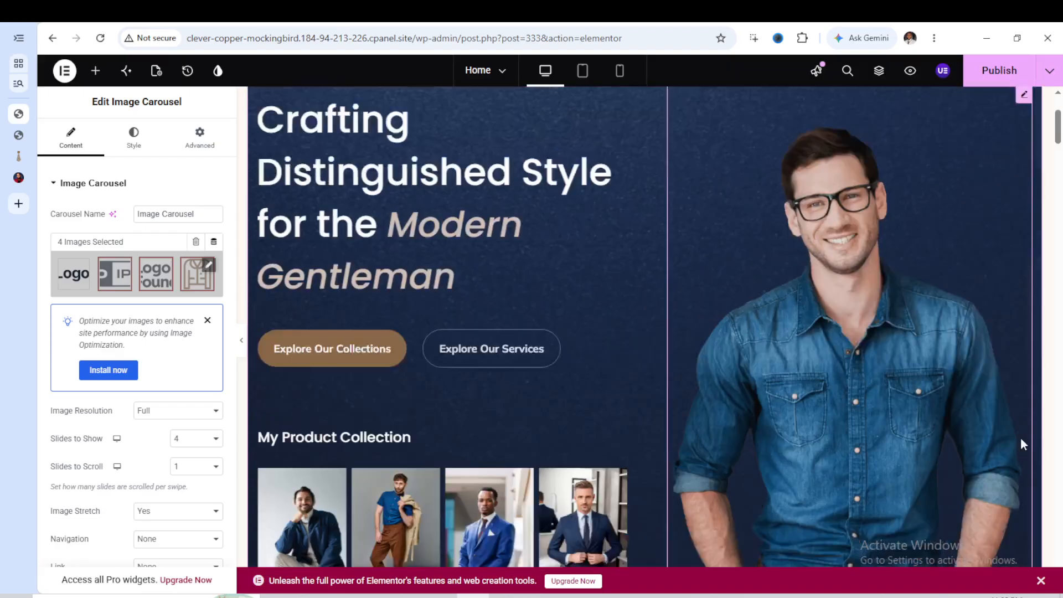
Open the image settings of the man's portrait in the hero section and look over the section.
click(933, 373)
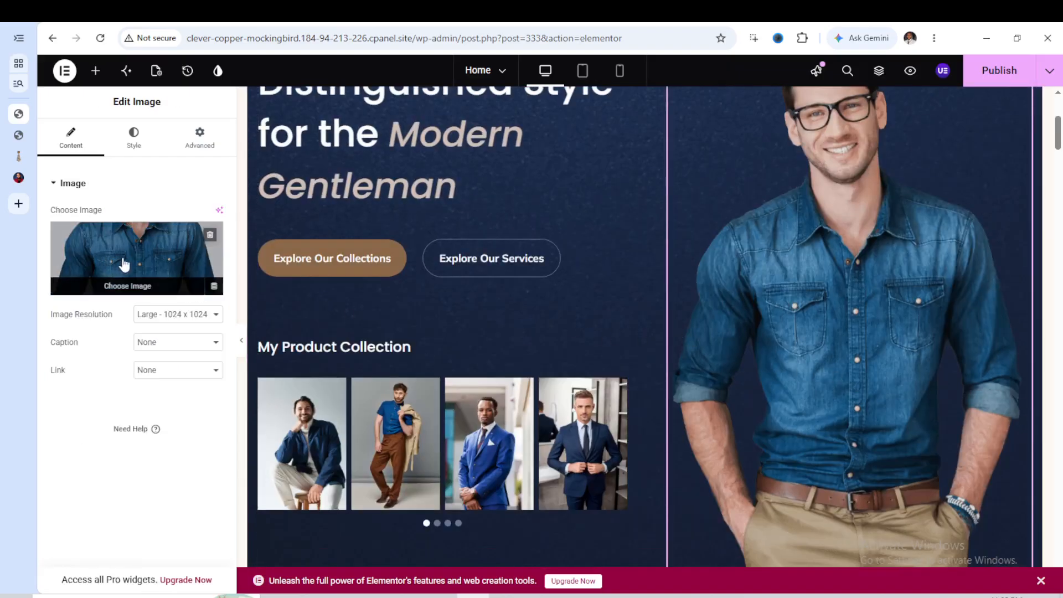
scroll(719, 402, up, 1)
scroll(869, 400, up, 2)
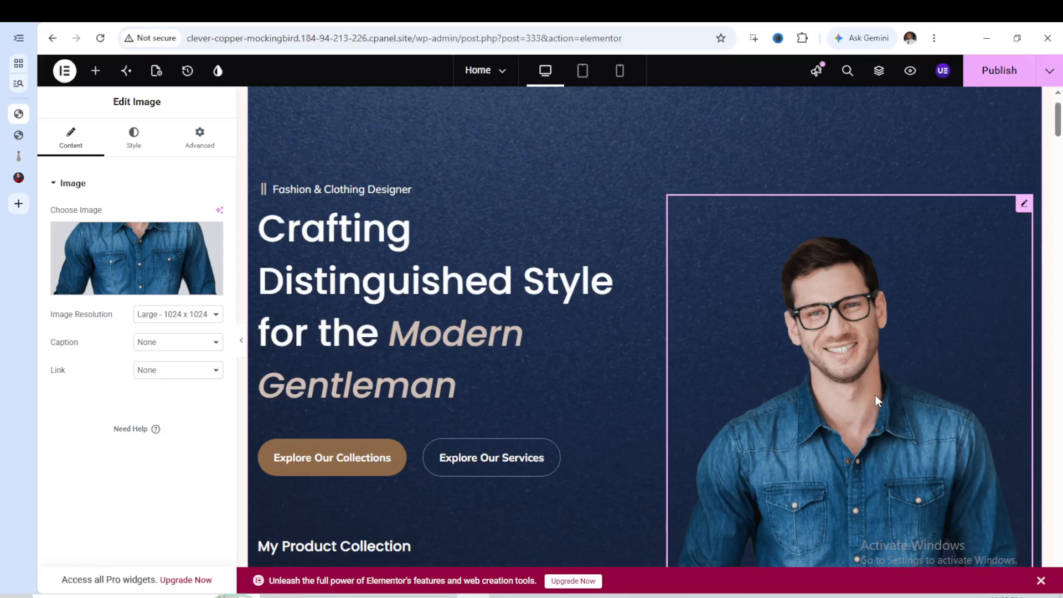
scroll(876, 394, down, 2)
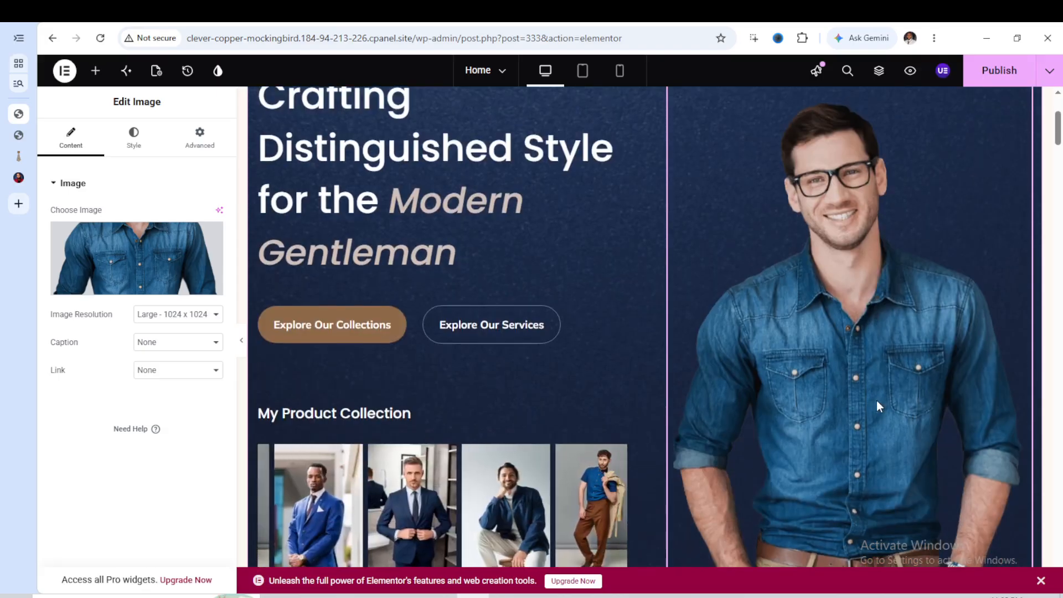
scroll(875, 400, down, 2)
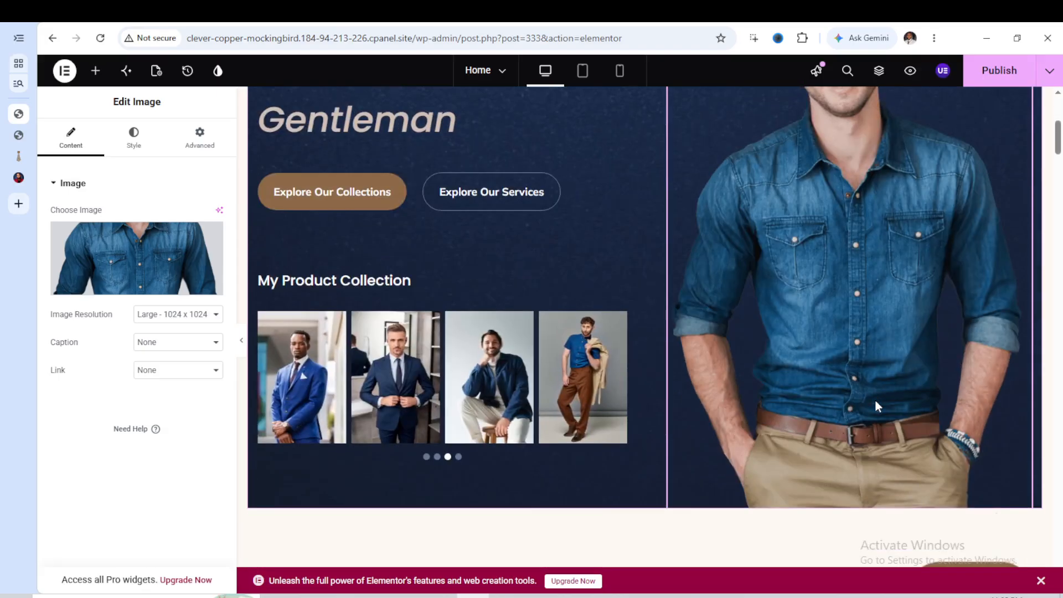
Open the gallery of the My Product Collection image carousel for editing.
click(449, 392)
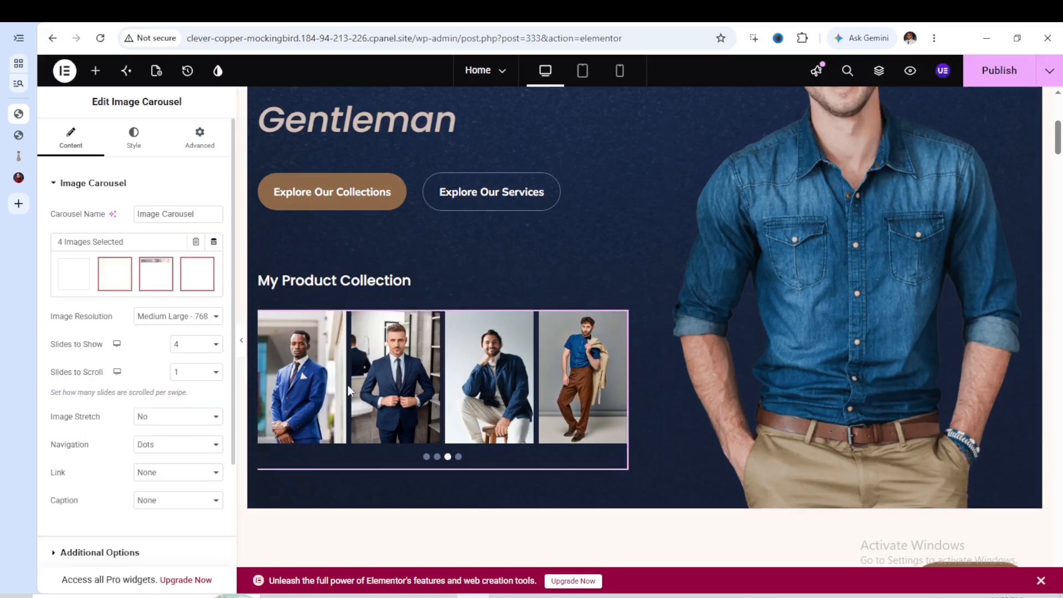
scroll(530, 458, down, 4)
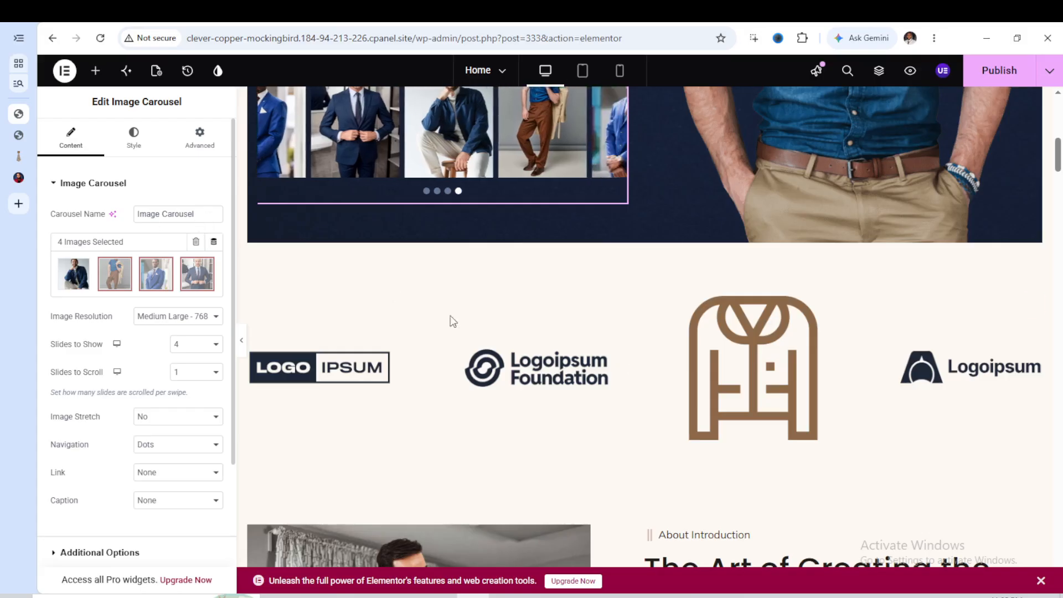
scroll(606, 364, up, 2)
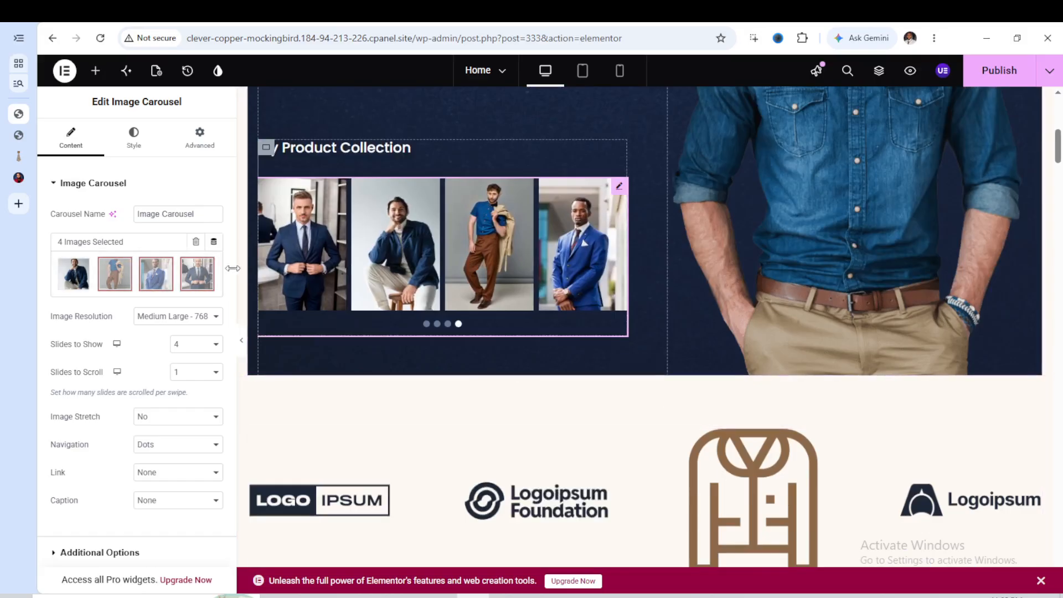
click(206, 267)
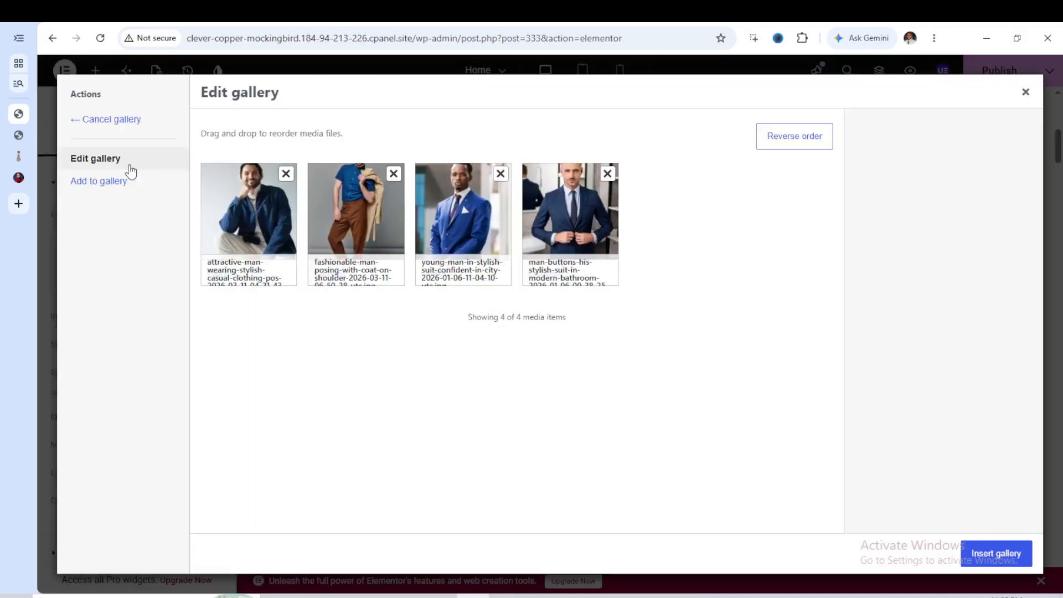
click(107, 181)
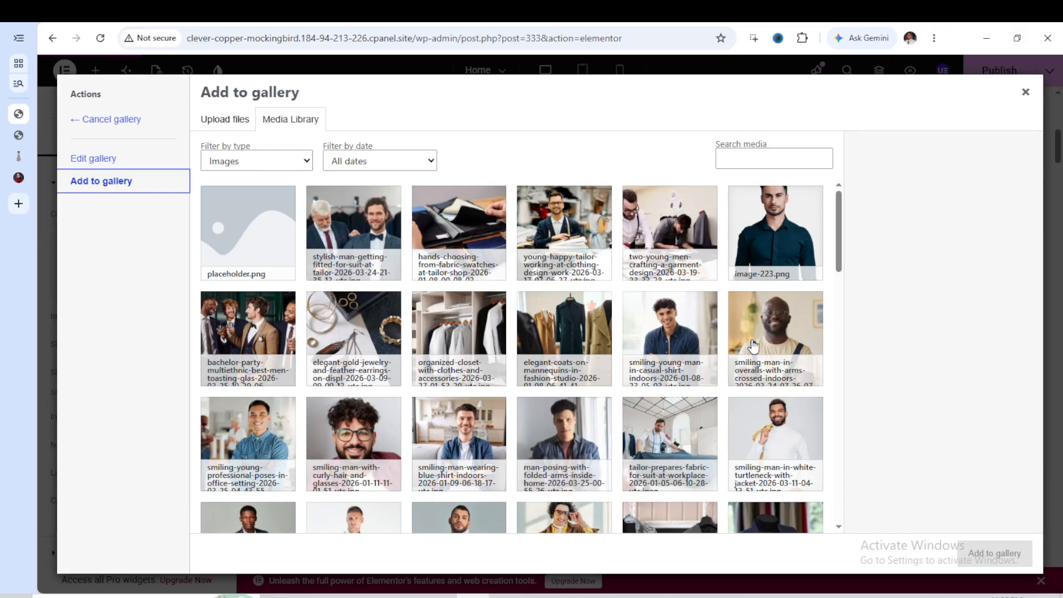
click(698, 349)
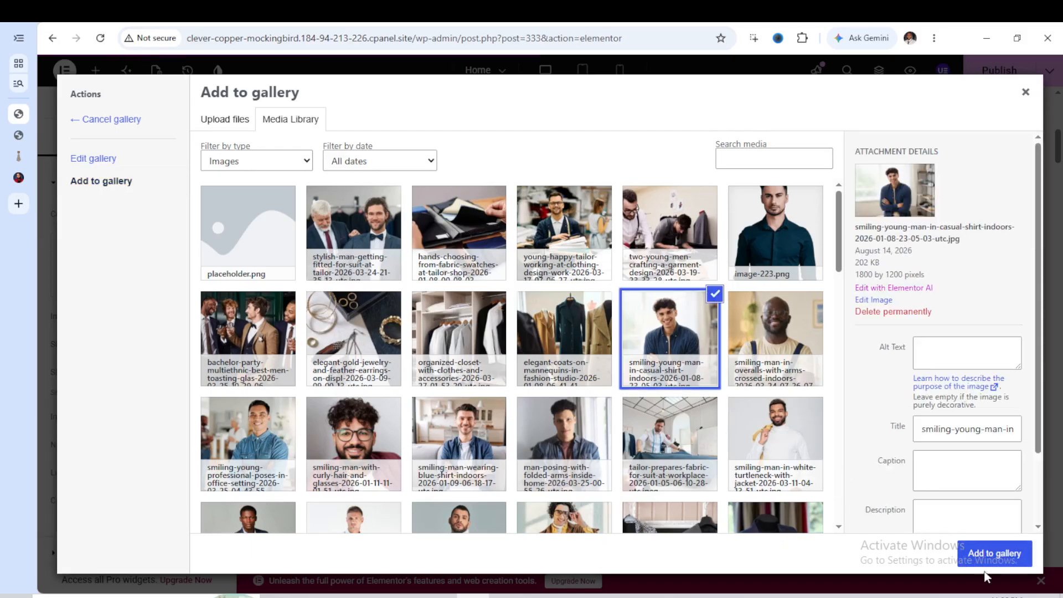
click(994, 554)
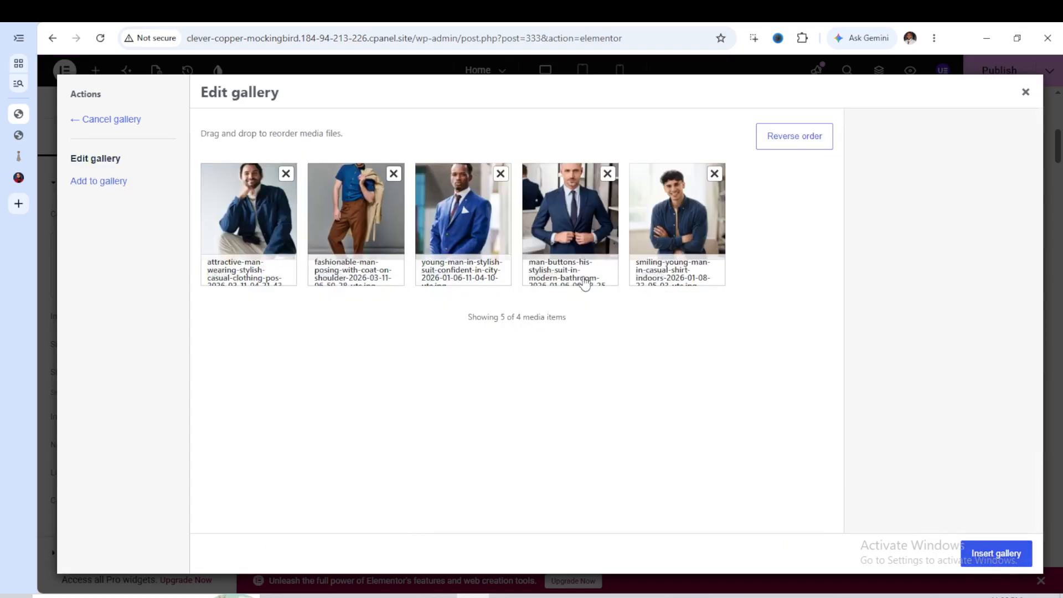
click(996, 553)
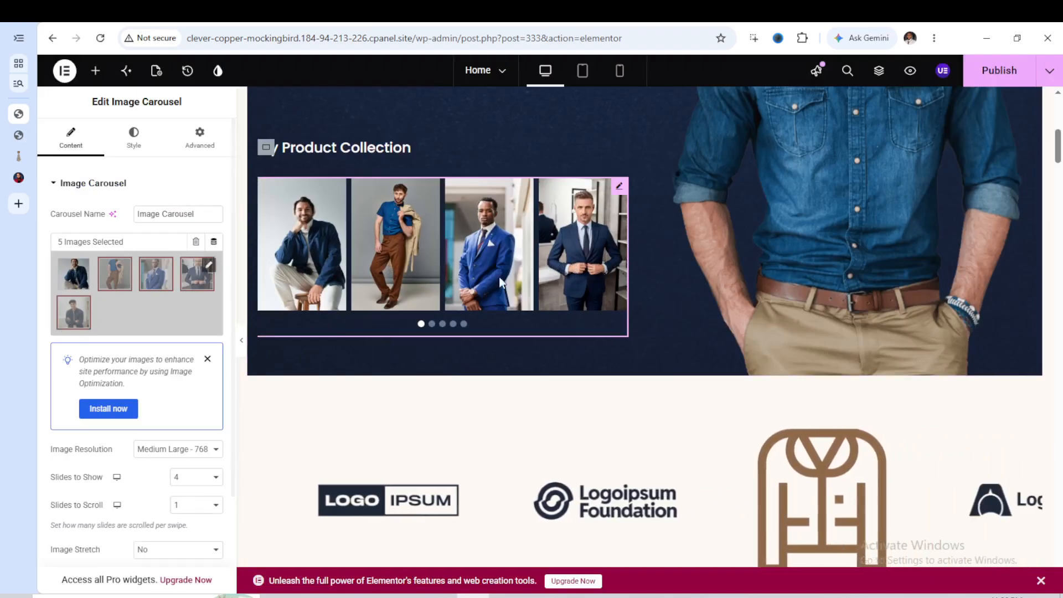
click(464, 324)
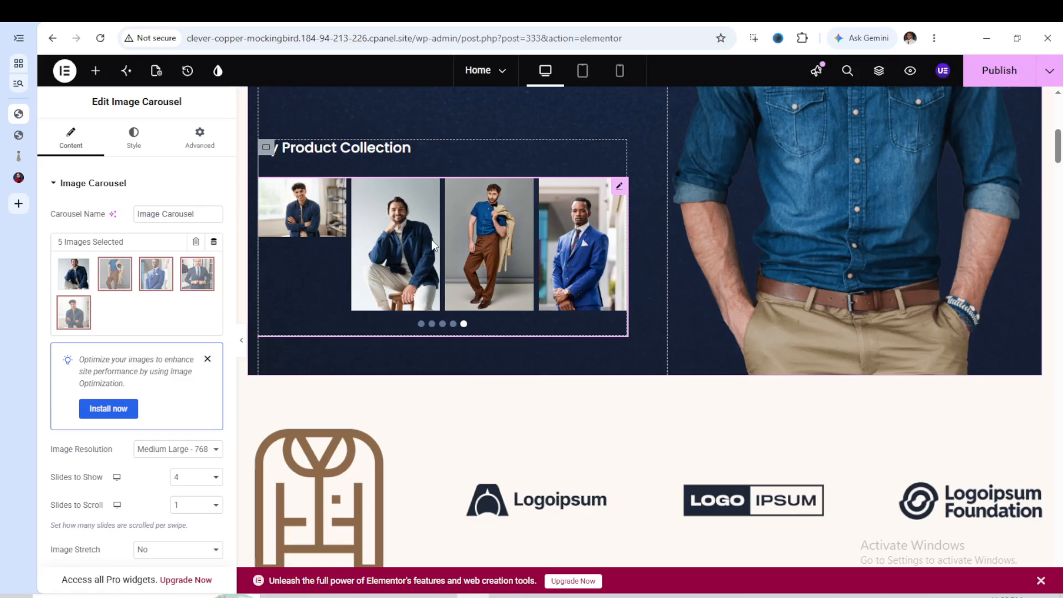
Remove the word "Distinguished" from the hero heading's title and publish the page.
scroll(523, 245, up, 8)
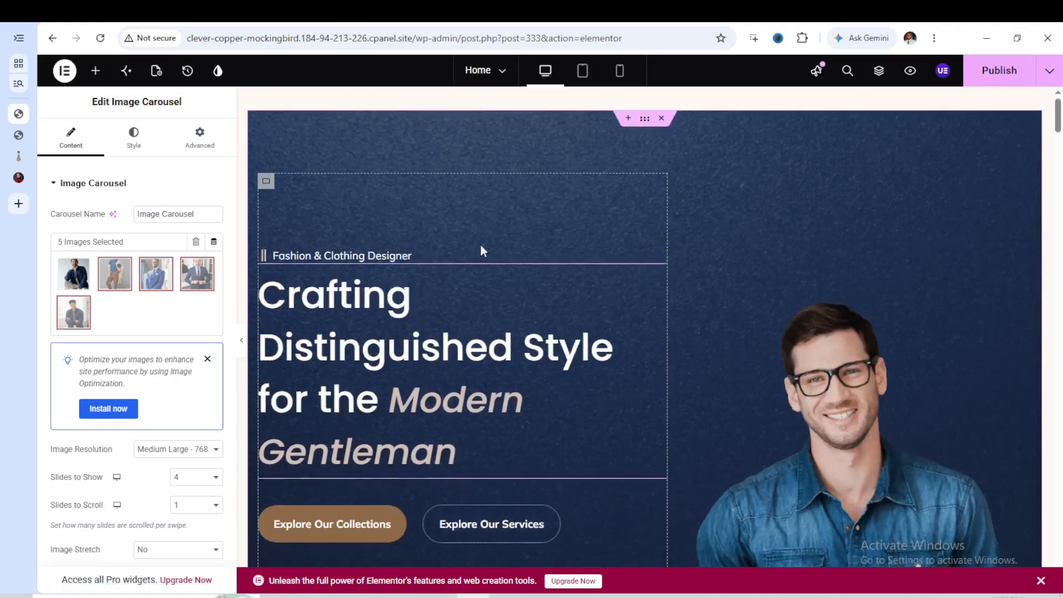
scroll(438, 281, down, 1)
click(404, 279)
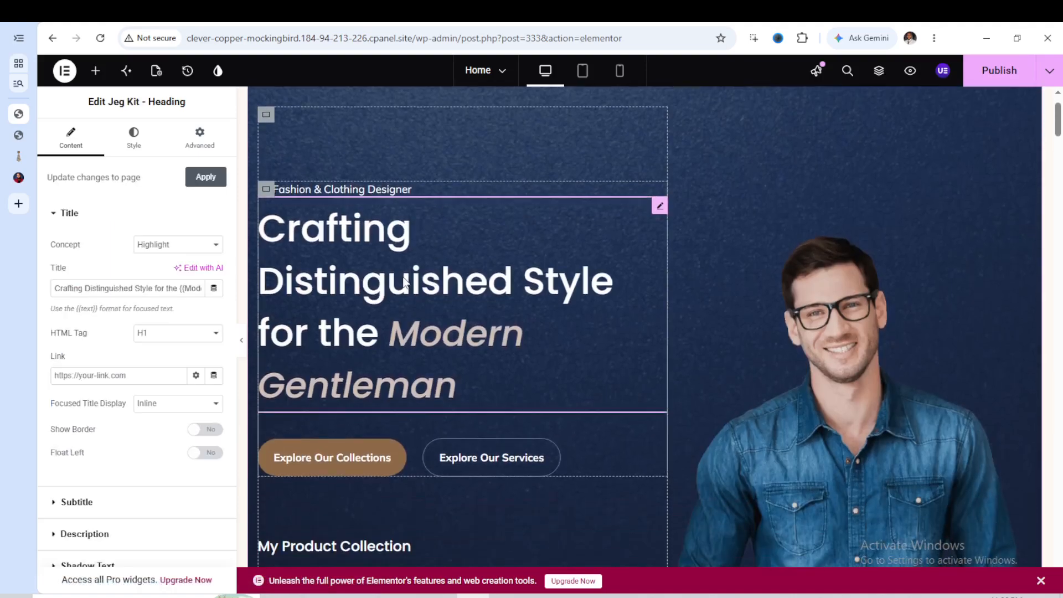
double_click(85, 288)
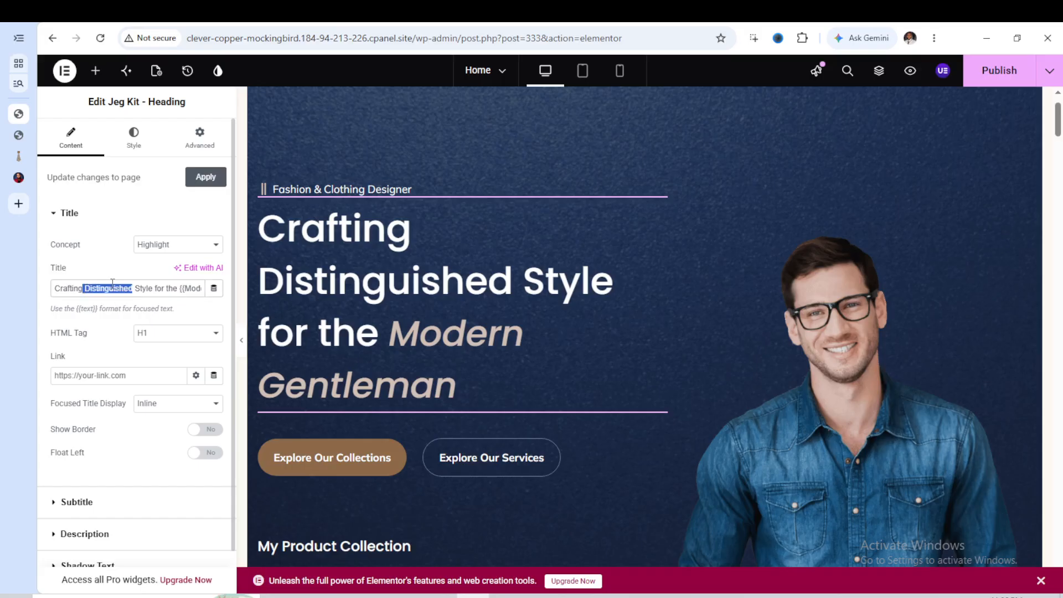
key(BackSpace)
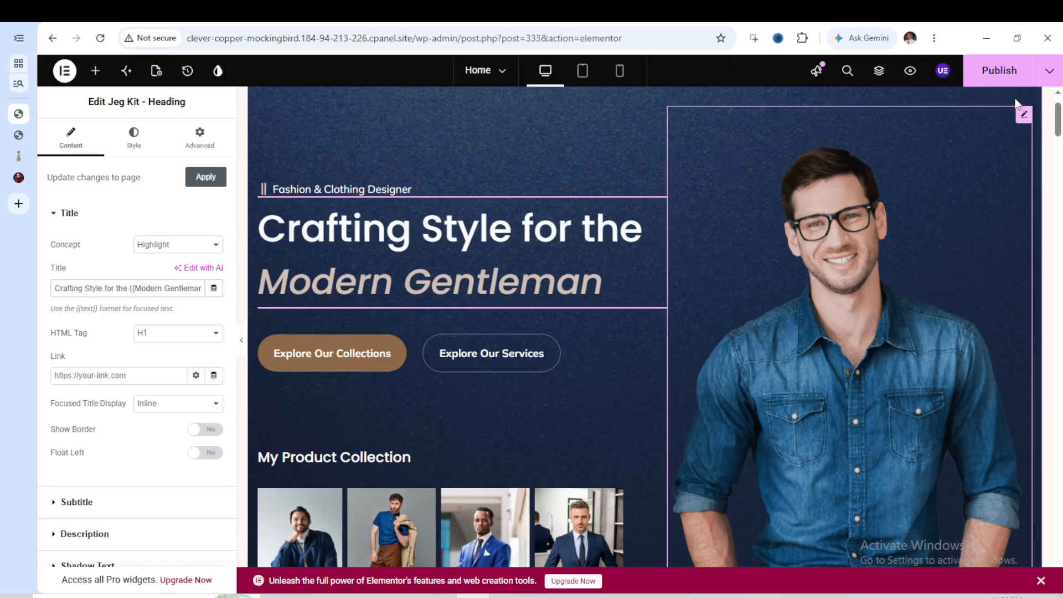
click(998, 78)
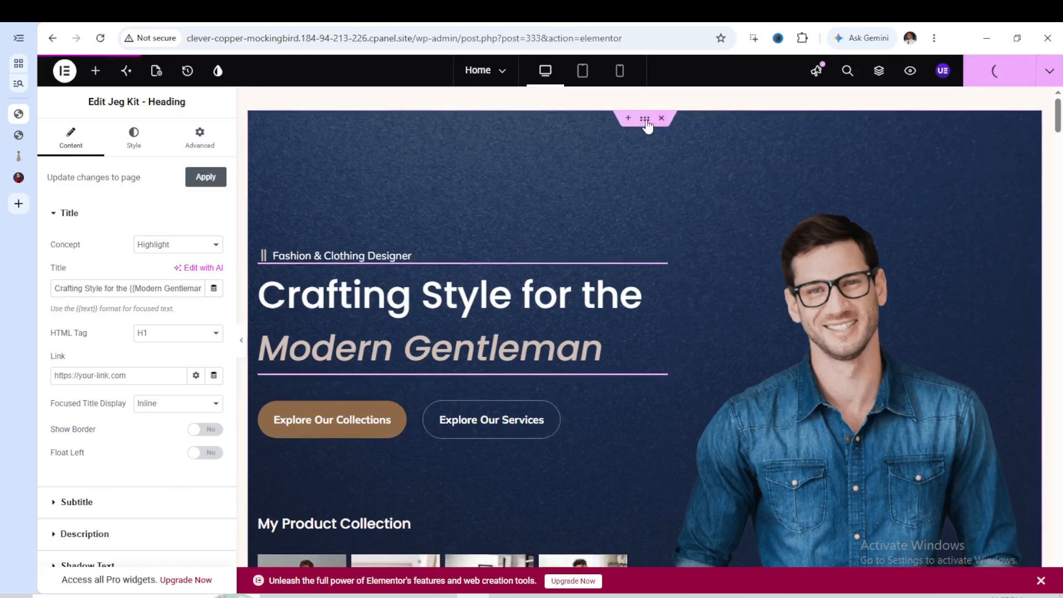
Open the background style settings of the hero section's outer container.
click(645, 120)
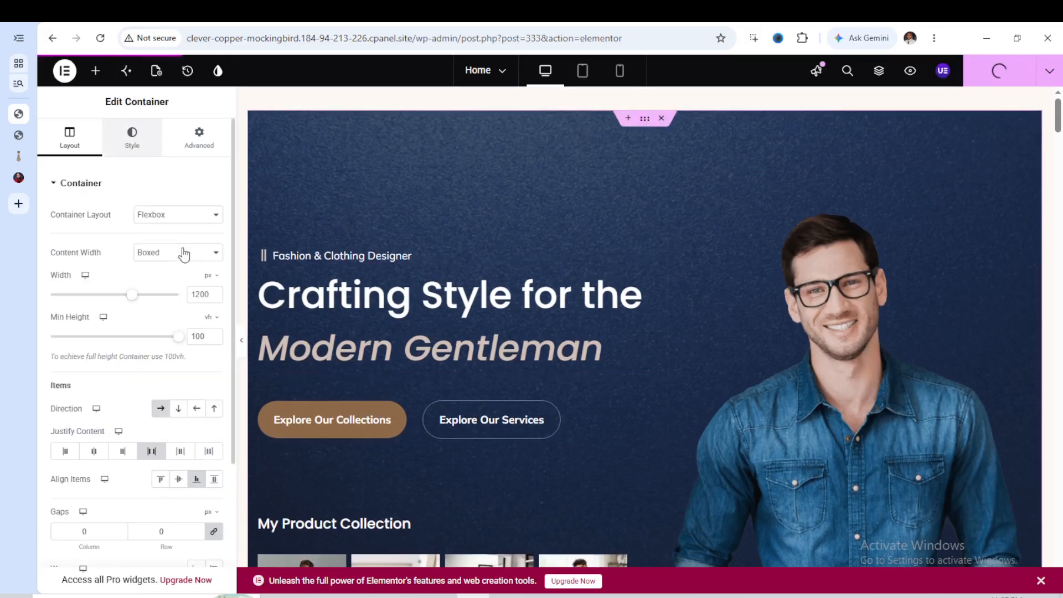
click(132, 137)
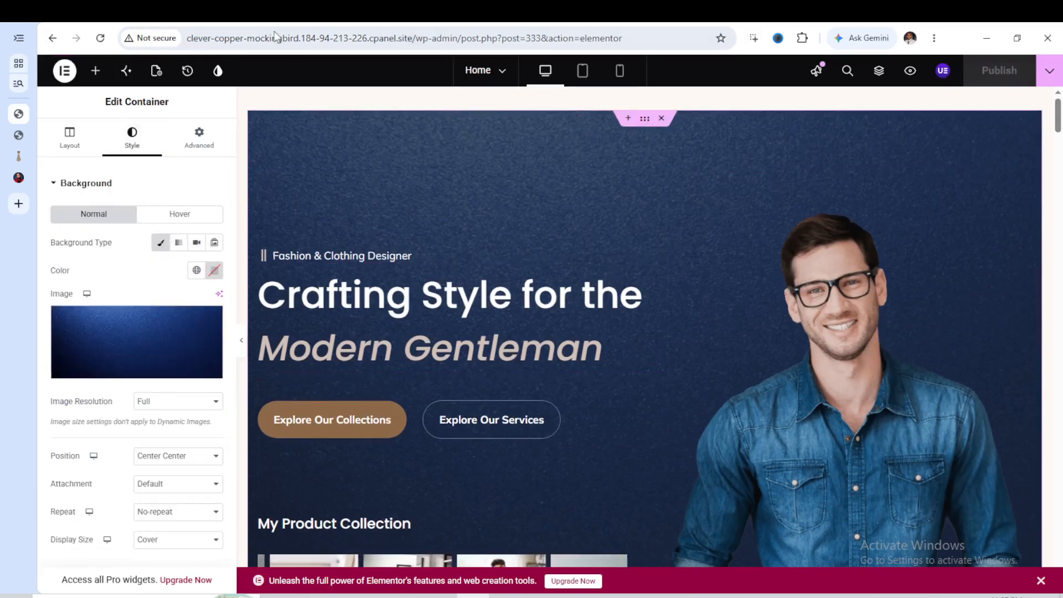
Switch to the live site, reload the home page and examine the hero heading, both carousels and the service cards with their prices.
click(18, 135)
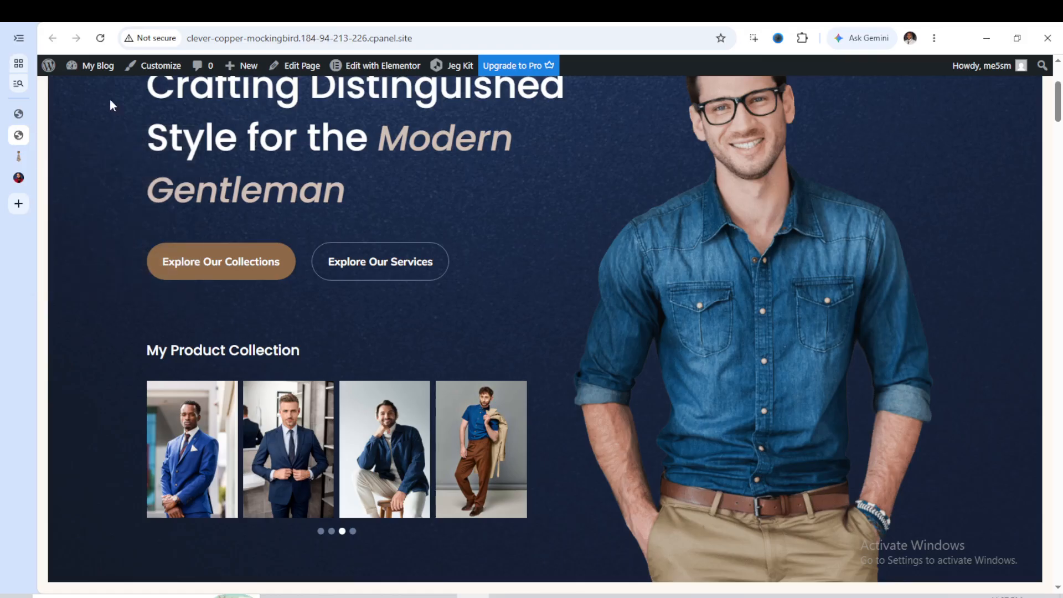
click(100, 38)
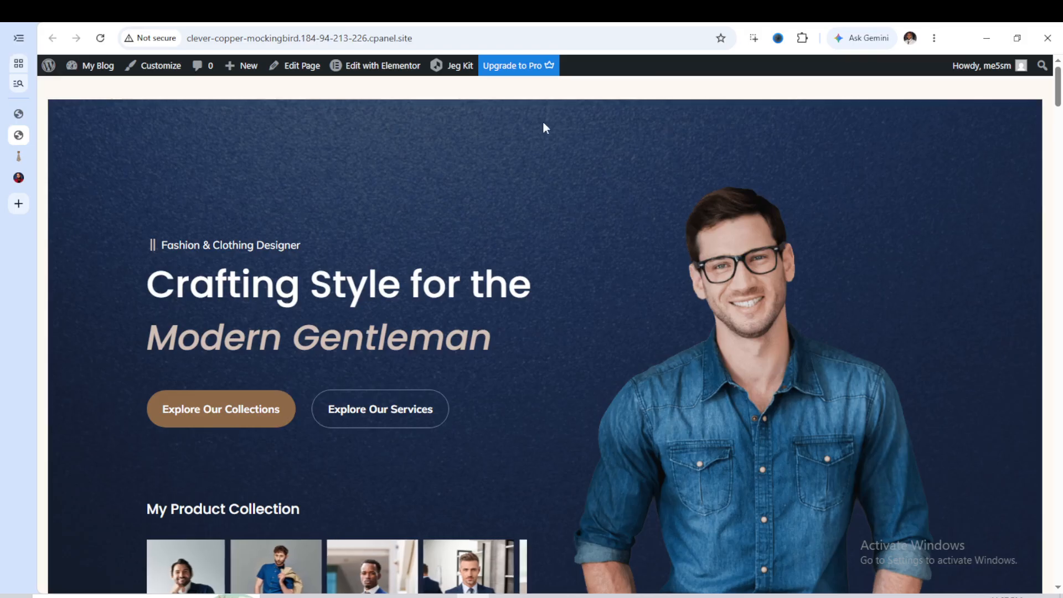
scroll(522, 123, down, 2)
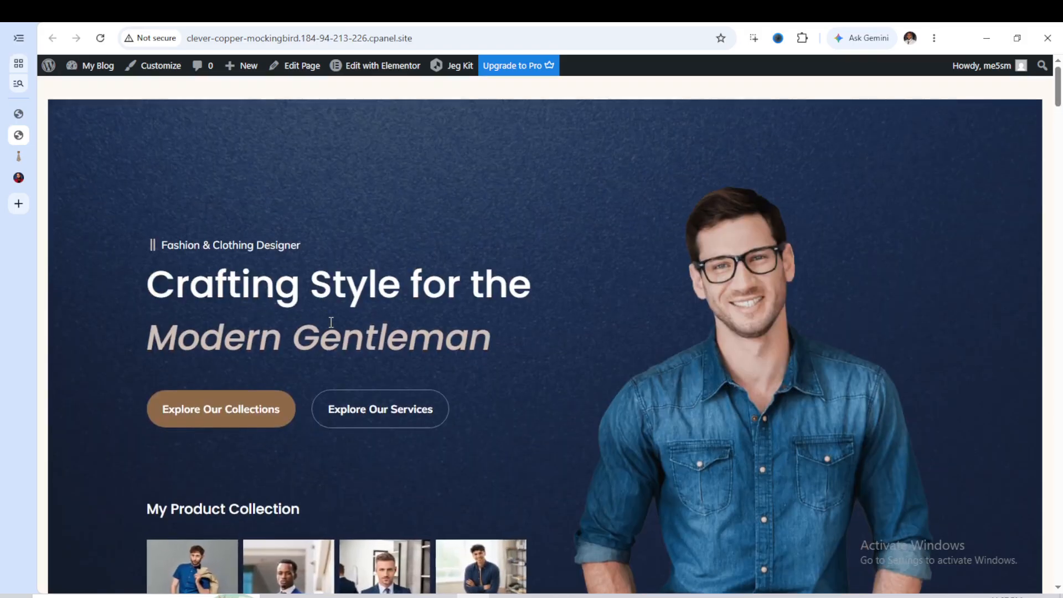
scroll(332, 322, down, 7)
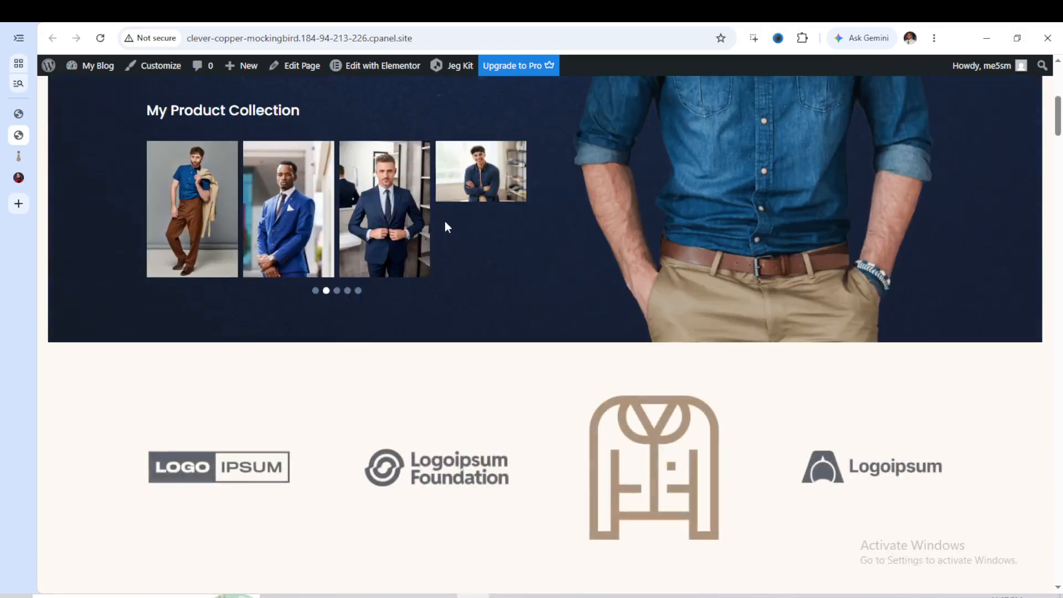
scroll(660, 363, down, 2)
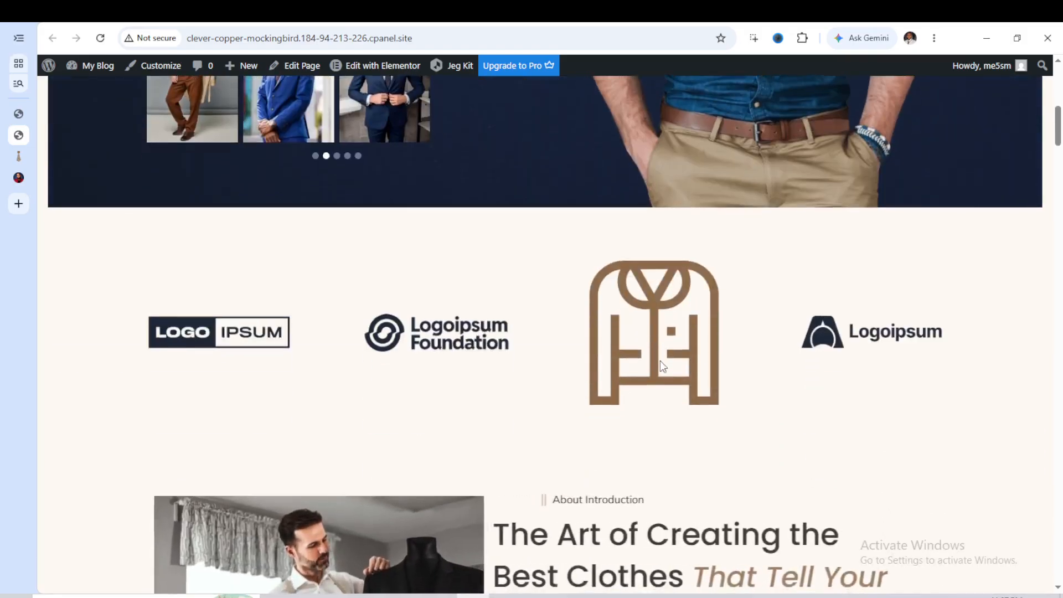
scroll(621, 379, down, 5)
scroll(558, 374, down, 14)
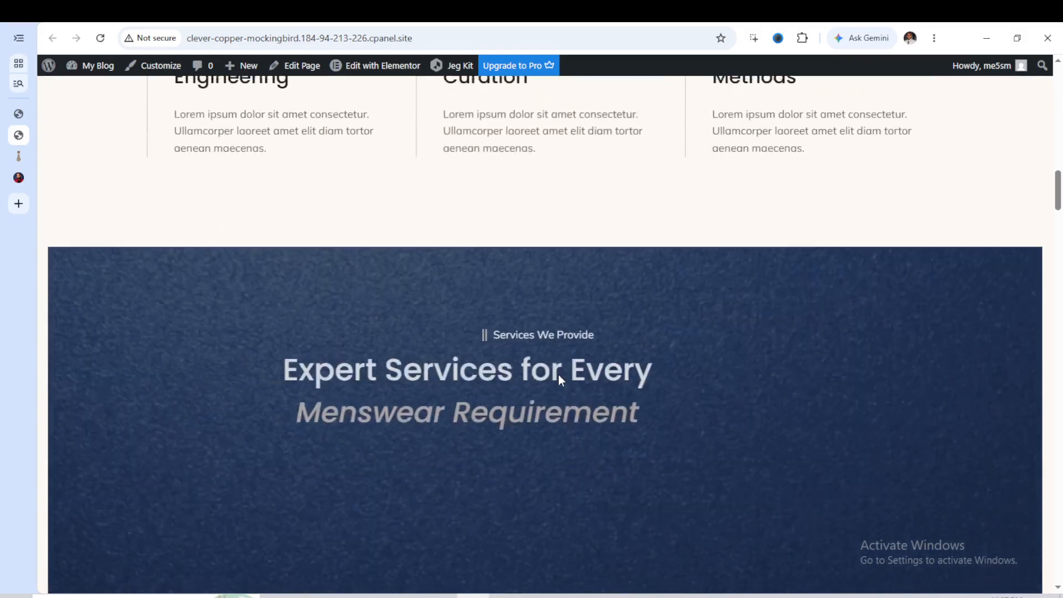
scroll(558, 374, down, 8)
scroll(554, 373, up, 4)
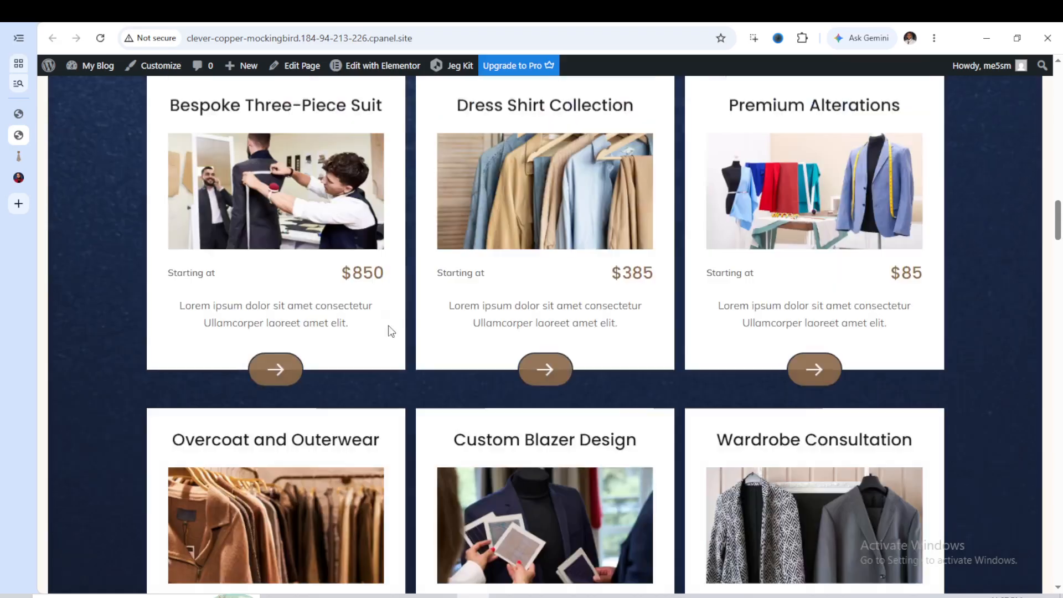
Examine the rest of the live home page, from the remaining service cards through the Design Process section to the numbered style category cards.
scroll(443, 294, down, 6)
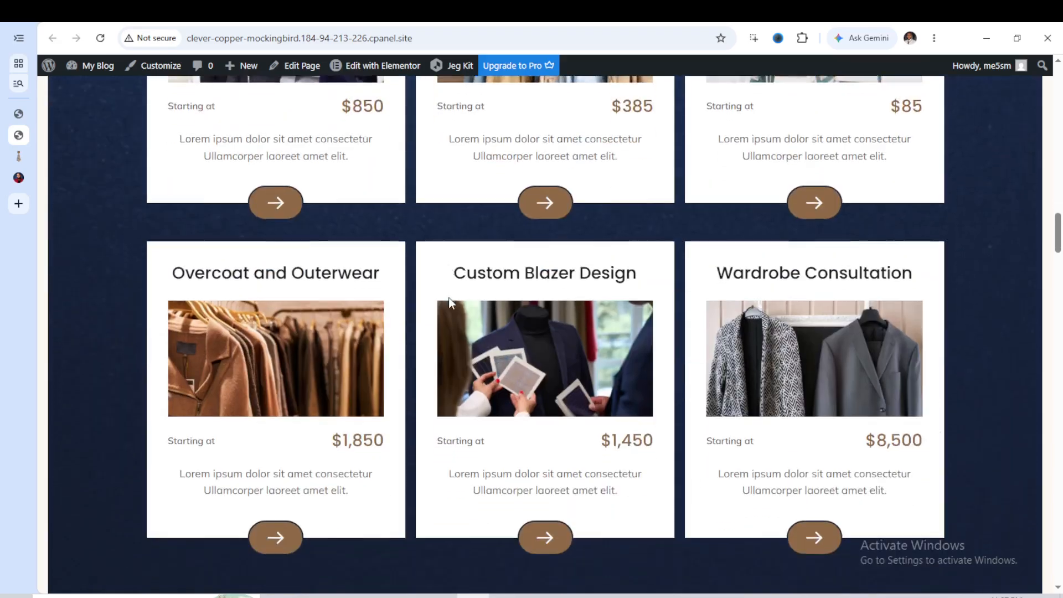
scroll(451, 302, down, 9)
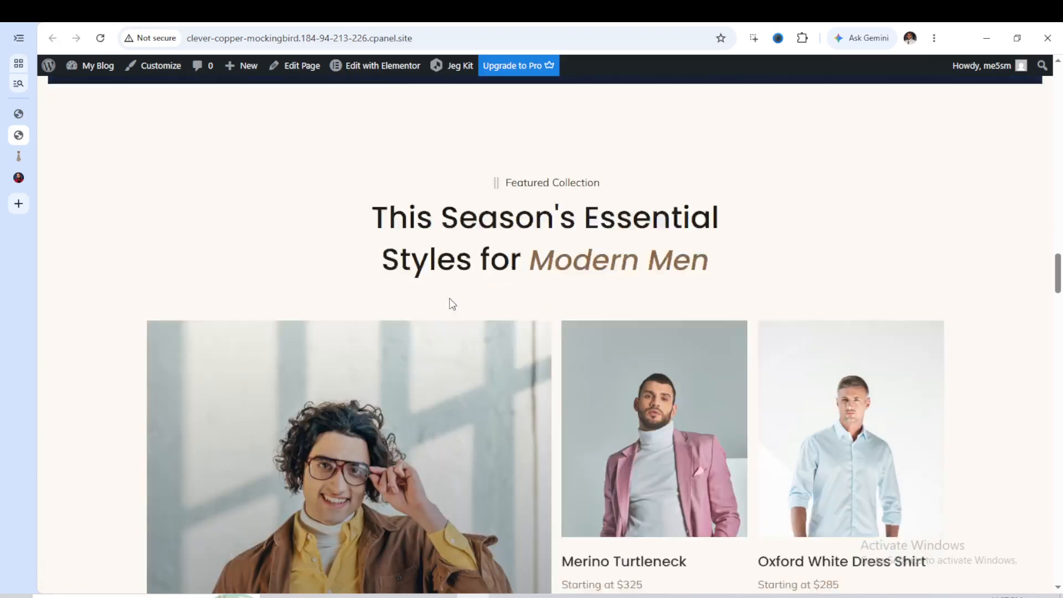
scroll(451, 304, down, 11)
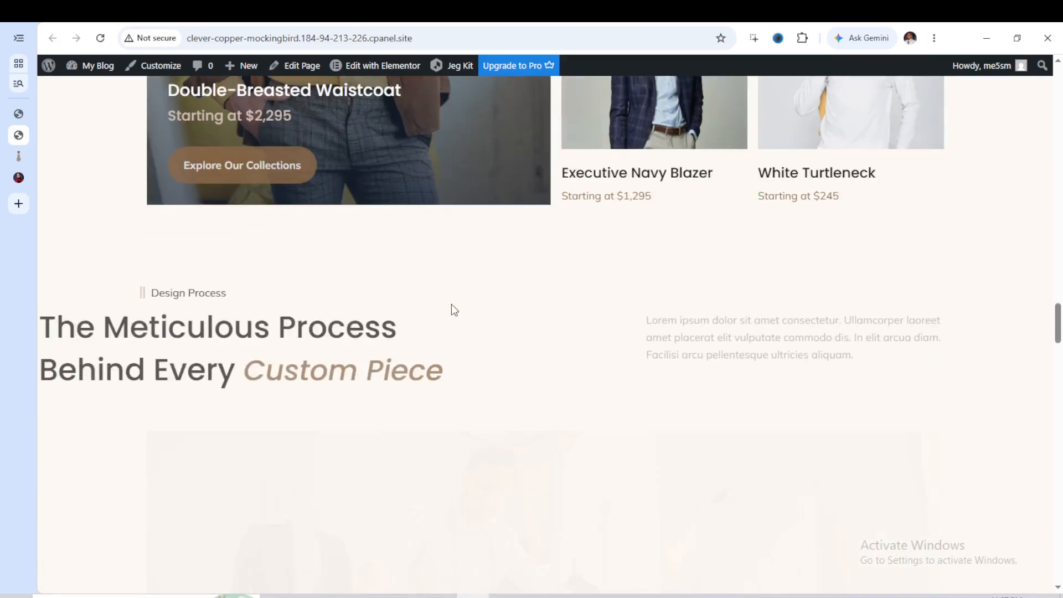
scroll(452, 304, down, 4)
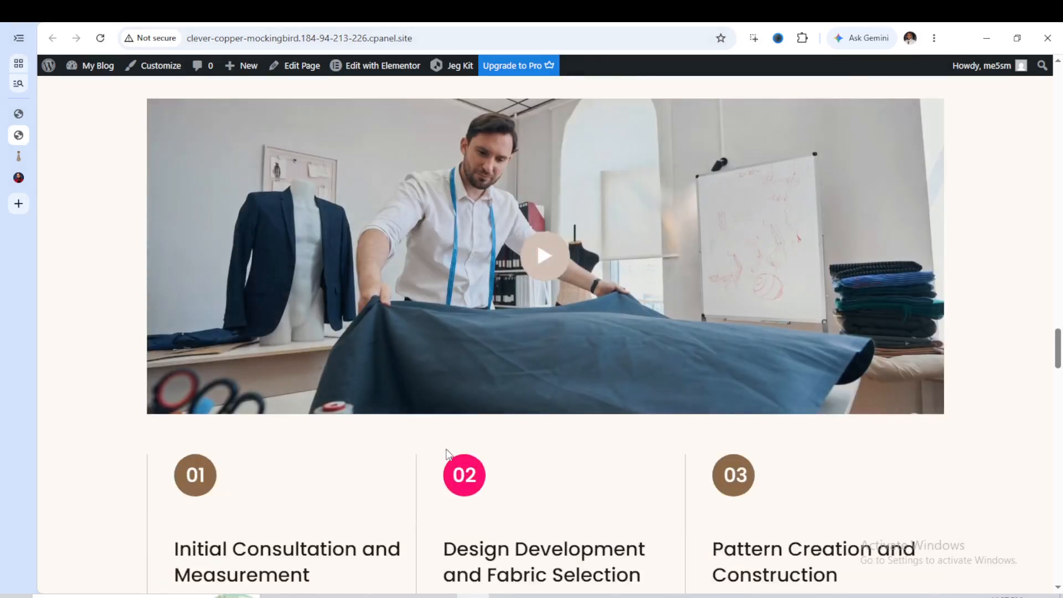
scroll(461, 471, down, 8)
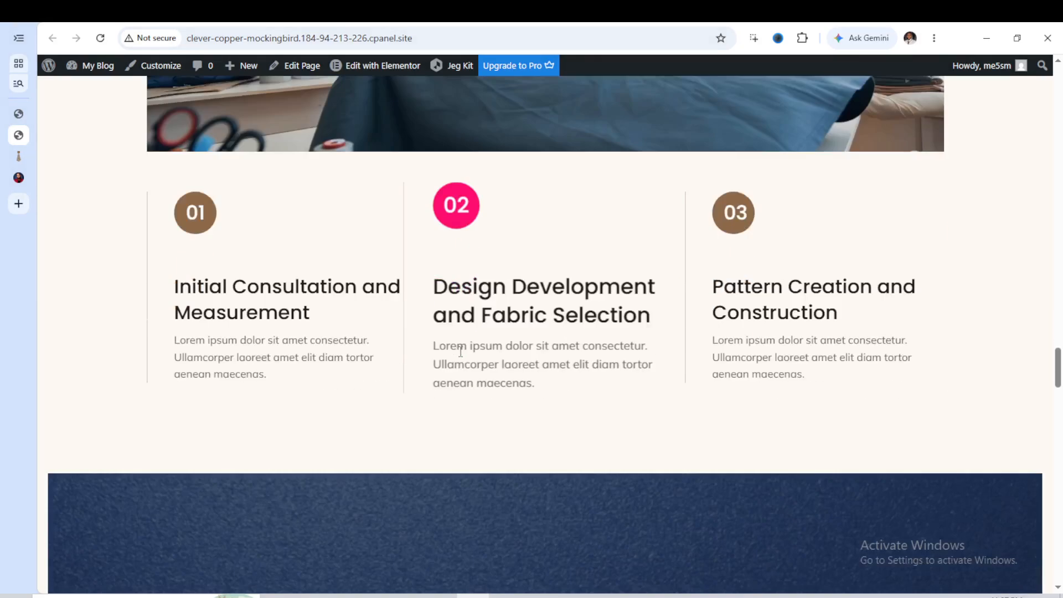
scroll(463, 359, down, 5)
scroll(464, 360, down, 2)
scroll(463, 355, down, 10)
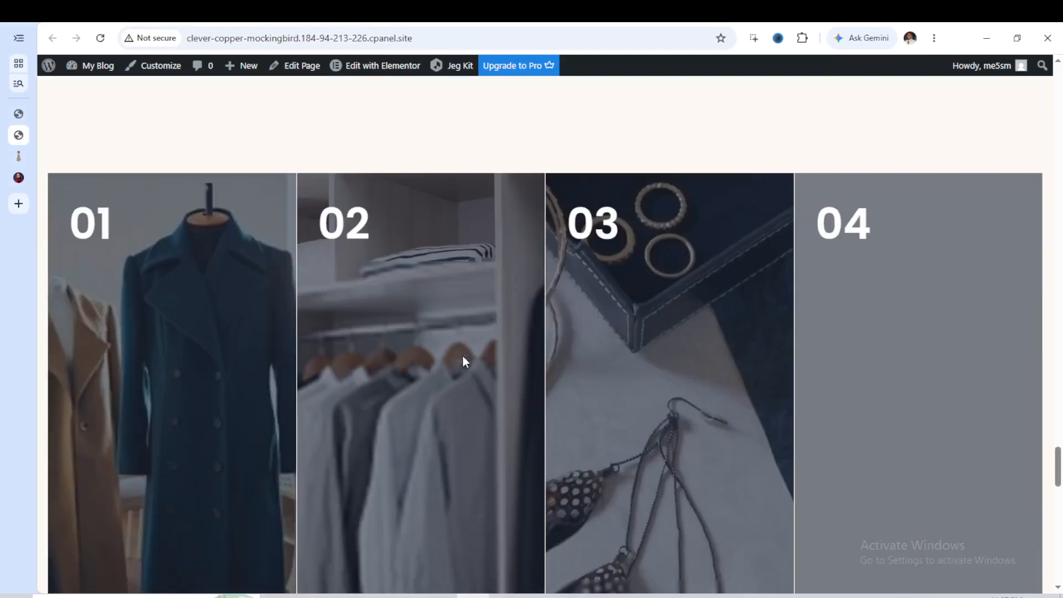
scroll(463, 359, down, 5)
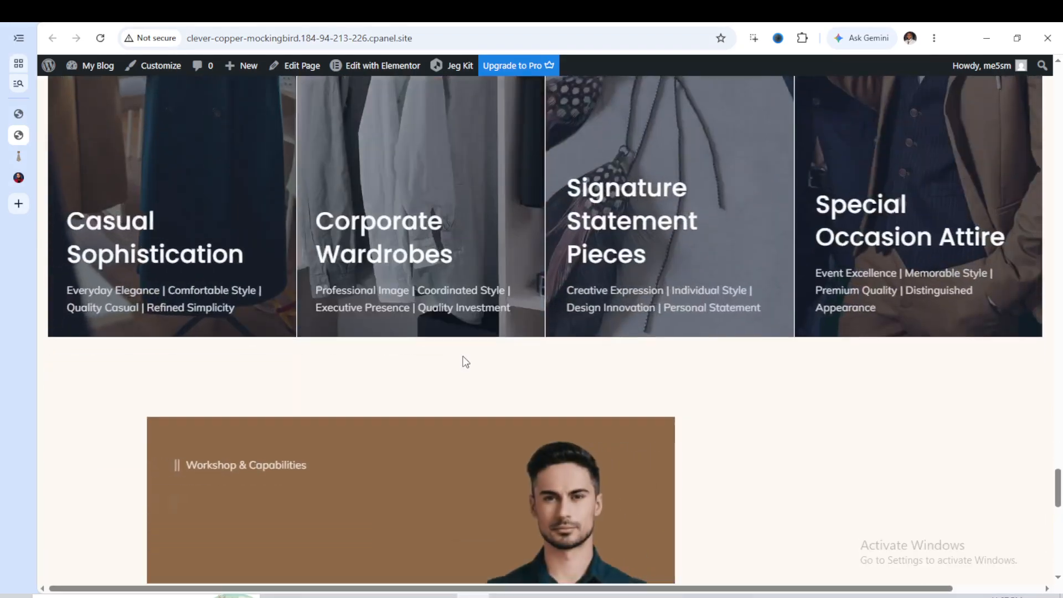
scroll(463, 361, up, 2)
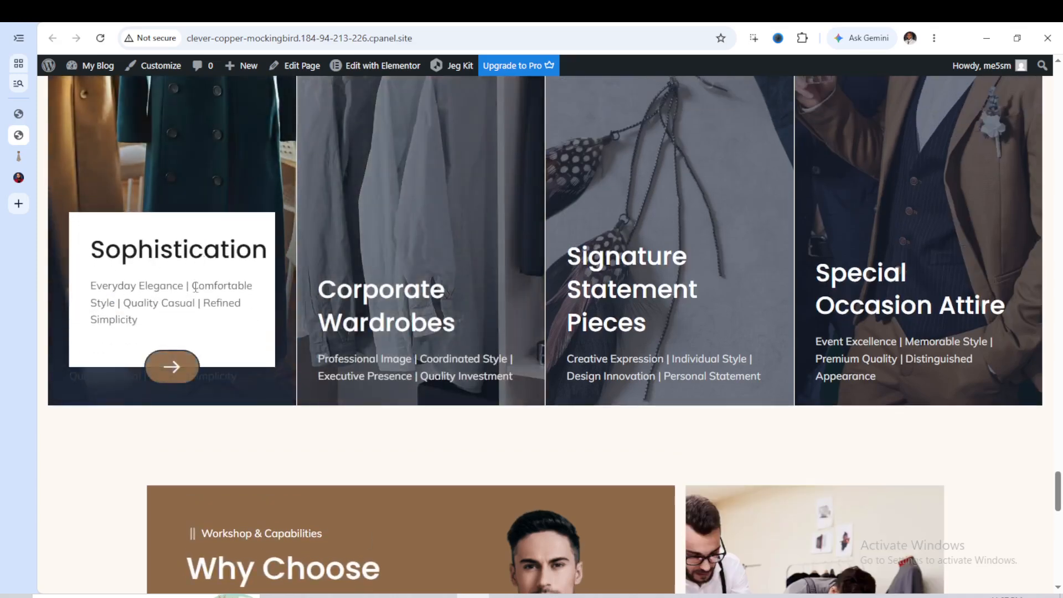
Examine the end of the live home page, from the Why Choose Our Design Services section to the blog section.
scroll(321, 438, down, 10)
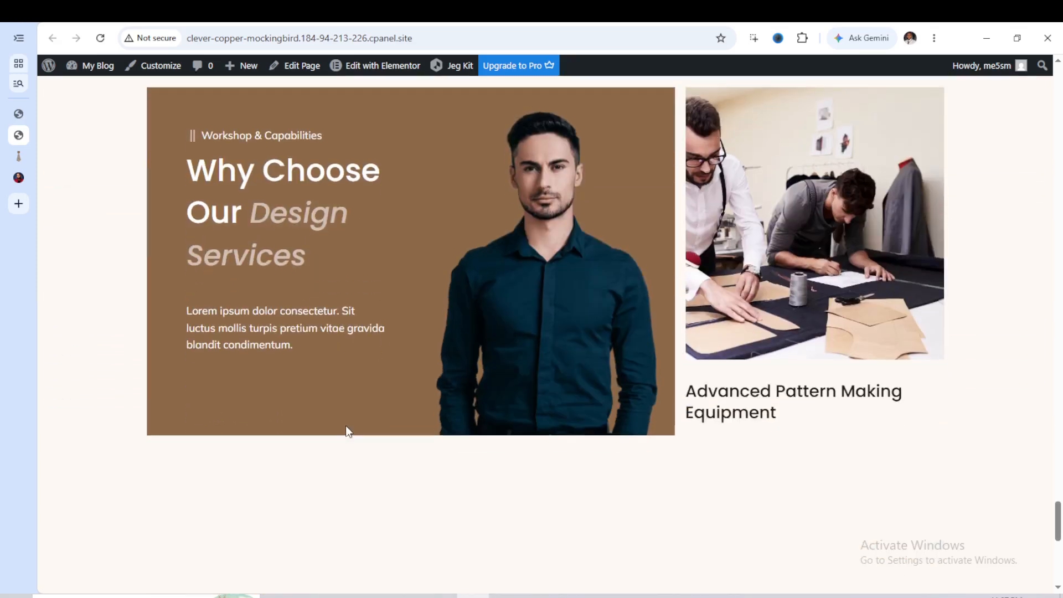
scroll(371, 428, down, 6)
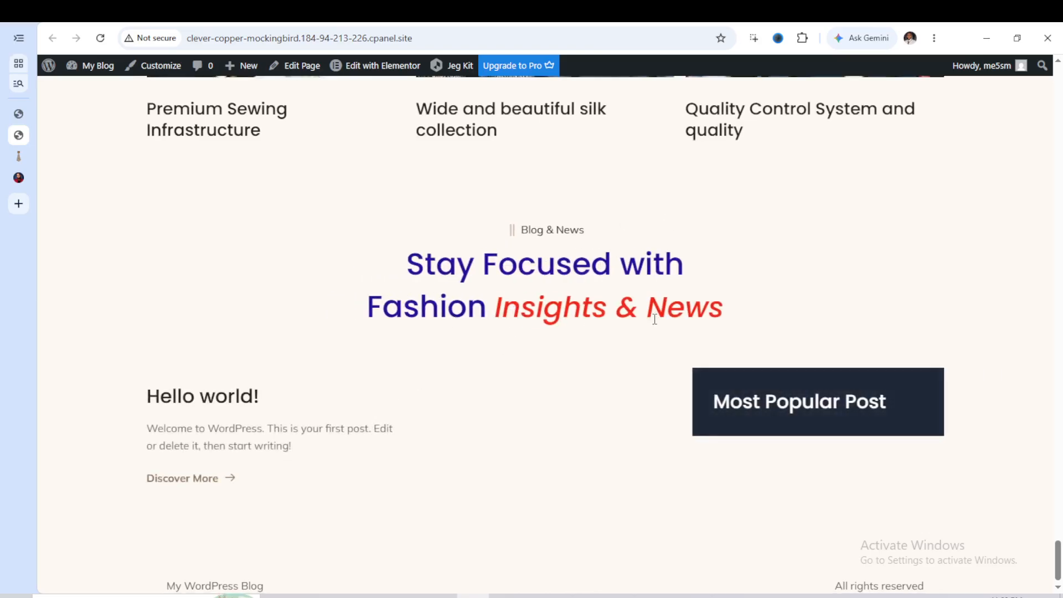
scroll(420, 304, down, 1)
scroll(419, 304, up, 12)
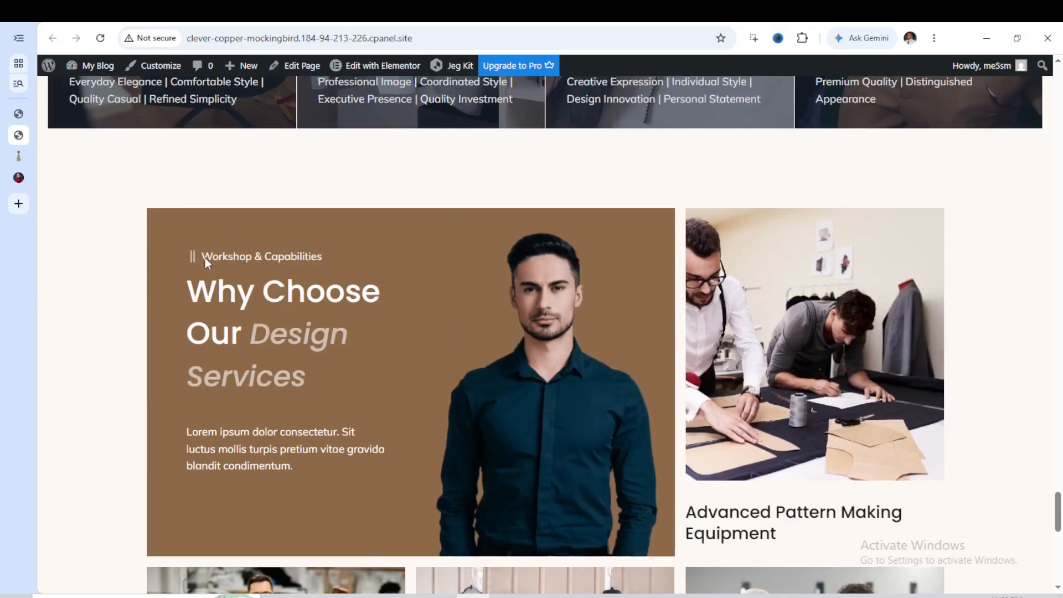
Leave the Home page's Elementor editor for the WordPress admin and open the ElementsKit Header Footer templates.
click(19, 114)
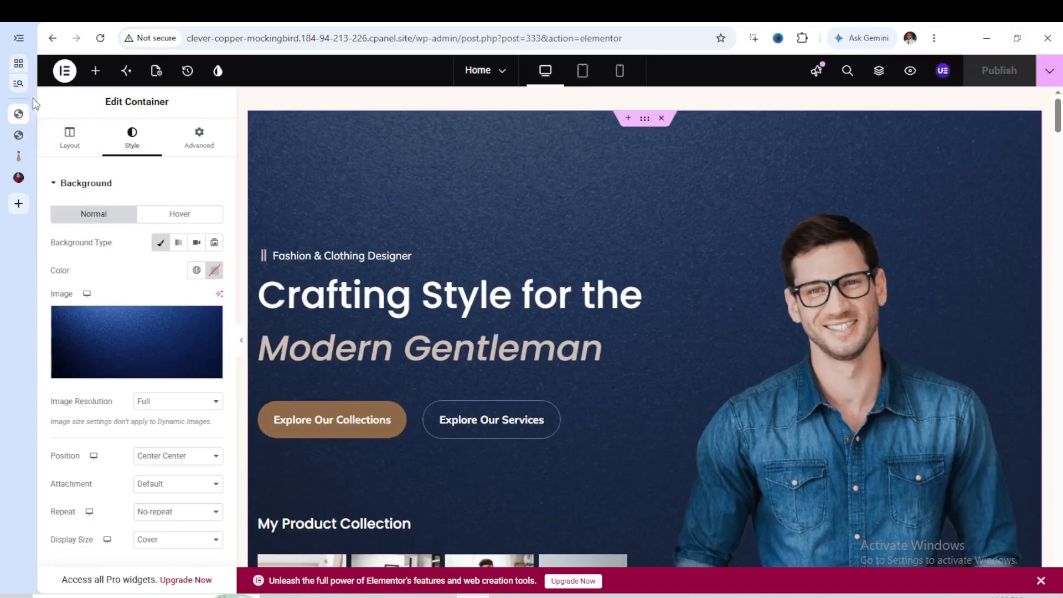
click(53, 44)
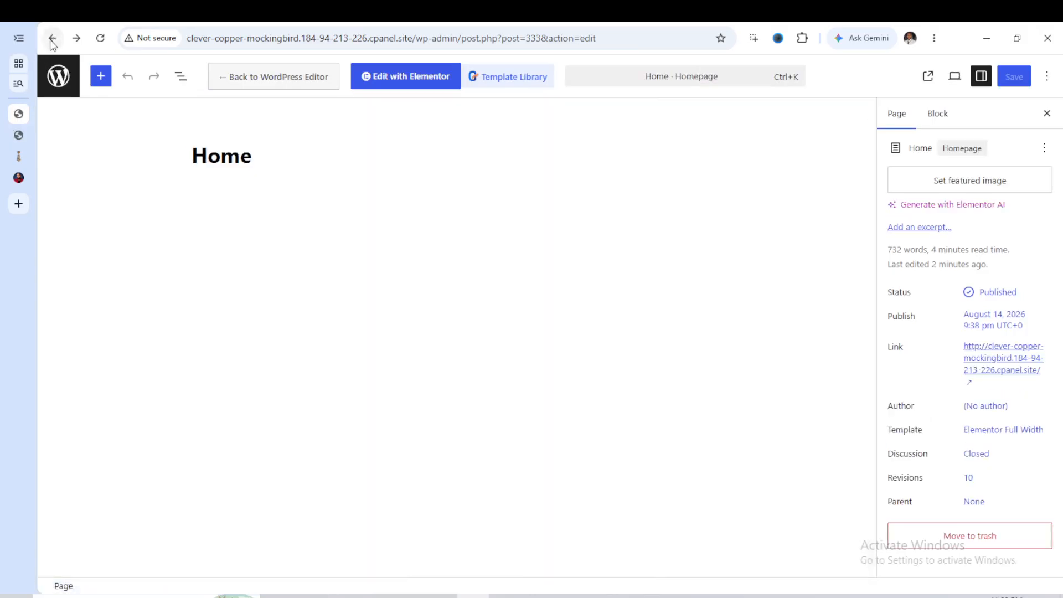
click(51, 39)
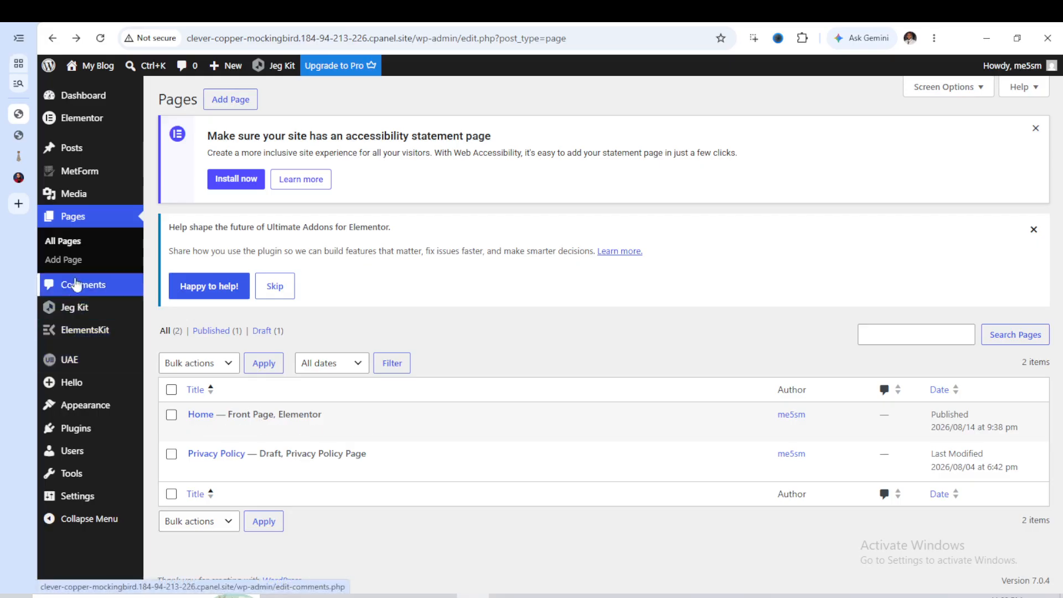
mouse_move(85, 335)
click(160, 353)
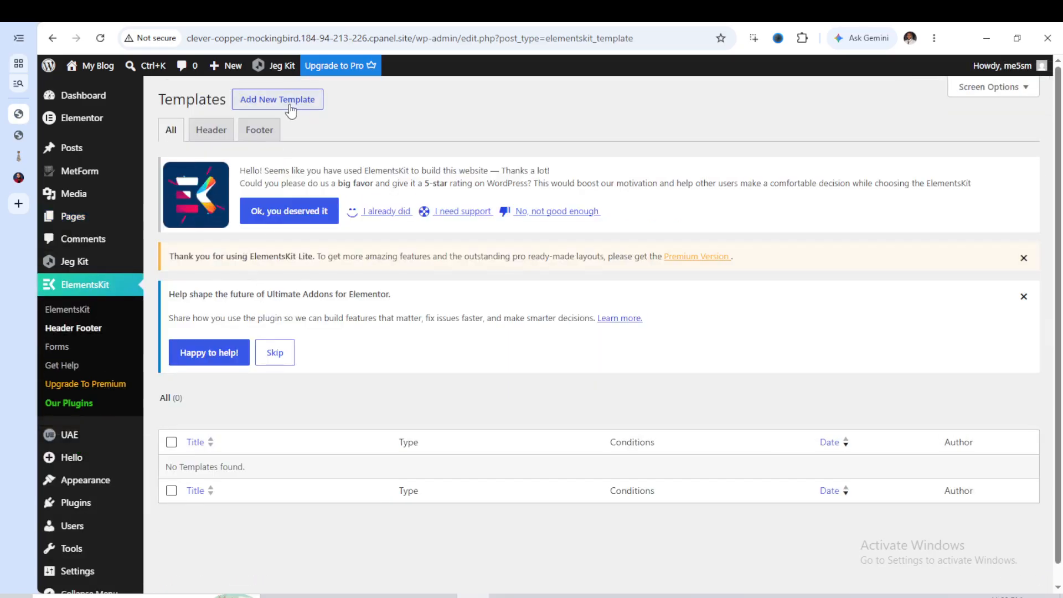
Add an active template titled "Header" of type Header for the entire site and open its content for editing.
click(289, 104)
click(523, 226)
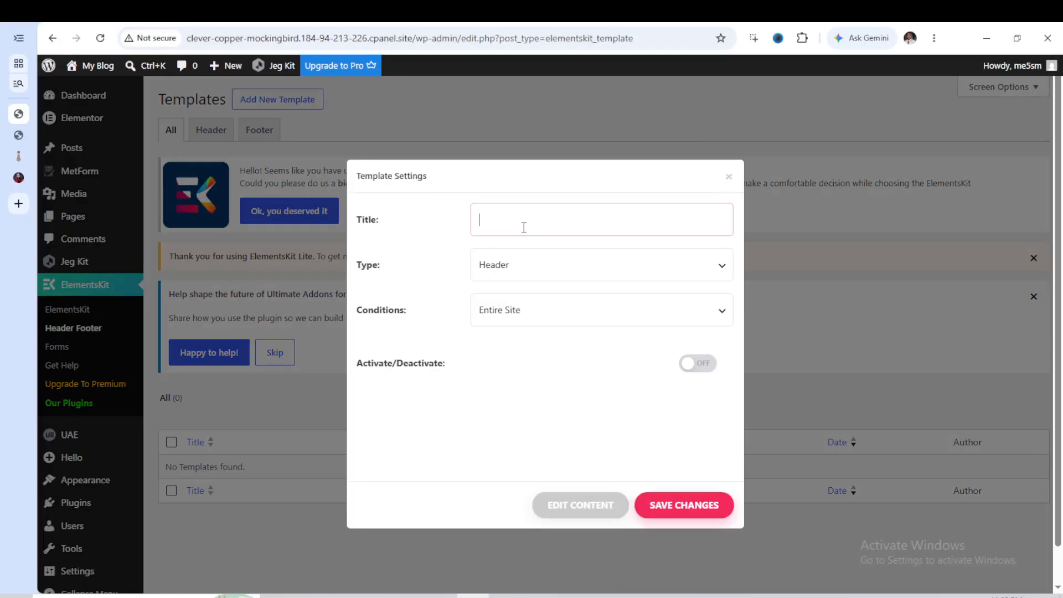
text(Header)
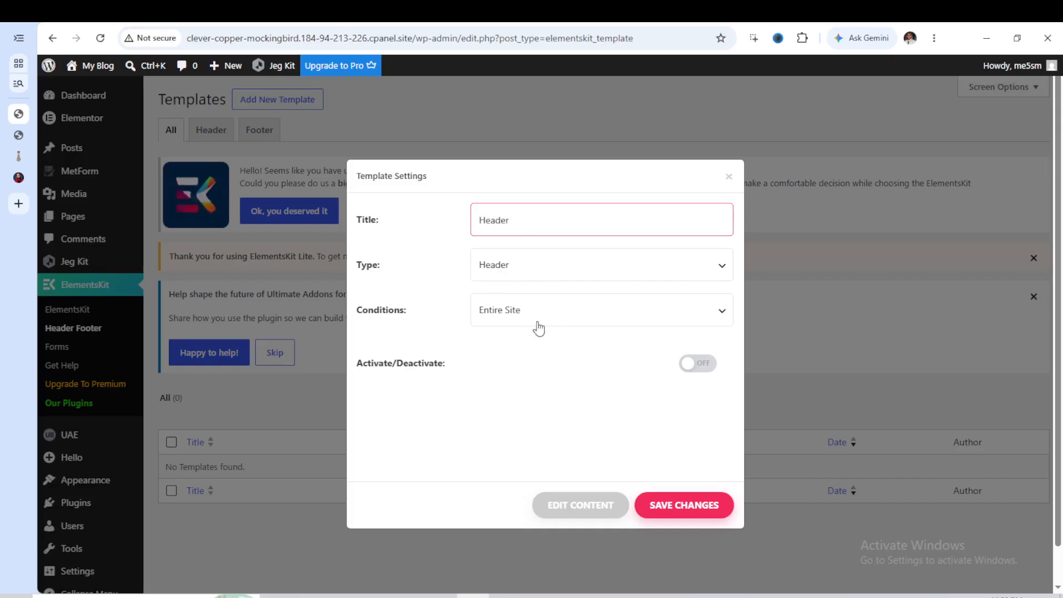
click(696, 370)
click(597, 506)
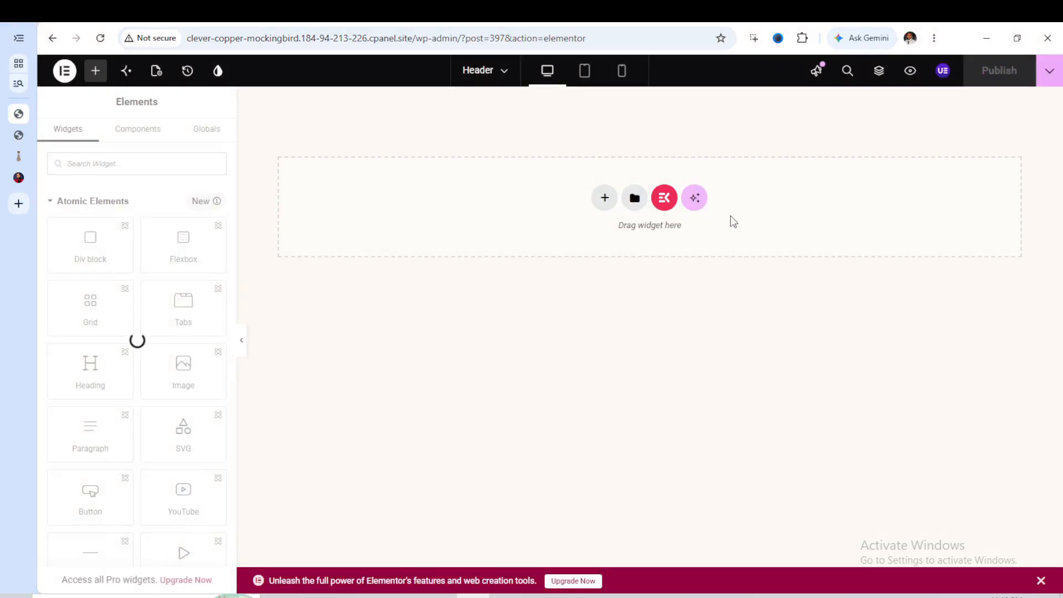
Reload the header editor and open the installed Fashiosa - Fashion & Clothing Designer template kit.
click(101, 38)
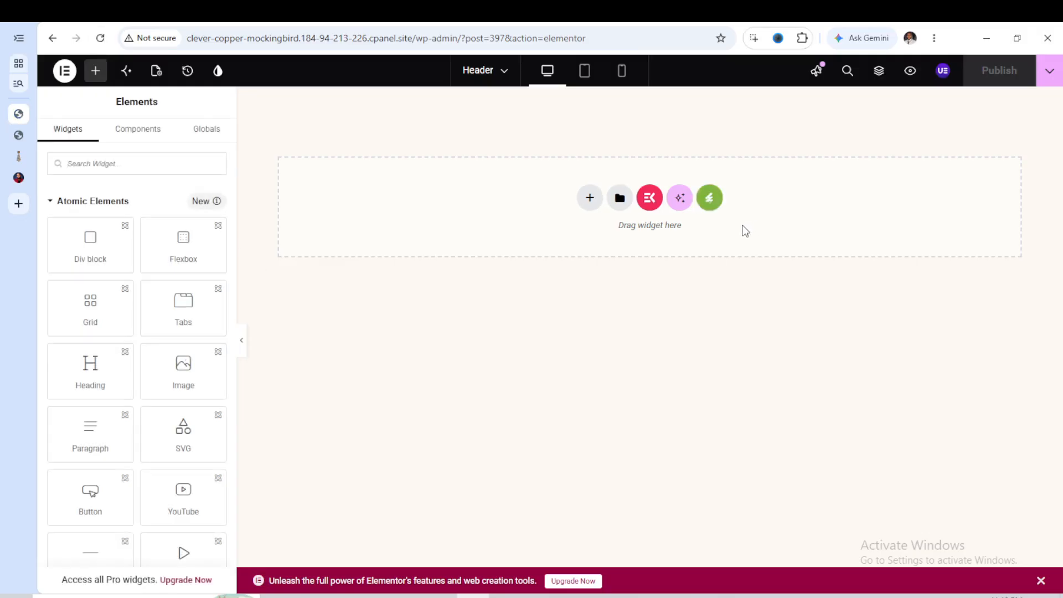
click(713, 202)
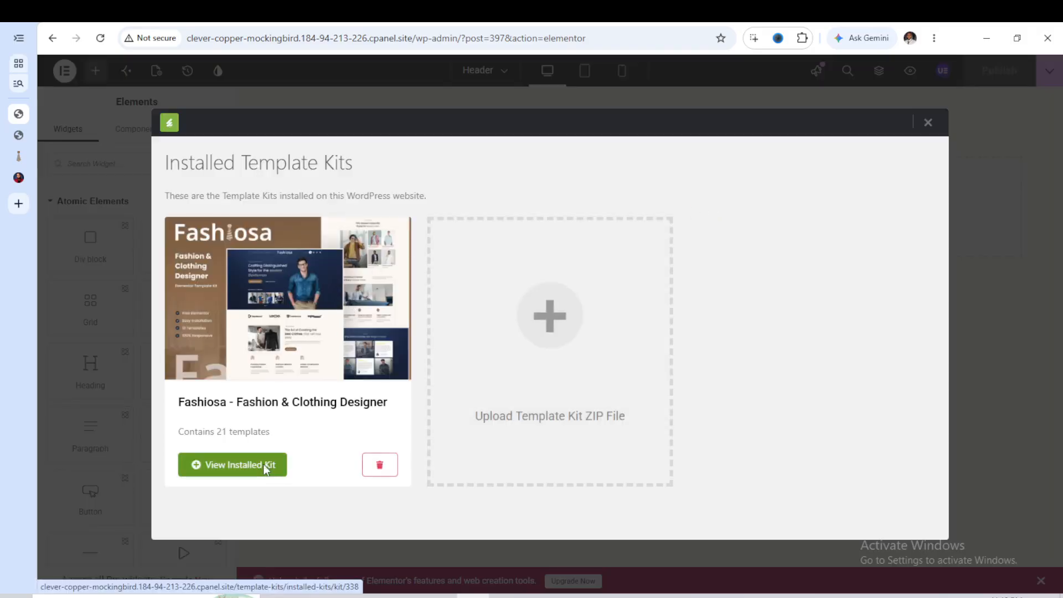
click(264, 467)
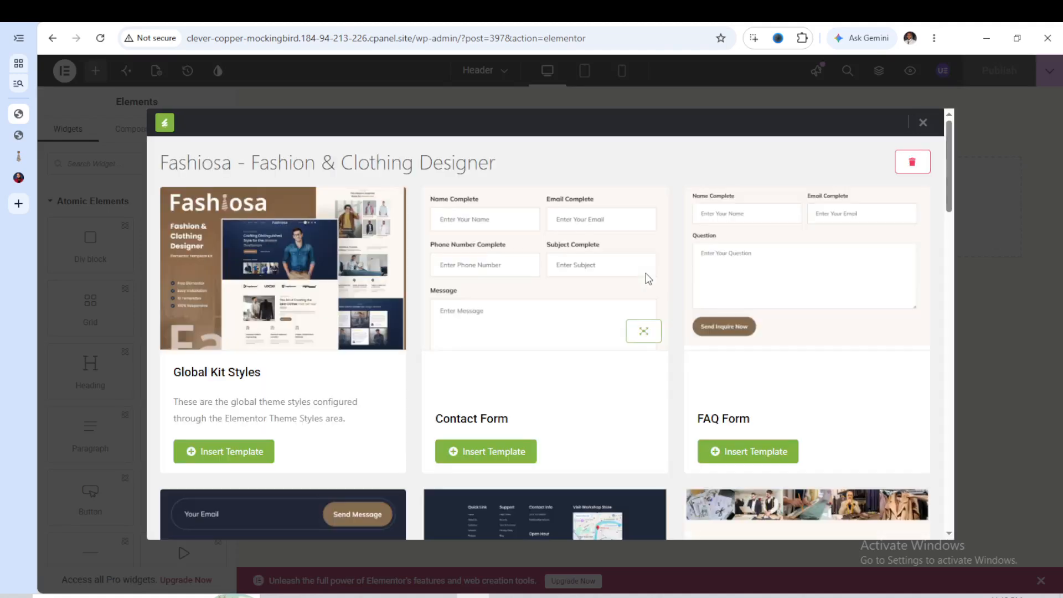
Find the "Header - Home" template in the Fashiosa kit and insert it into the header.
scroll(670, 282, down, 1)
scroll(593, 284, down, 4)
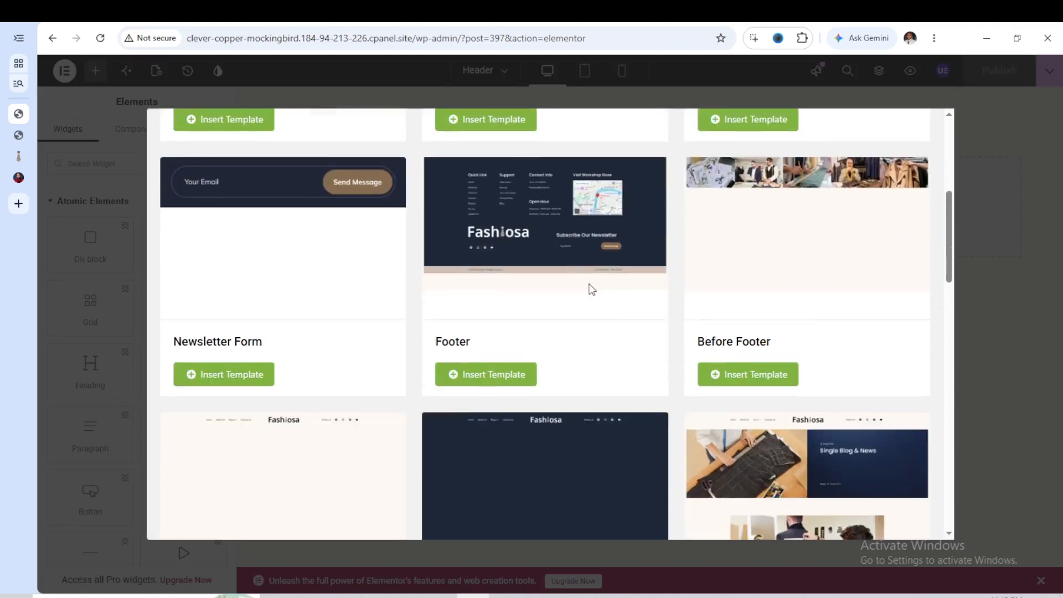
scroll(578, 301, down, 2)
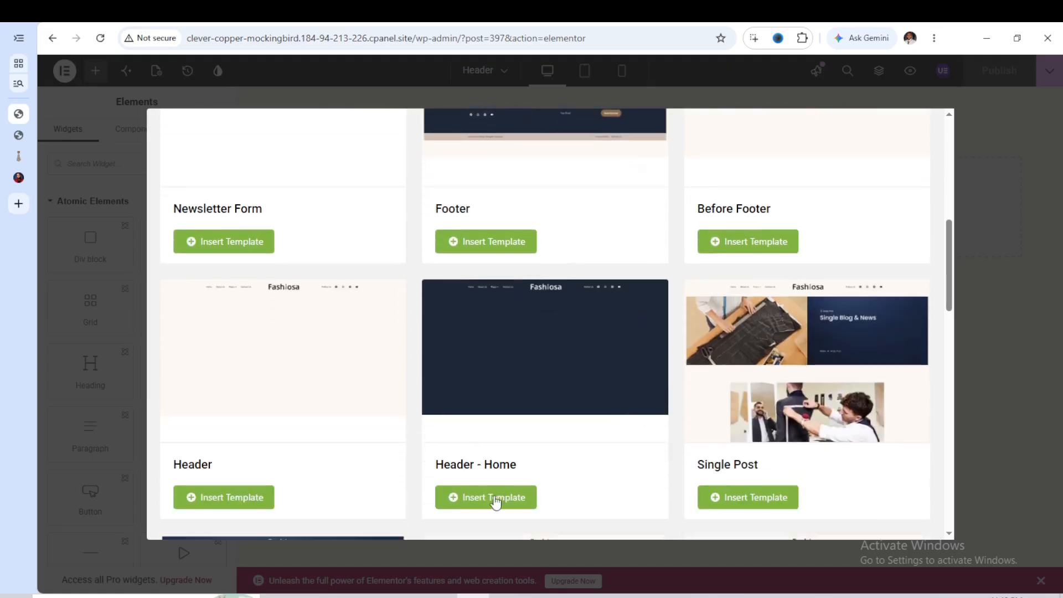
click(494, 499)
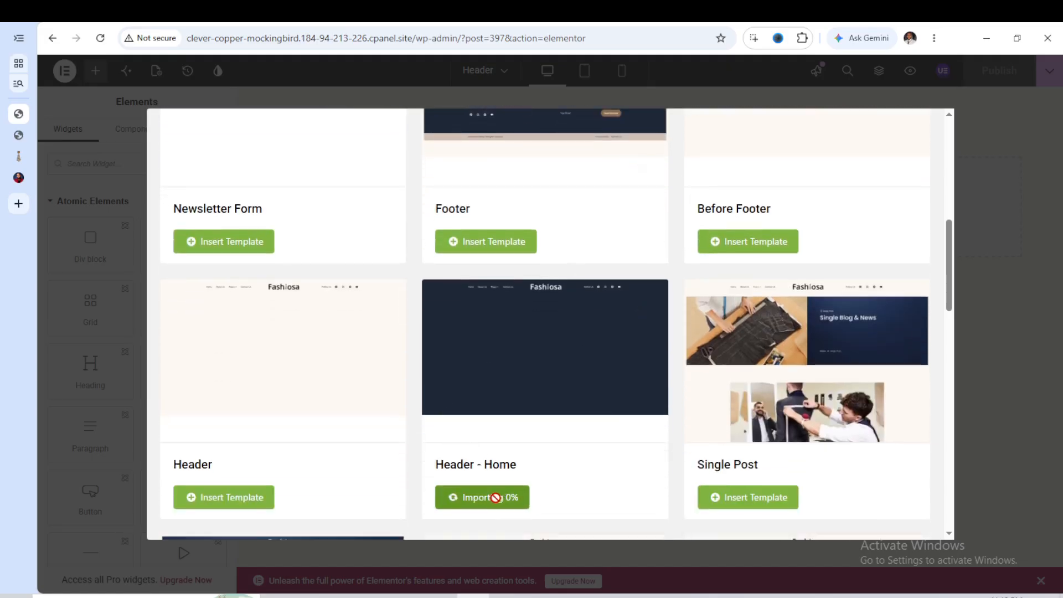
scroll(571, 449, down, 2)
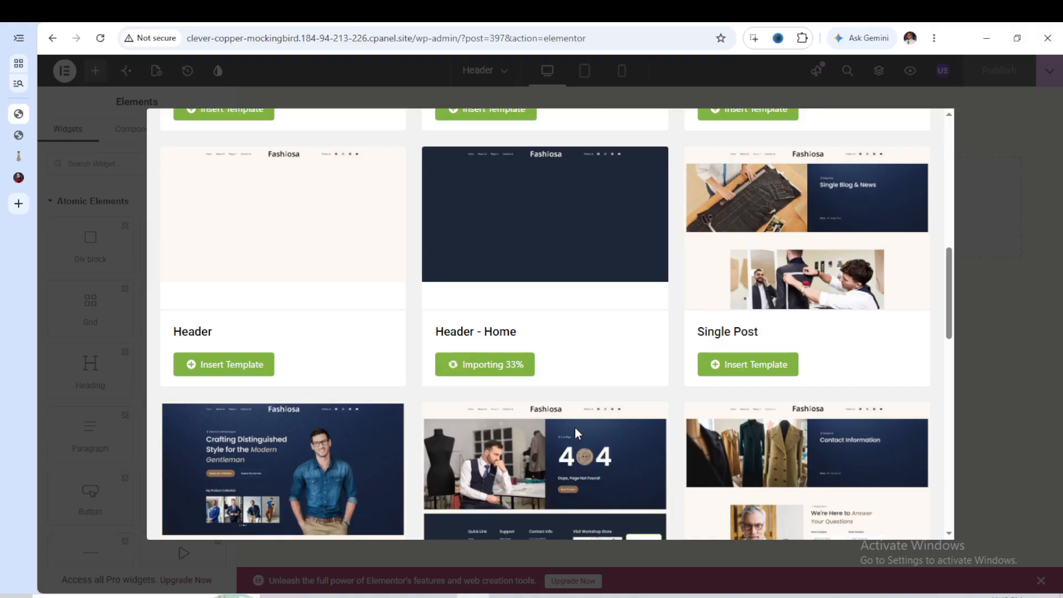
scroll(570, 426, down, 6)
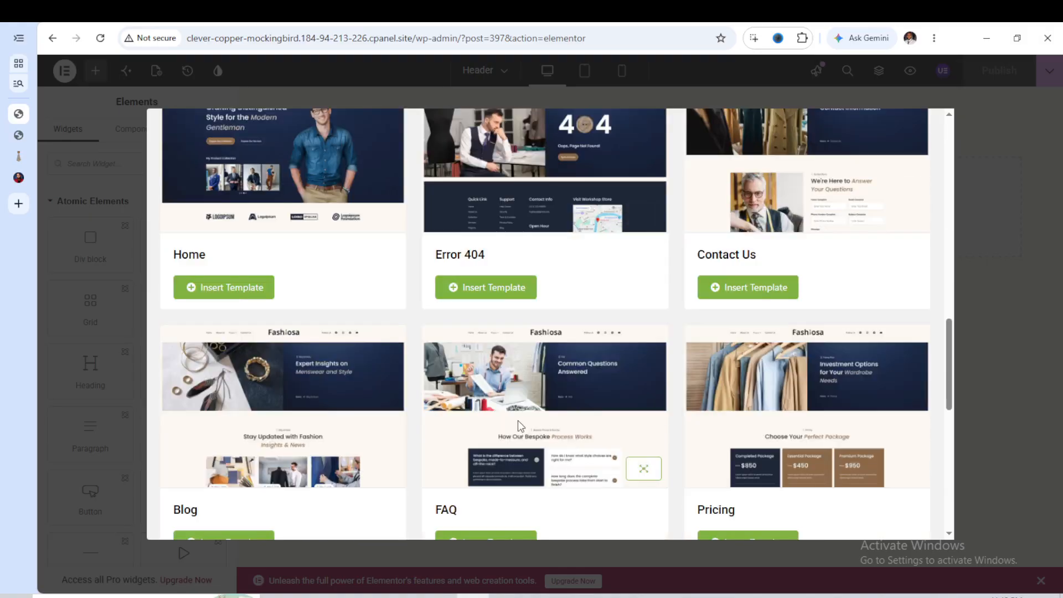
scroll(519, 419, down, 3)
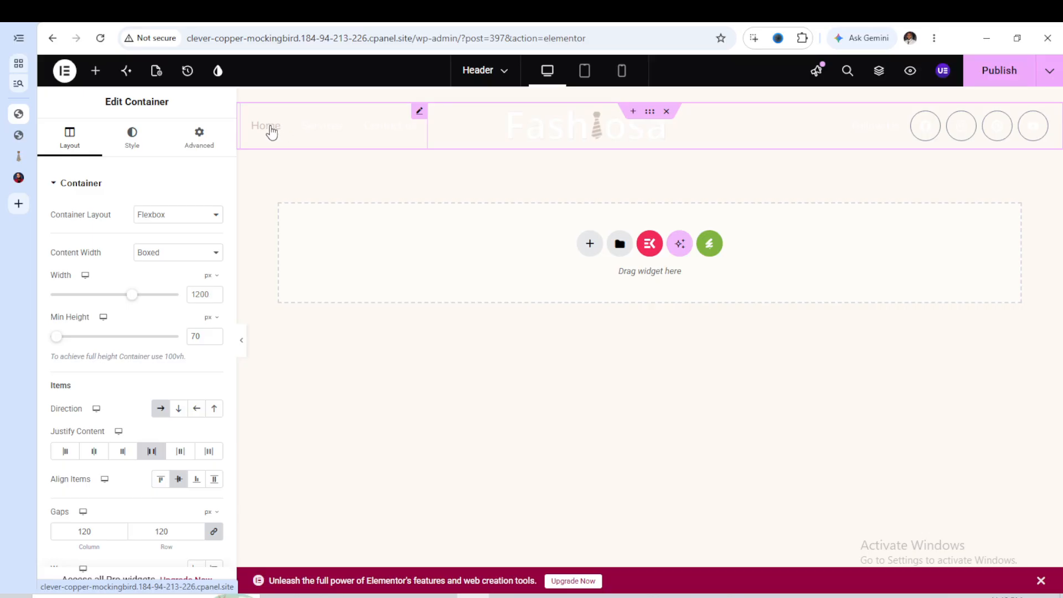
Check the nav menu's available menus and the logo image's settings, and publish the header.
click(339, 131)
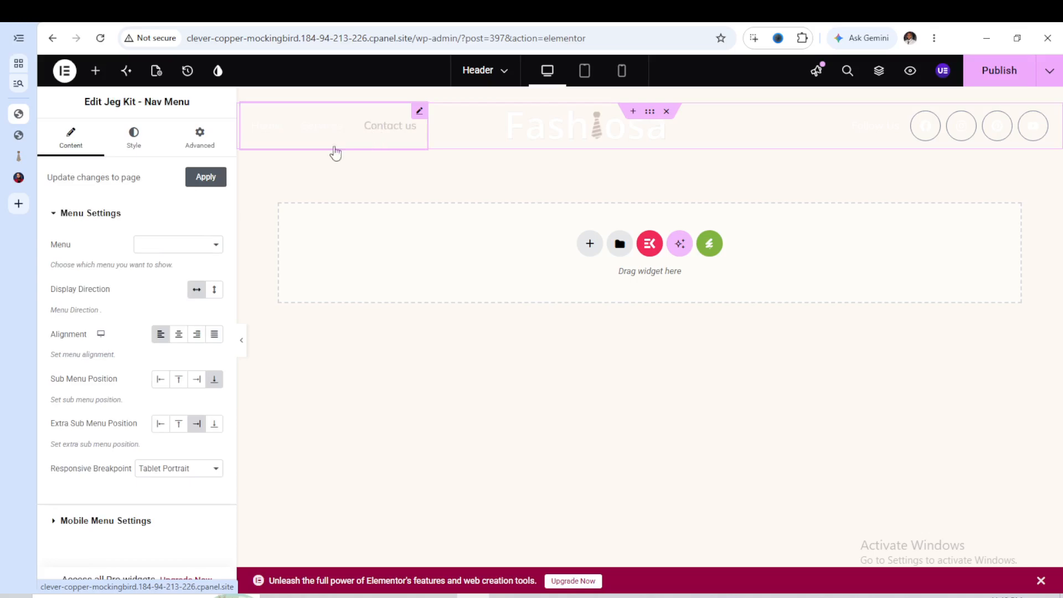
click(190, 254)
click(178, 262)
click(597, 133)
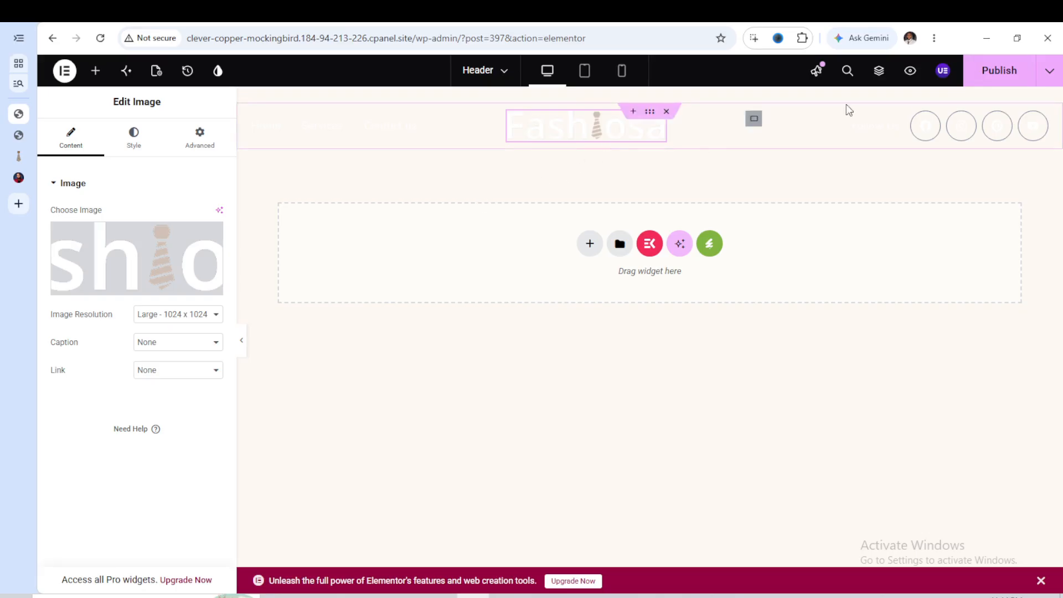
click(996, 75)
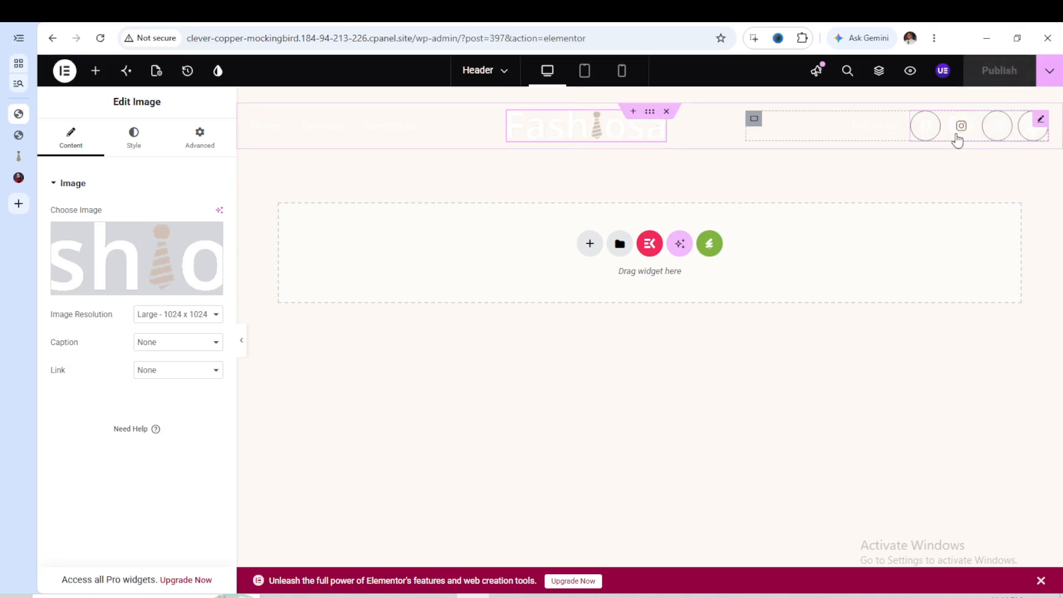
Paste the site's home page address as the link of the Facebook item in the header's social icons.
click(957, 140)
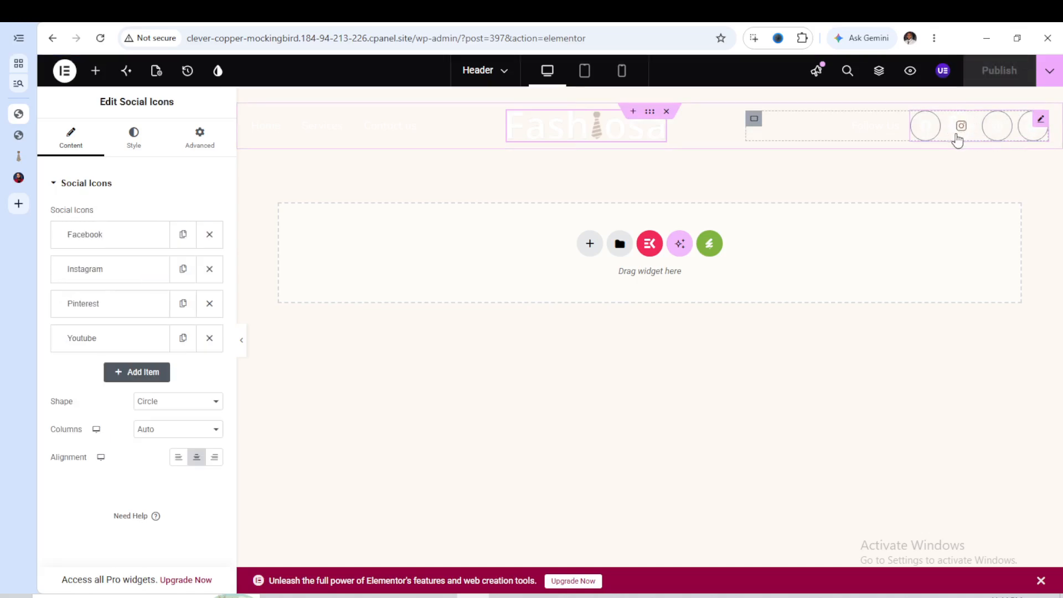
click(105, 238)
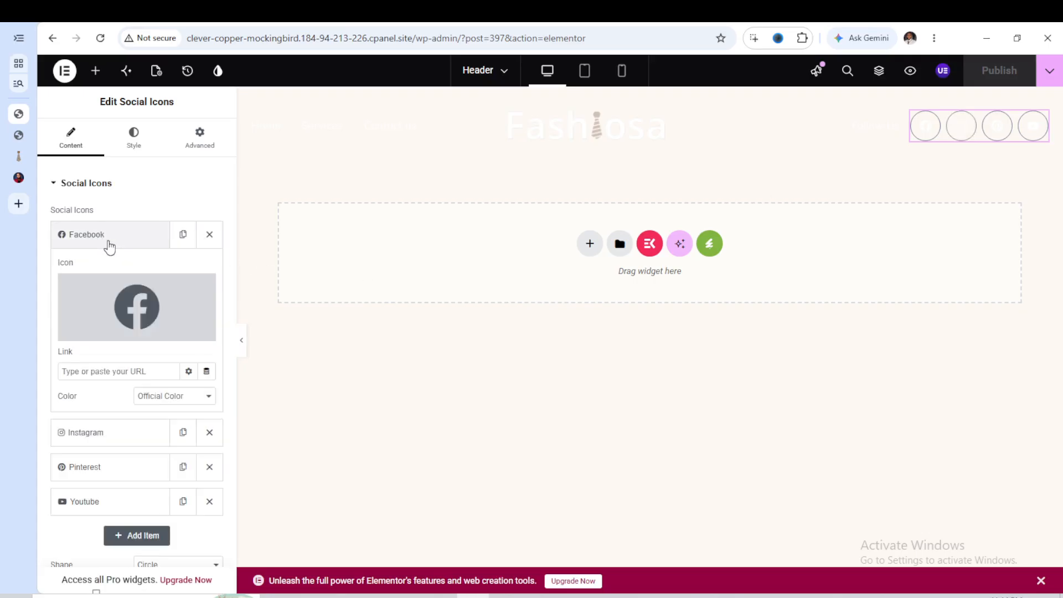
right_click(102, 371)
click(141, 219)
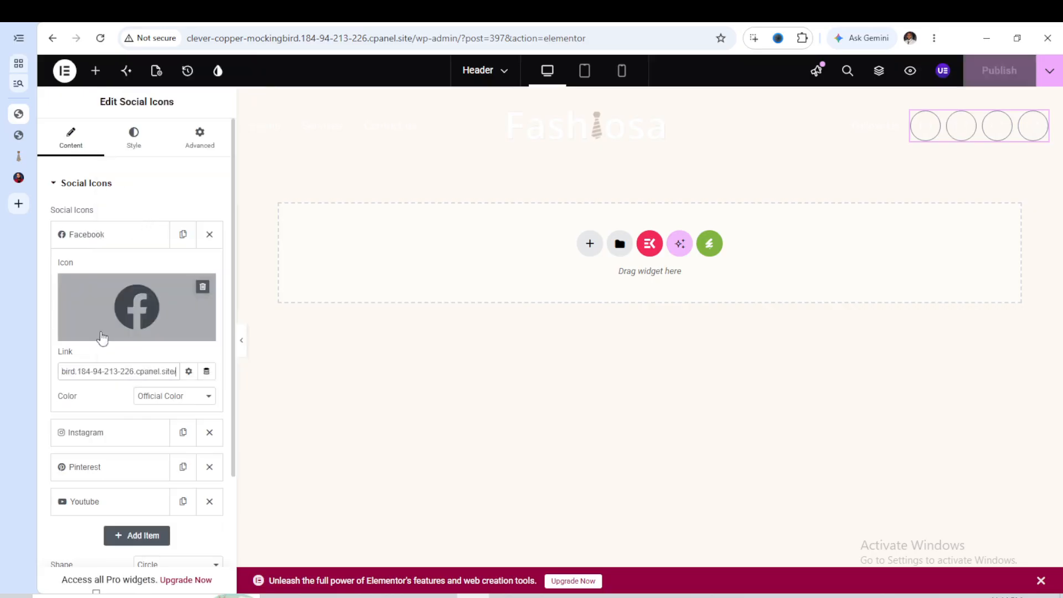
click(110, 238)
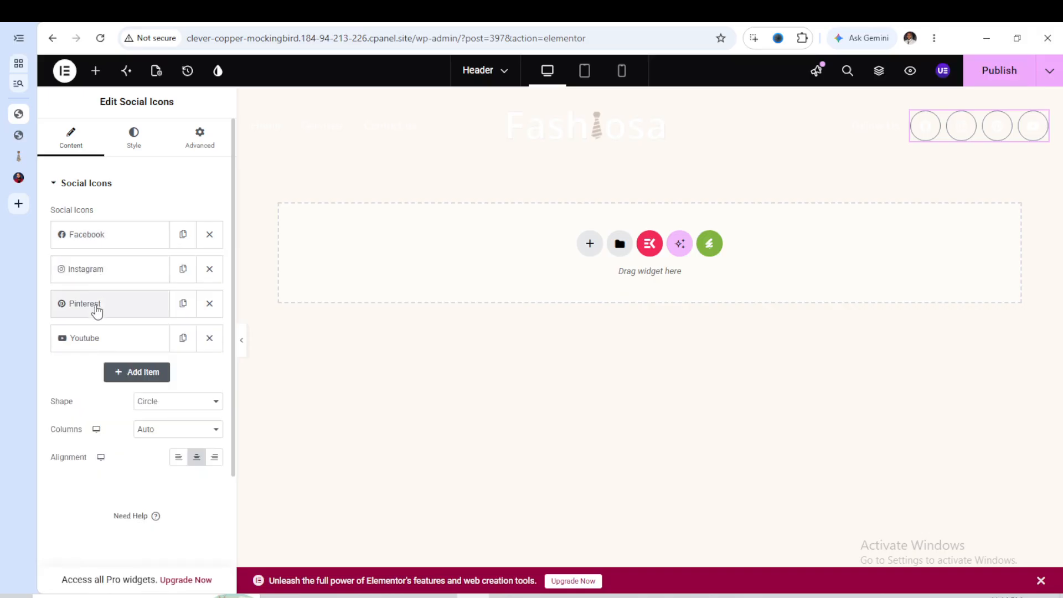
Remove the Pinterest item from the header's social icons and publish the header.
click(211, 308)
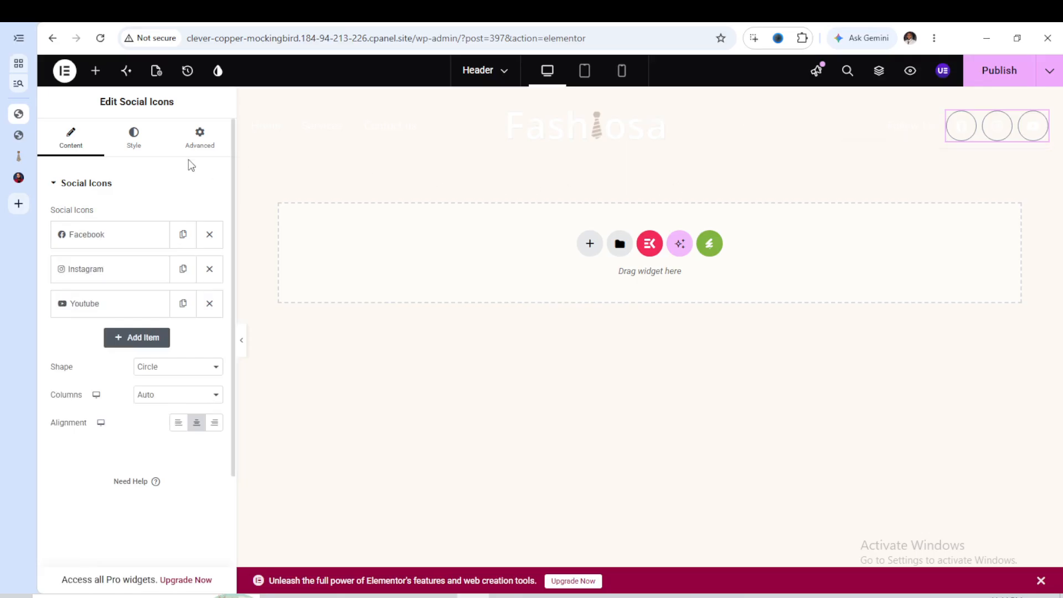
click(1020, 86)
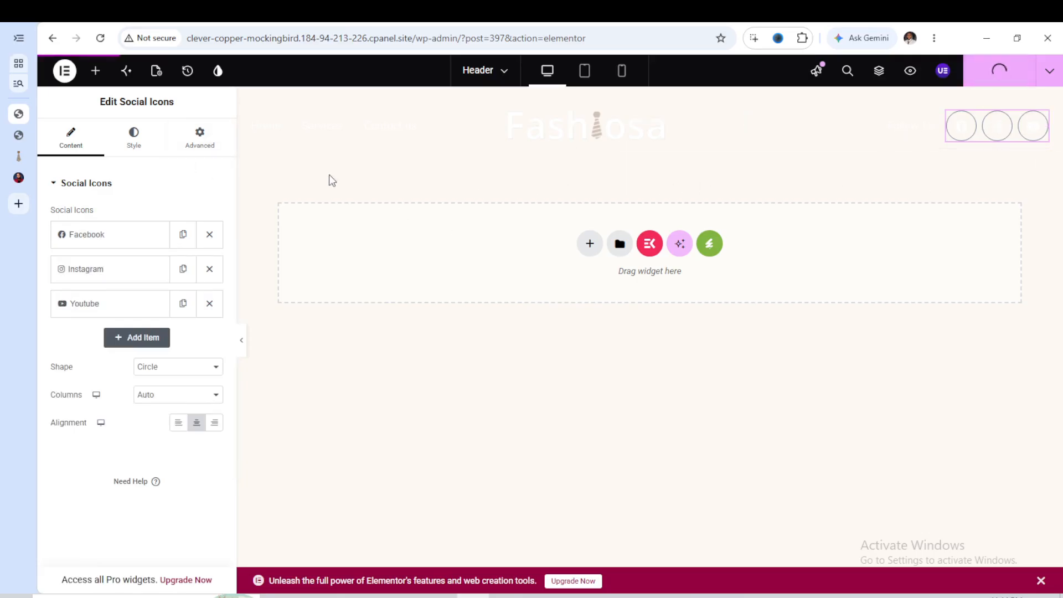
Reload the live home page to check its header area, and switch to the Fashiosa demo site for comparison.
click(18, 136)
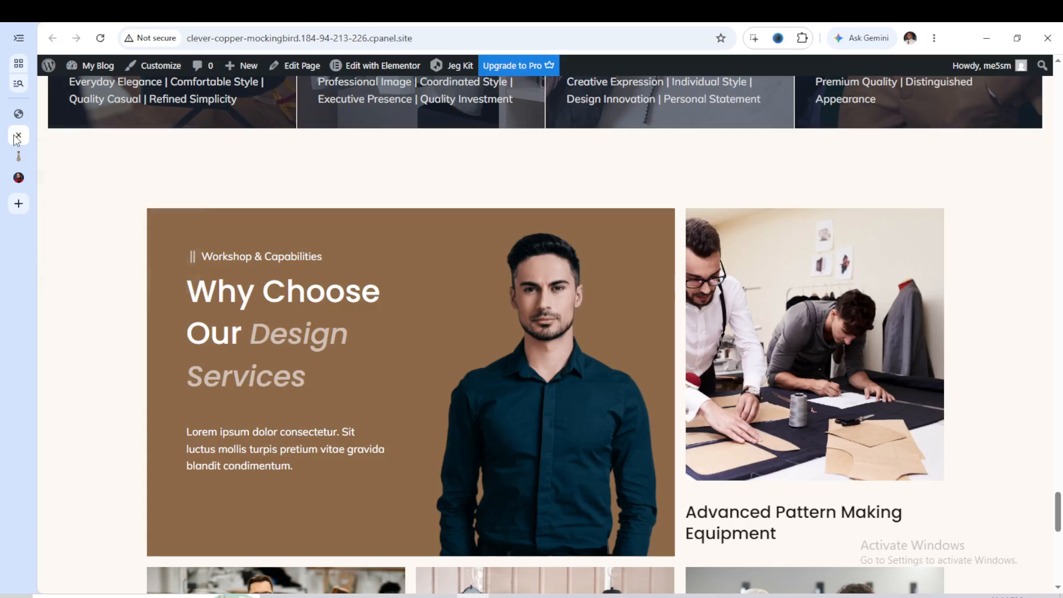
click(100, 38)
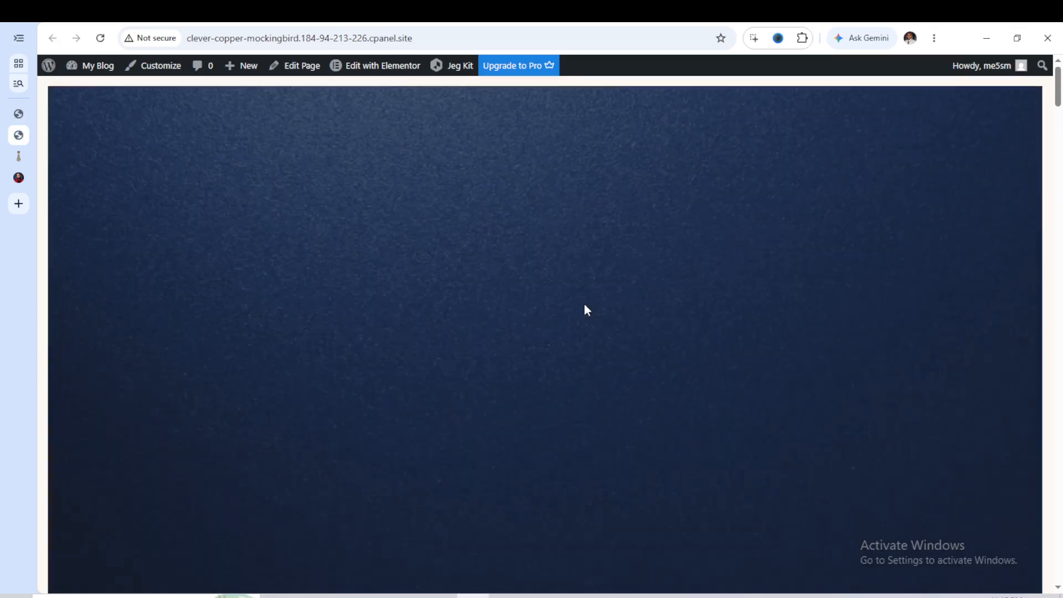
click(101, 39)
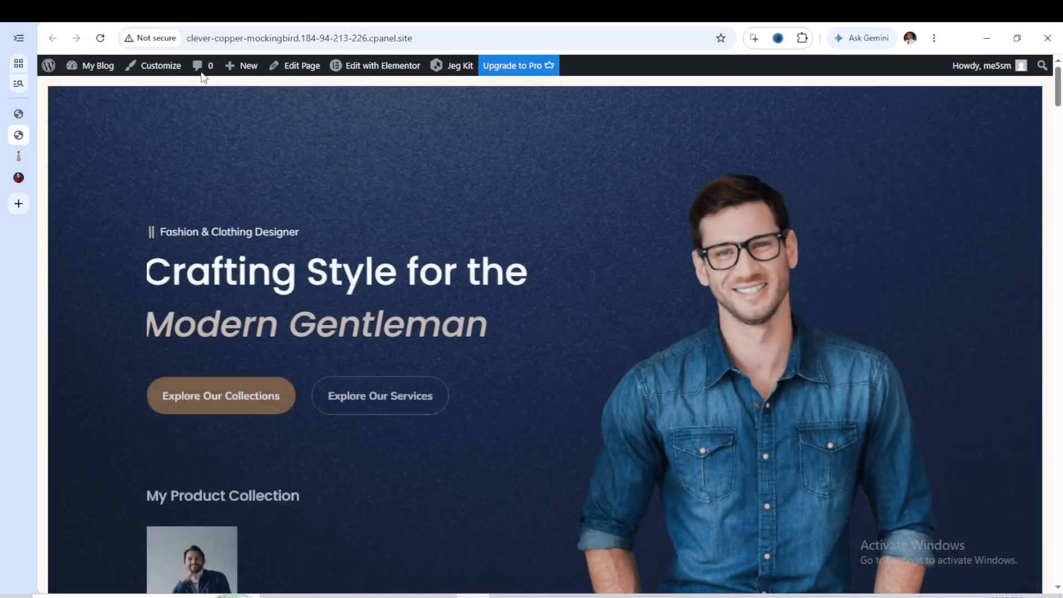
click(100, 38)
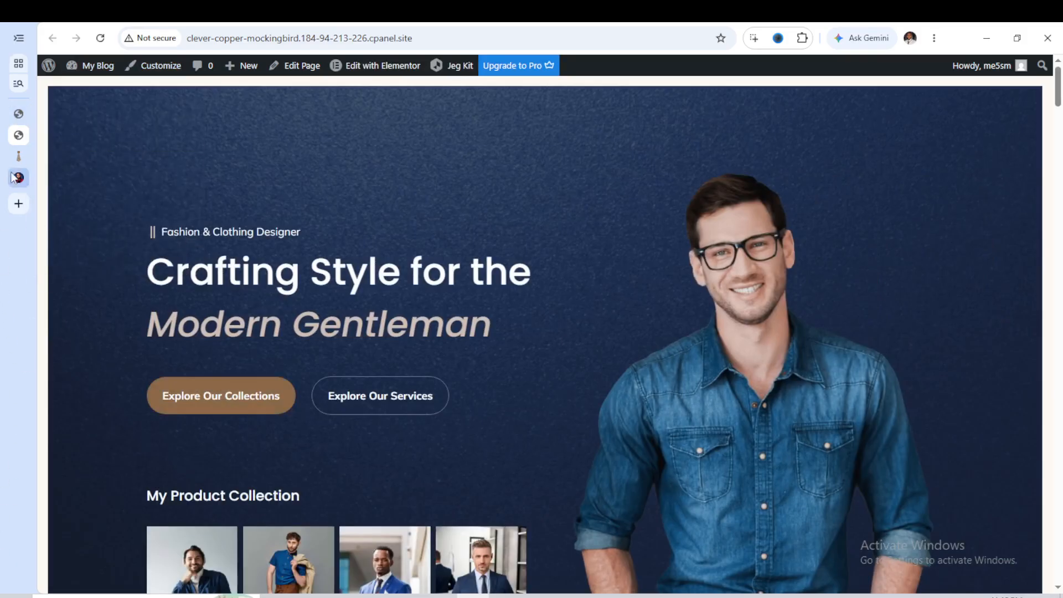
click(17, 156)
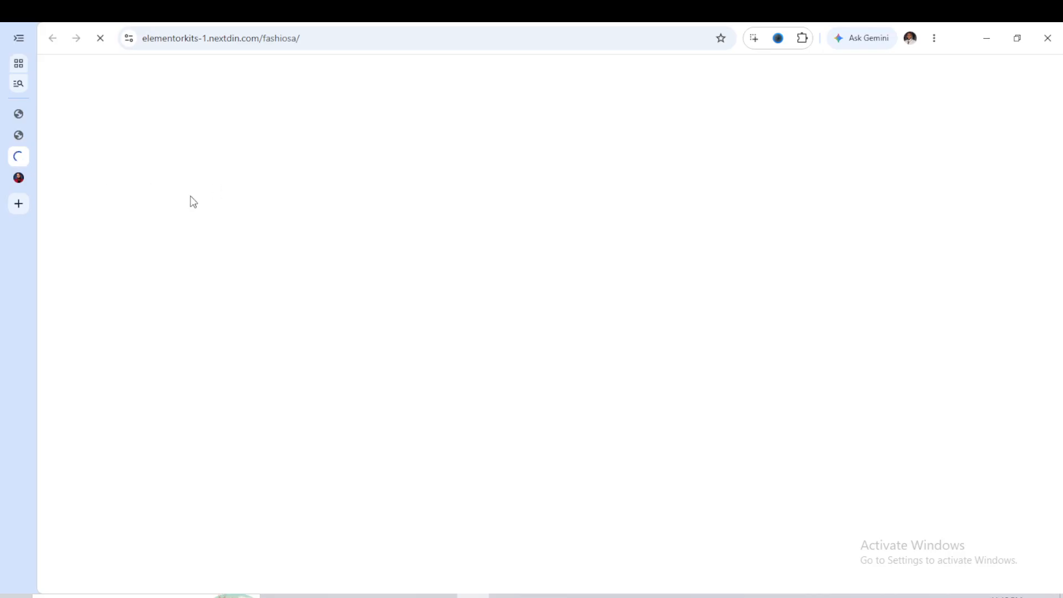
Return to the header editor, open the installed Fashiosa template kit and look through its templates for a suitable header.
click(18, 114)
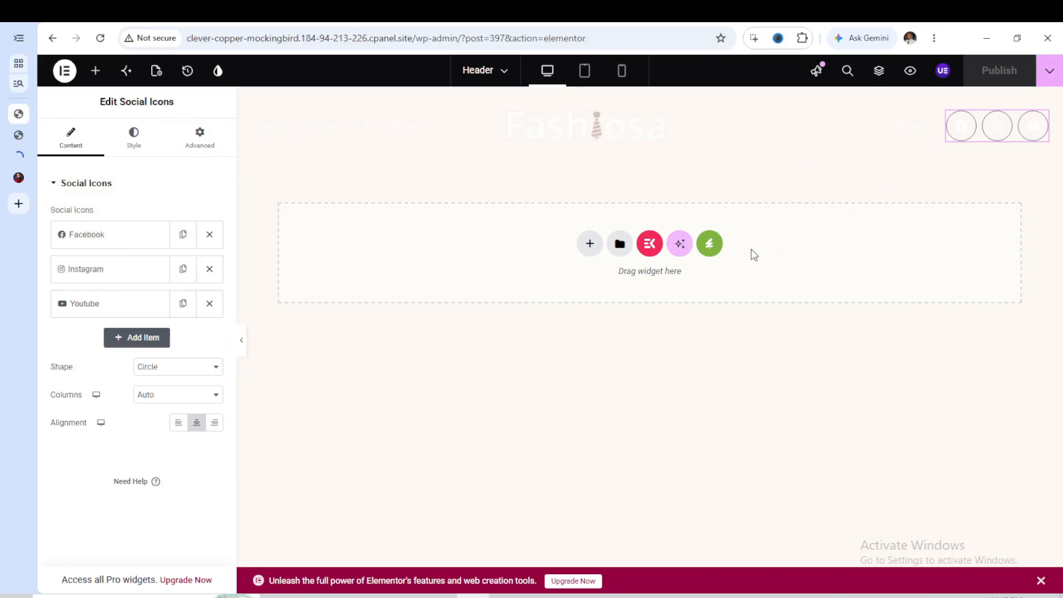
click(709, 244)
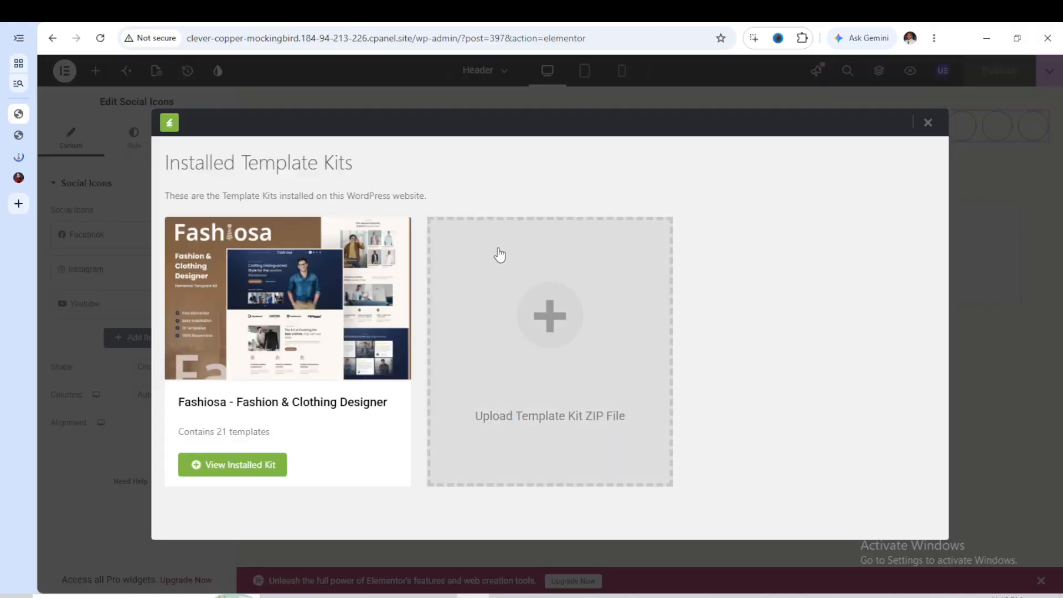
click(249, 466)
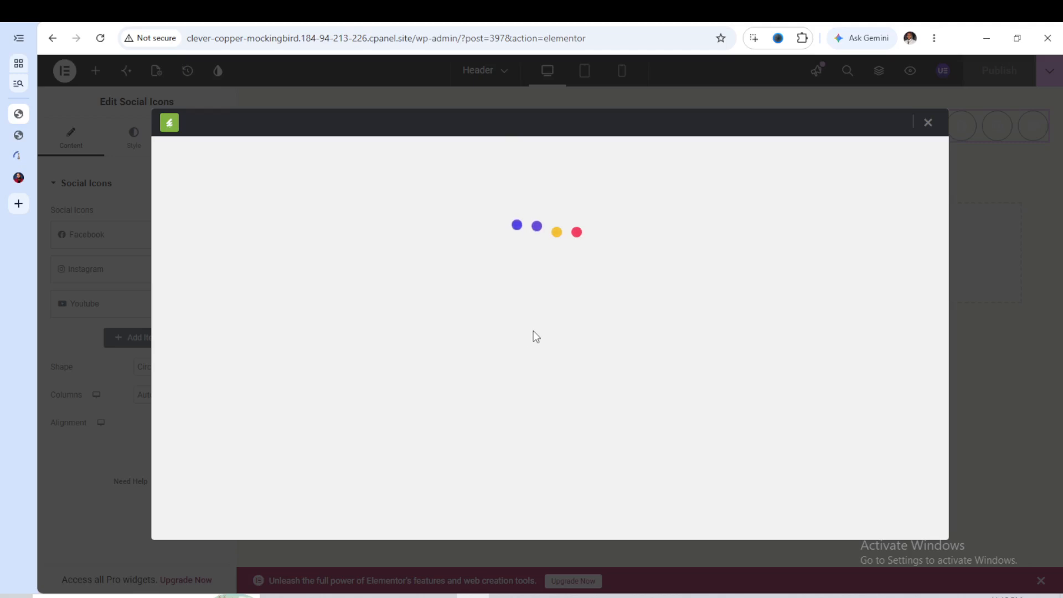
scroll(664, 311, down, 8)
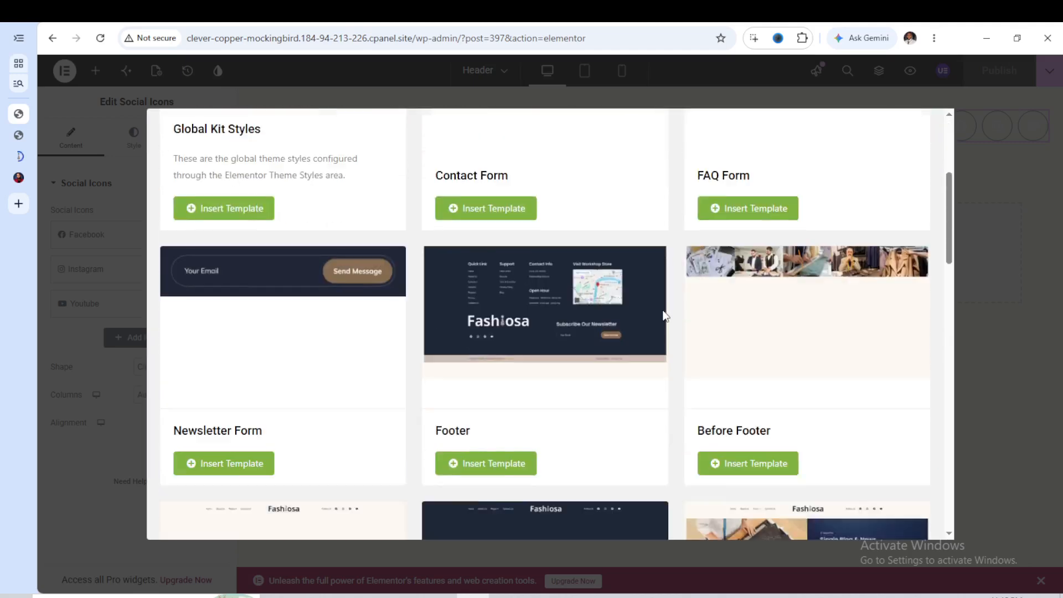
scroll(665, 316, down, 5)
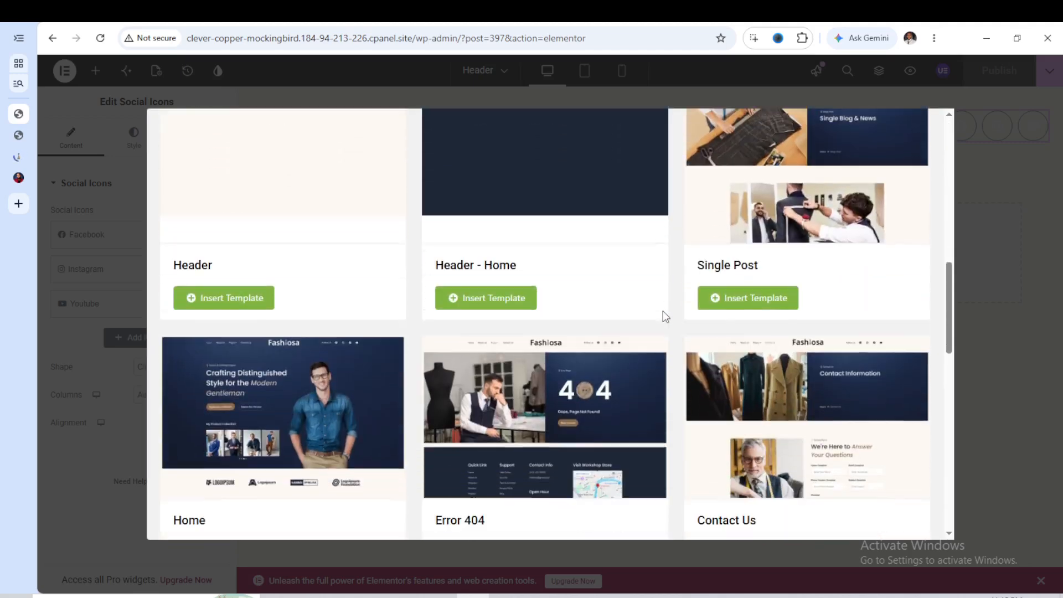
scroll(665, 317, down, 4)
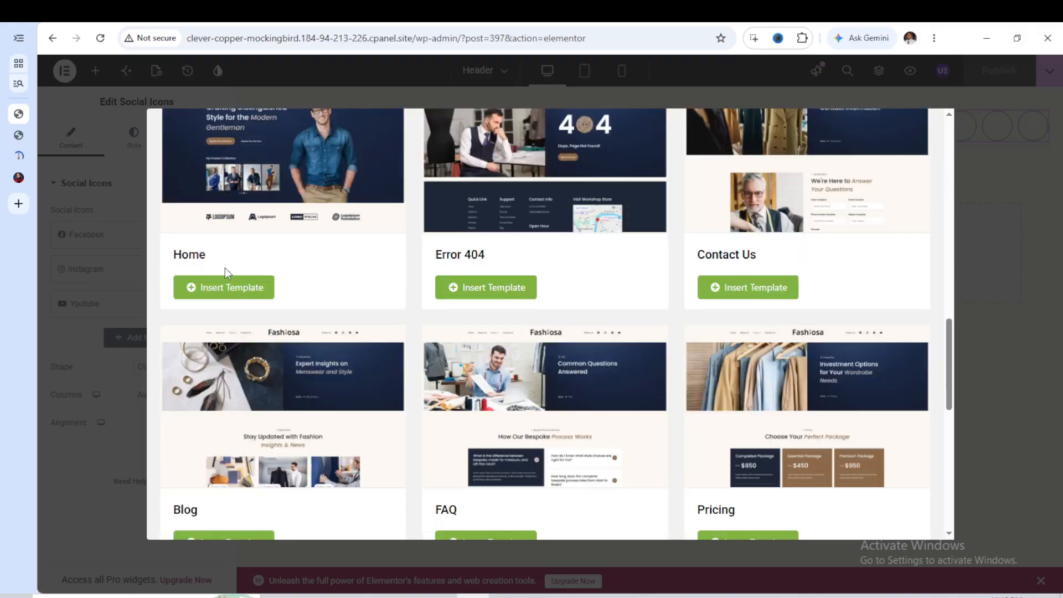
scroll(770, 274, down, 6)
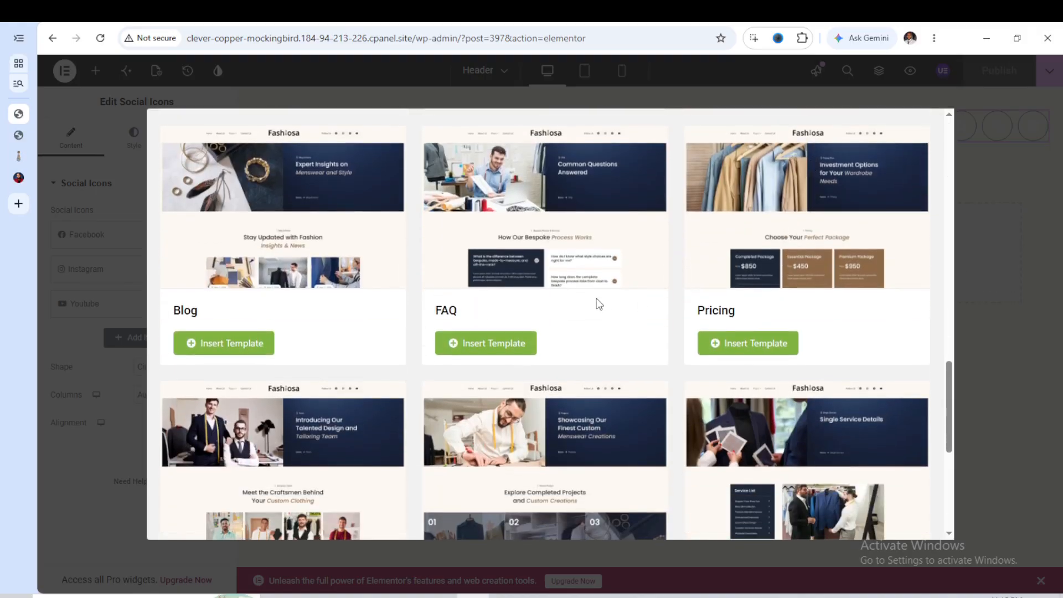
scroll(606, 301, down, 2)
scroll(612, 302, down, 2)
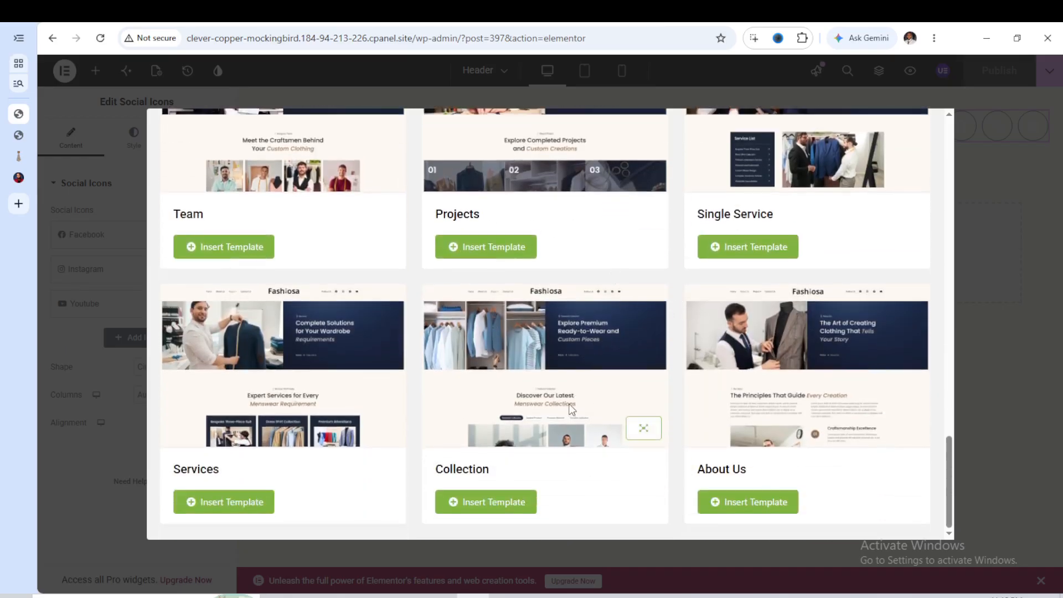
scroll(599, 388, up, 1)
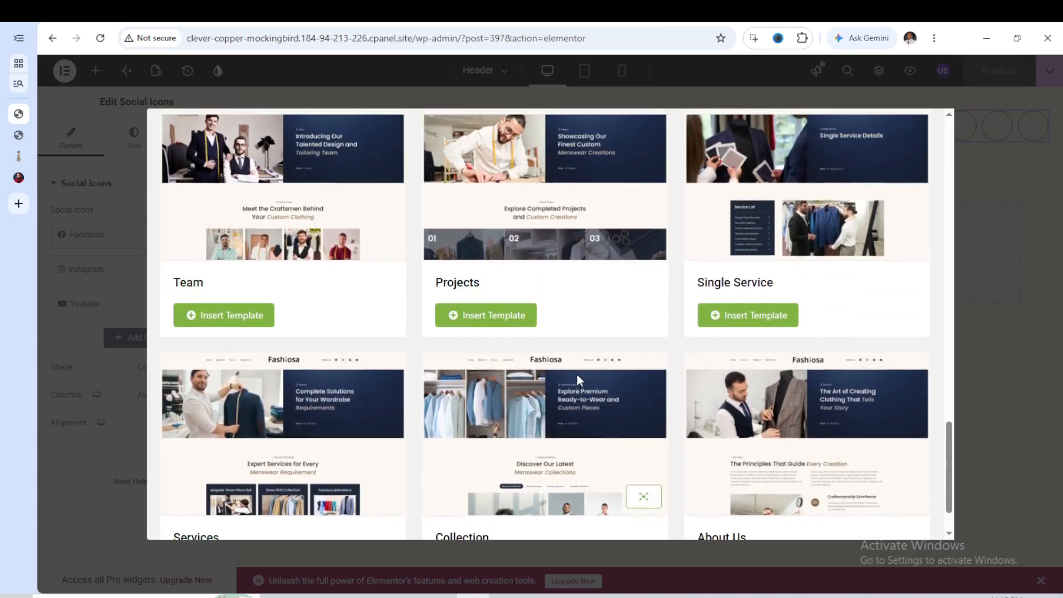
scroll(577, 374, up, 6)
scroll(563, 364, up, 7)
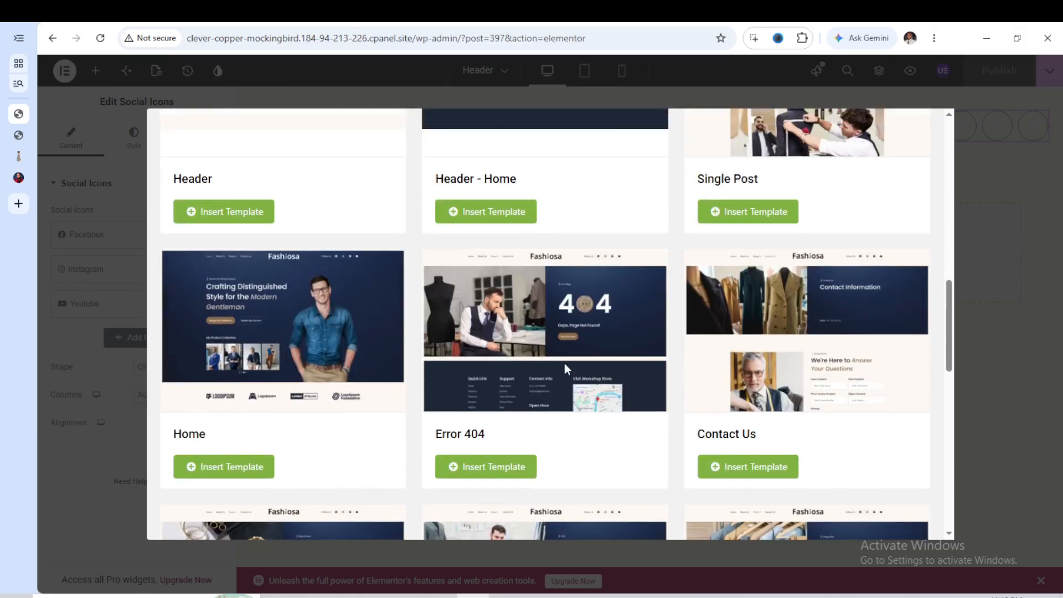
scroll(470, 353, up, 2)
scroll(554, 359, up, 3)
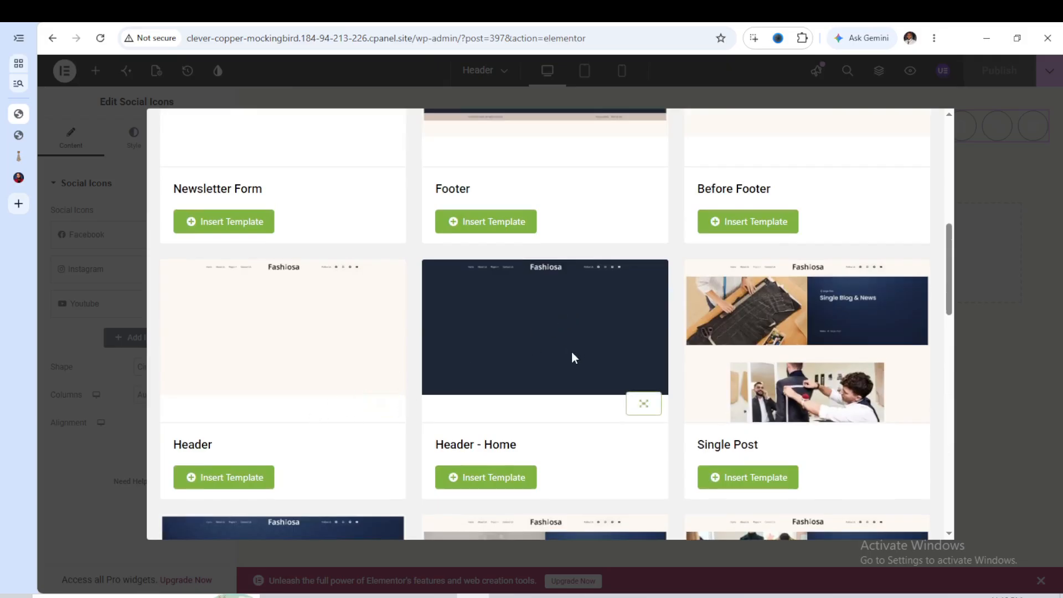
Replace the white Header - Home container with the kit's Header template and publish the header.
click(236, 481)
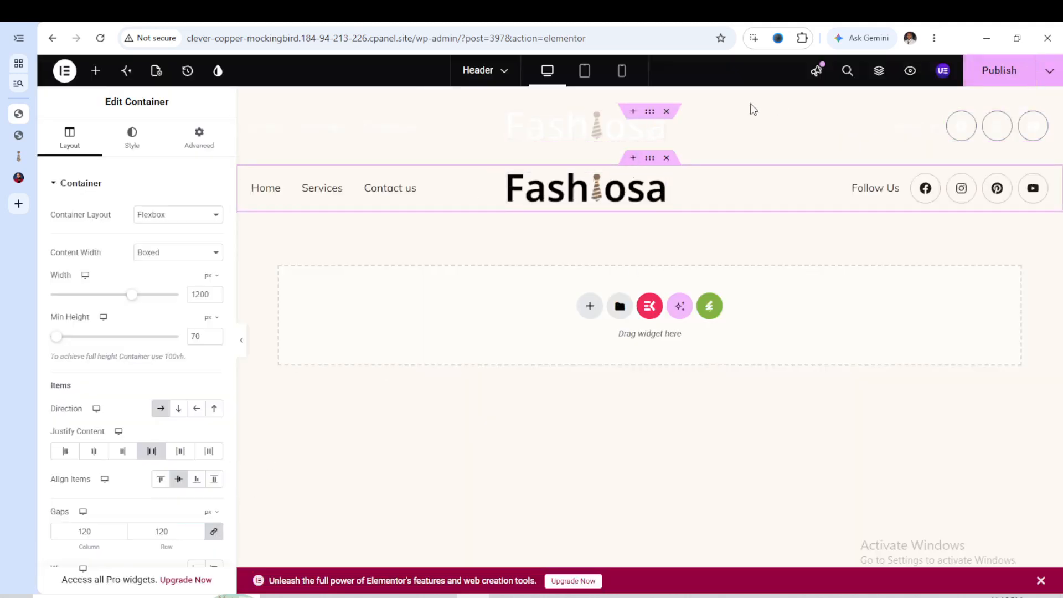
click(667, 113)
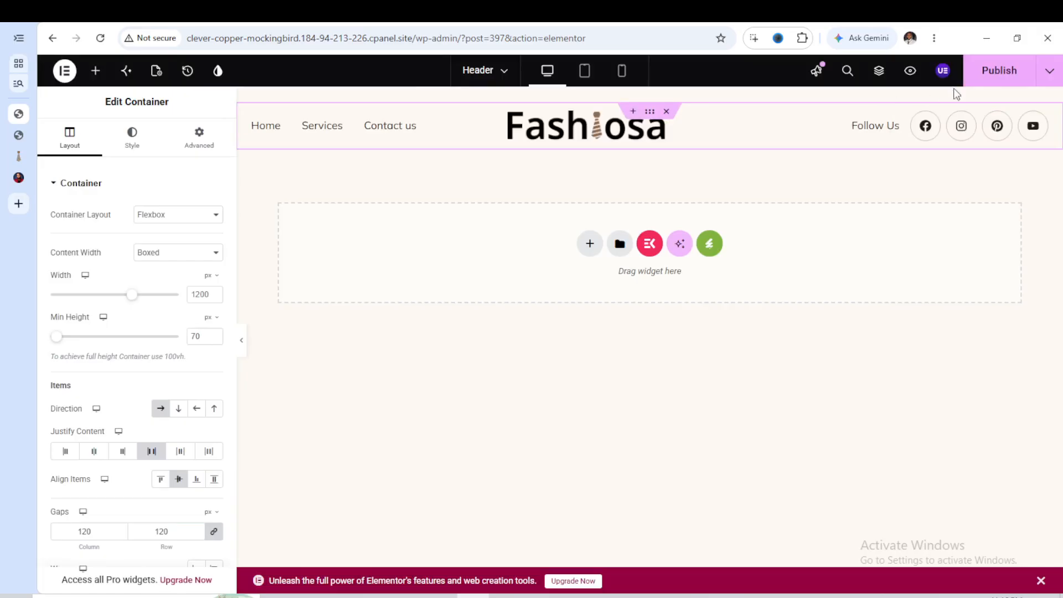
click(989, 81)
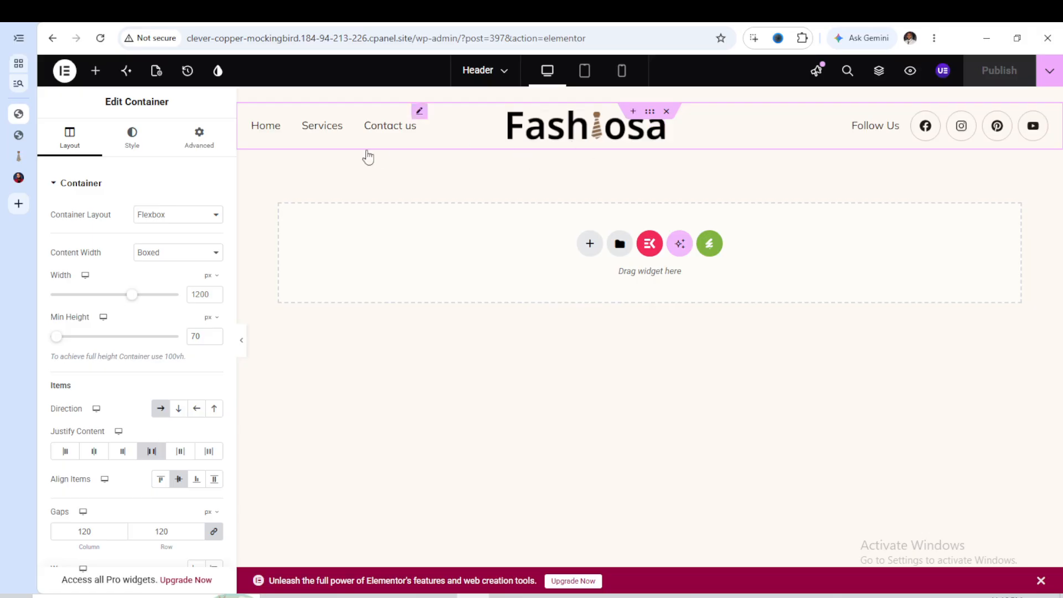
Set the Jeg Kit nav menu's menu to Fashion and check the logo image's settings.
click(374, 131)
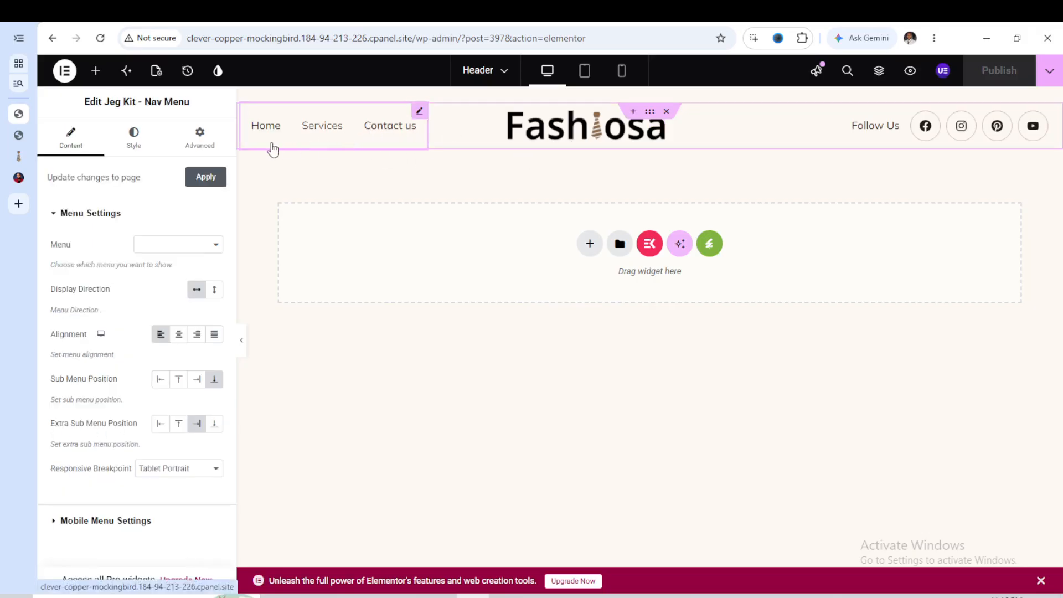
click(172, 245)
click(177, 259)
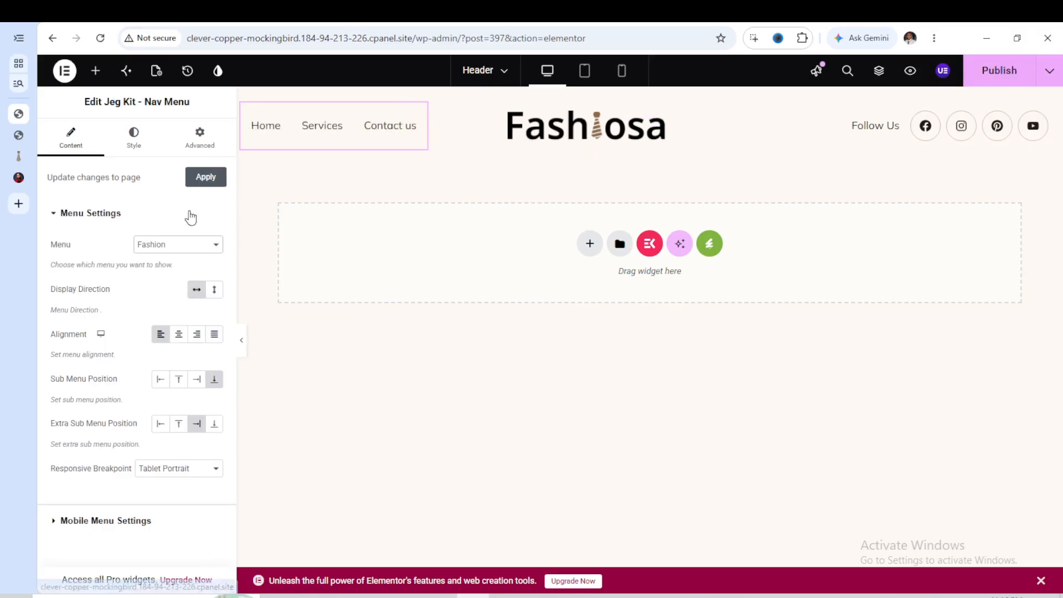
click(601, 120)
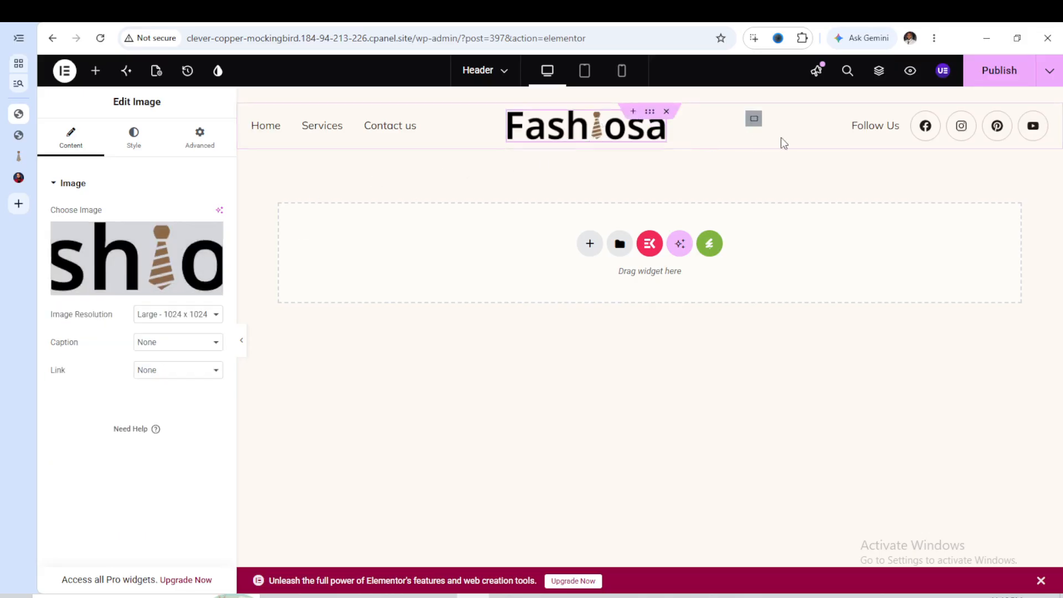
Paste the copied site address as the Facebook item's link in the dark header's social icons and publish the header.
click(960, 134)
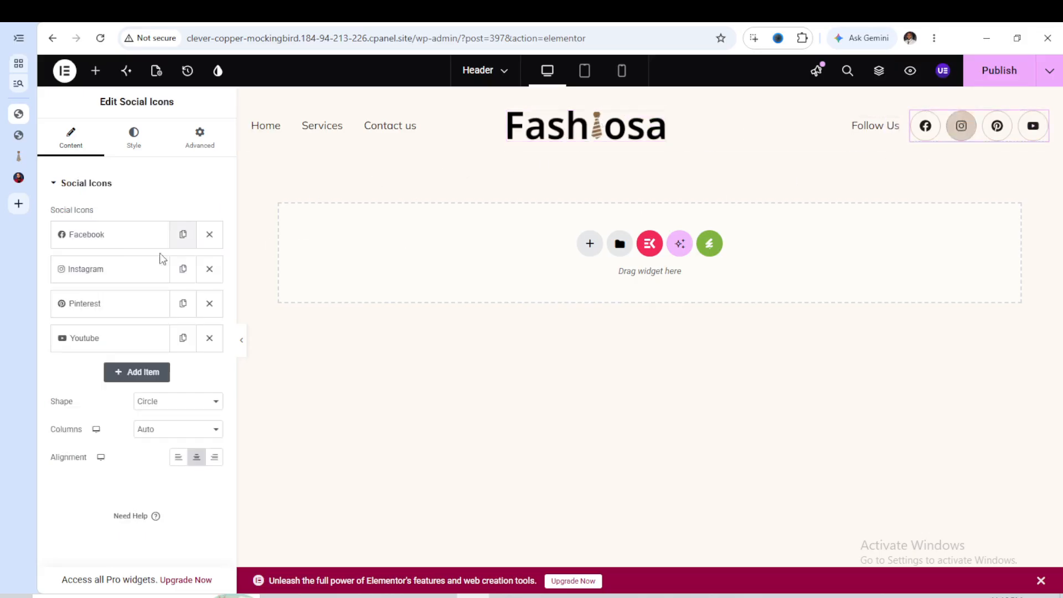
click(128, 244)
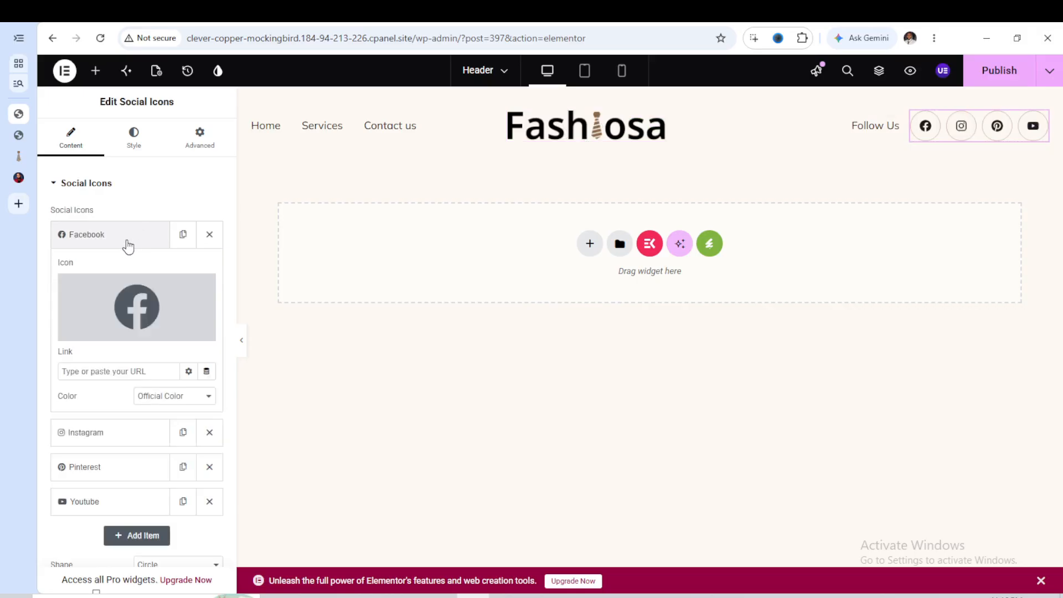
right_click(112, 371)
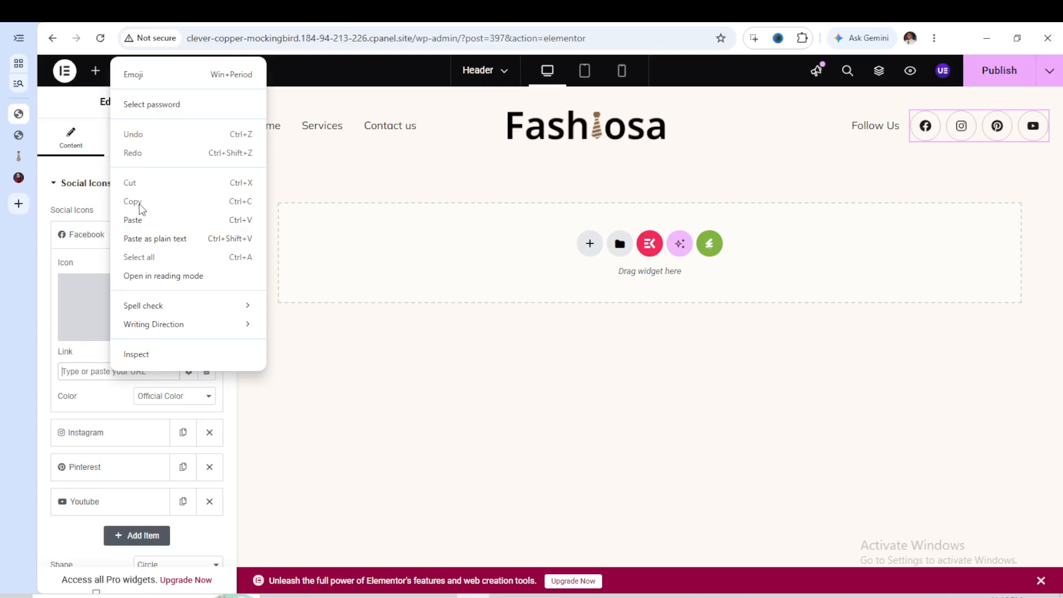
click(136, 220)
click(1003, 77)
Reload the live home page to check whether the header shows, and look through the Fashiosa demo page for comparison.
click(22, 135)
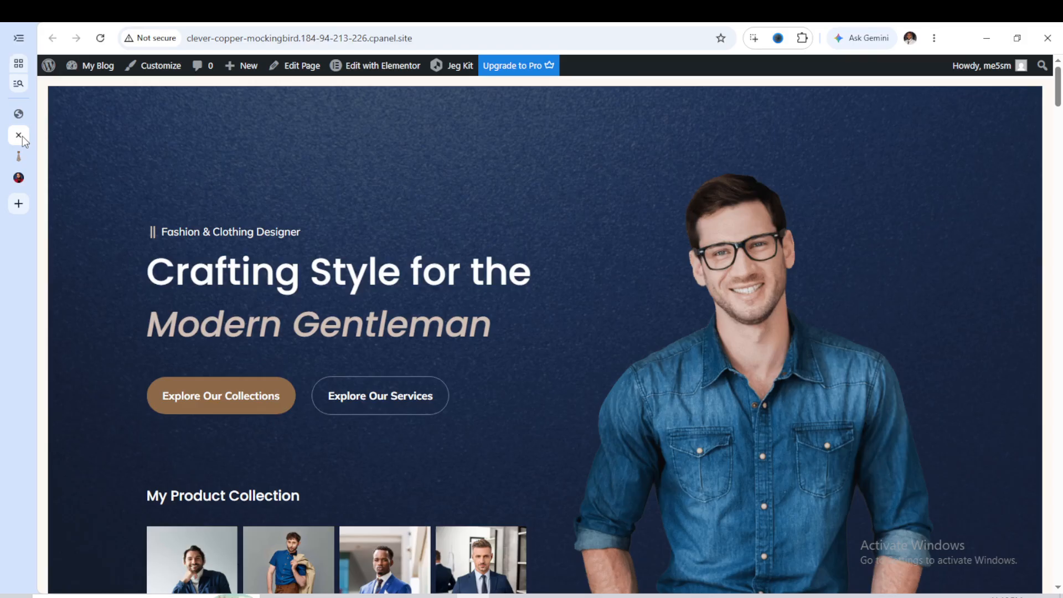
click(105, 39)
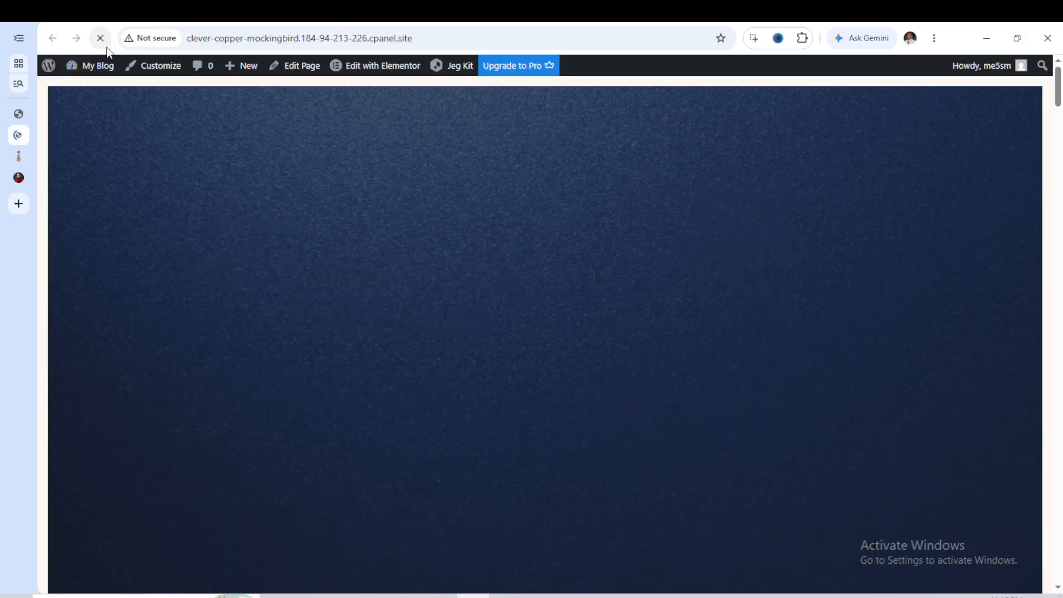
click(104, 39)
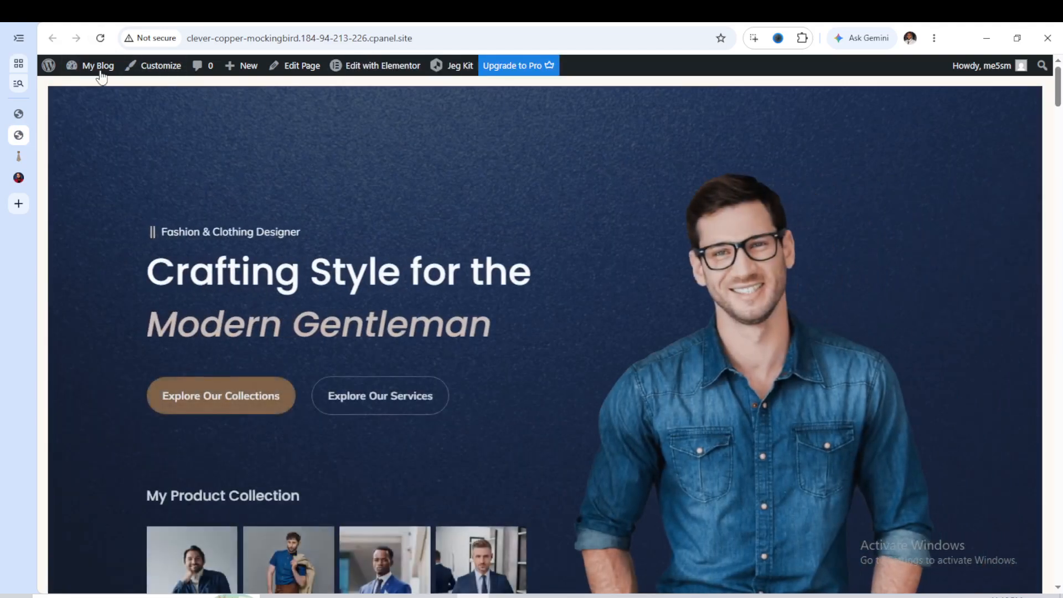
click(19, 157)
scroll(424, 171, down, 10)
scroll(465, 168, up, 10)
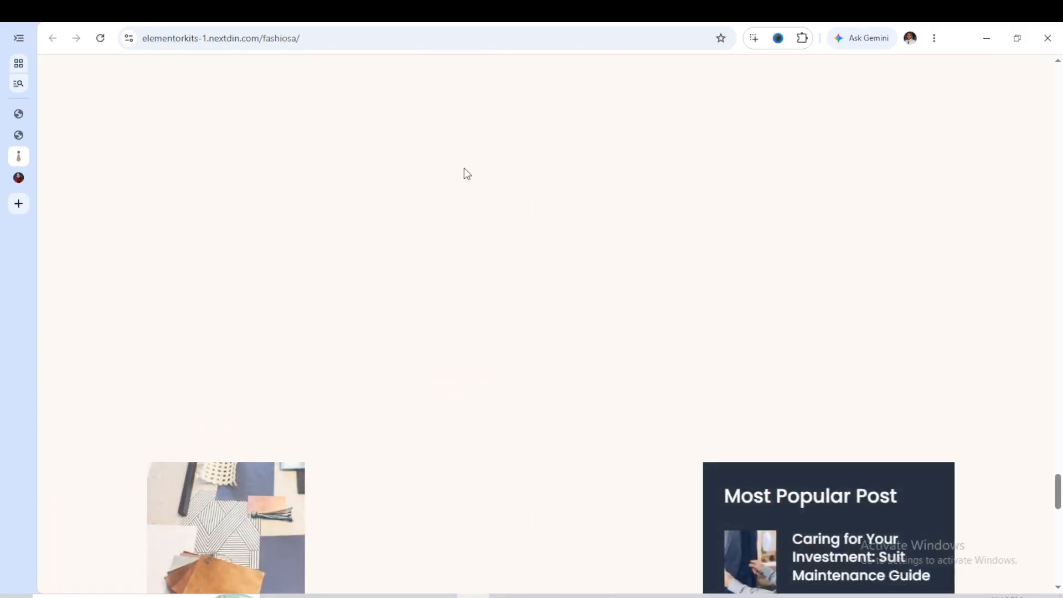
scroll(464, 169, up, 10)
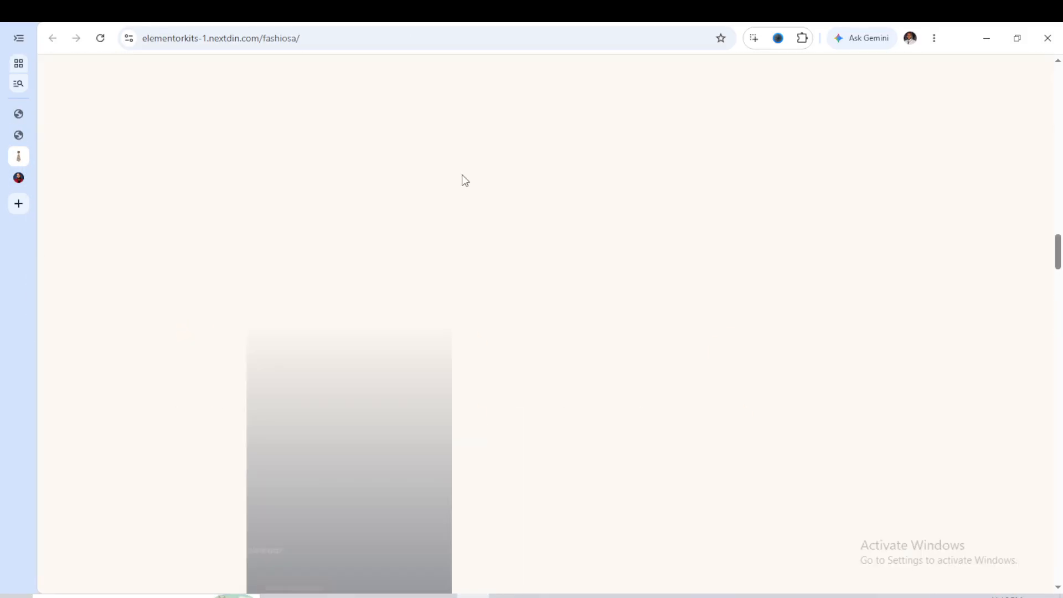
scroll(464, 180, up, 15)
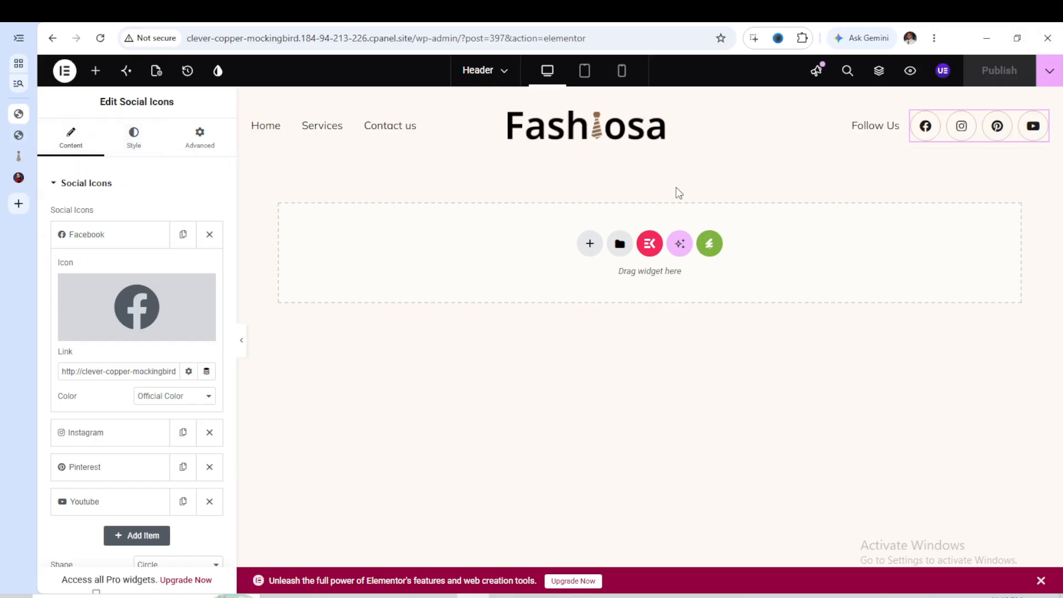
Insert the Fashiosa kit's Header - Home template into the header and delete the dark-text header container above it.
click(702, 243)
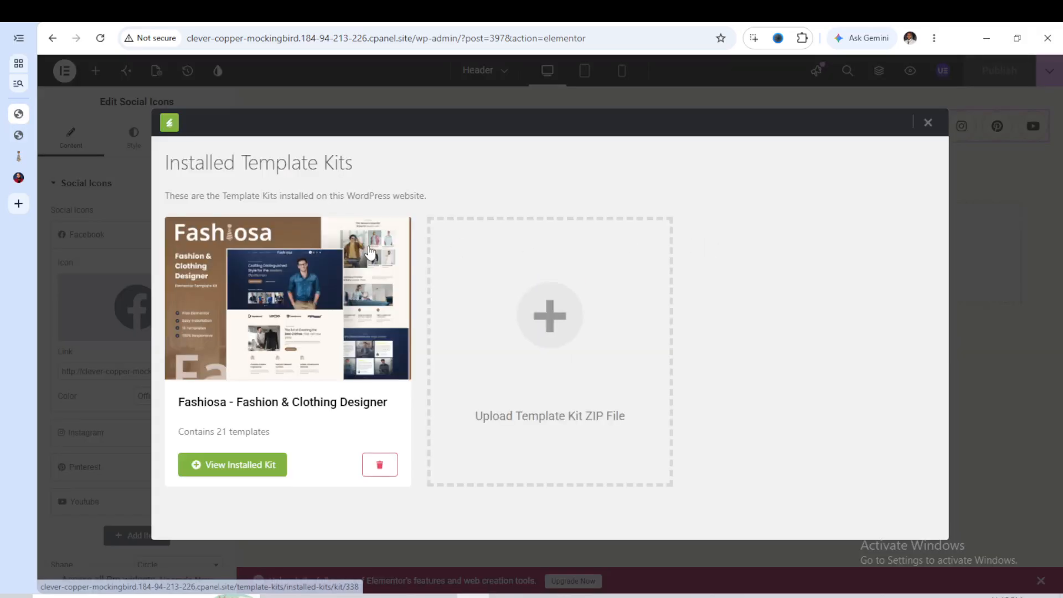
click(265, 464)
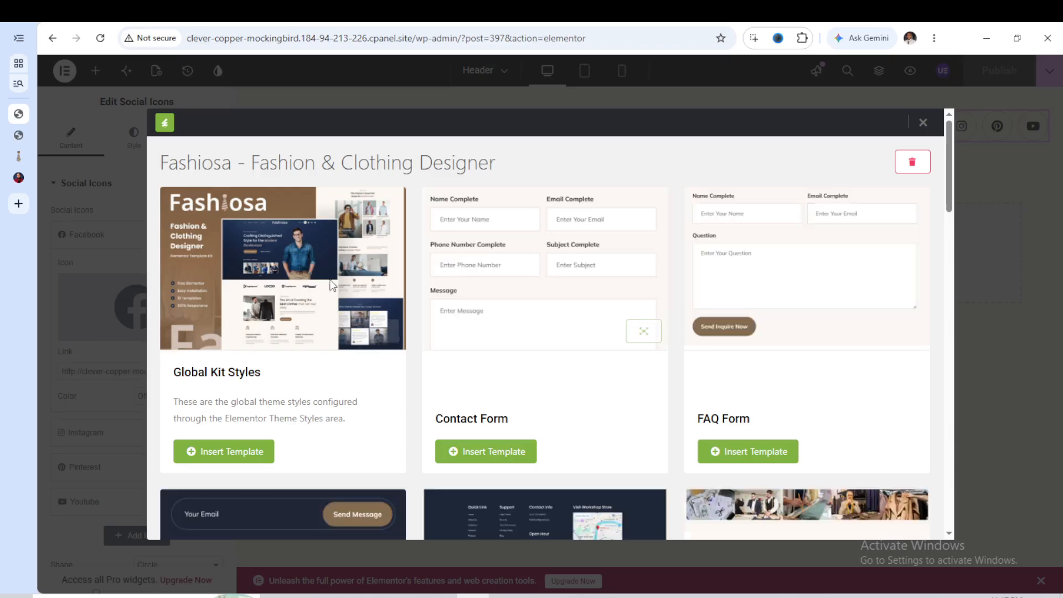
scroll(601, 316, down, 8)
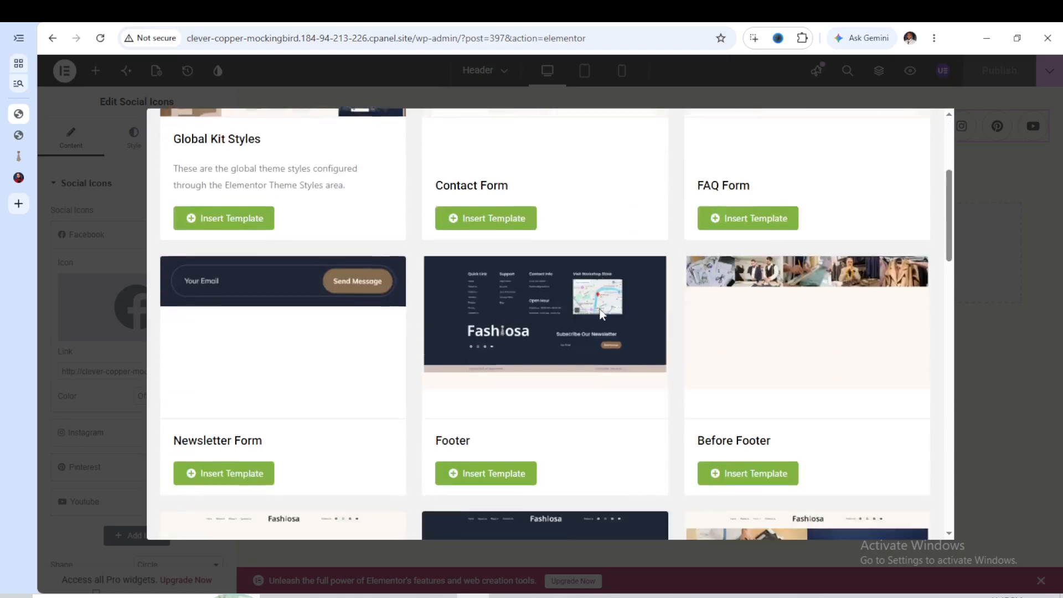
scroll(599, 310, down, 5)
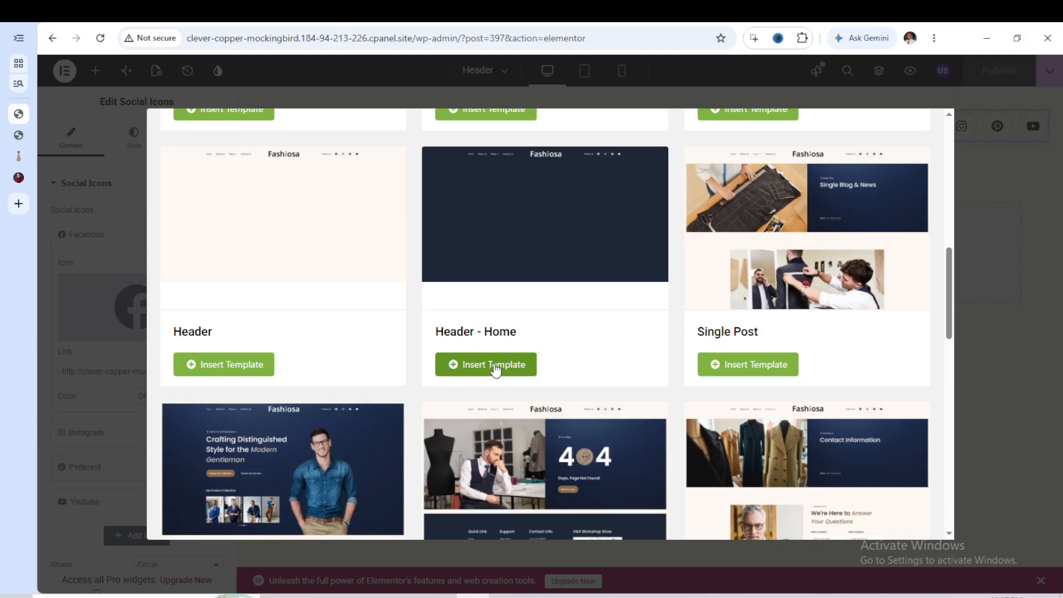
scroll(495, 368, down, 2)
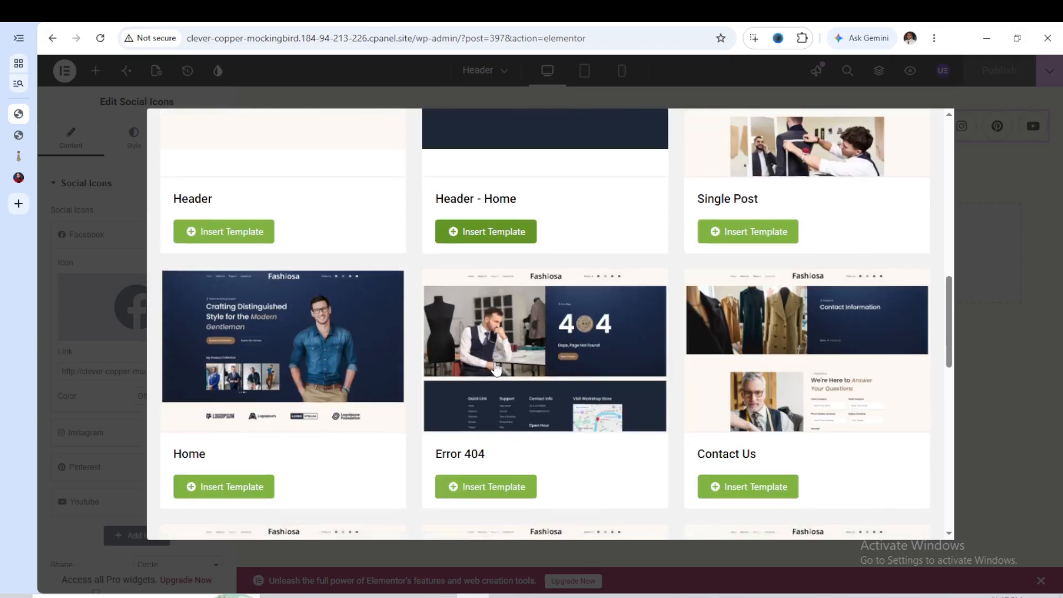
click(504, 237)
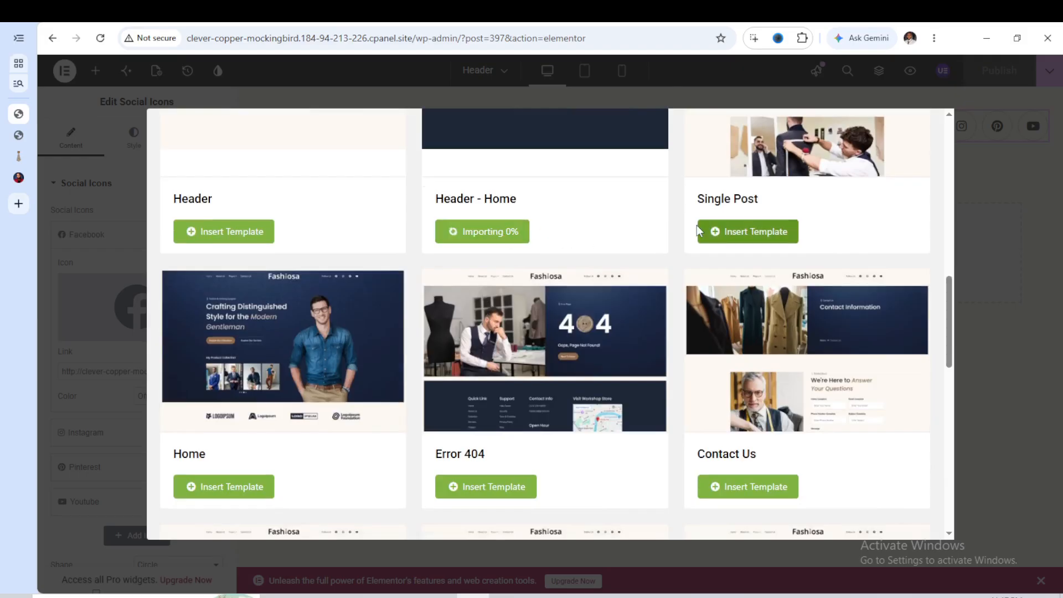
scroll(714, 250, up, 5)
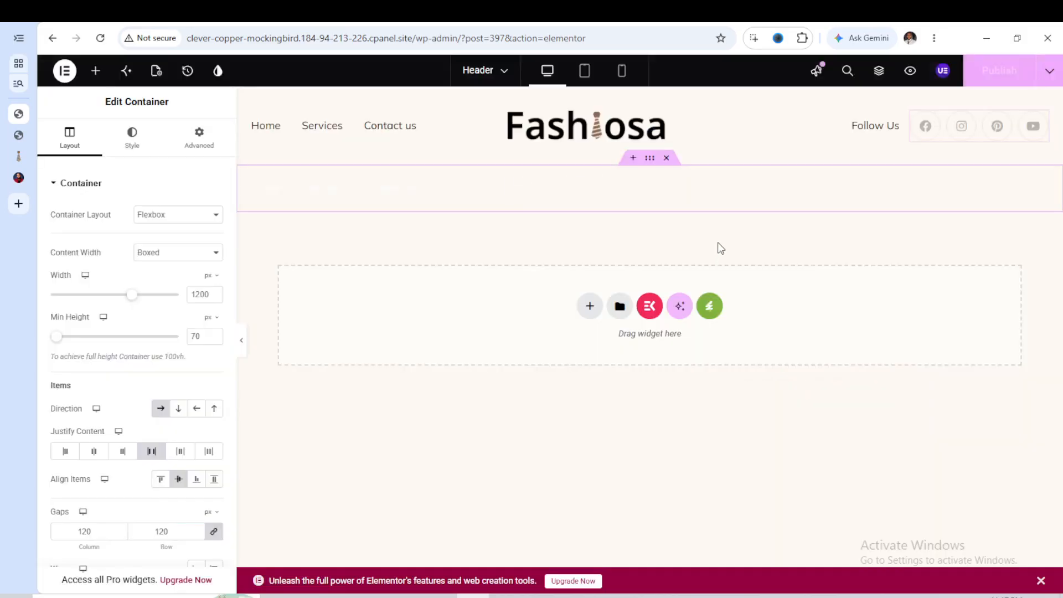
mouse_move(673, 125)
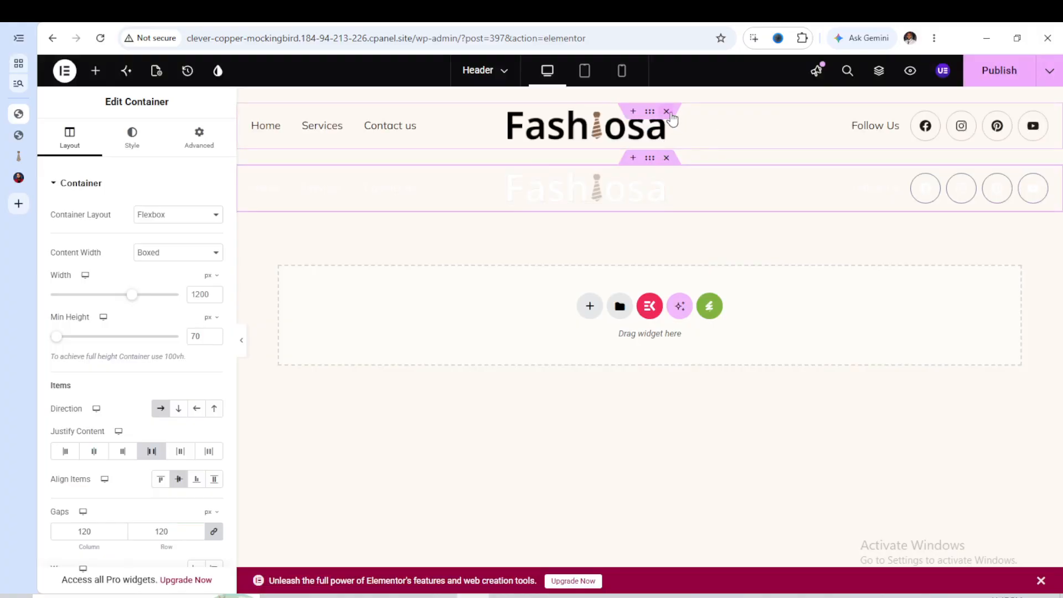
click(667, 112)
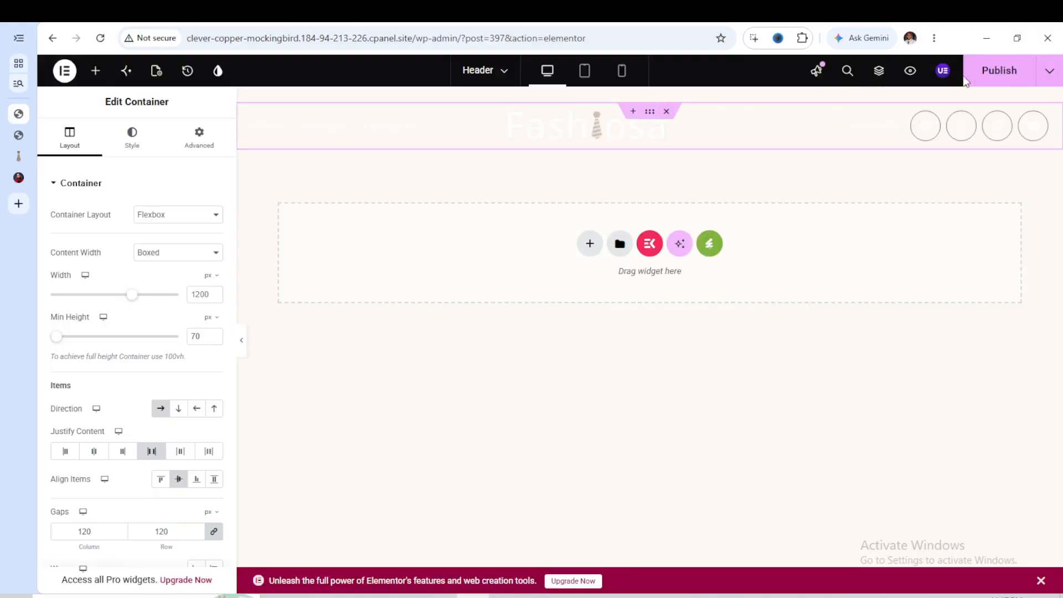
Publish the header with only the white Header - Home container and reload the live home page to check it.
click(998, 70)
click(19, 136)
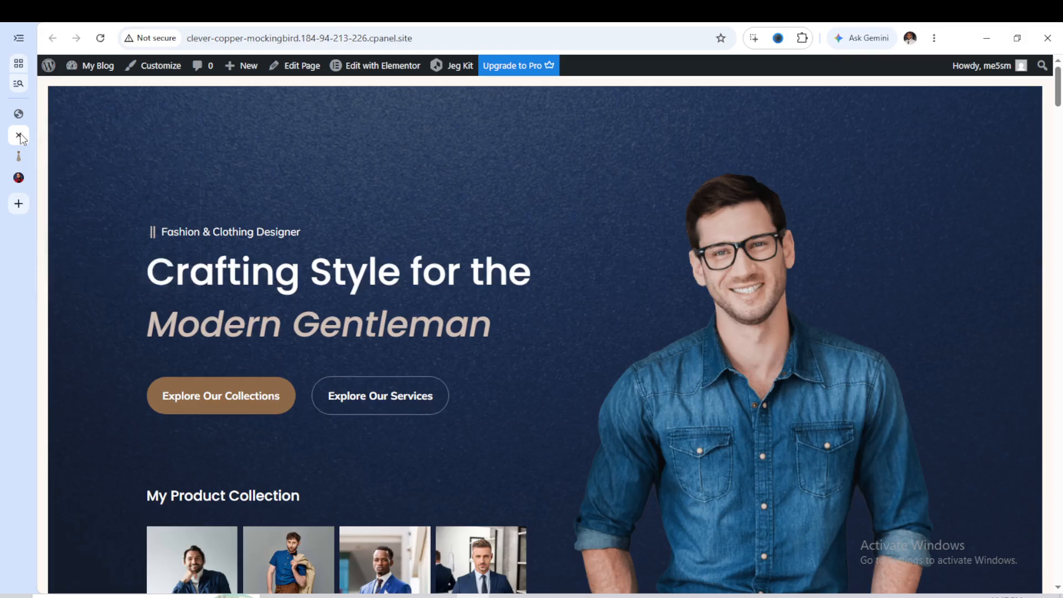
mouse_move(97, 67)
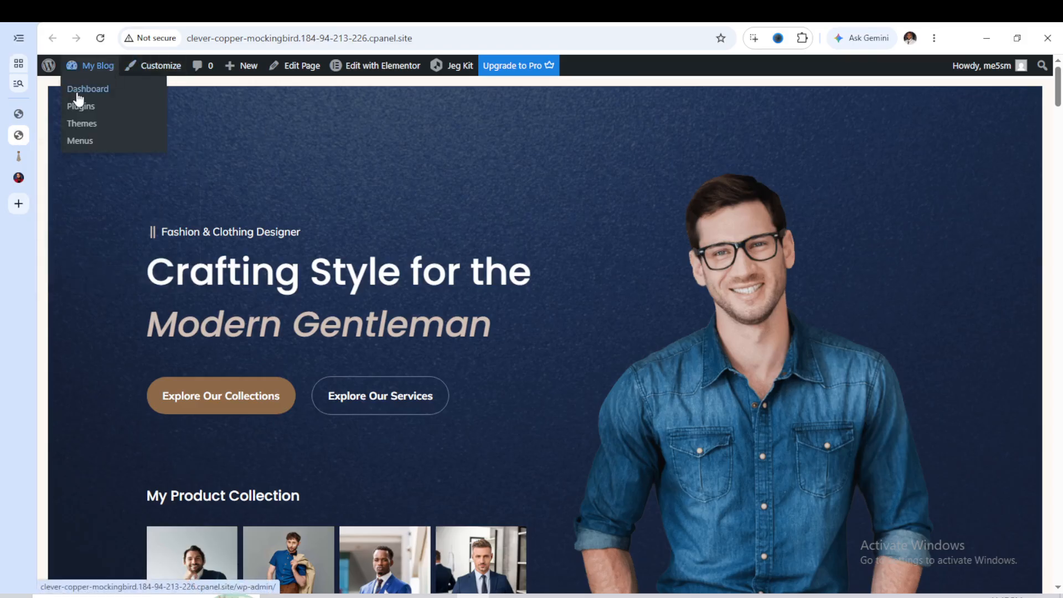
click(100, 37)
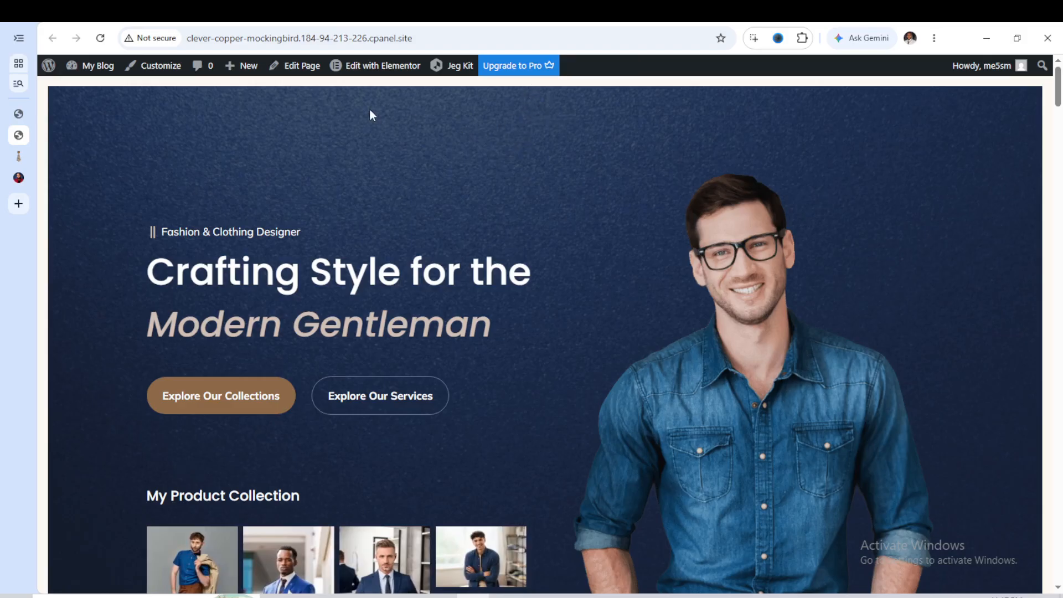
scroll(416, 156, down, 5)
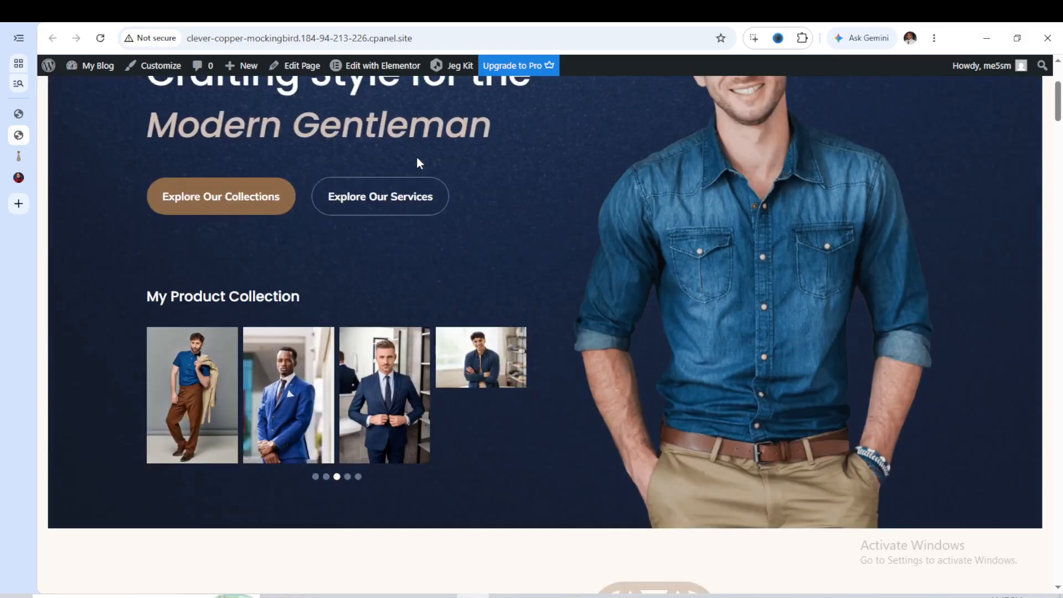
scroll(418, 157, up, 5)
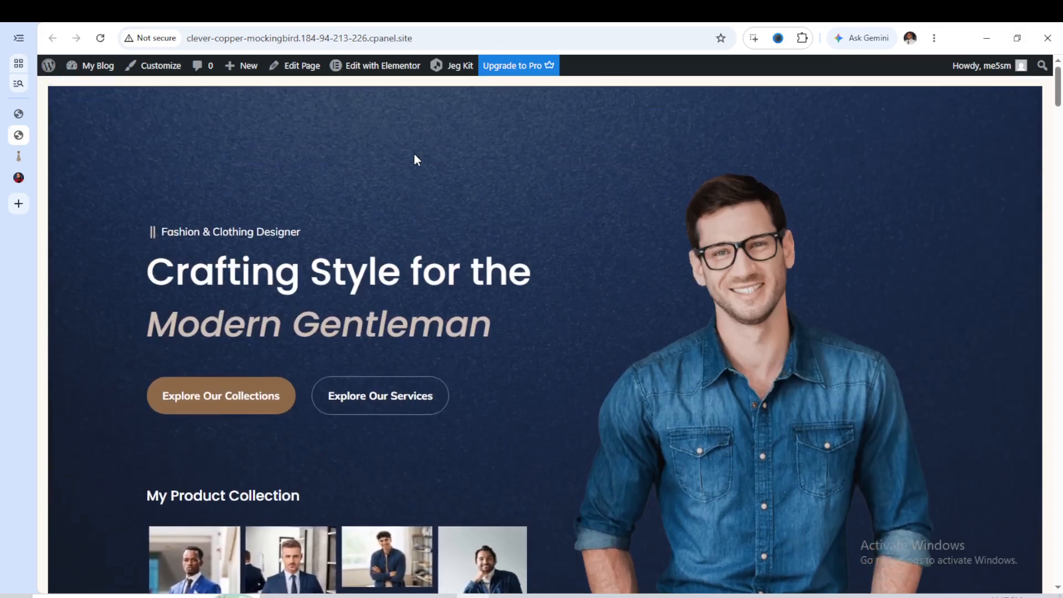
click(19, 114)
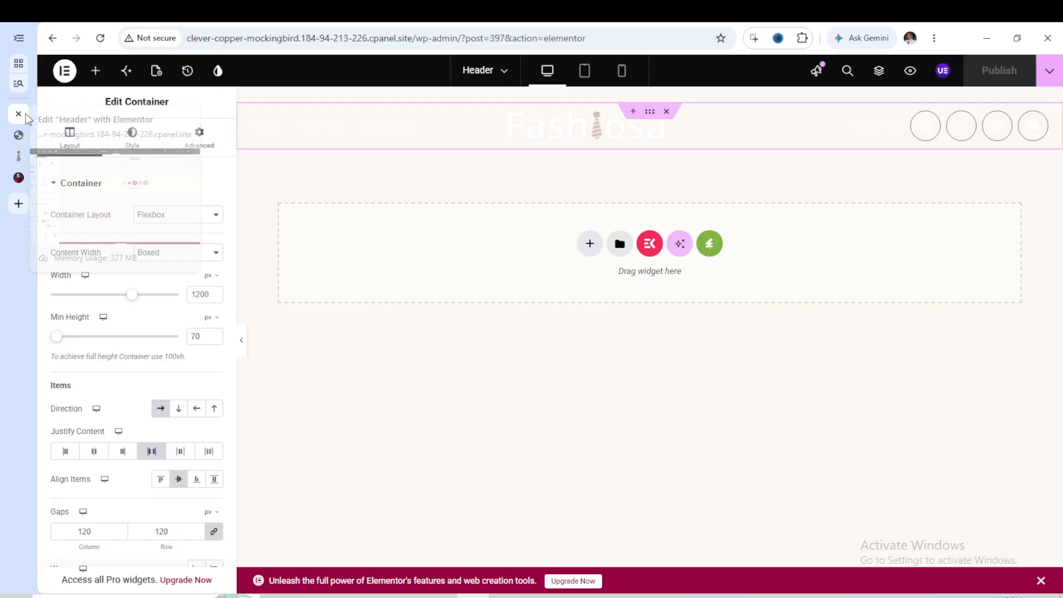
click(590, 244)
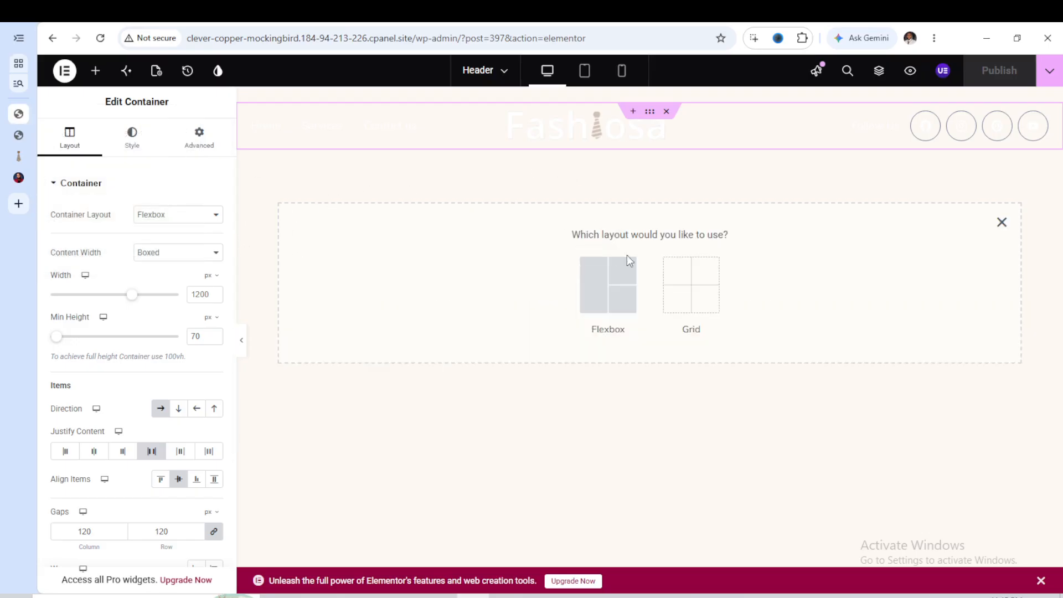
click(1002, 223)
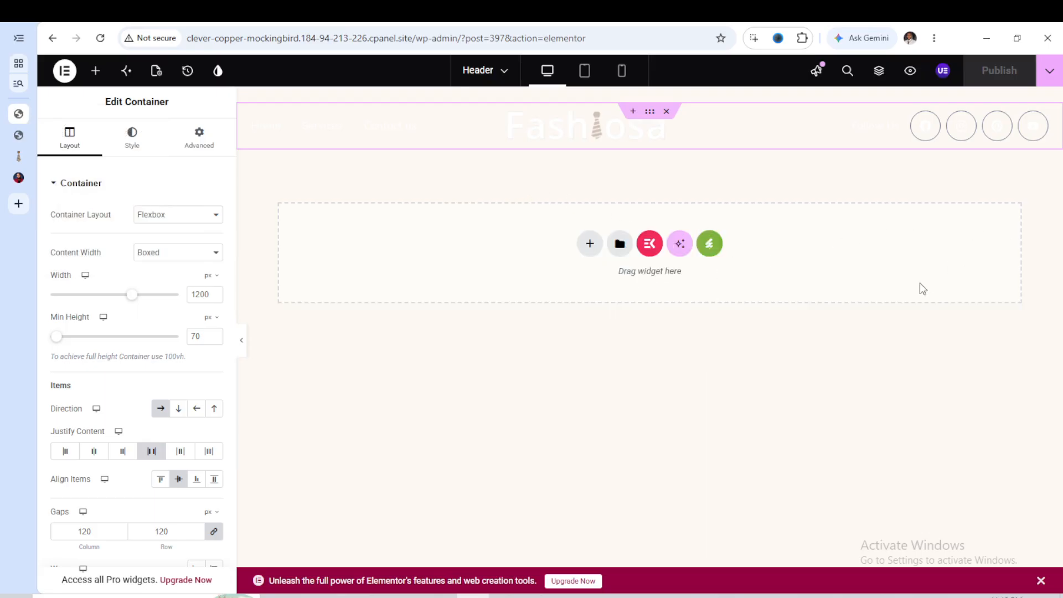
click(717, 246)
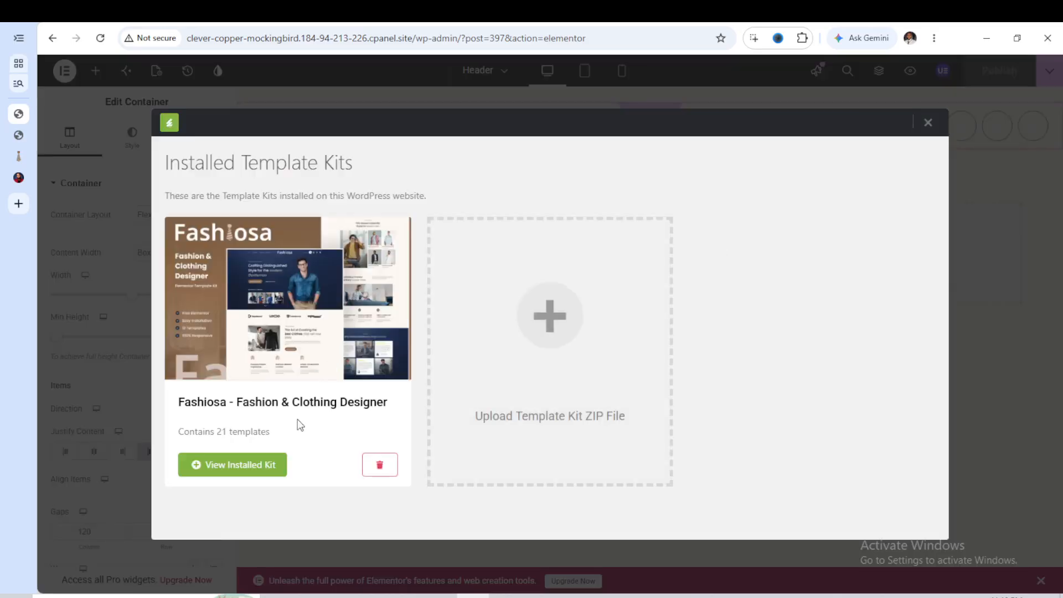
click(929, 124)
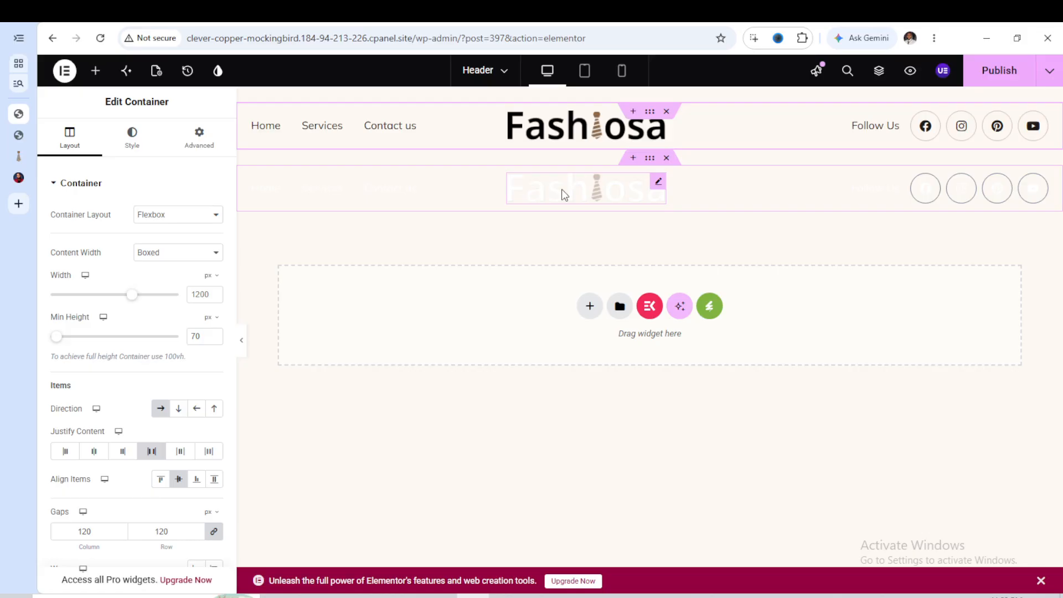
Publish the header with the dark-text container restored above the white one and reload the live home page to check it.
click(999, 74)
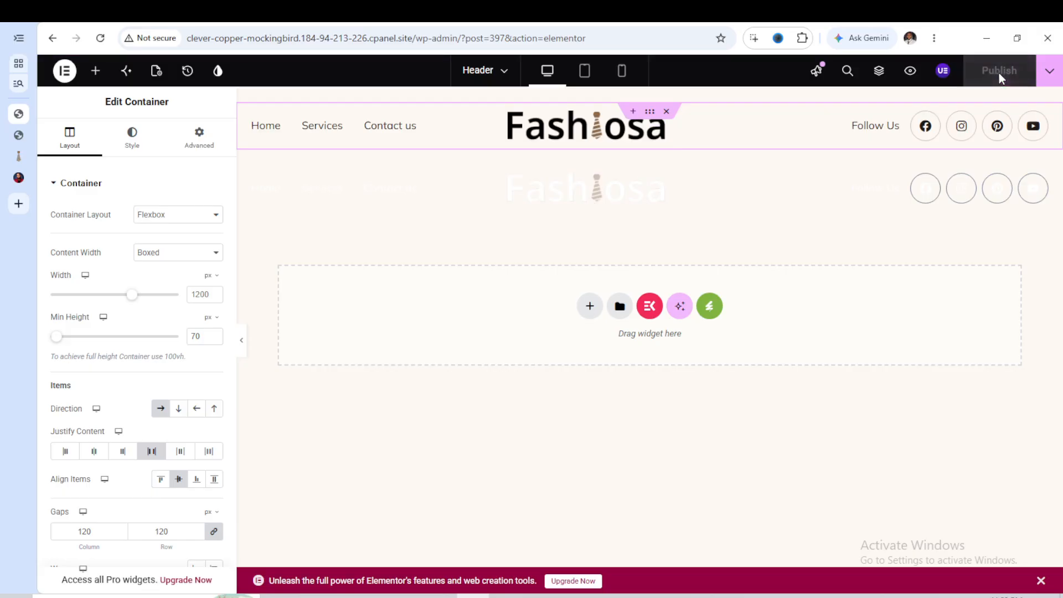
click(18, 135)
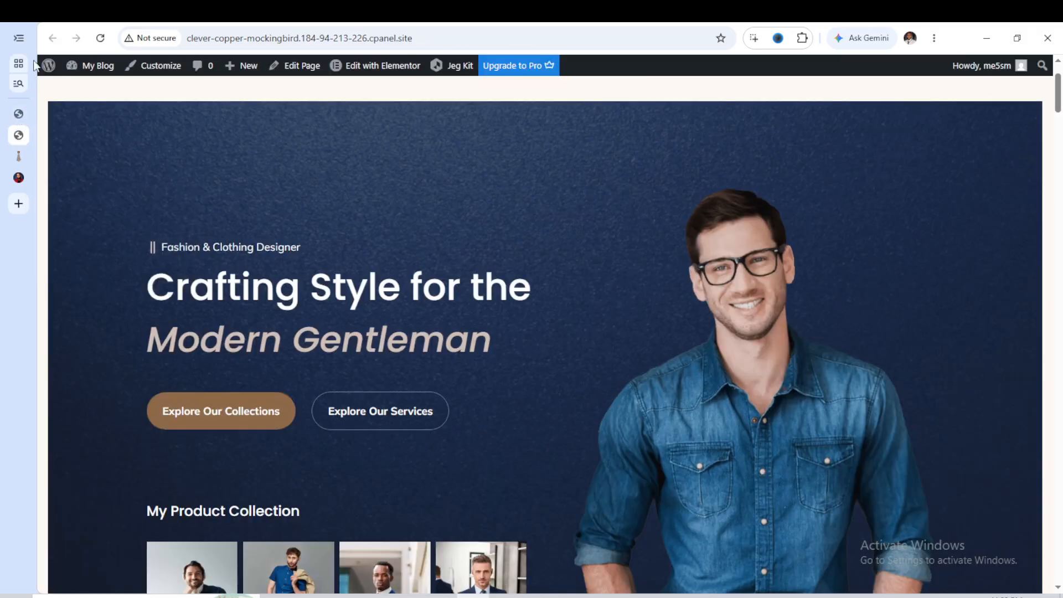
click(100, 39)
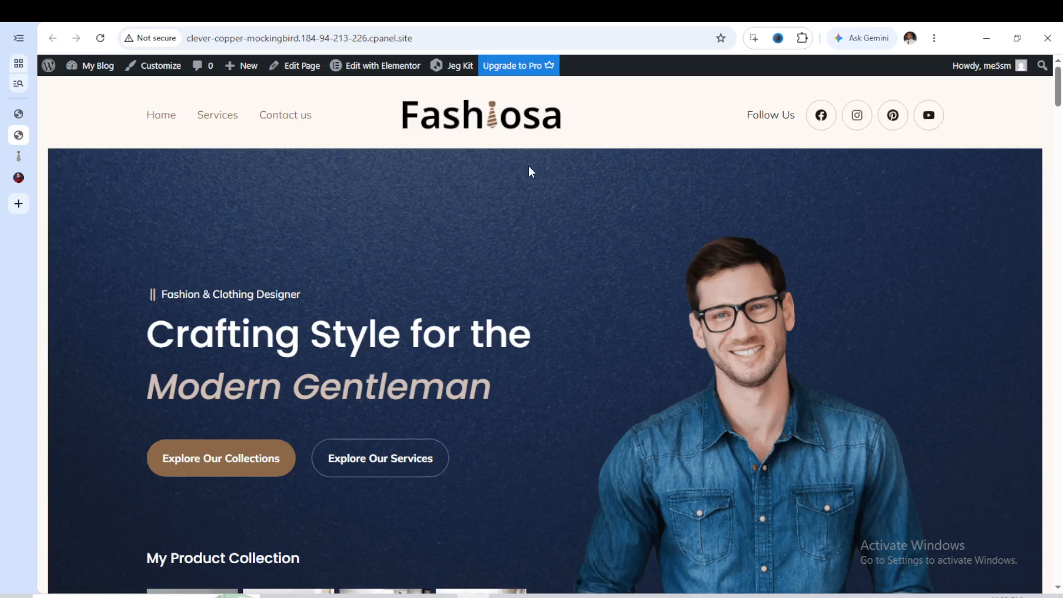
scroll(528, 166, down, 2)
scroll(527, 167, up, 2)
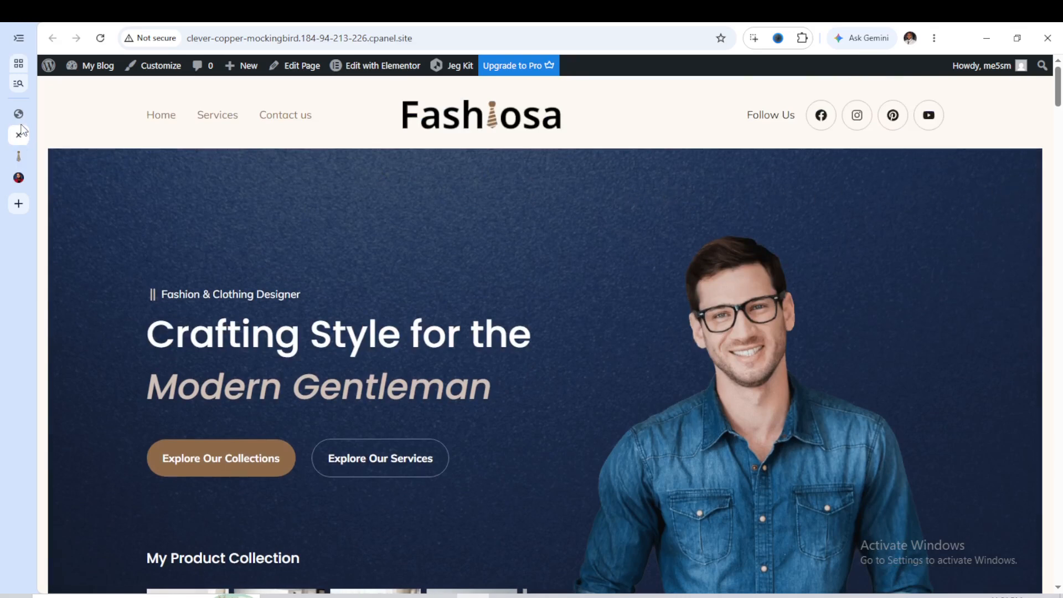
Open the Fashiosa demo's Contact Us page and compare its header with the one on the live home page.
click(19, 156)
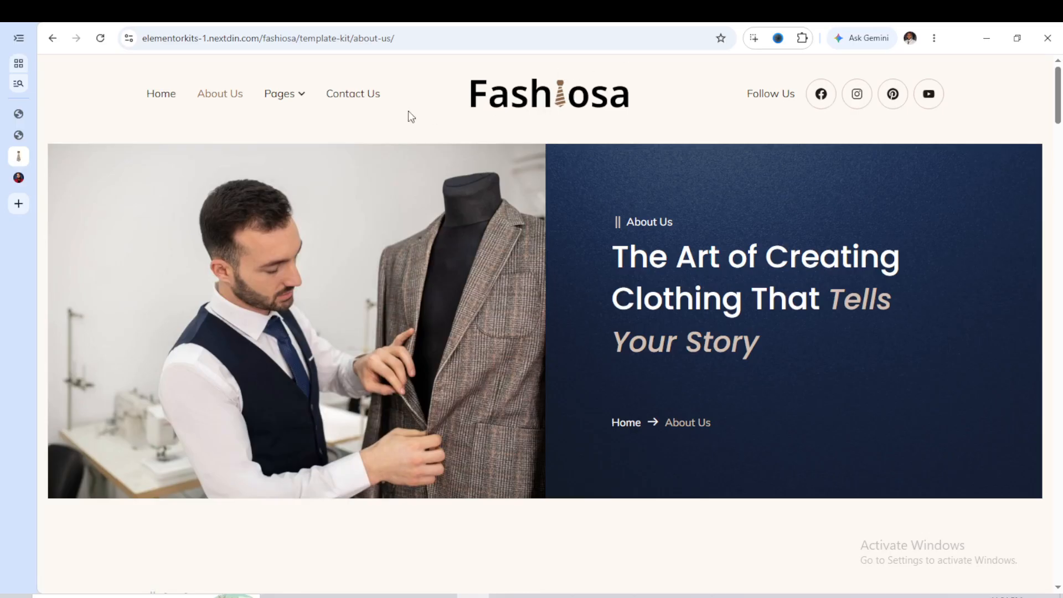
click(373, 104)
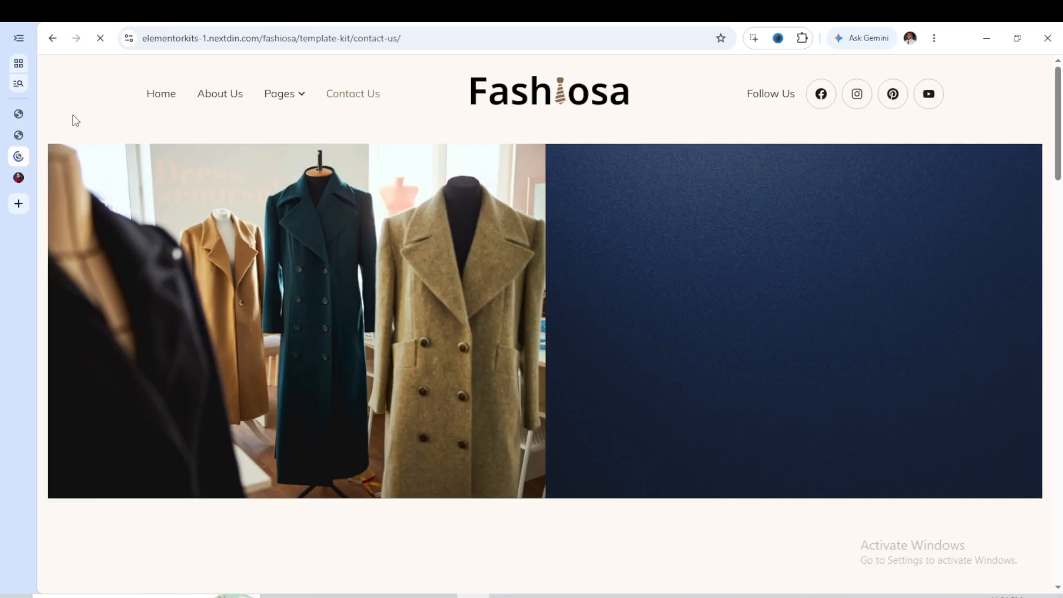
click(25, 131)
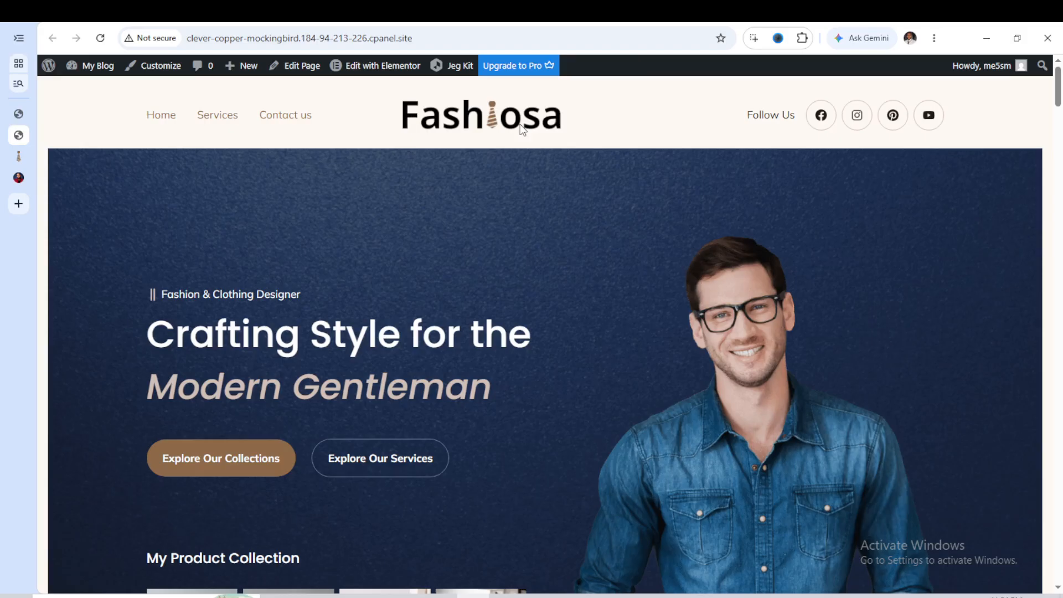
scroll(703, 126, down, 2)
scroll(553, 135, up, 2)
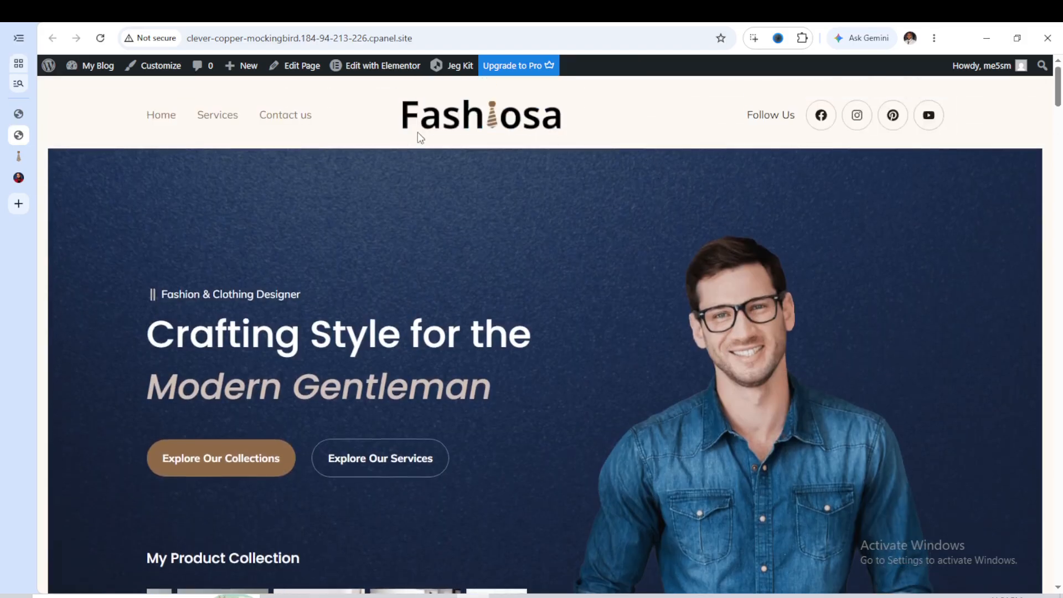
Give the dark-text header container a classic red background color and publish the header.
click(20, 113)
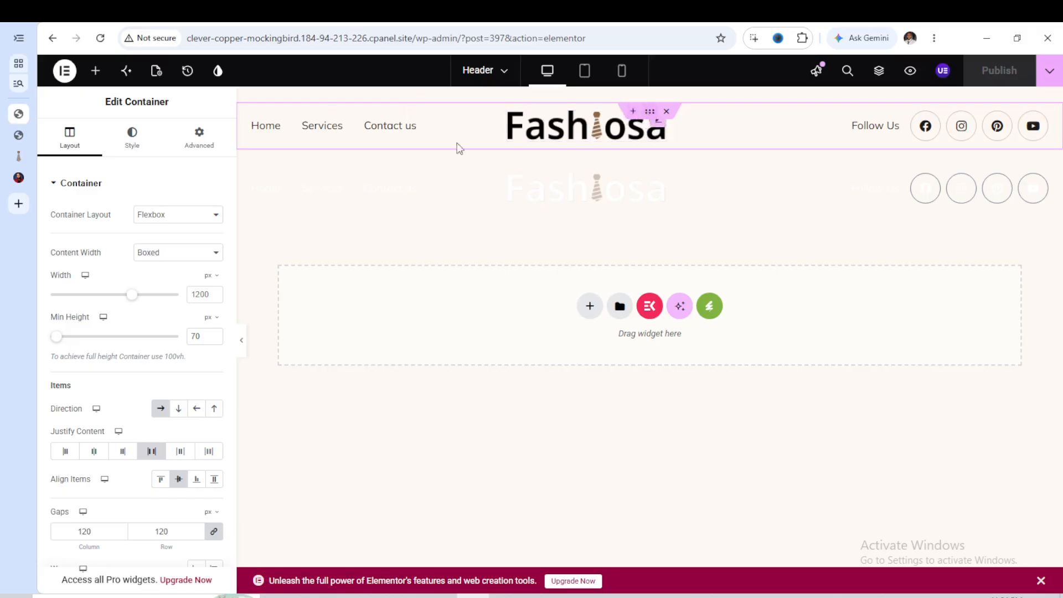
click(132, 143)
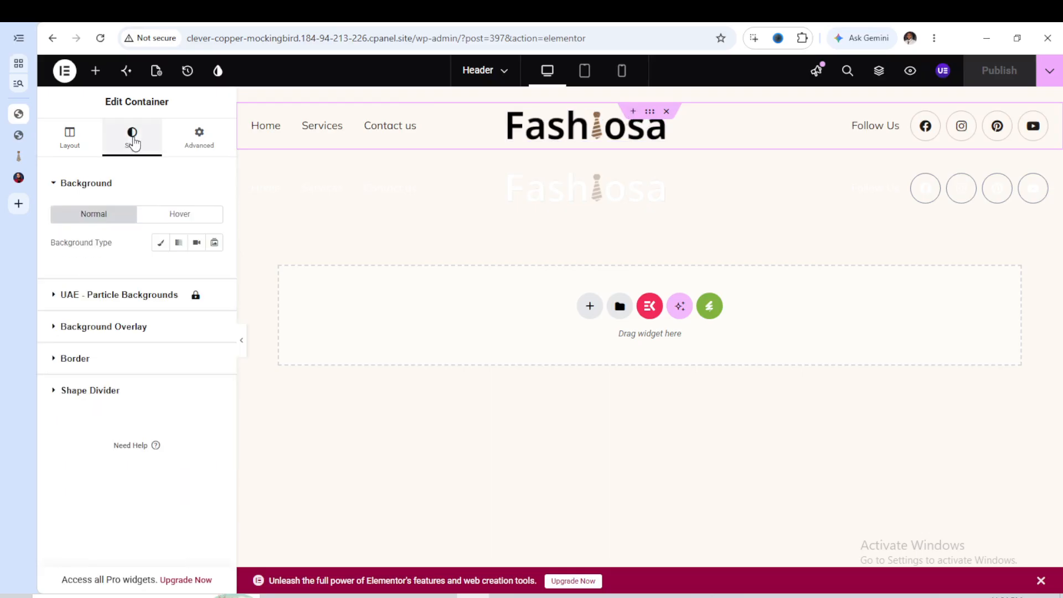
click(161, 243)
click(215, 277)
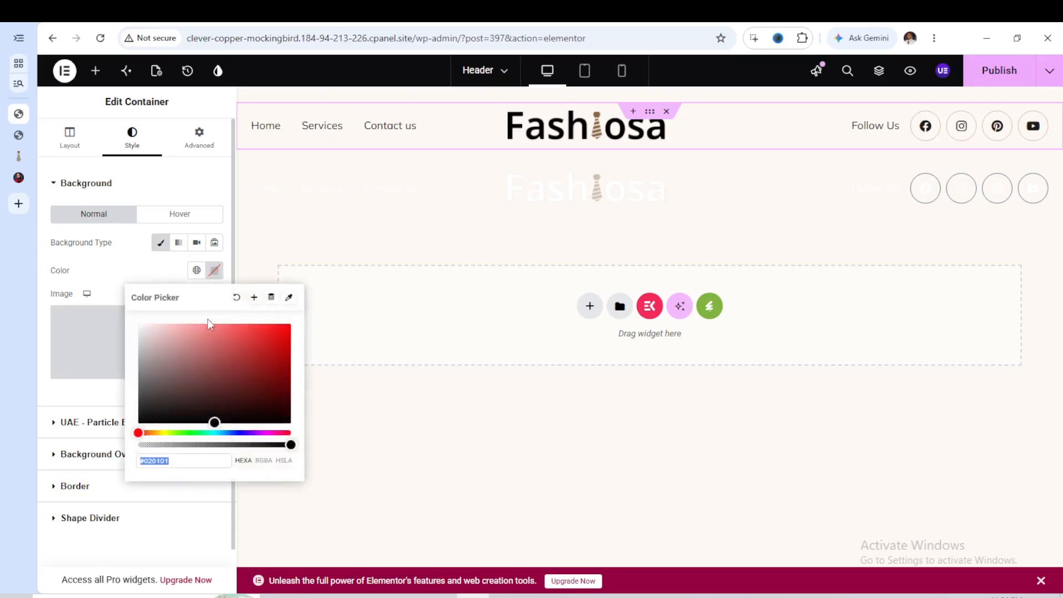
drag(215, 422, 232, 332)
click(981, 98)
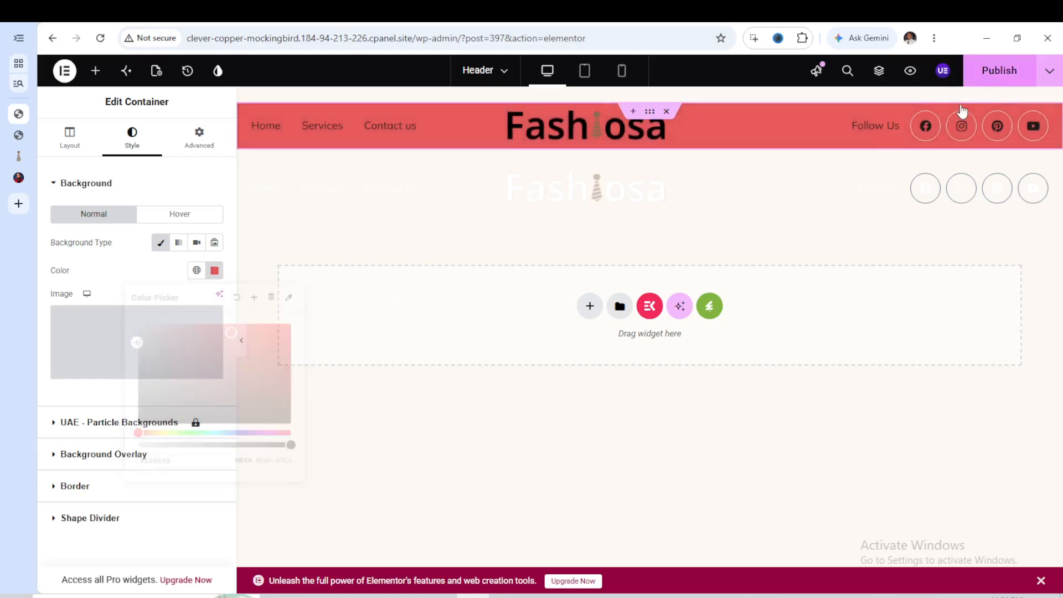
Reload the live home page to check the header's background color, and return to the header editor.
click(19, 135)
click(101, 38)
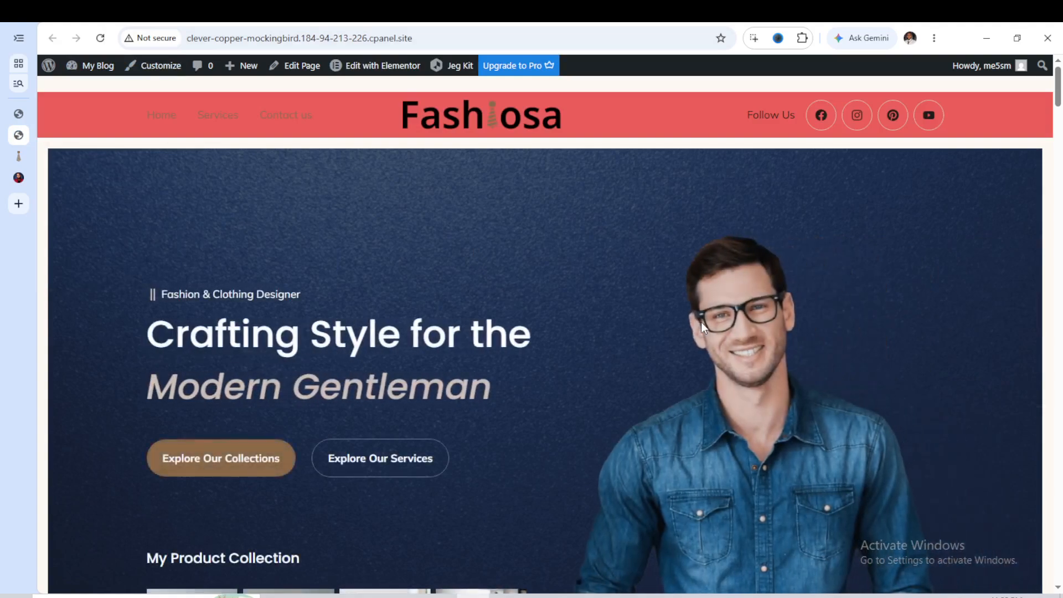
click(19, 113)
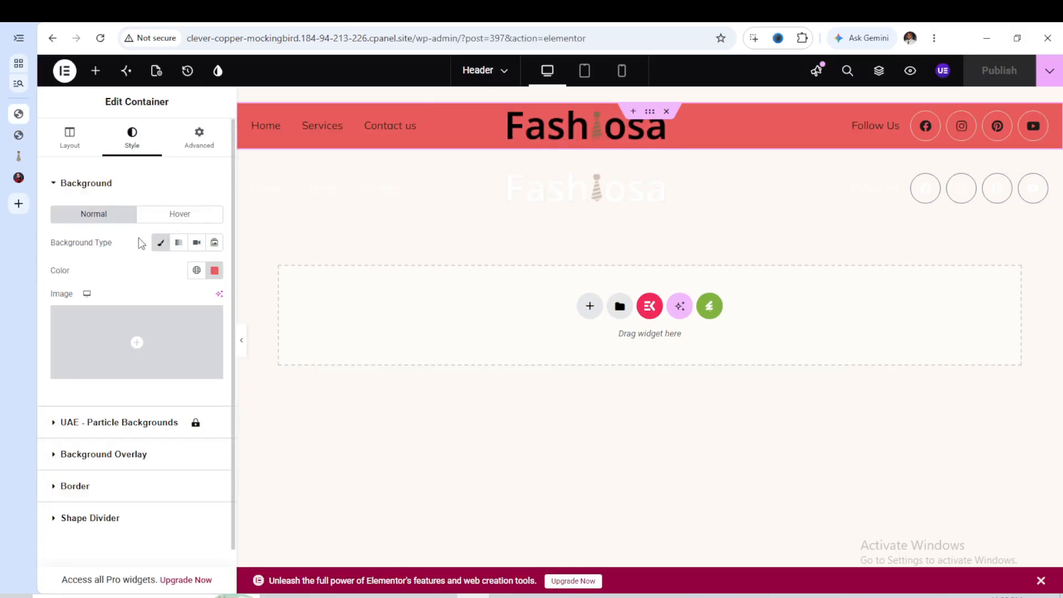
Create an activated ElementsKit template titled Footer, with type Footer and condition Entire Site, and open its content for editing.
click(54, 39)
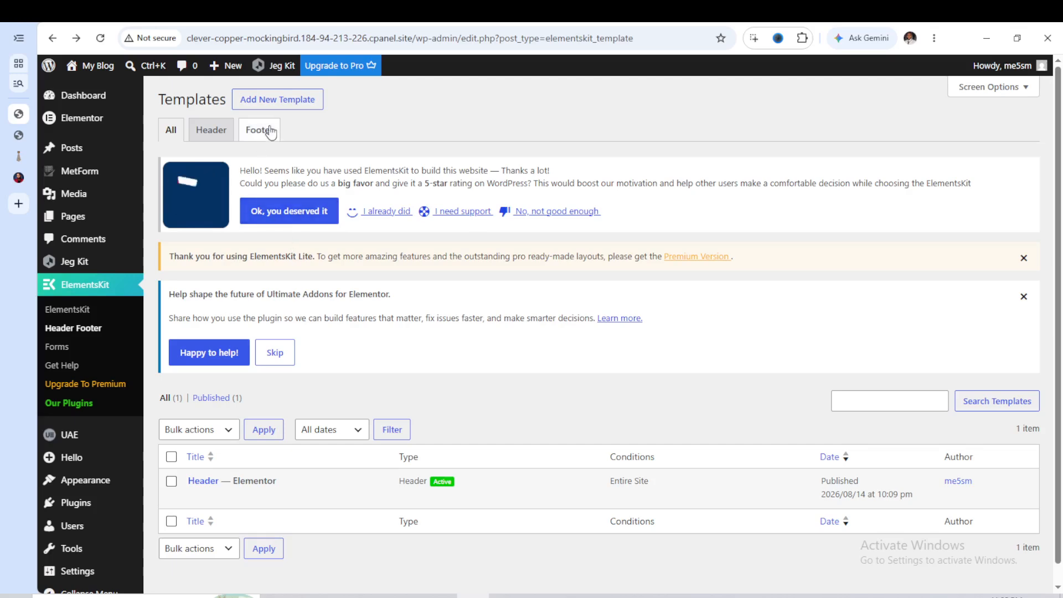
click(275, 104)
click(519, 219)
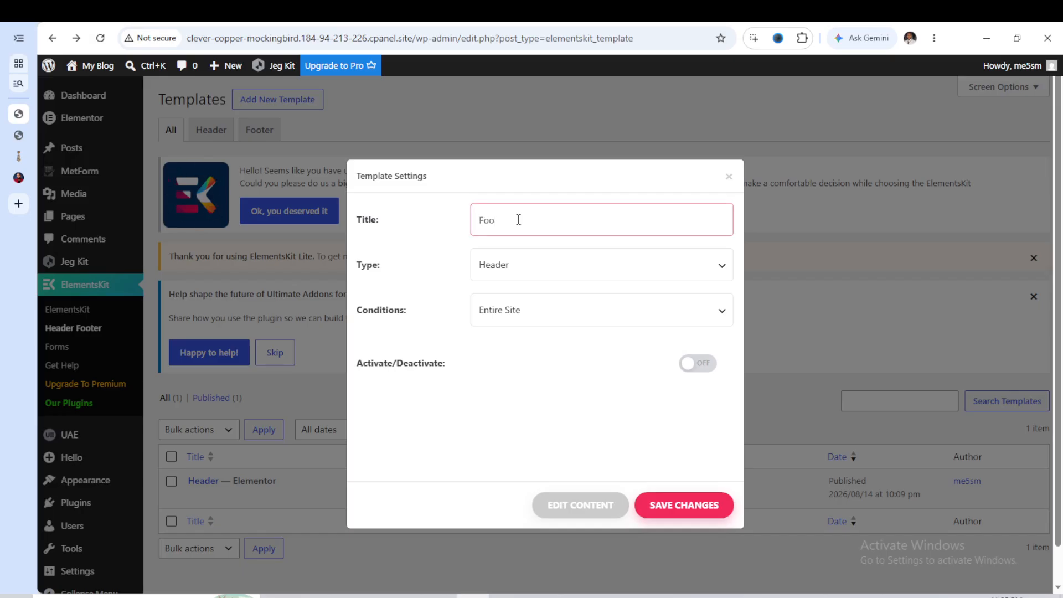
text(Footer)
click(554, 275)
click(550, 309)
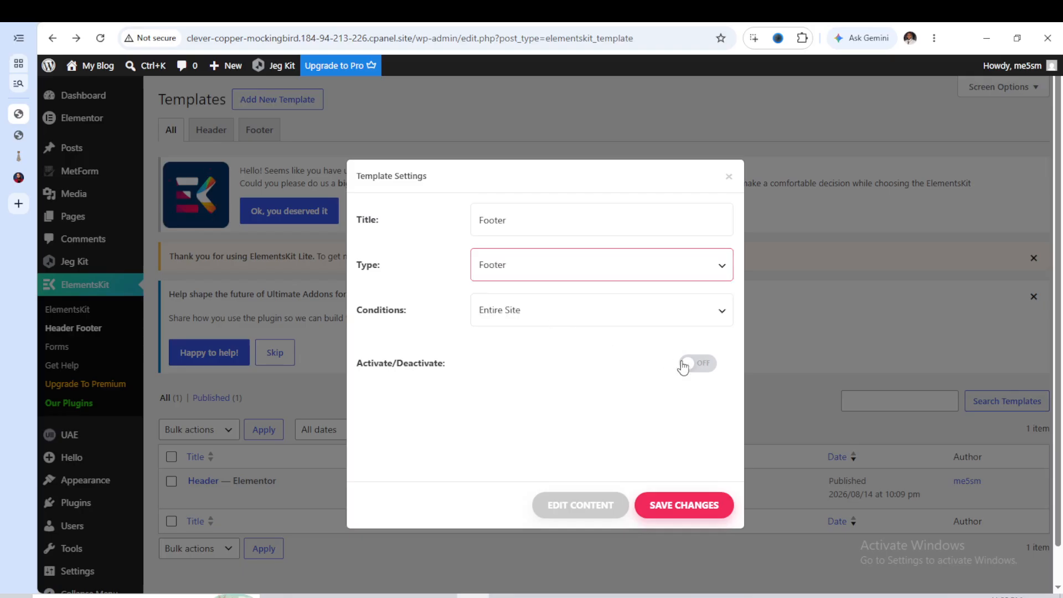
click(704, 366)
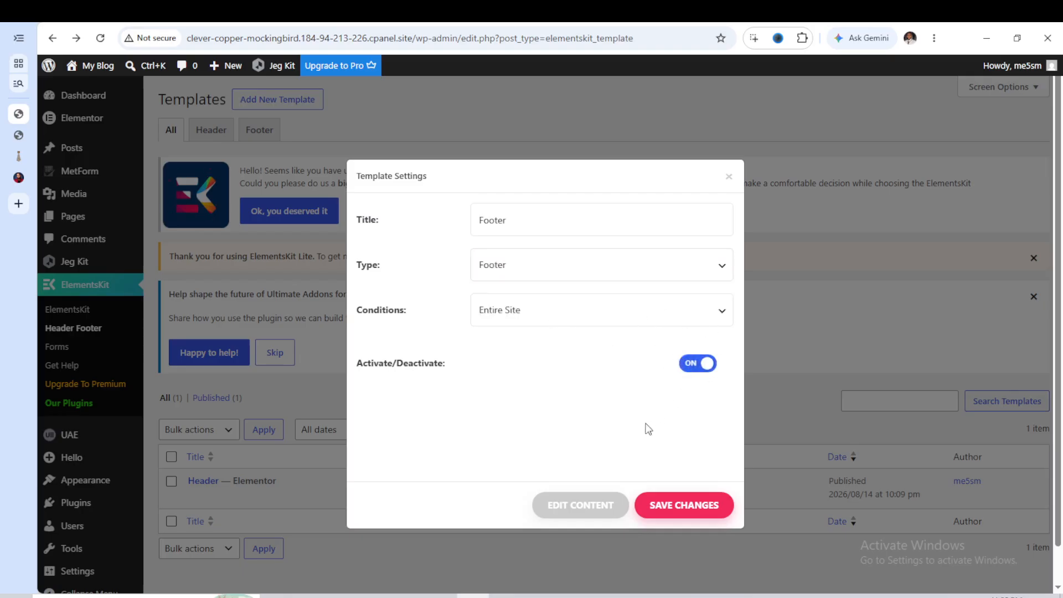
click(582, 506)
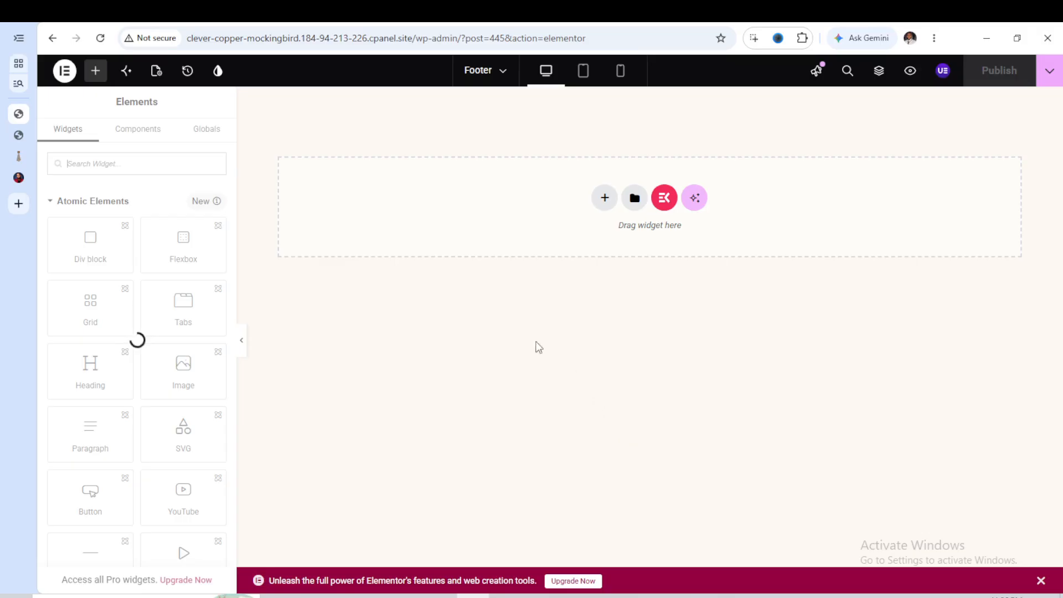
Reload the footer editor and insert the Footer template from the installed Fashiosa kit.
click(100, 38)
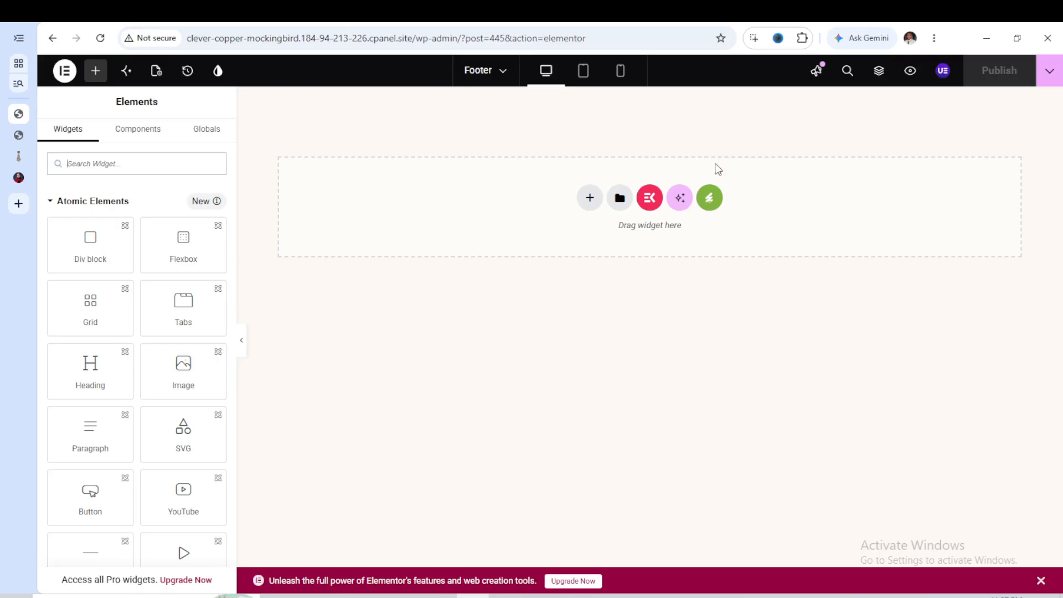
click(710, 198)
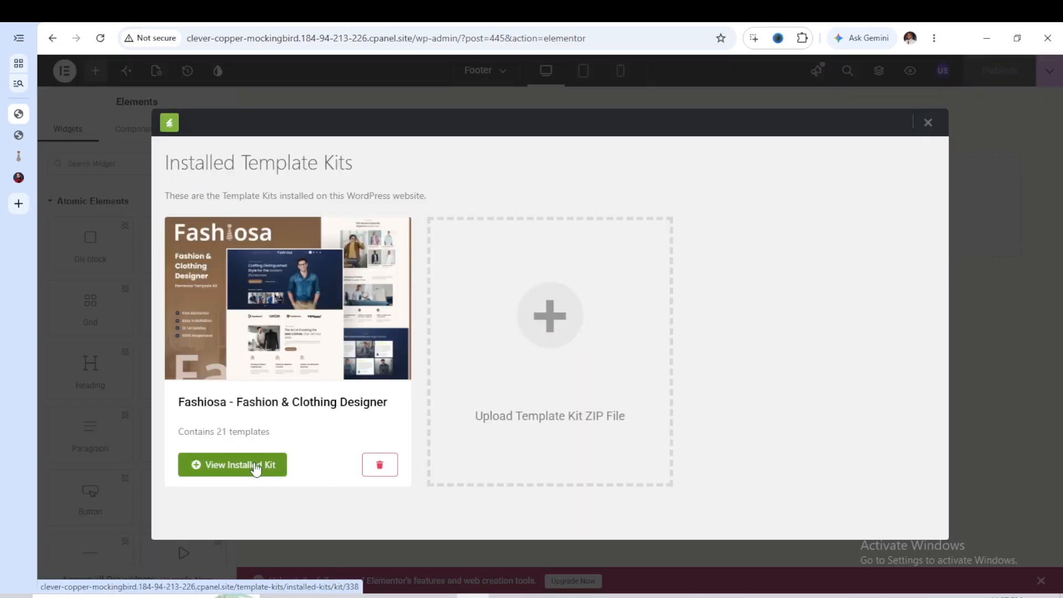
click(255, 466)
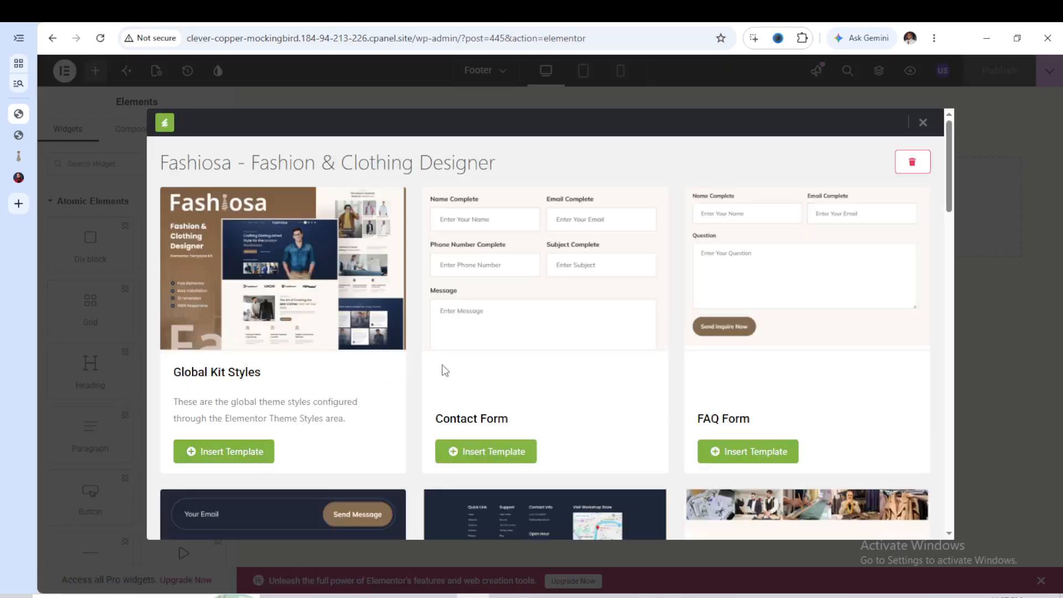
scroll(567, 399, down, 6)
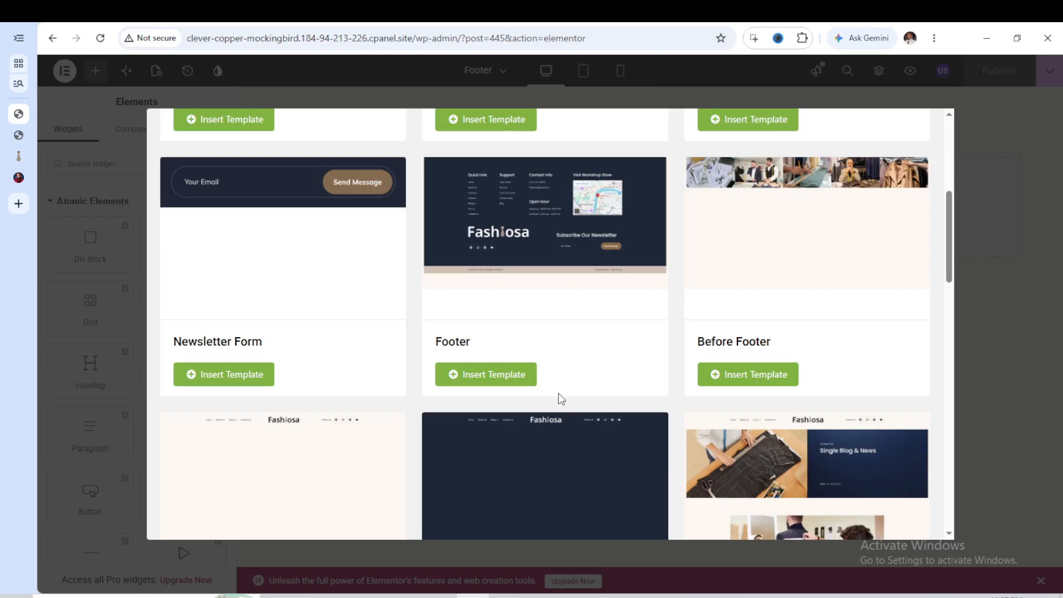
click(505, 376)
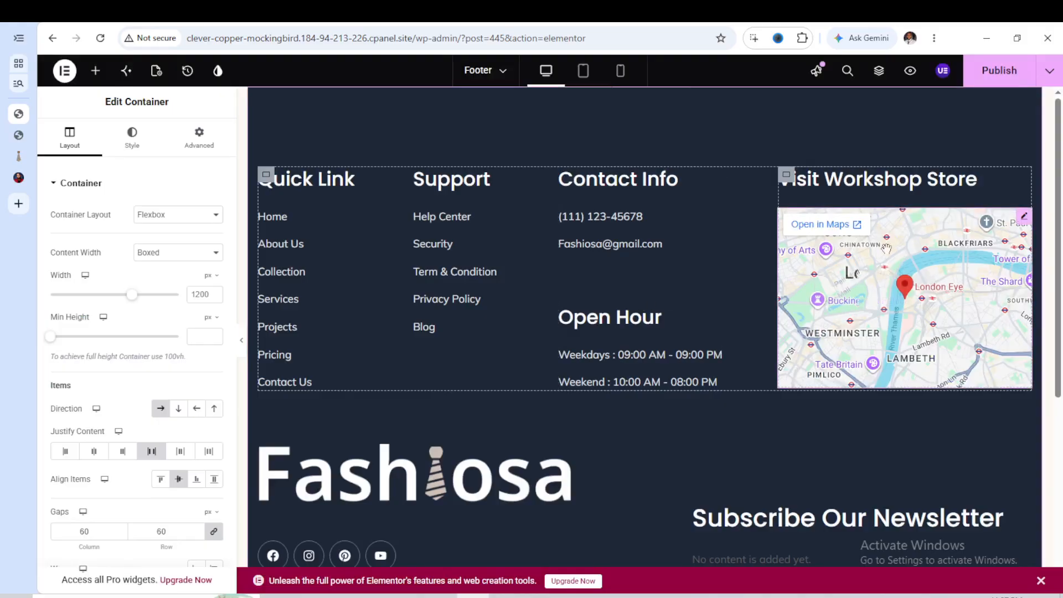
Open the store map's location setting, and replace the email address in the Contact Info list with a test address.
click(1023, 220)
triple_click(80, 227)
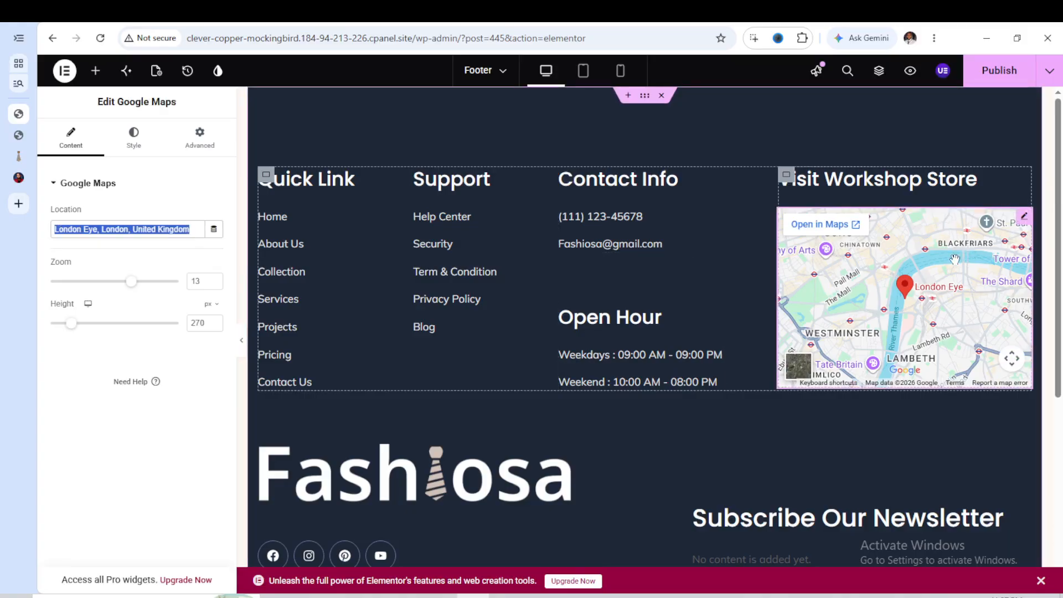
click(592, 246)
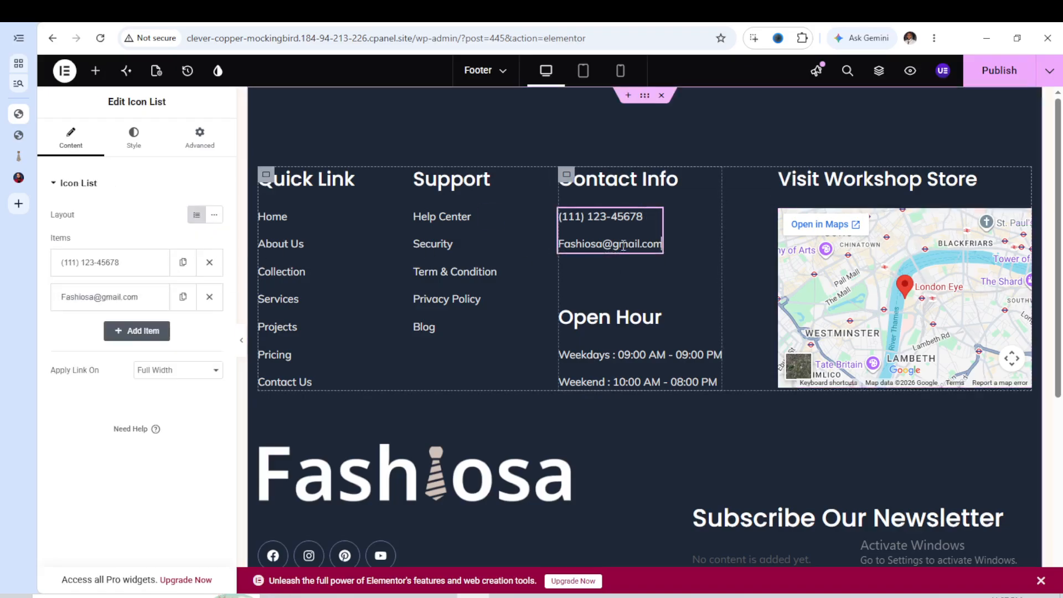
click(95, 299)
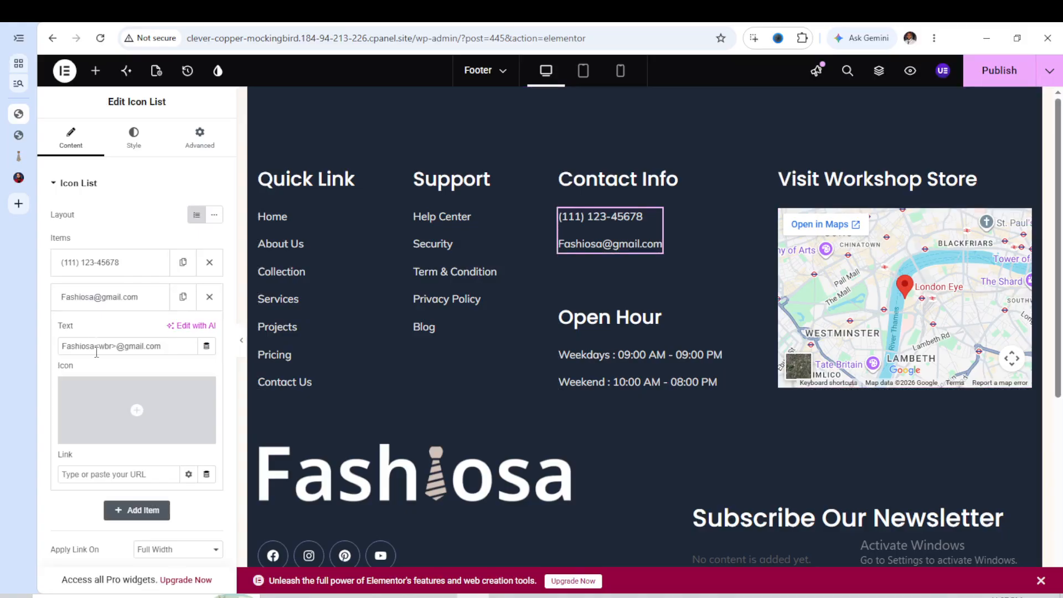
click(114, 345)
key(BackSpace)
key(BackSpace)
key(BackSpace)
key(BackSpace)
key(BackSpace)
key(BackSpace)
key(BackSpace)
key(BackSpace)
key(BackSpace)
key(BackSpace)
key(BackSpace)
key(BackSpace)
key(BackSpace)
text(test)
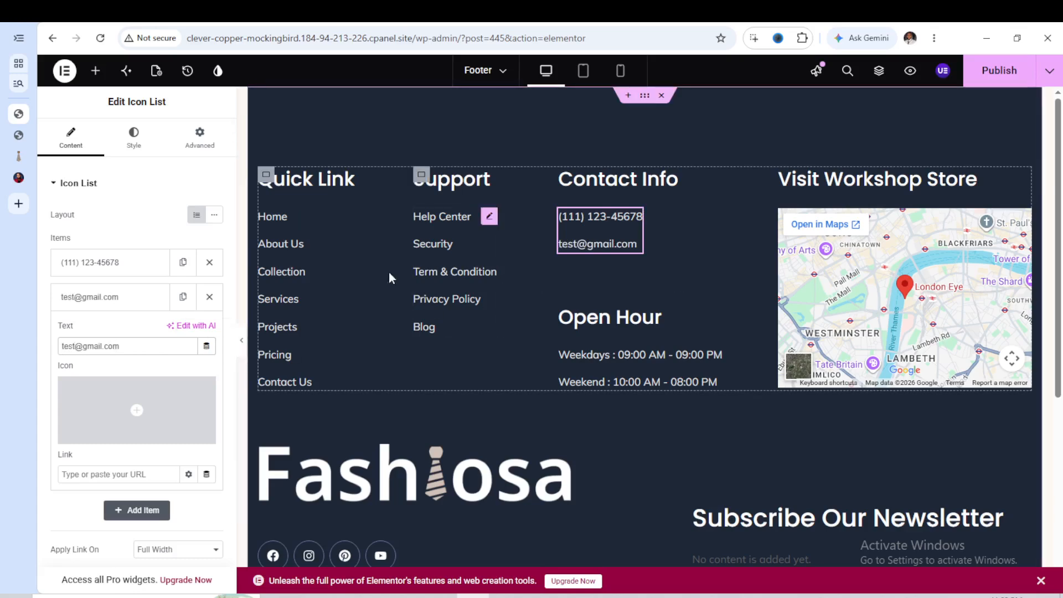
Insert extra digits into the phone number item of the Contact Info list.
click(123, 268)
click(87, 314)
text(4535)
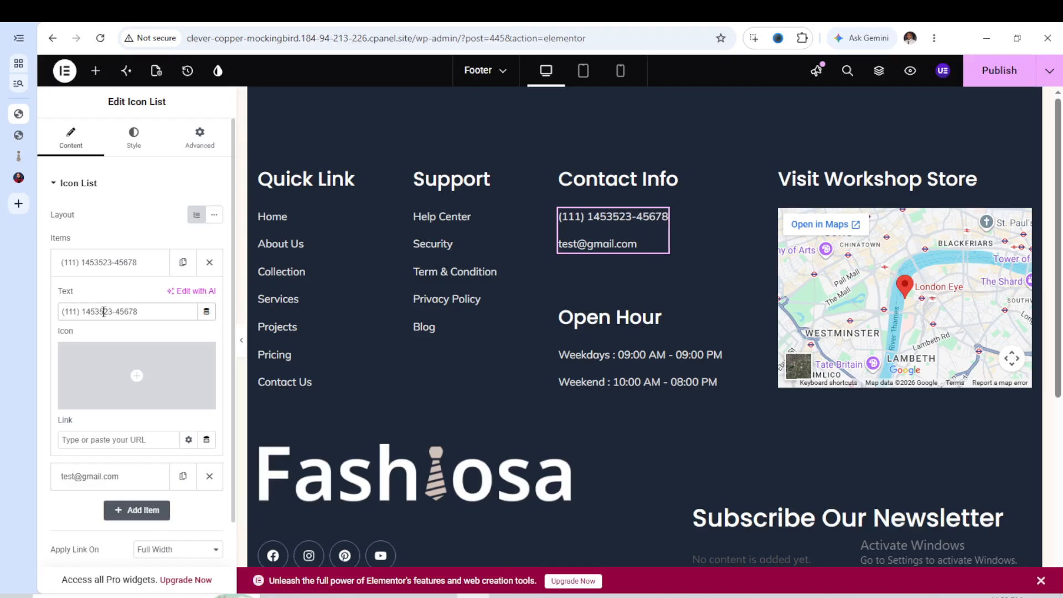
Rename the Help Center item in the Support list to Google and link it to the site's own URL.
click(457, 220)
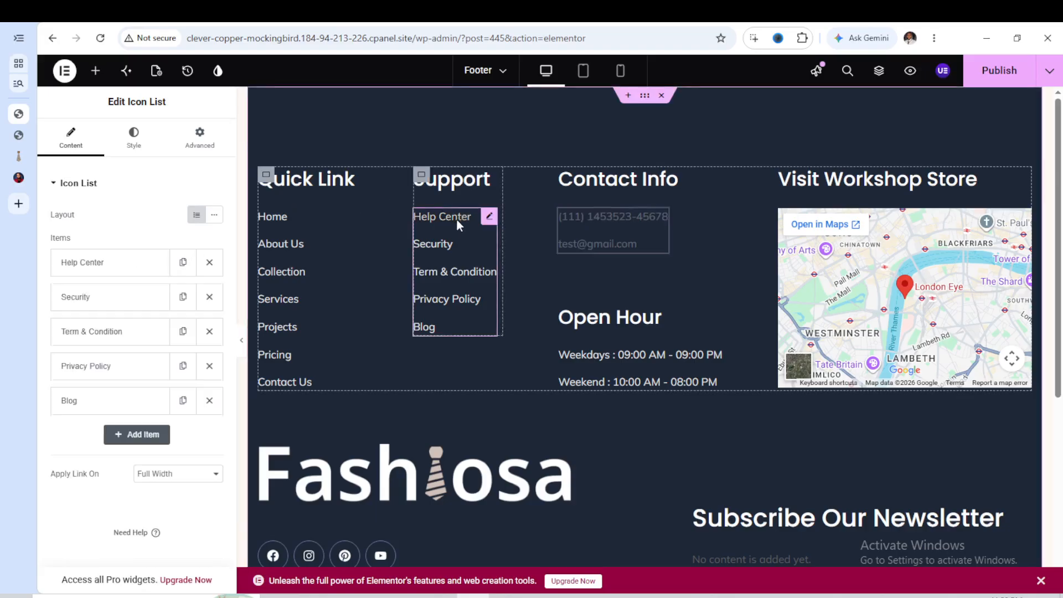
click(105, 269)
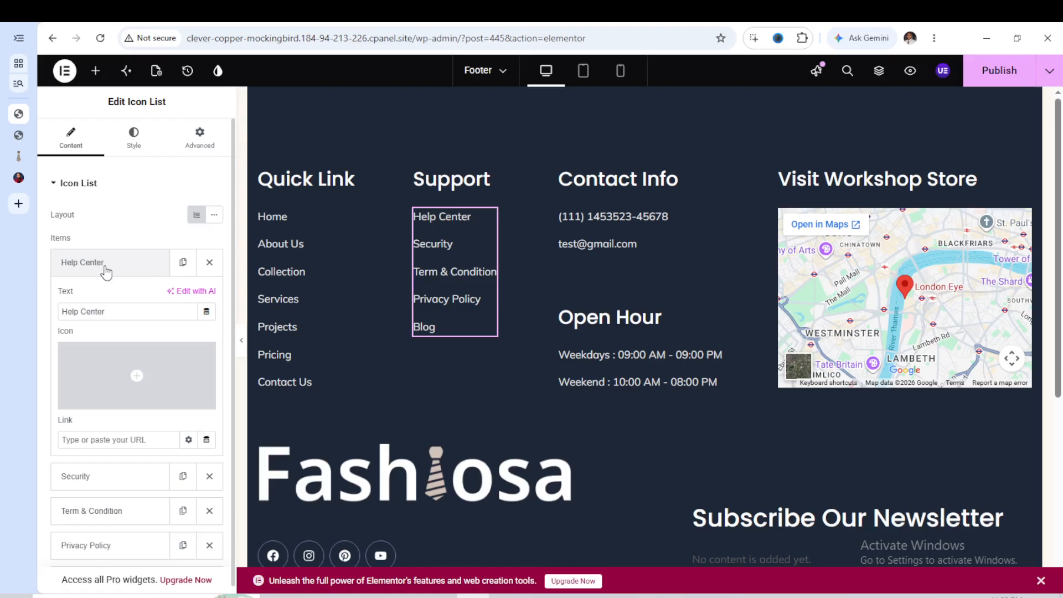
triple_click(87, 311)
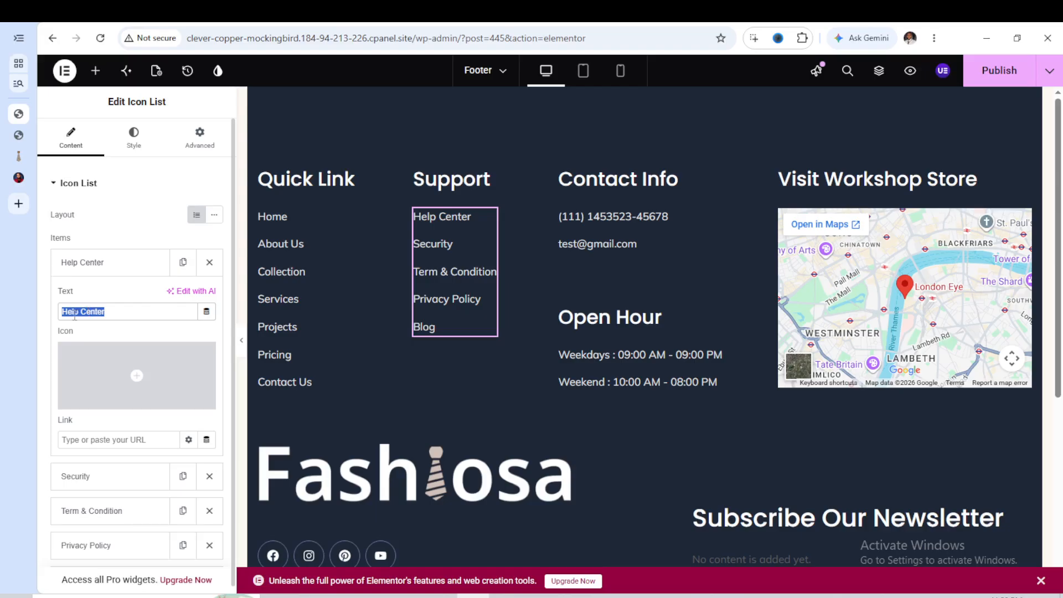
text(Goo)
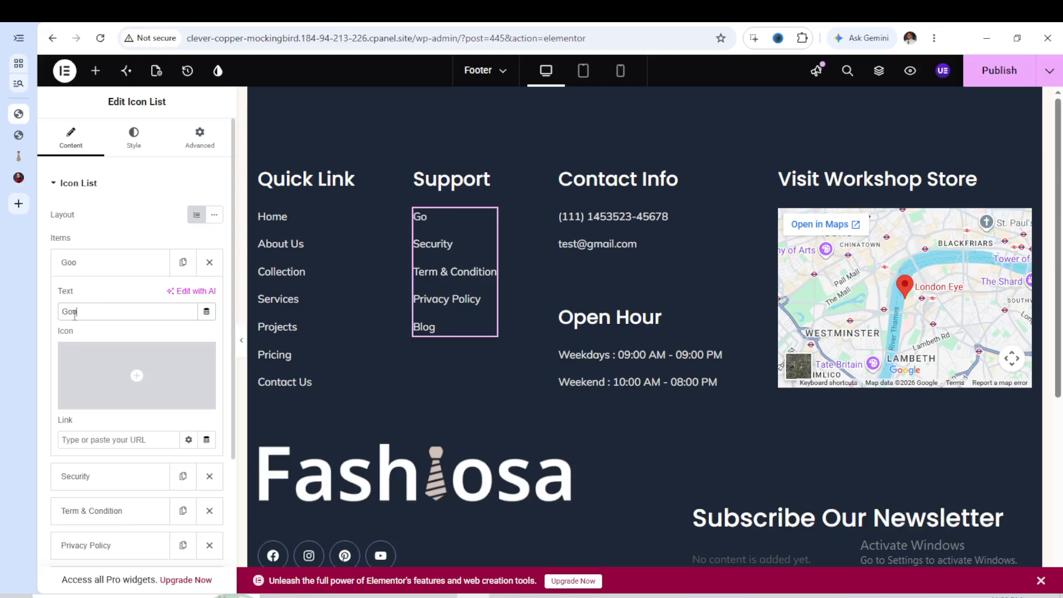
text(gle)
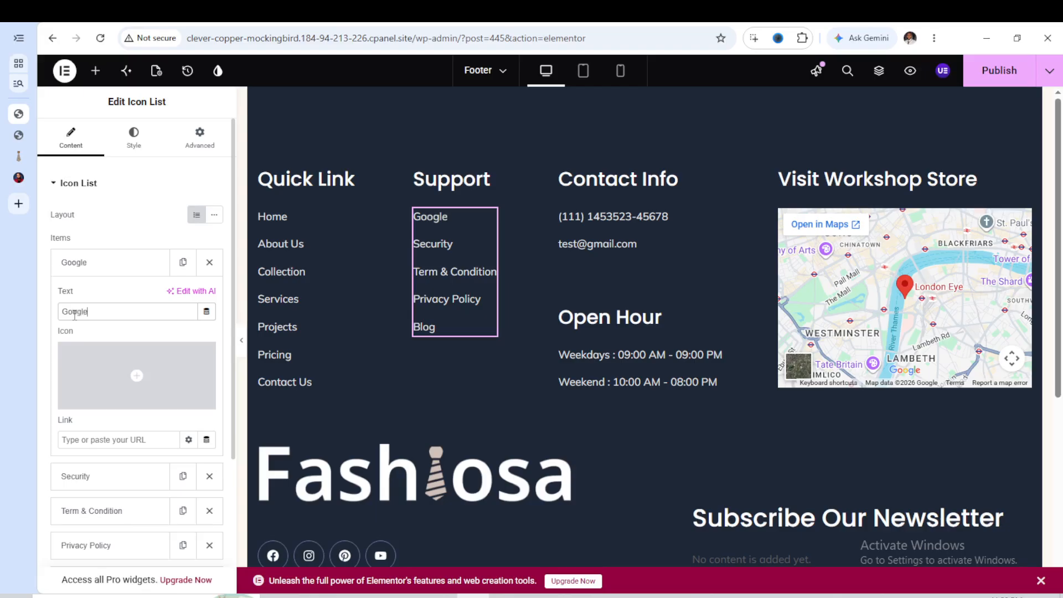
right_click(81, 441)
click(115, 291)
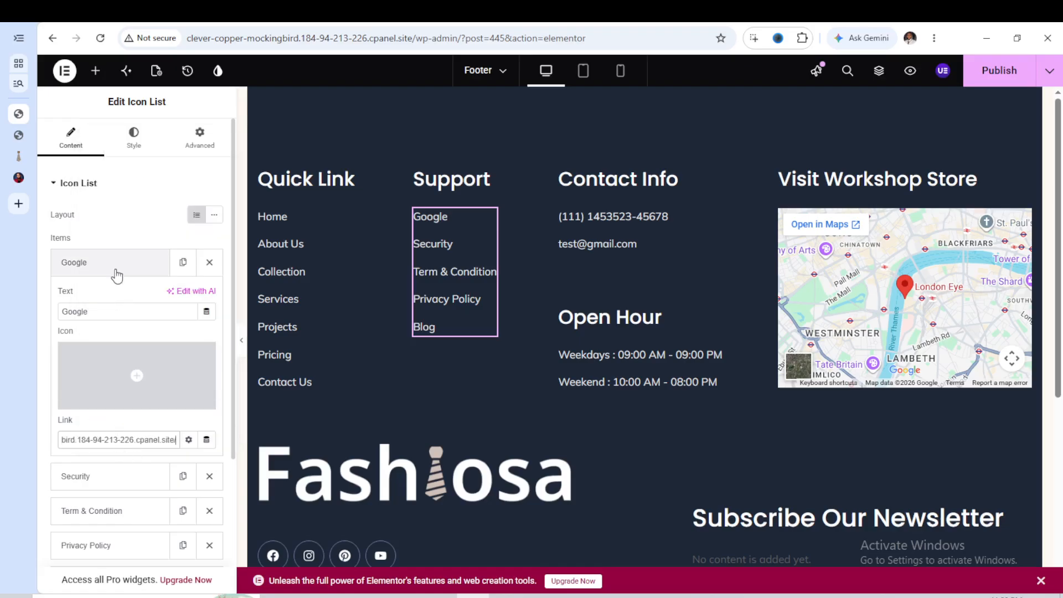
click(116, 272)
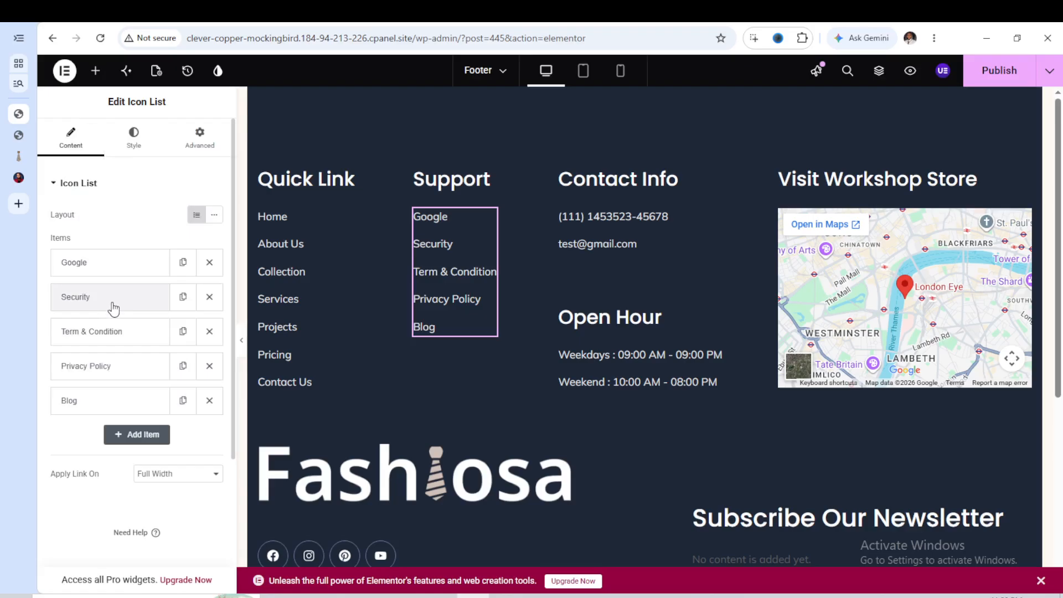
Delete the Blog item from the Support list.
click(92, 302)
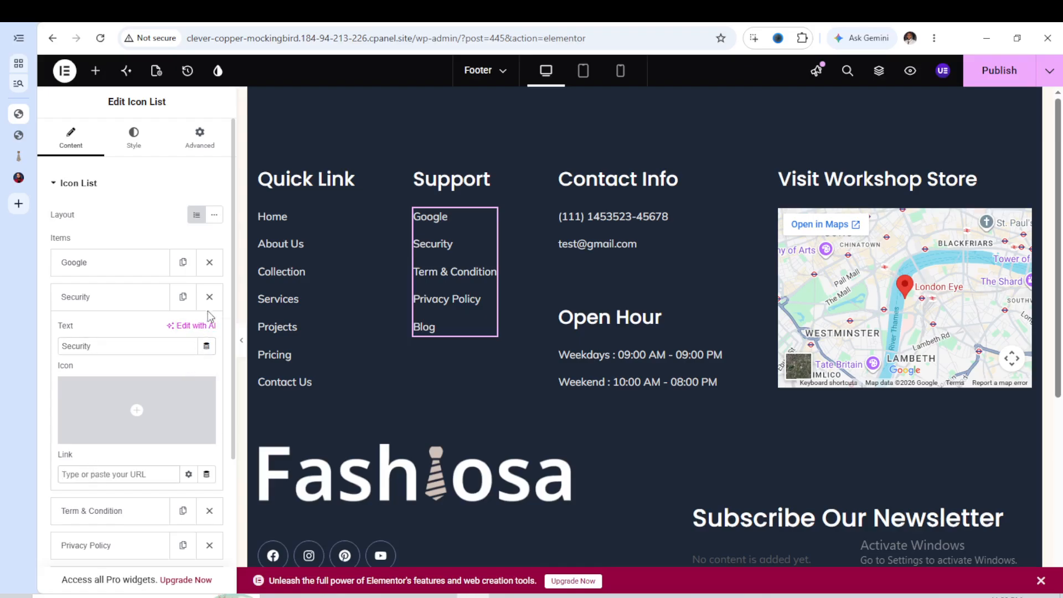
click(132, 303)
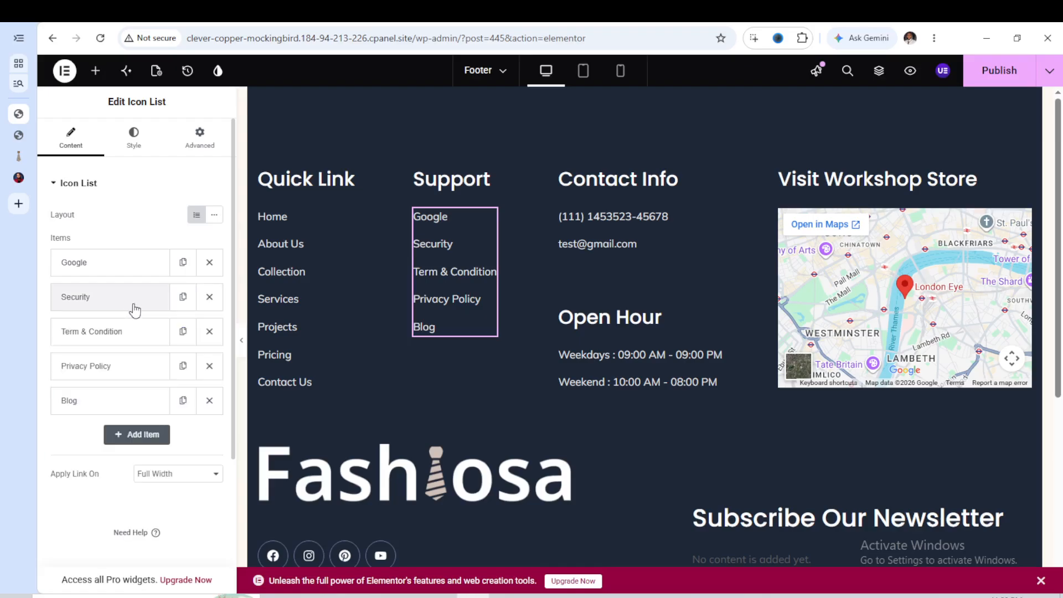
click(209, 402)
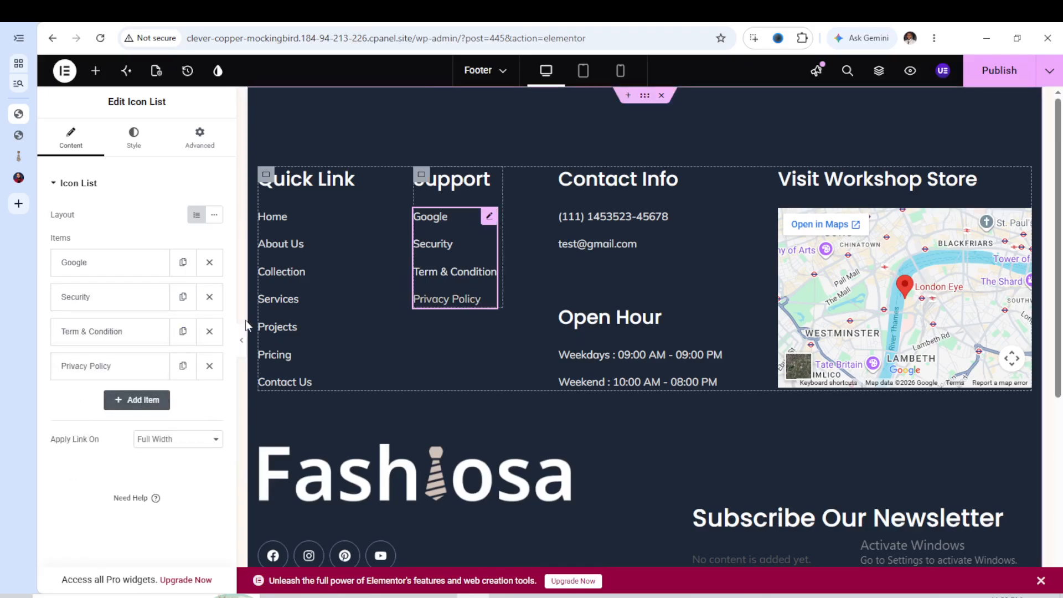
Set the weekday opening time in the Open Hour list to 08:00 AM and open the Weekend item.
click(294, 271)
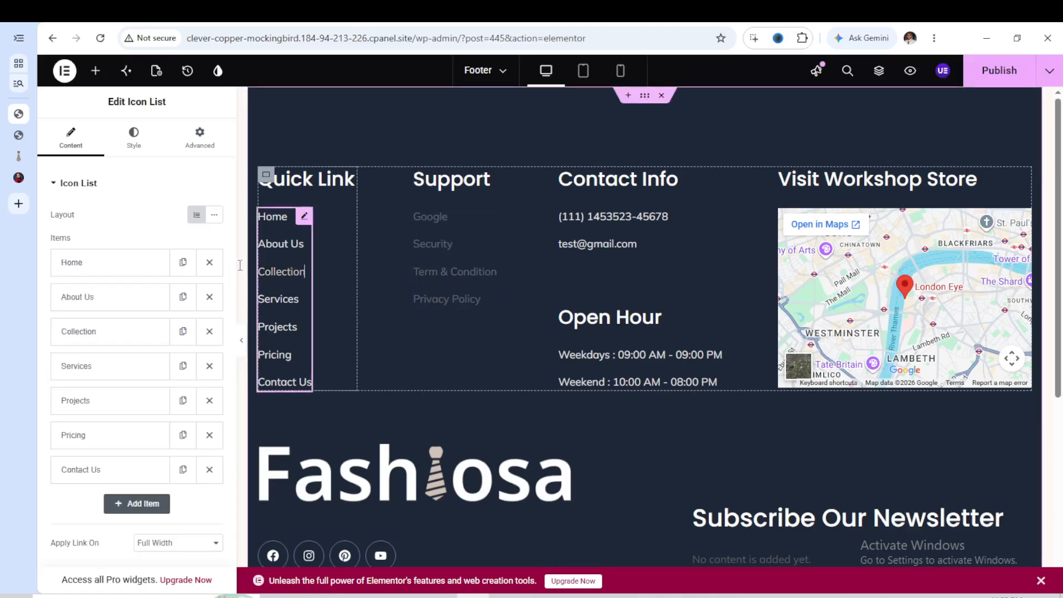
click(636, 346)
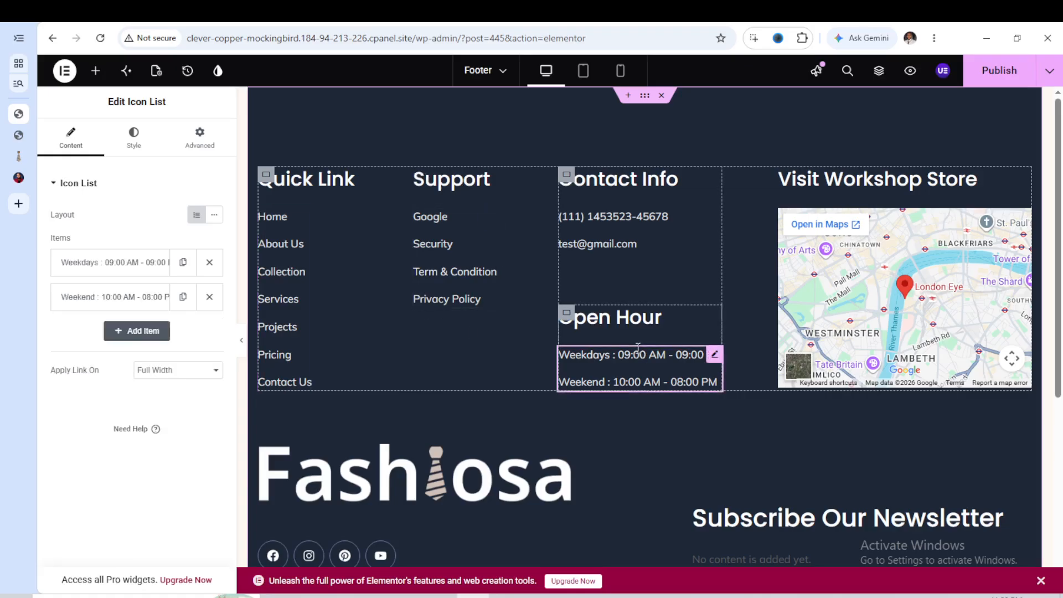
click(117, 265)
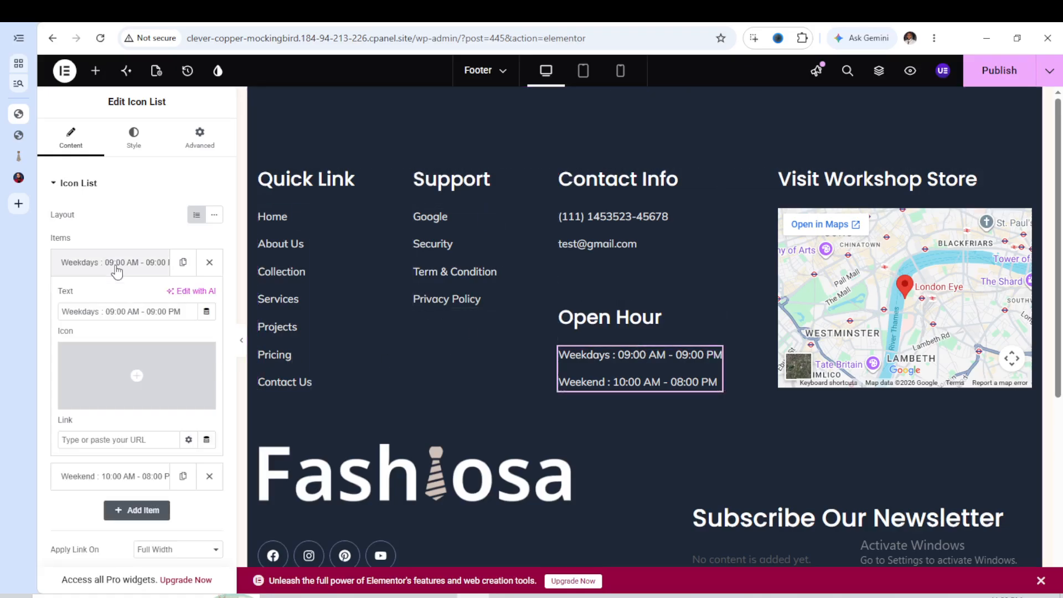
click(115, 311)
key(BackSpace)
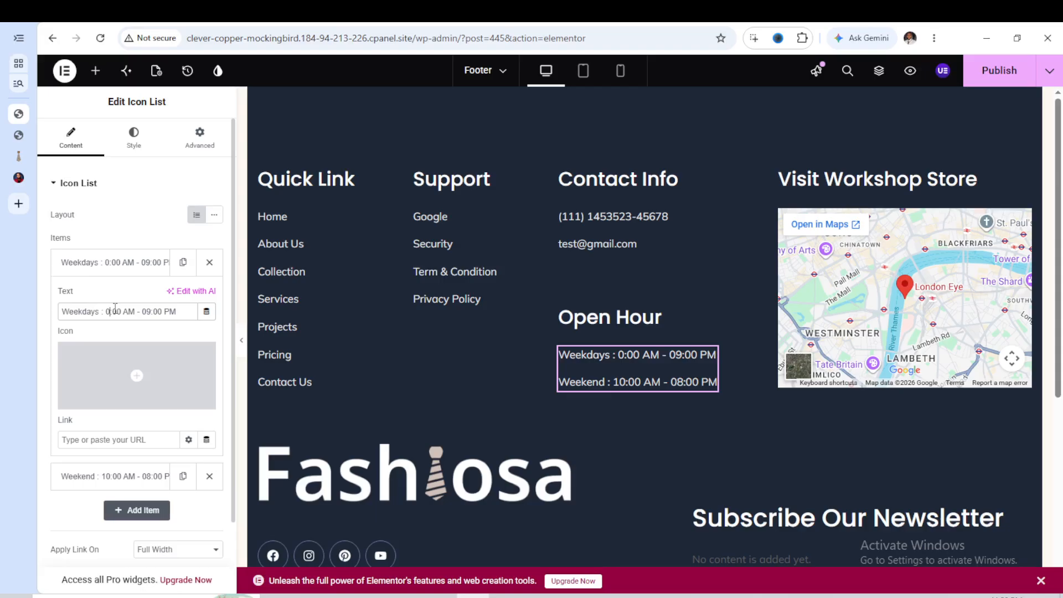
text(8)
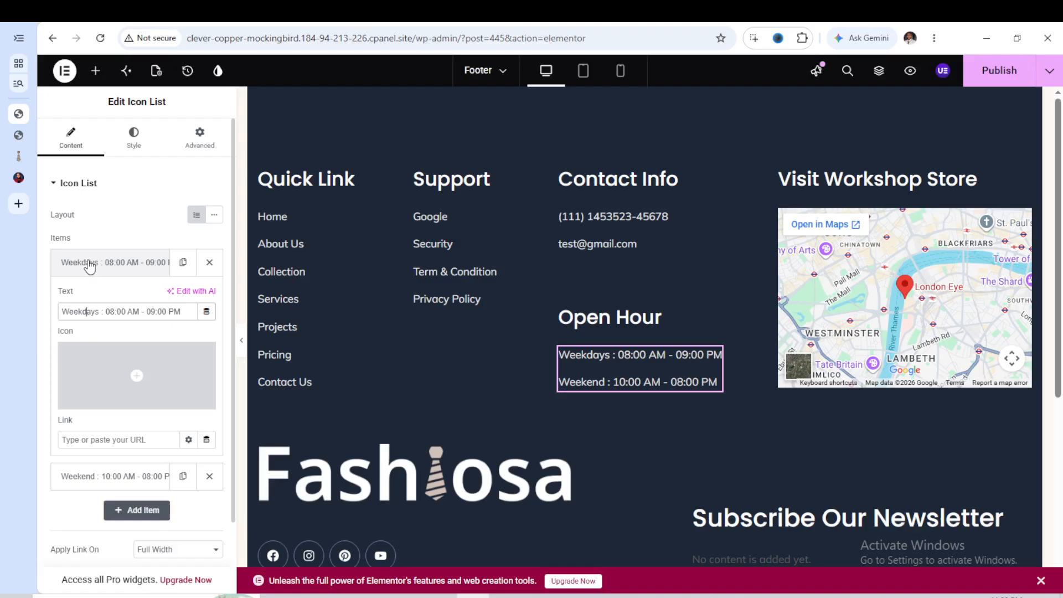
click(89, 265)
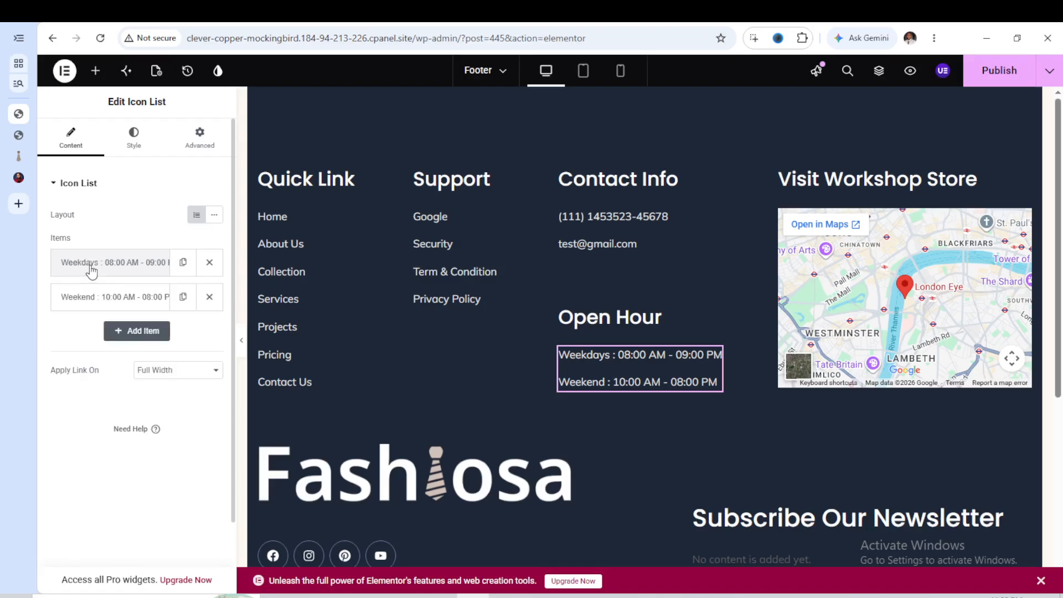
click(90, 263)
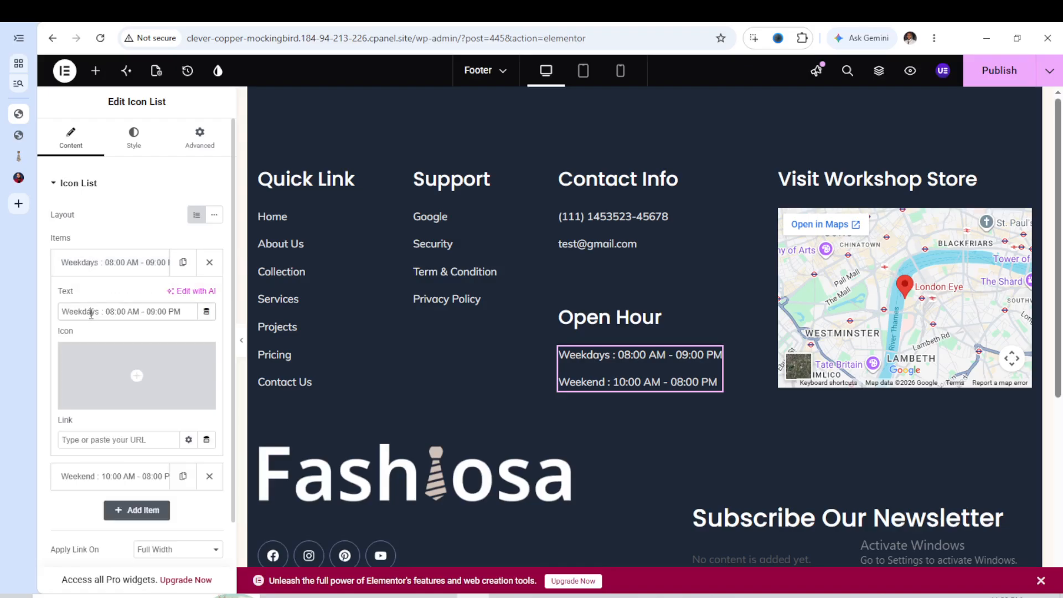
click(93, 268)
click(95, 299)
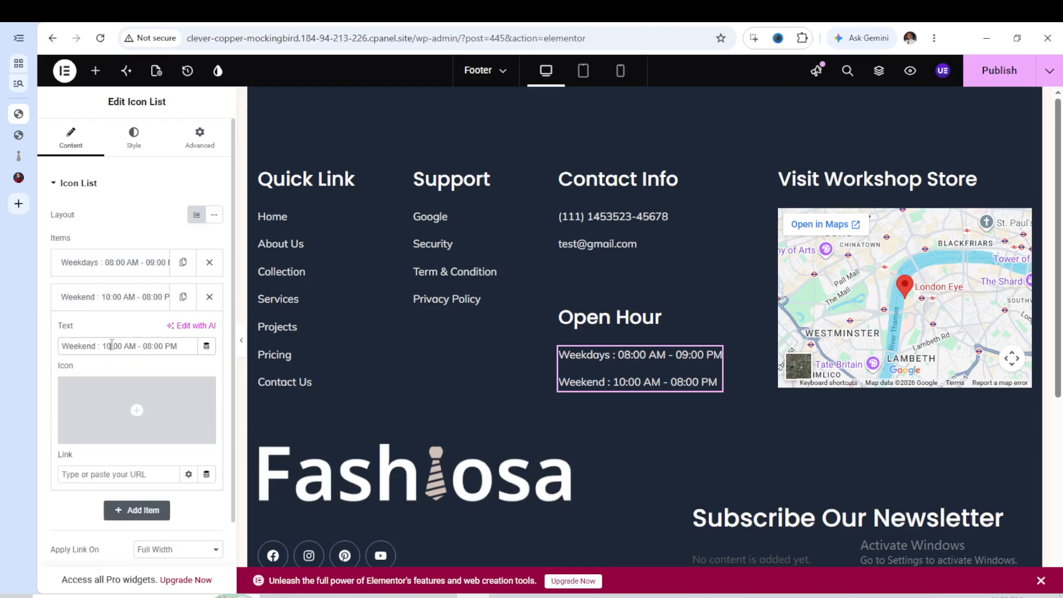
Inspect the footer logo image and remove the Pinterest item from the social icons below it.
scroll(498, 388, down, 3)
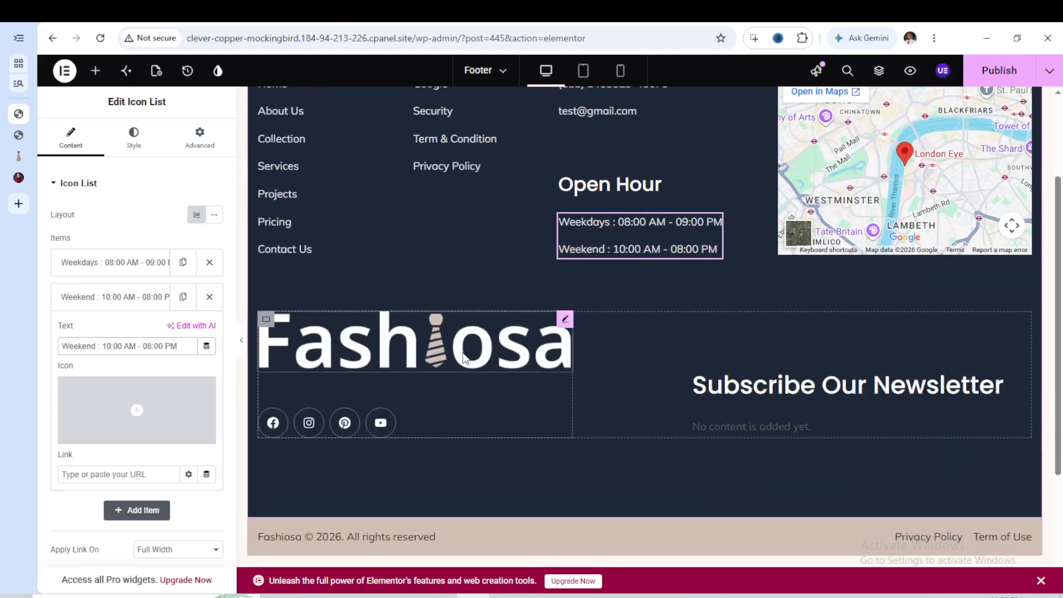
click(464, 359)
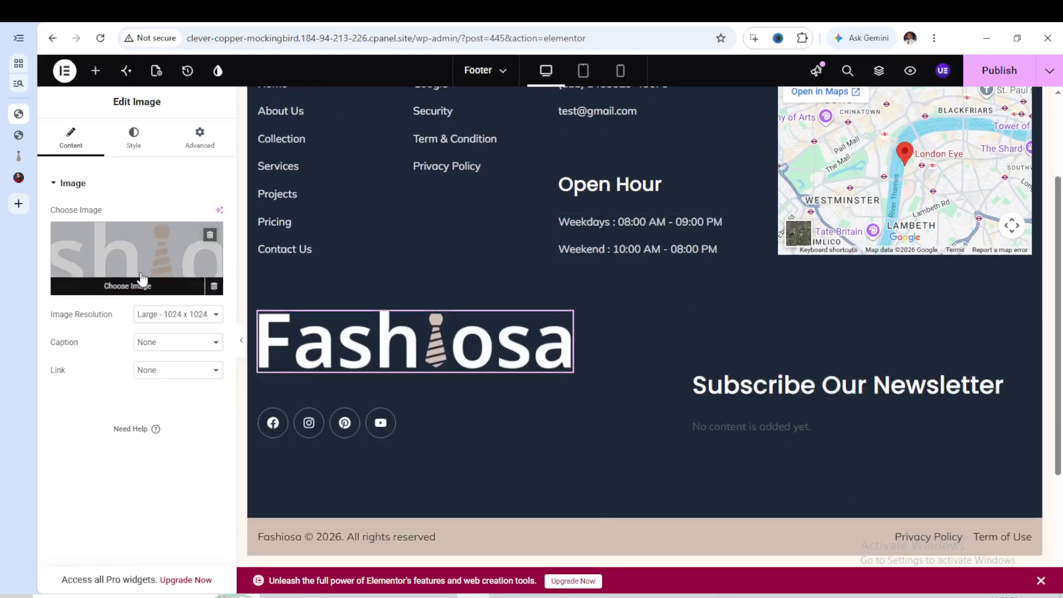
click(361, 421)
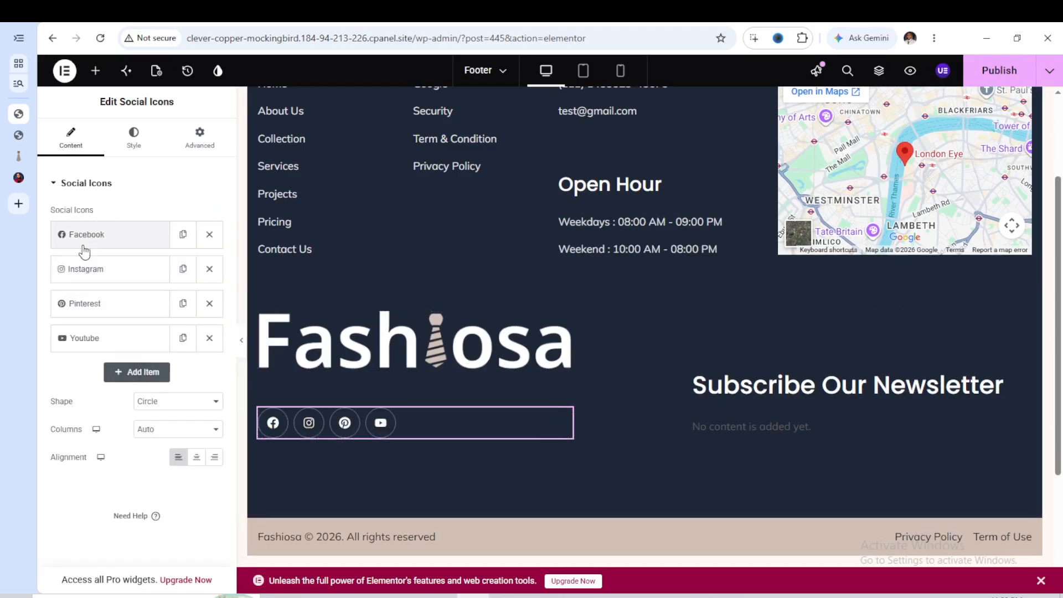
click(83, 248)
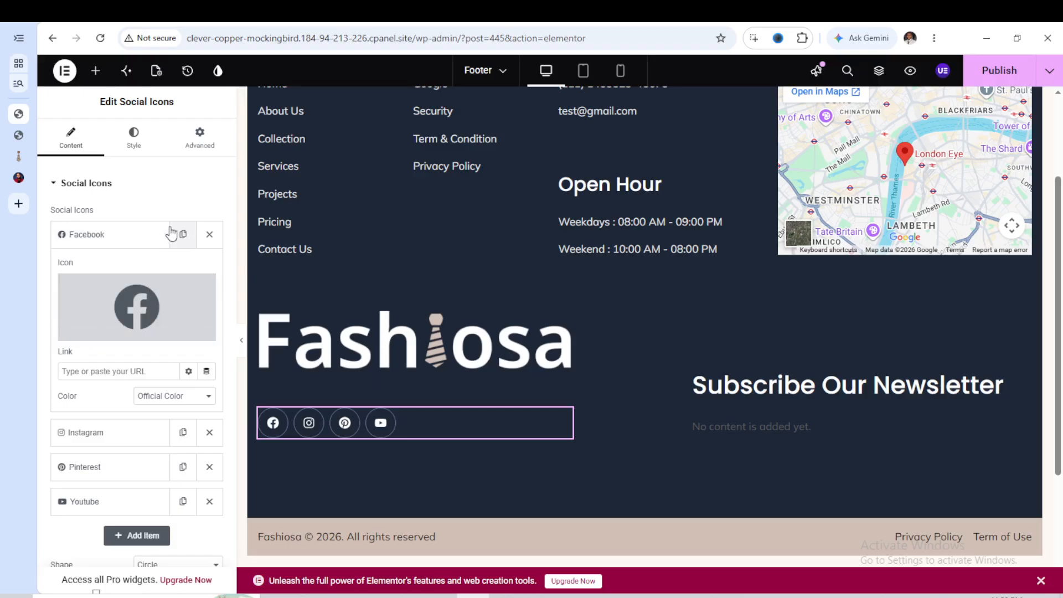
click(124, 240)
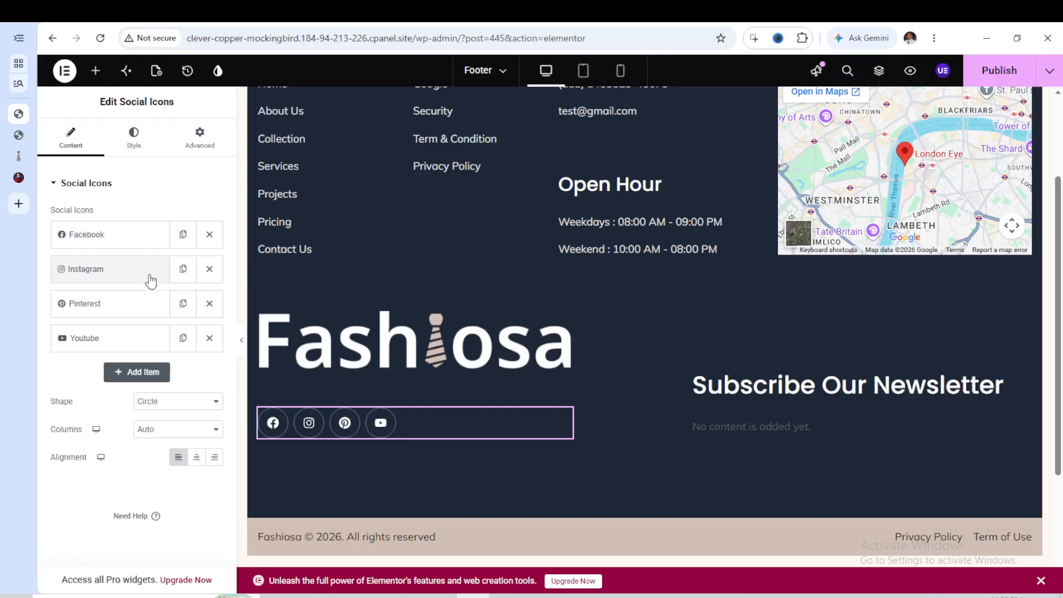
click(210, 304)
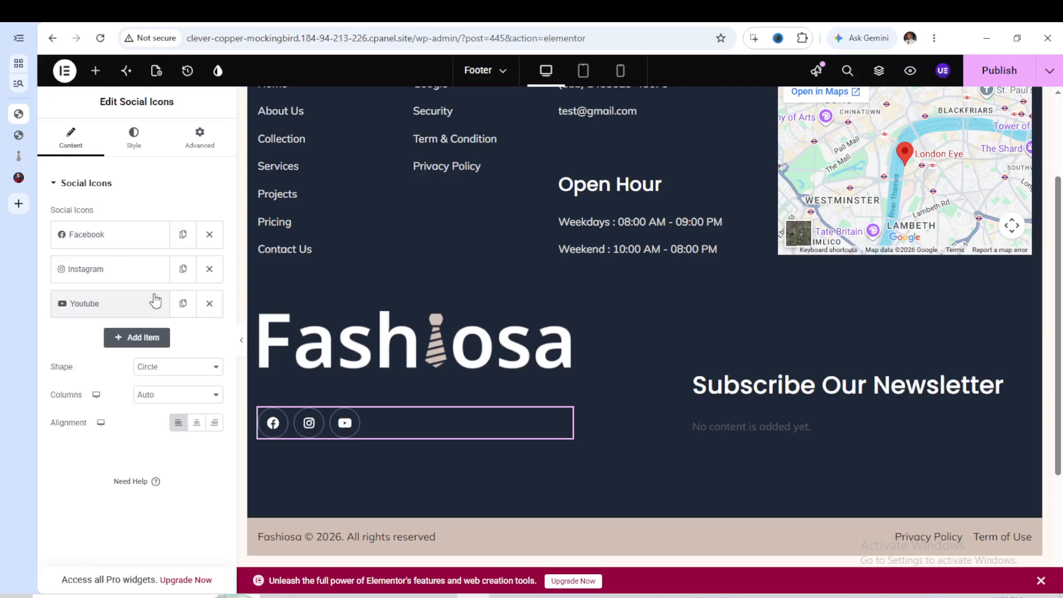
Duplicate the Youtube social icon and delete the copy.
click(182, 303)
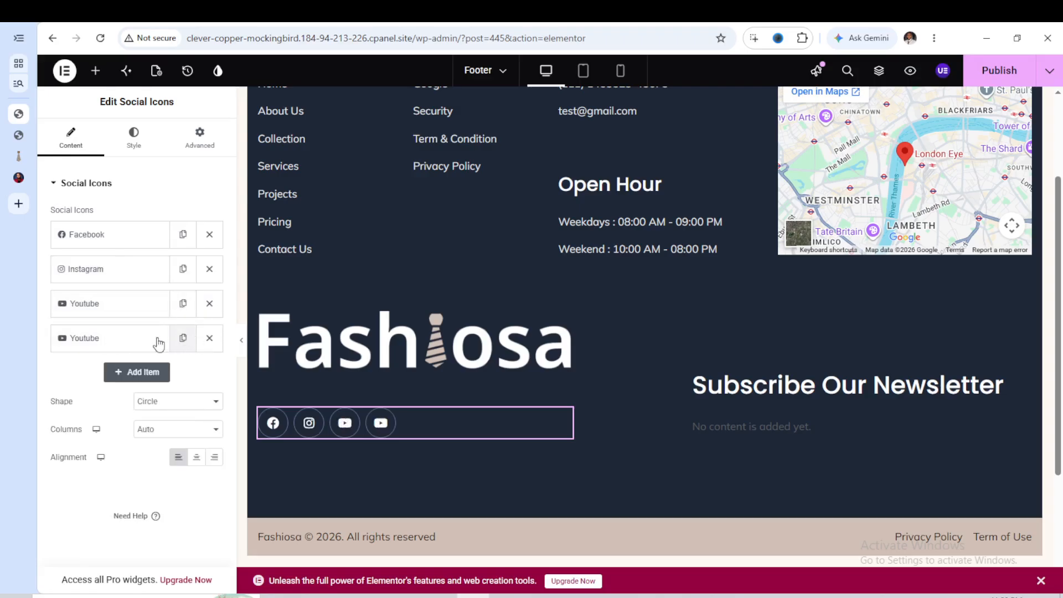
click(119, 339)
click(210, 339)
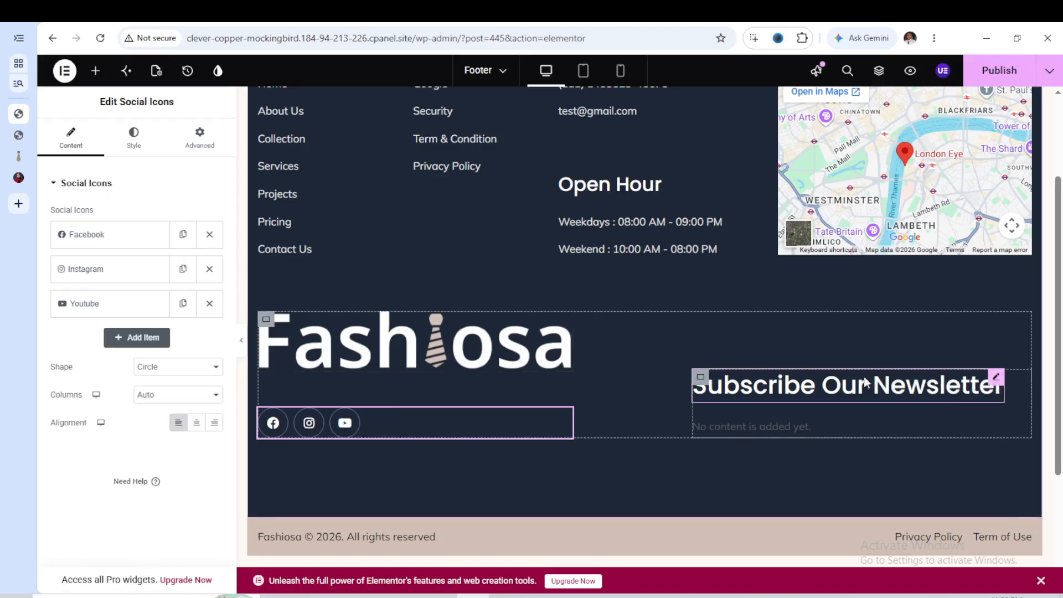
Inspect the Subscribe Our Newsletter heading and its MetForm widget, and publish the footer.
click(898, 399)
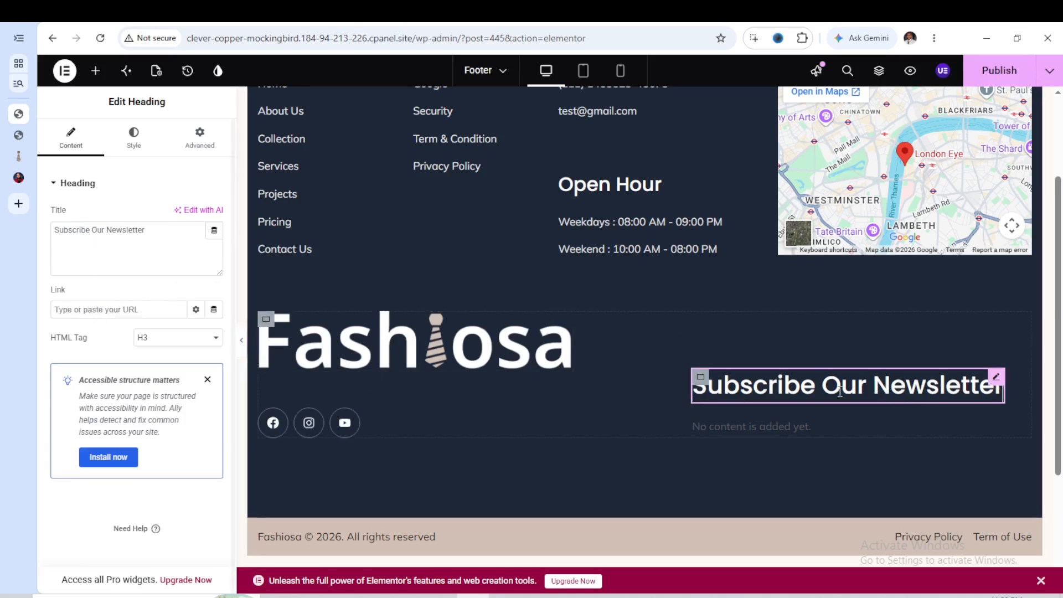
click(813, 437)
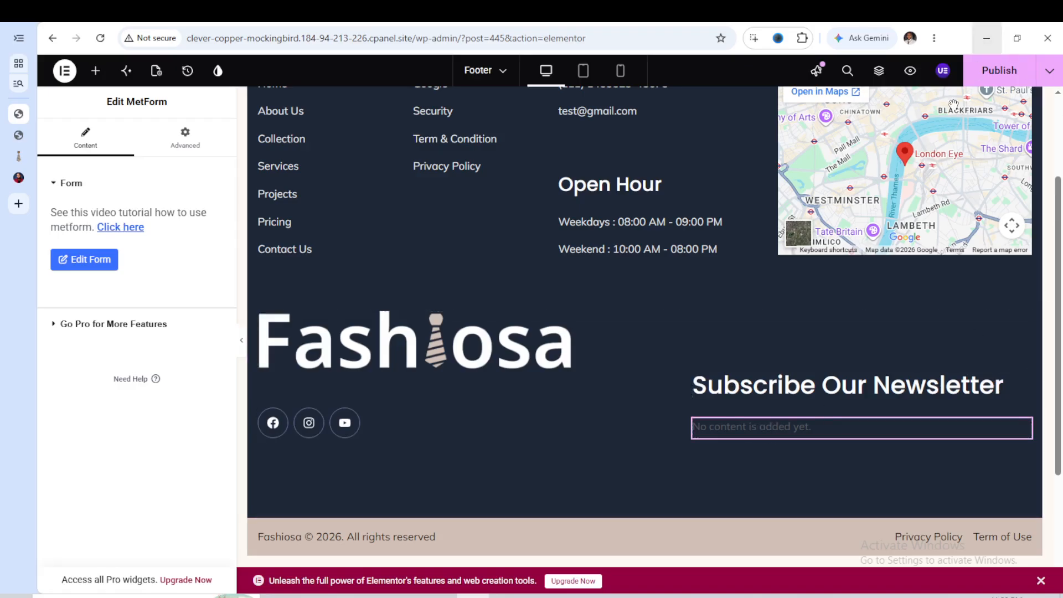
scroll(821, 333, up, 3)
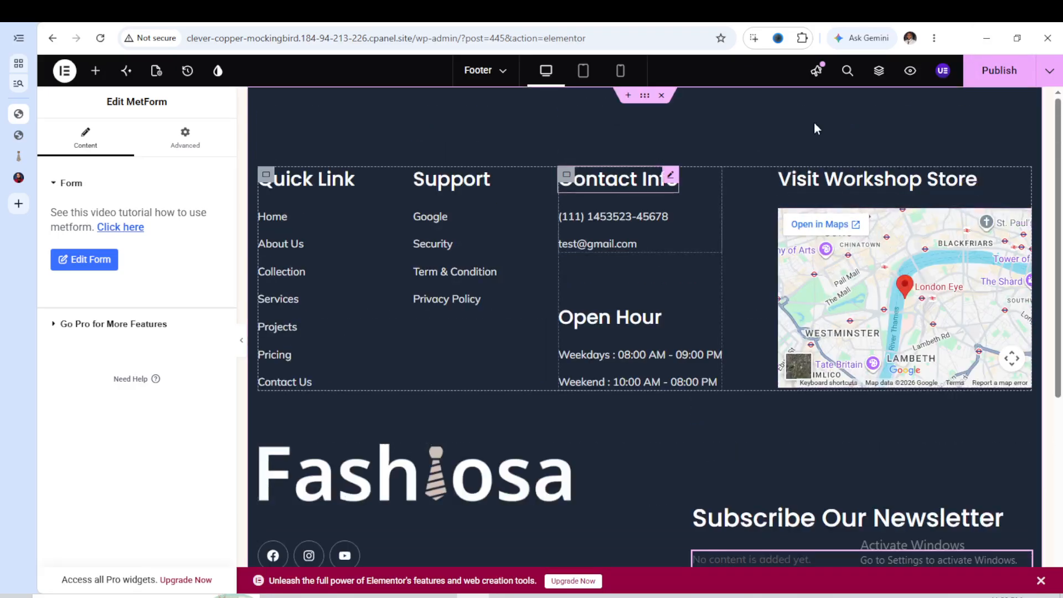
click(991, 77)
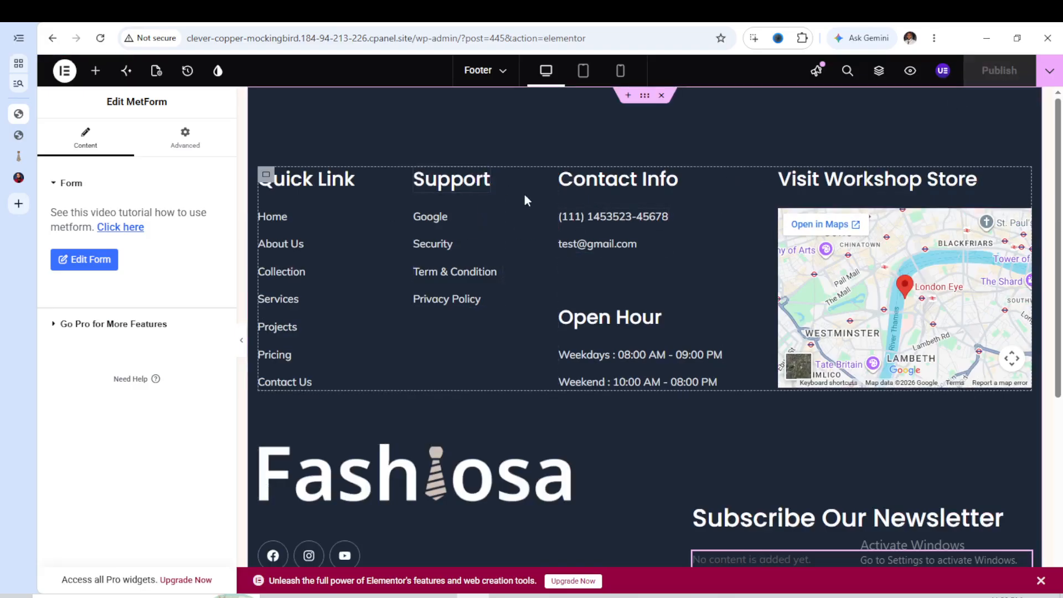
Inspect the Support and Quick Link headings, and review the published footer on the reloaded live home page.
click(444, 184)
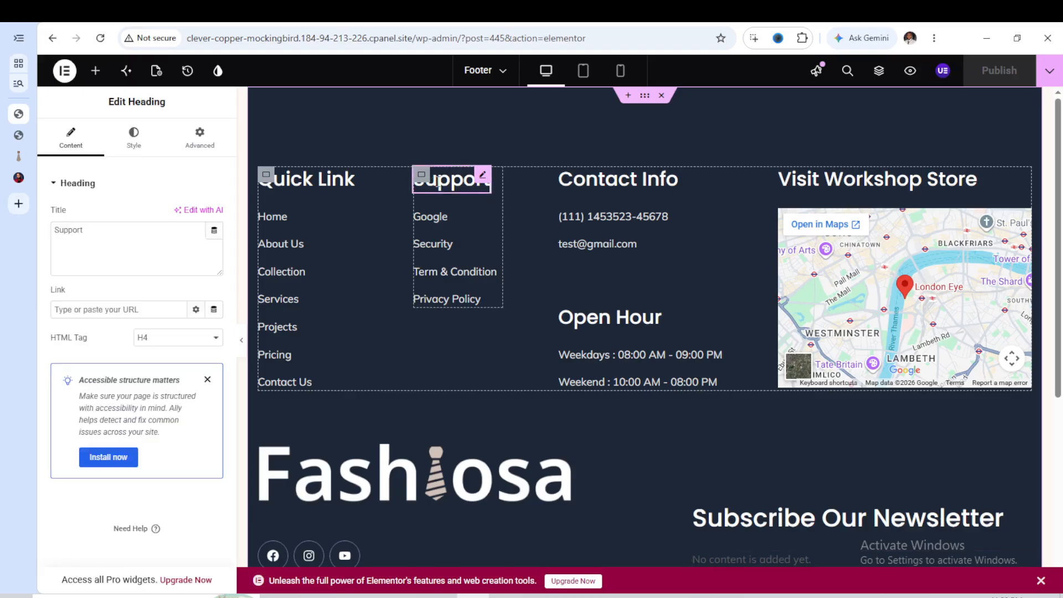
click(309, 178)
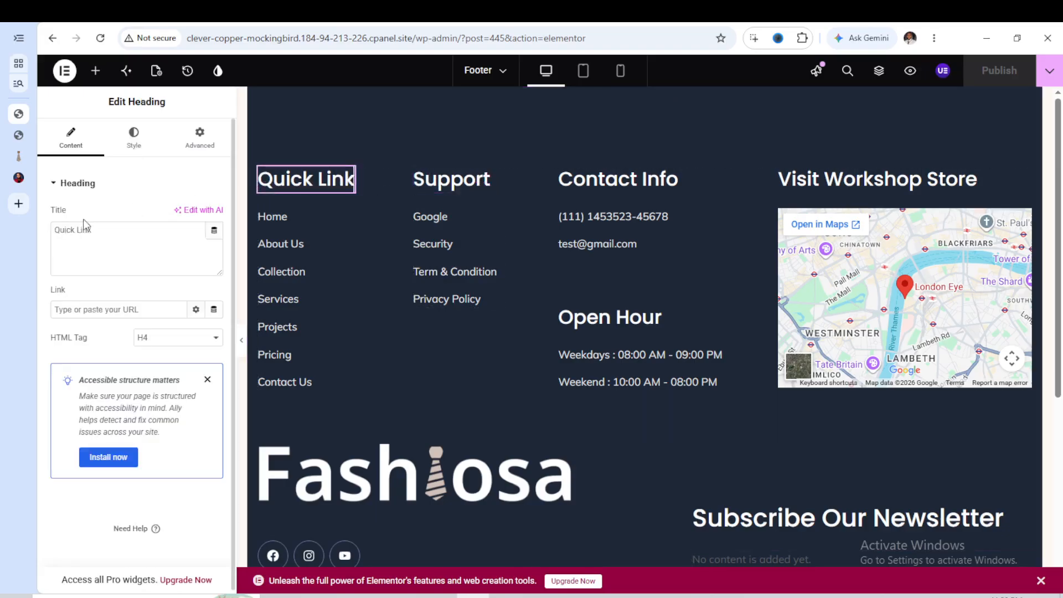
click(30, 135)
click(101, 38)
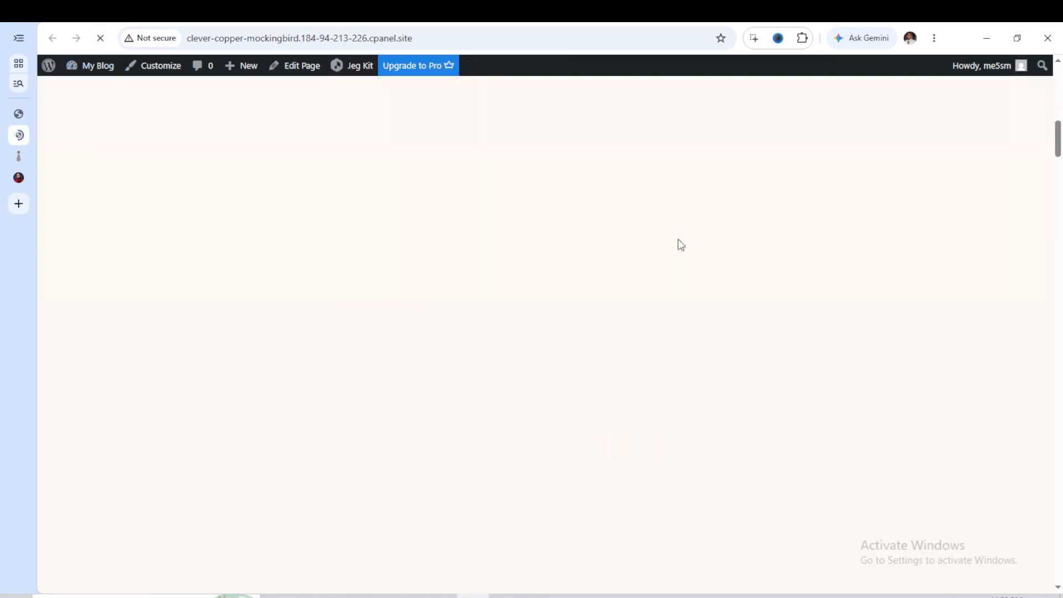
scroll(657, 263, down, 15)
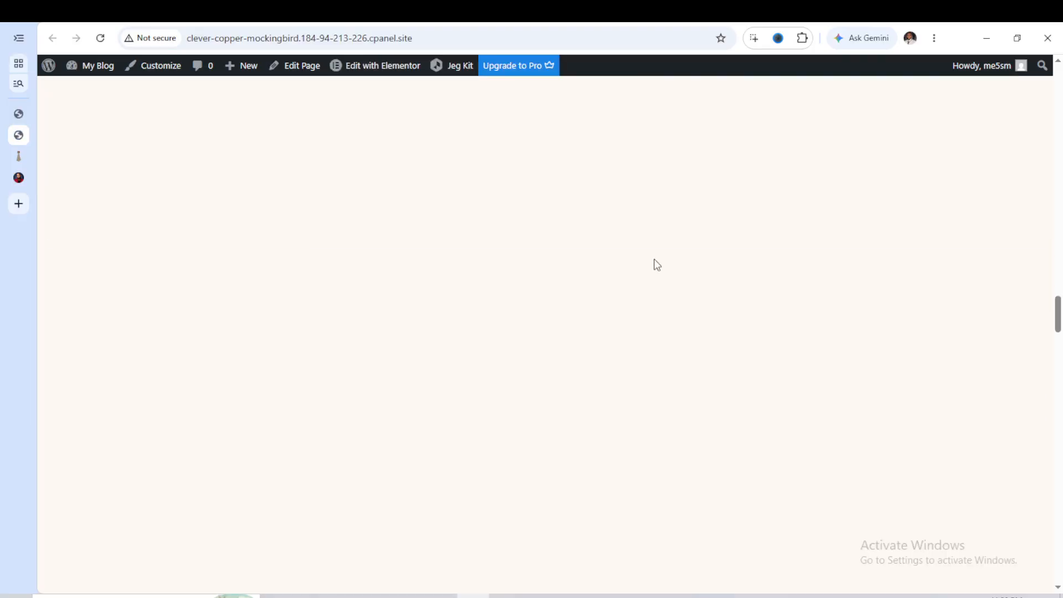
scroll(656, 259, down, 20)
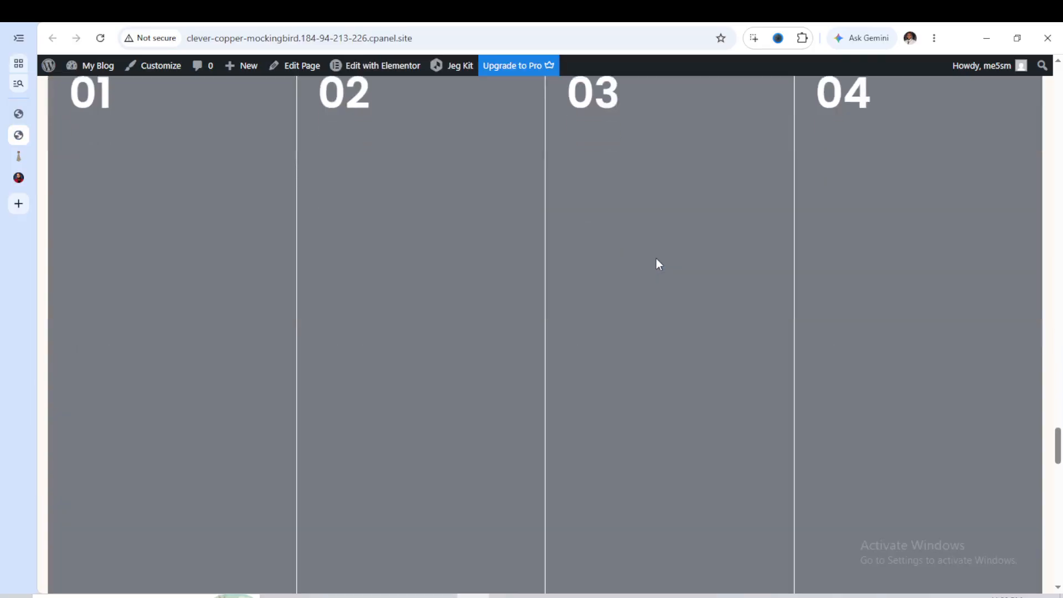
scroll(659, 264, down, 6)
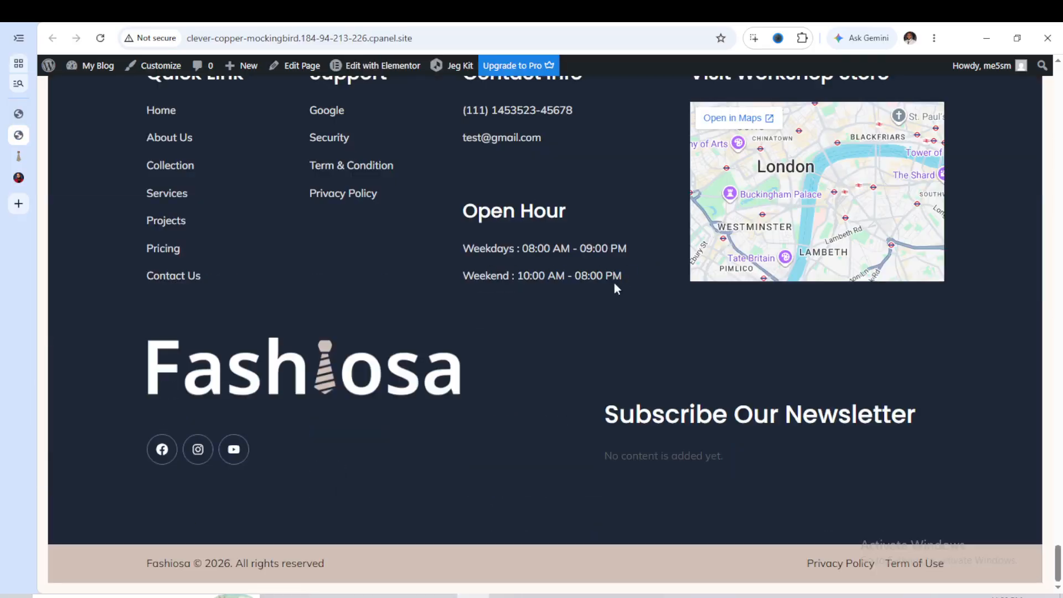
scroll(574, 223, up, 2)
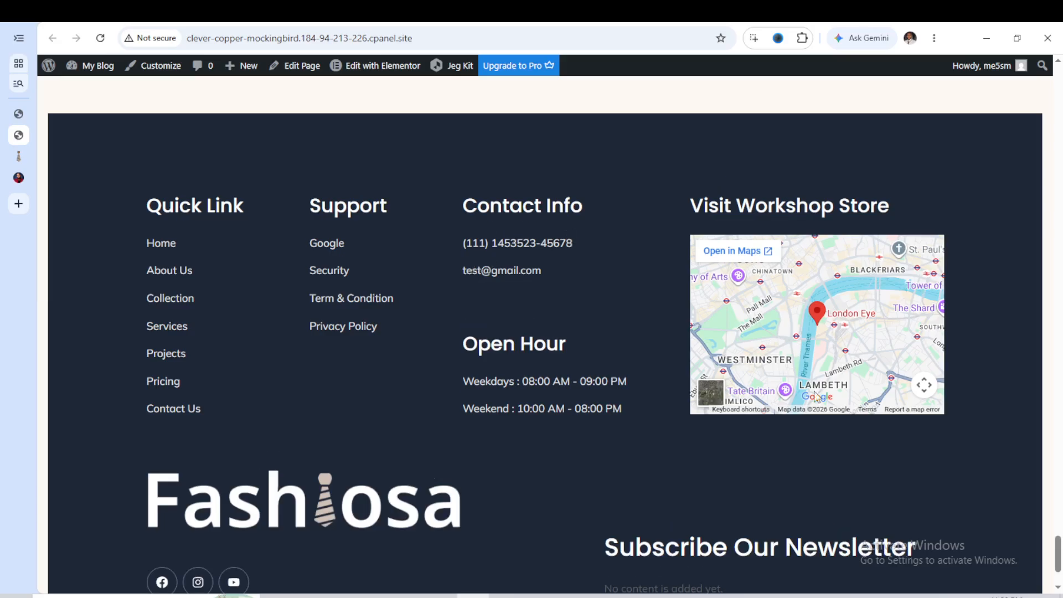
scroll(472, 194, down, 1)
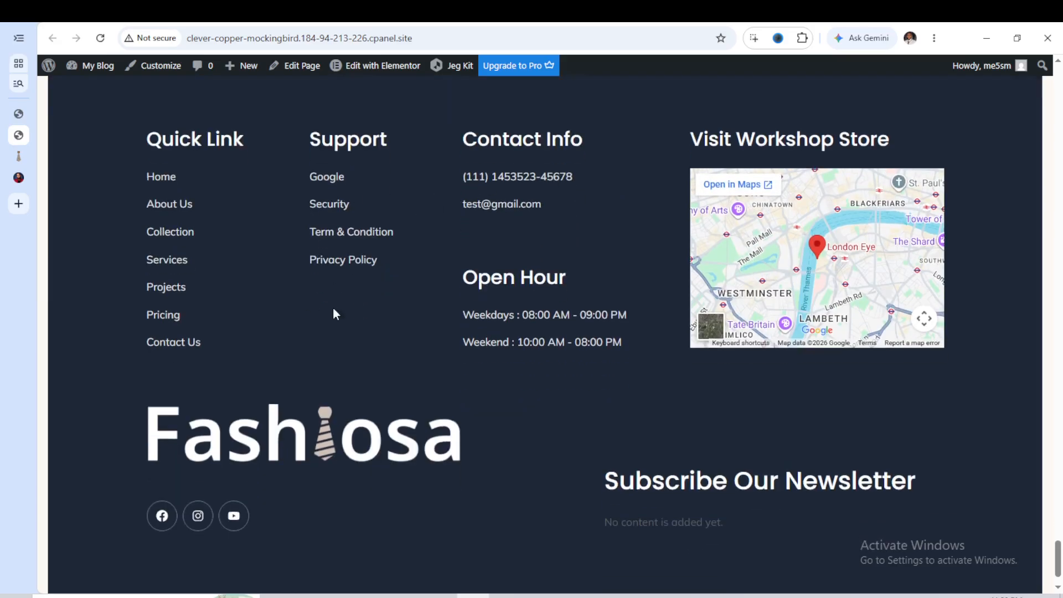
Test the Google link in the footer's Support column and look down through the page that loads.
click(321, 183)
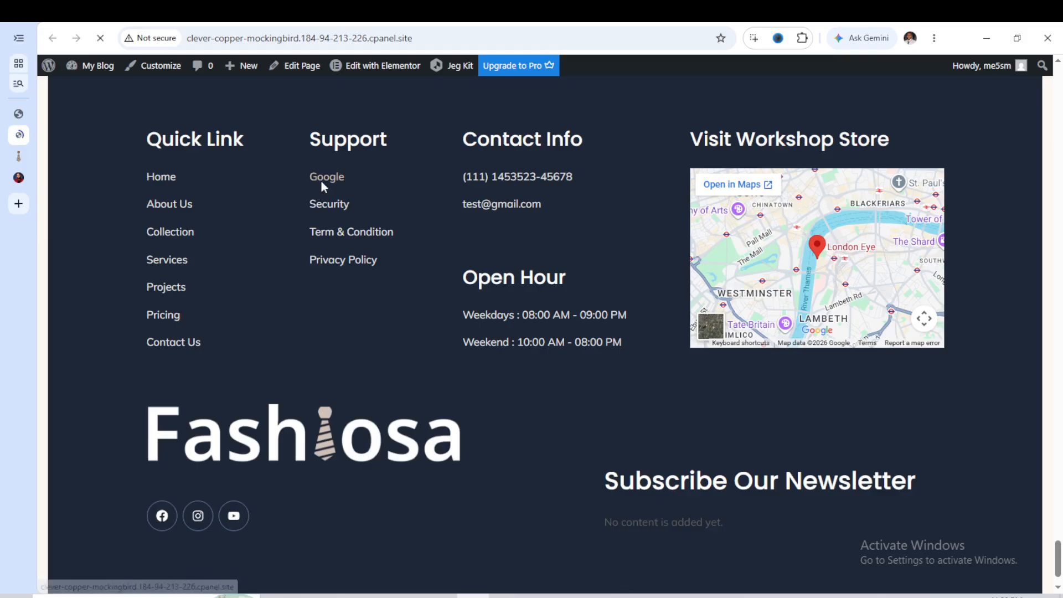
scroll(437, 280, down, 15)
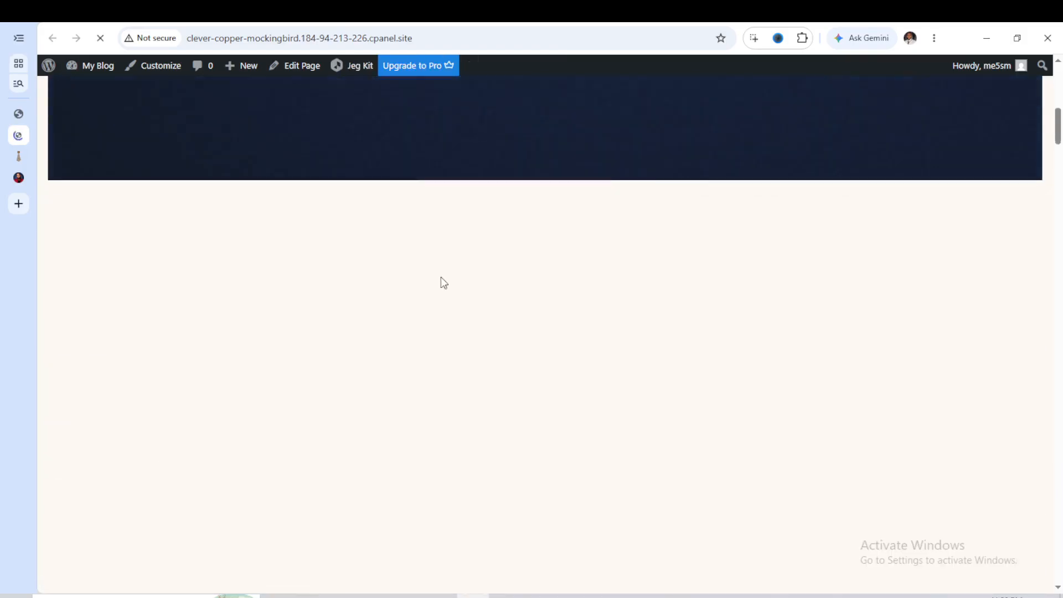
scroll(442, 278, down, 6)
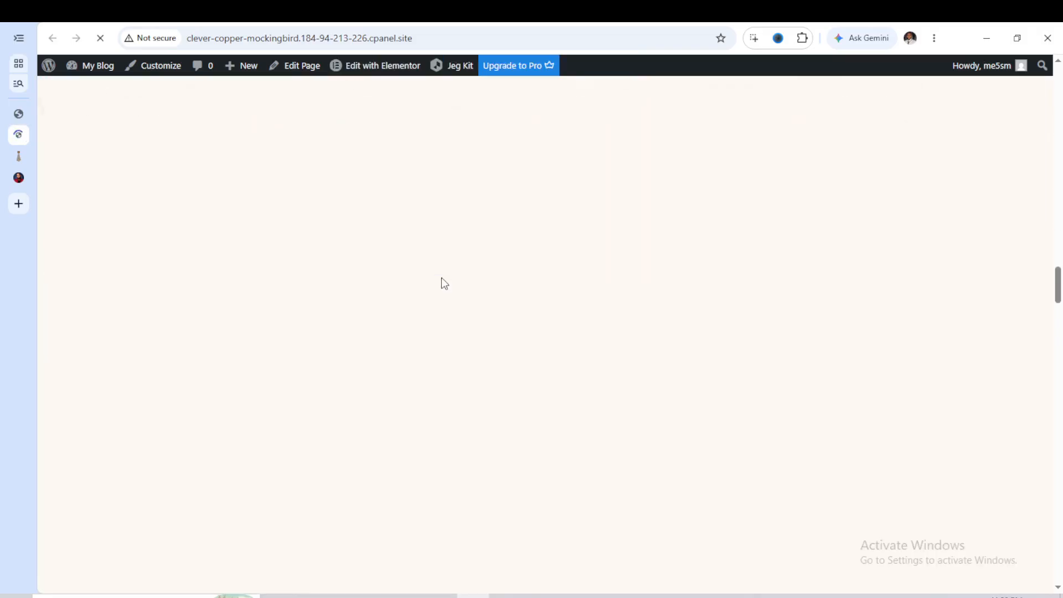
scroll(442, 282, down, 15)
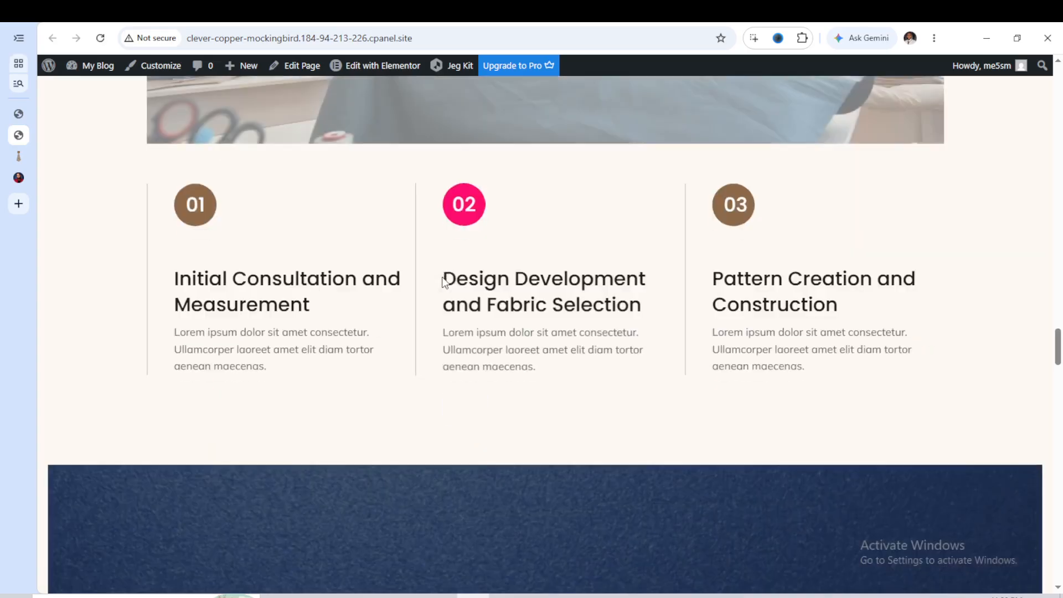
scroll(442, 278, down, 6)
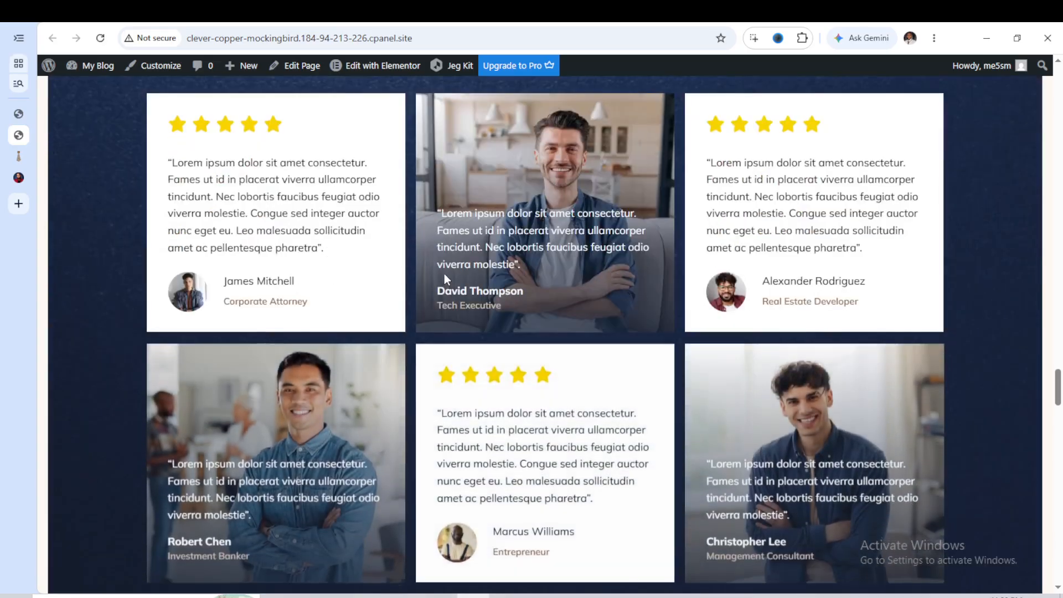